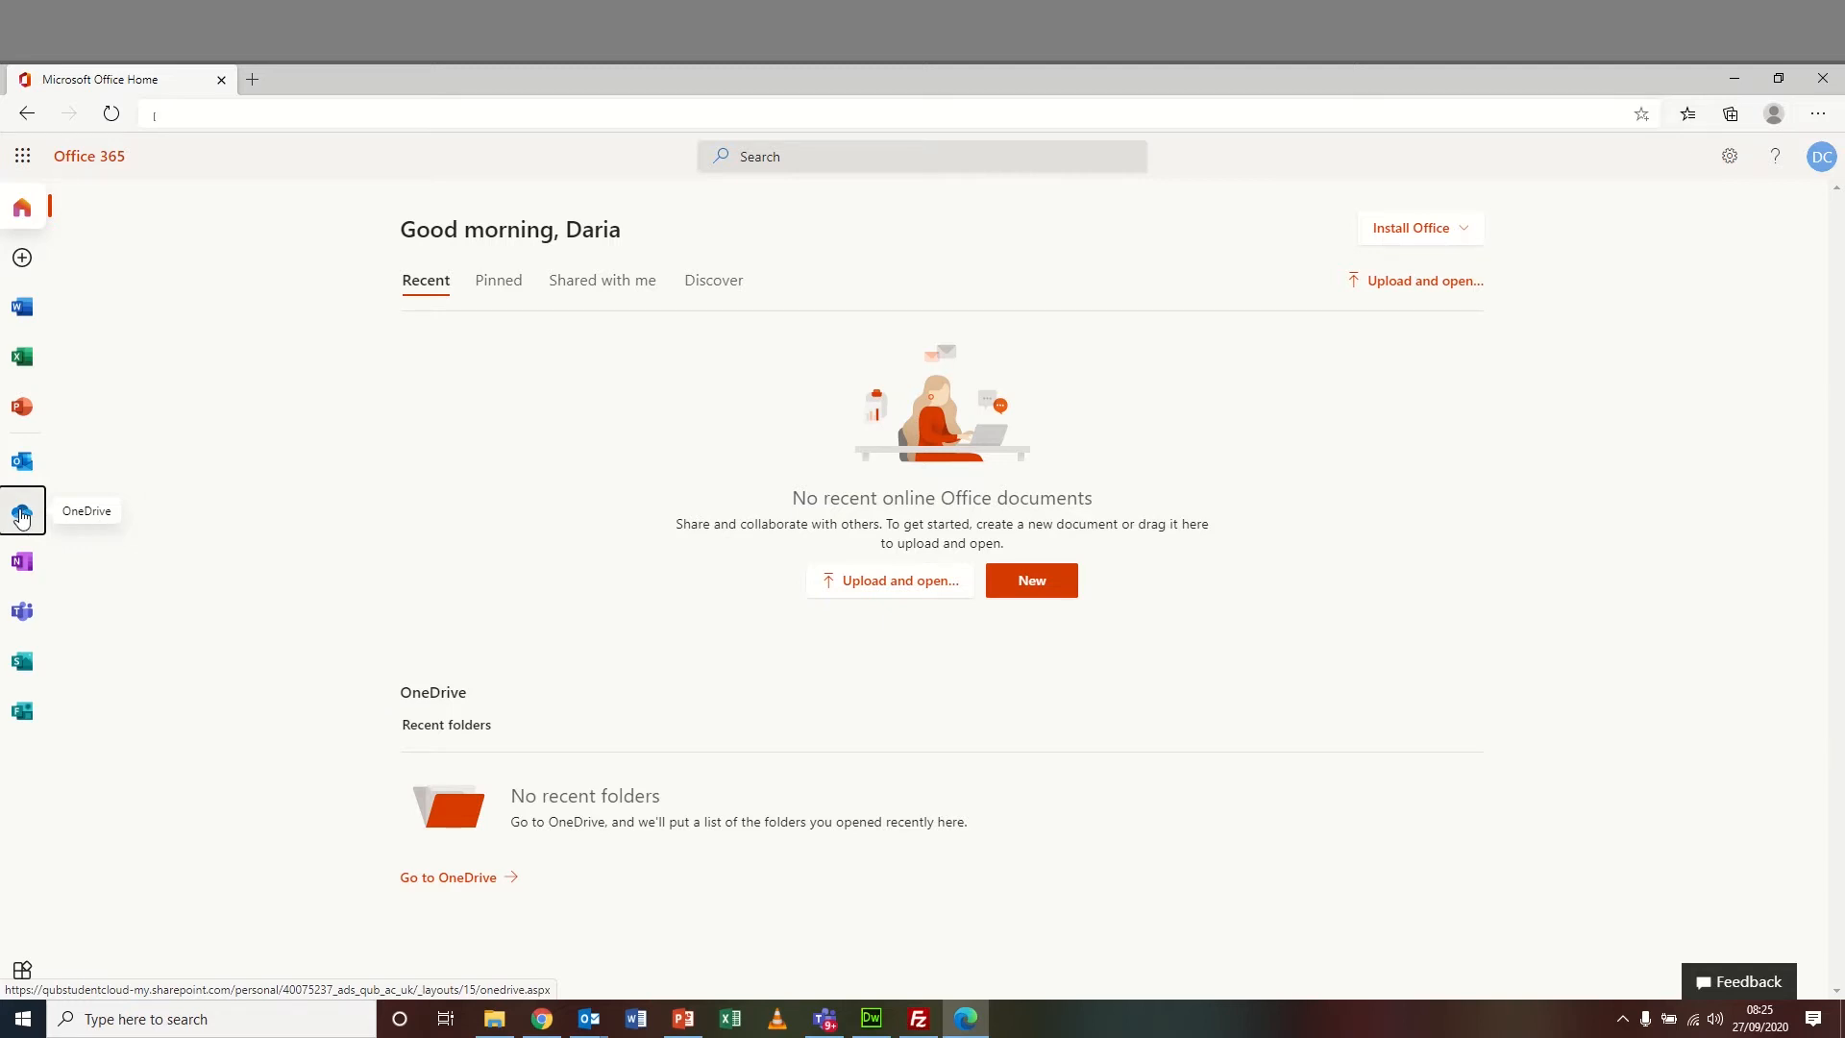
# - Open OneDrive and create a folder named "Name of programme" in My files
pyautogui.click(22, 511)
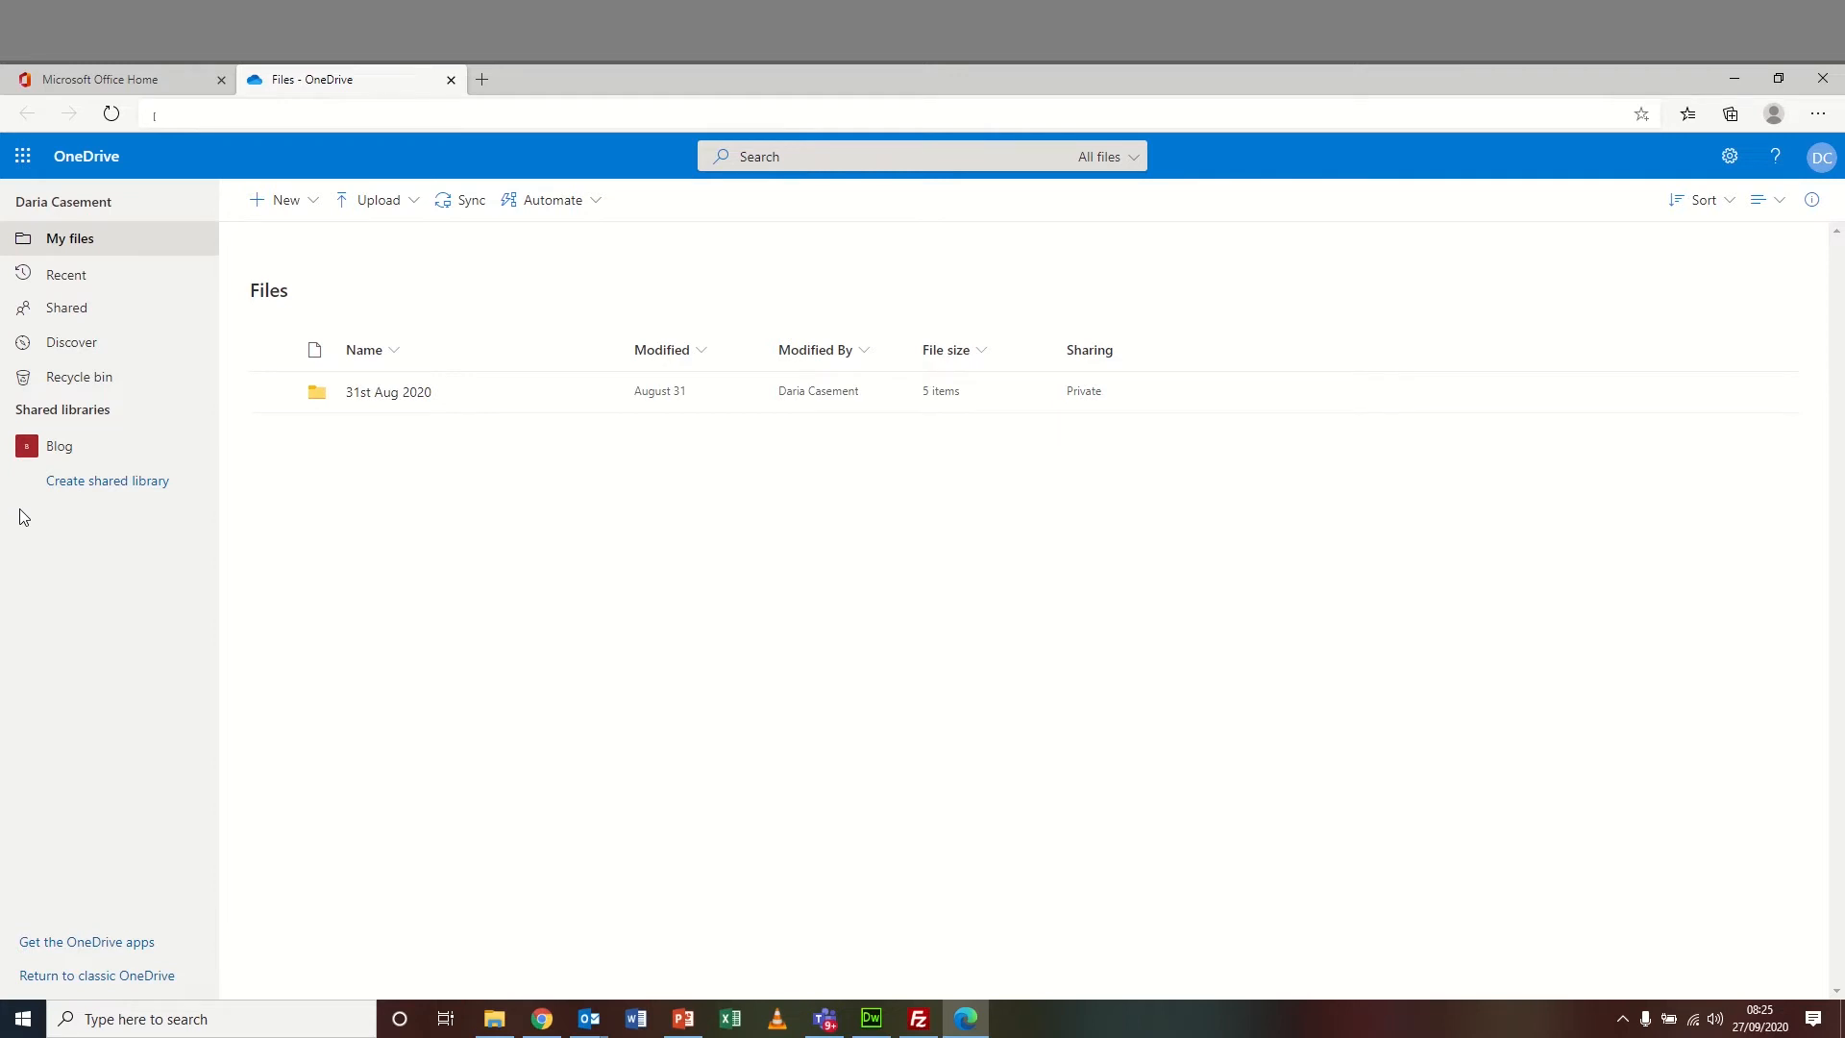
pyautogui.click(316, 208)
pyautogui.click(303, 243)
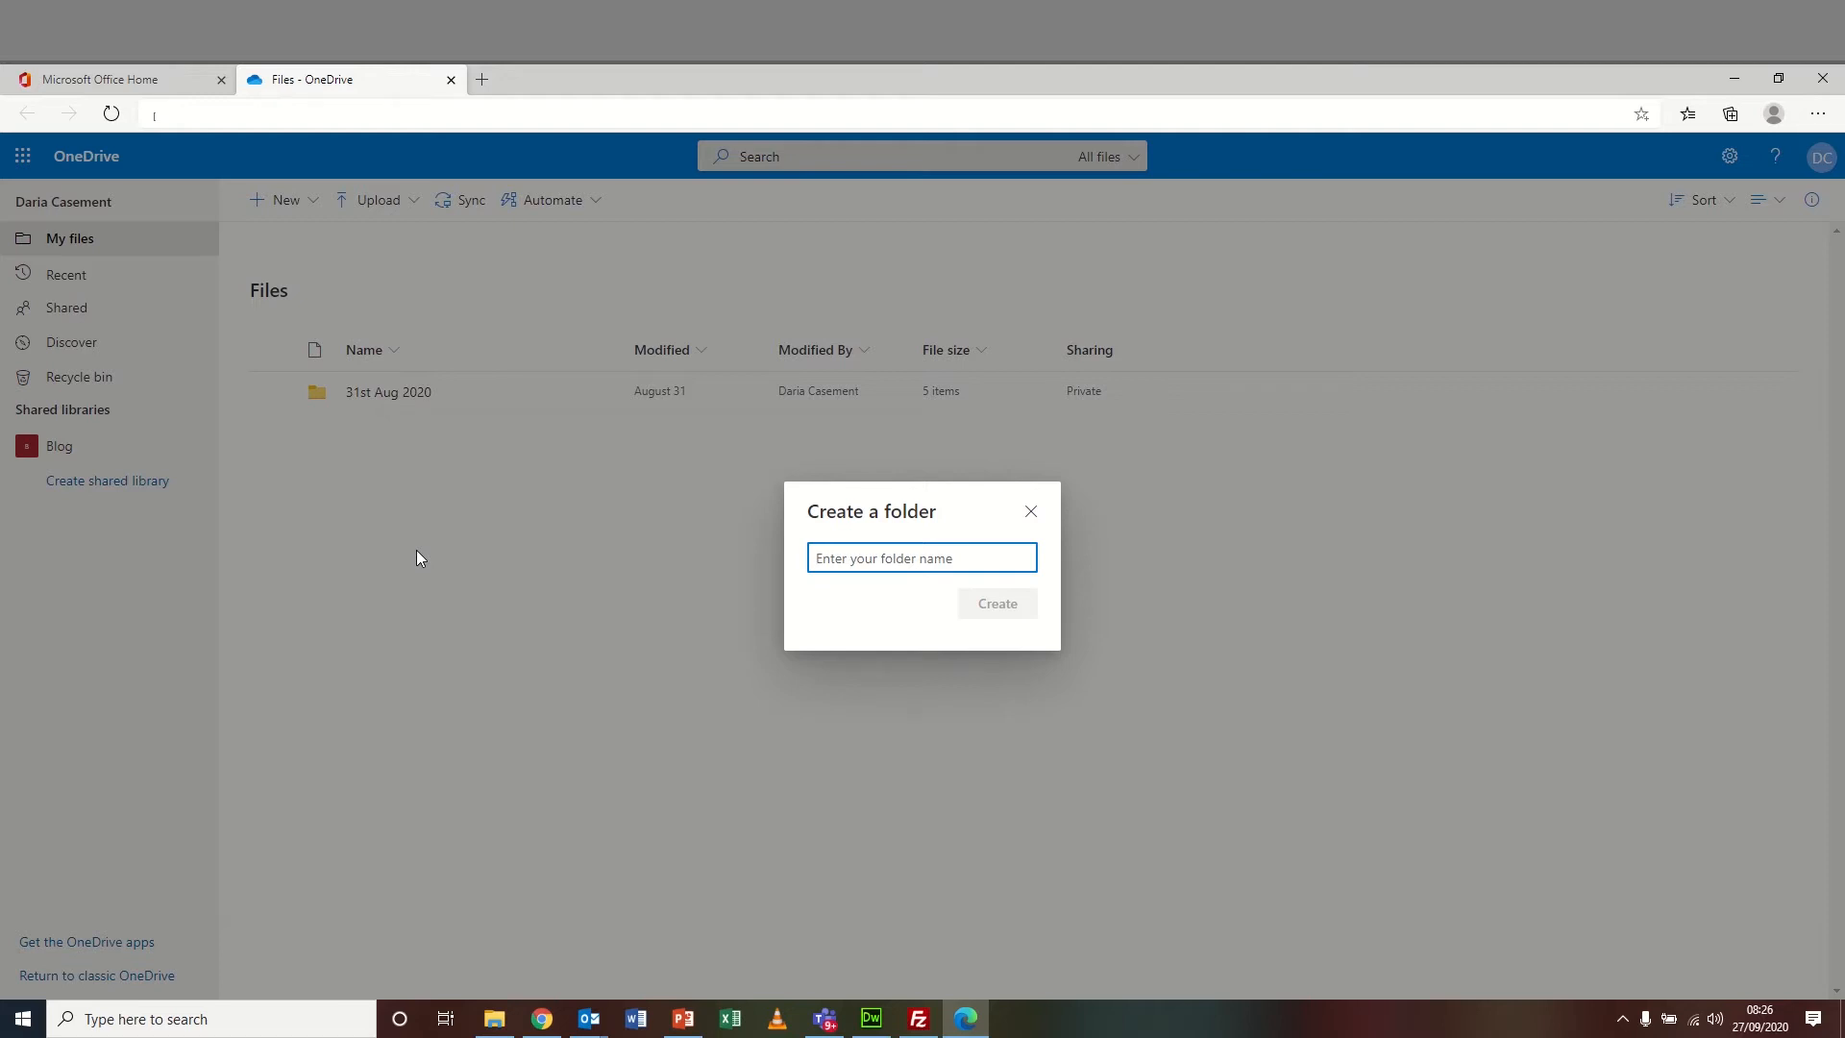
pyautogui.write('Name of pr')
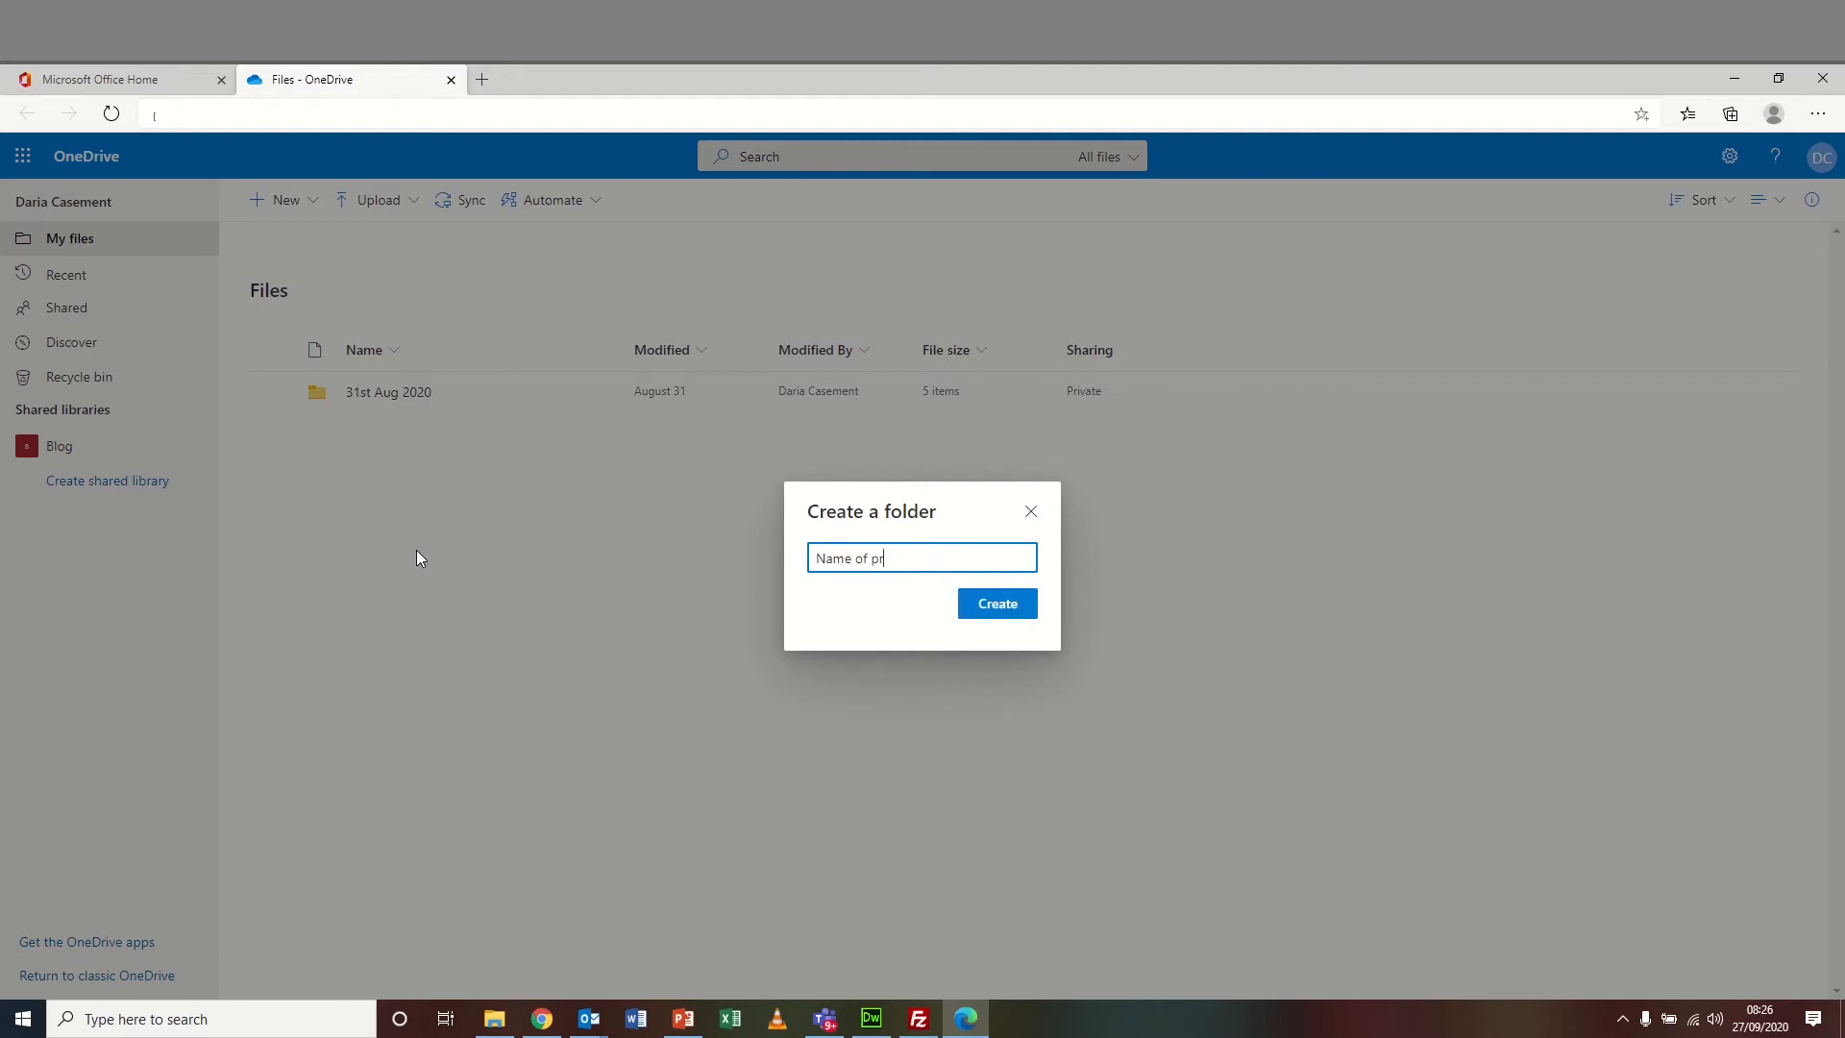
pyautogui.write('ogramme')
pyautogui.click(990, 605)
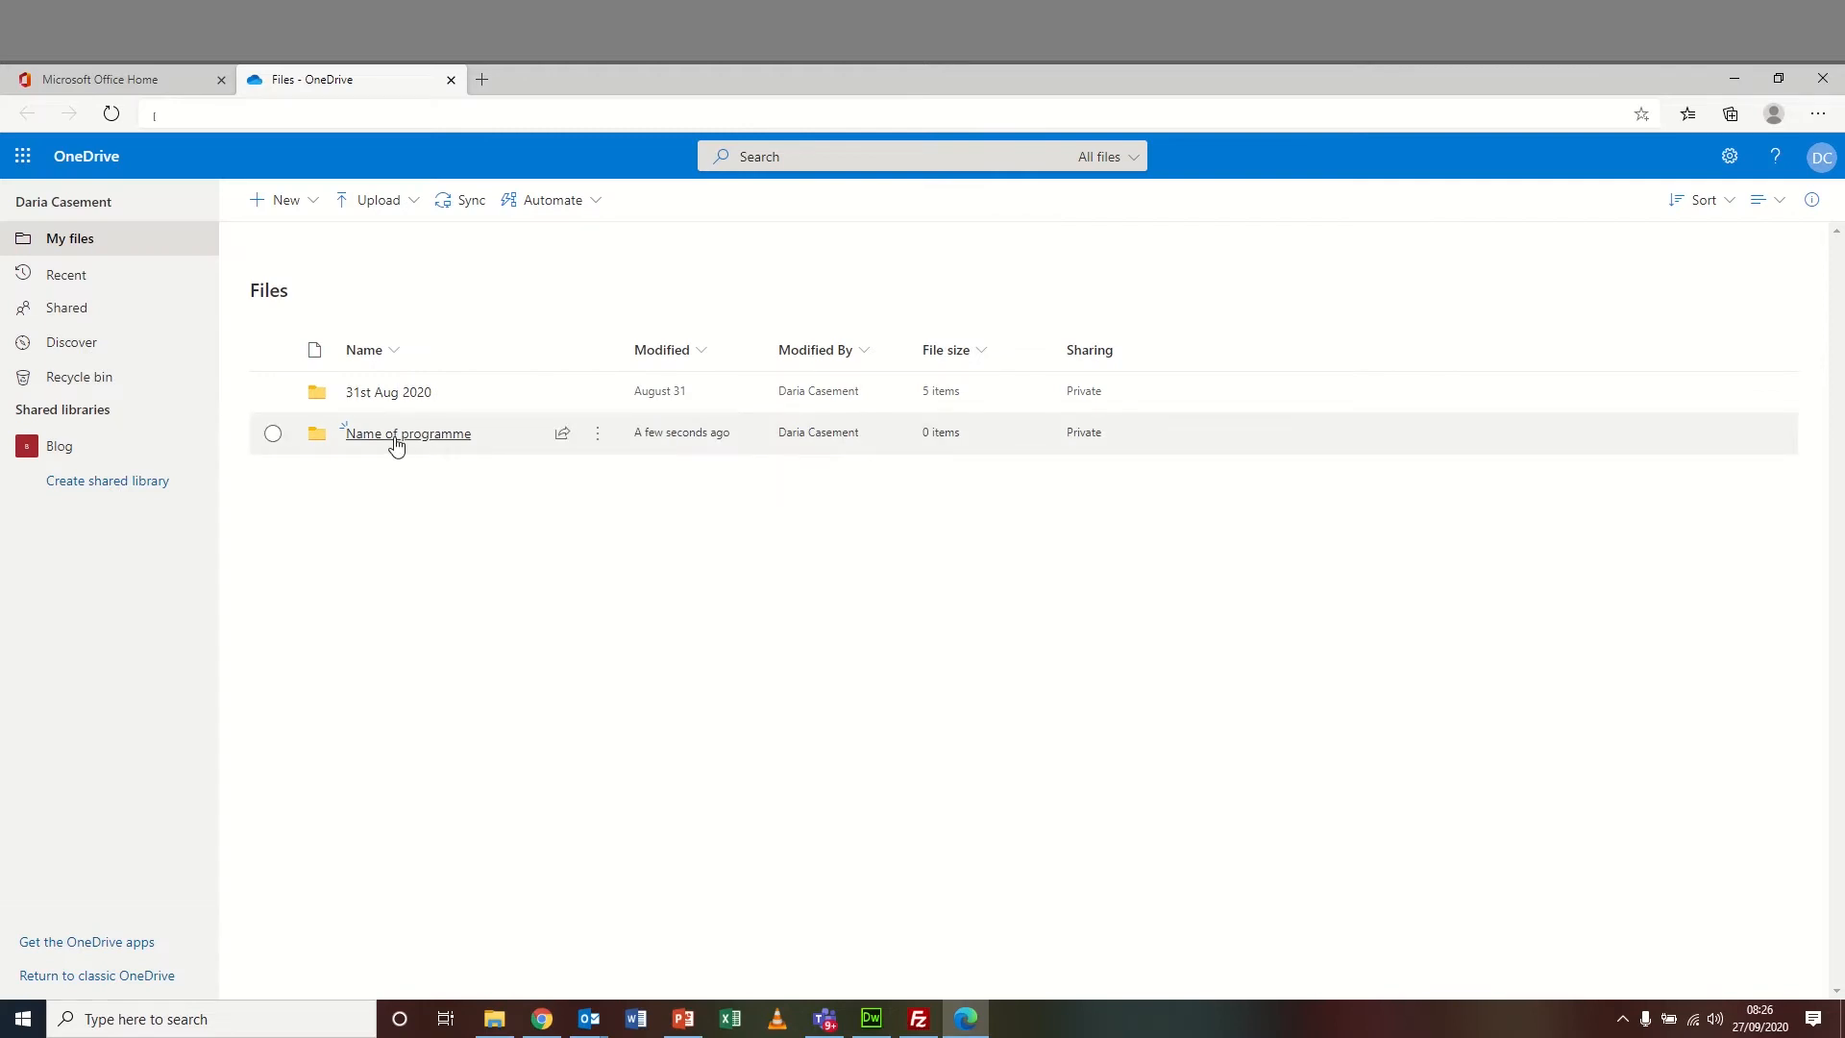
# - Open the "Name of programme" folder and create a subfolder named "Year1" in it
pyautogui.click(407, 434)
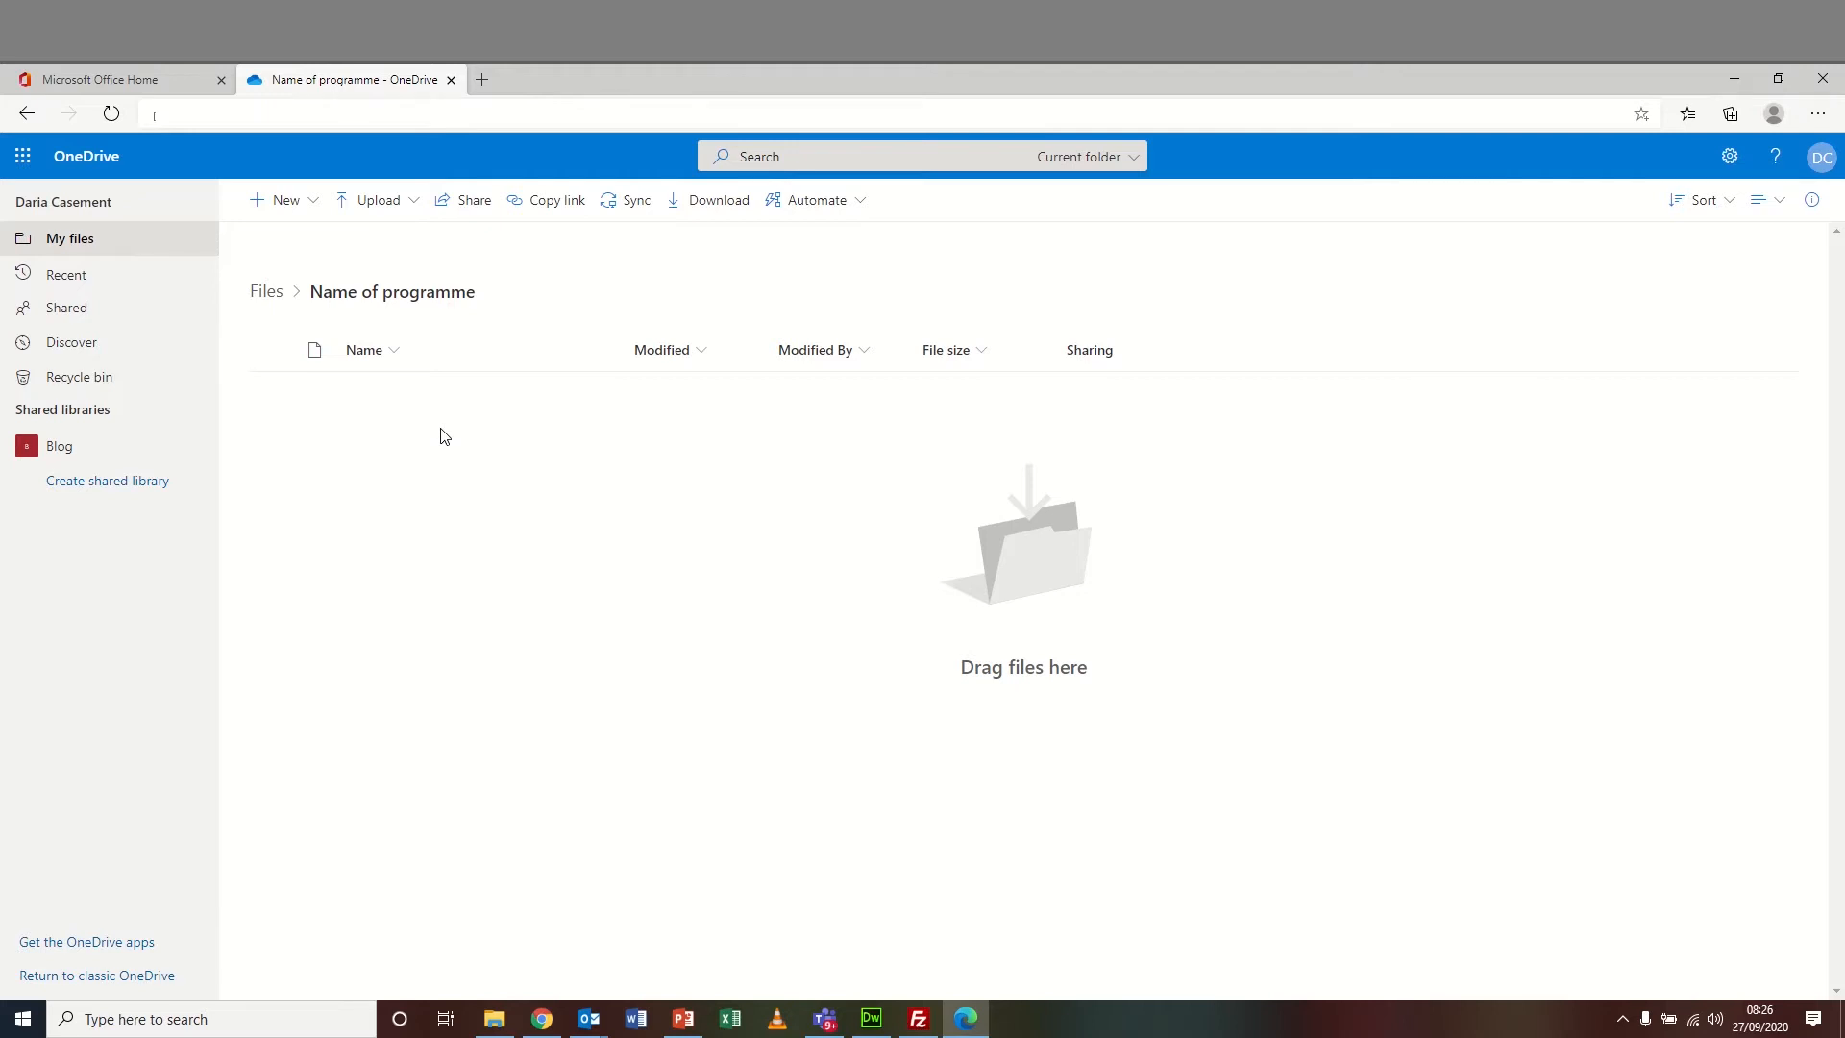
pyautogui.click(299, 201)
pyautogui.click(297, 243)
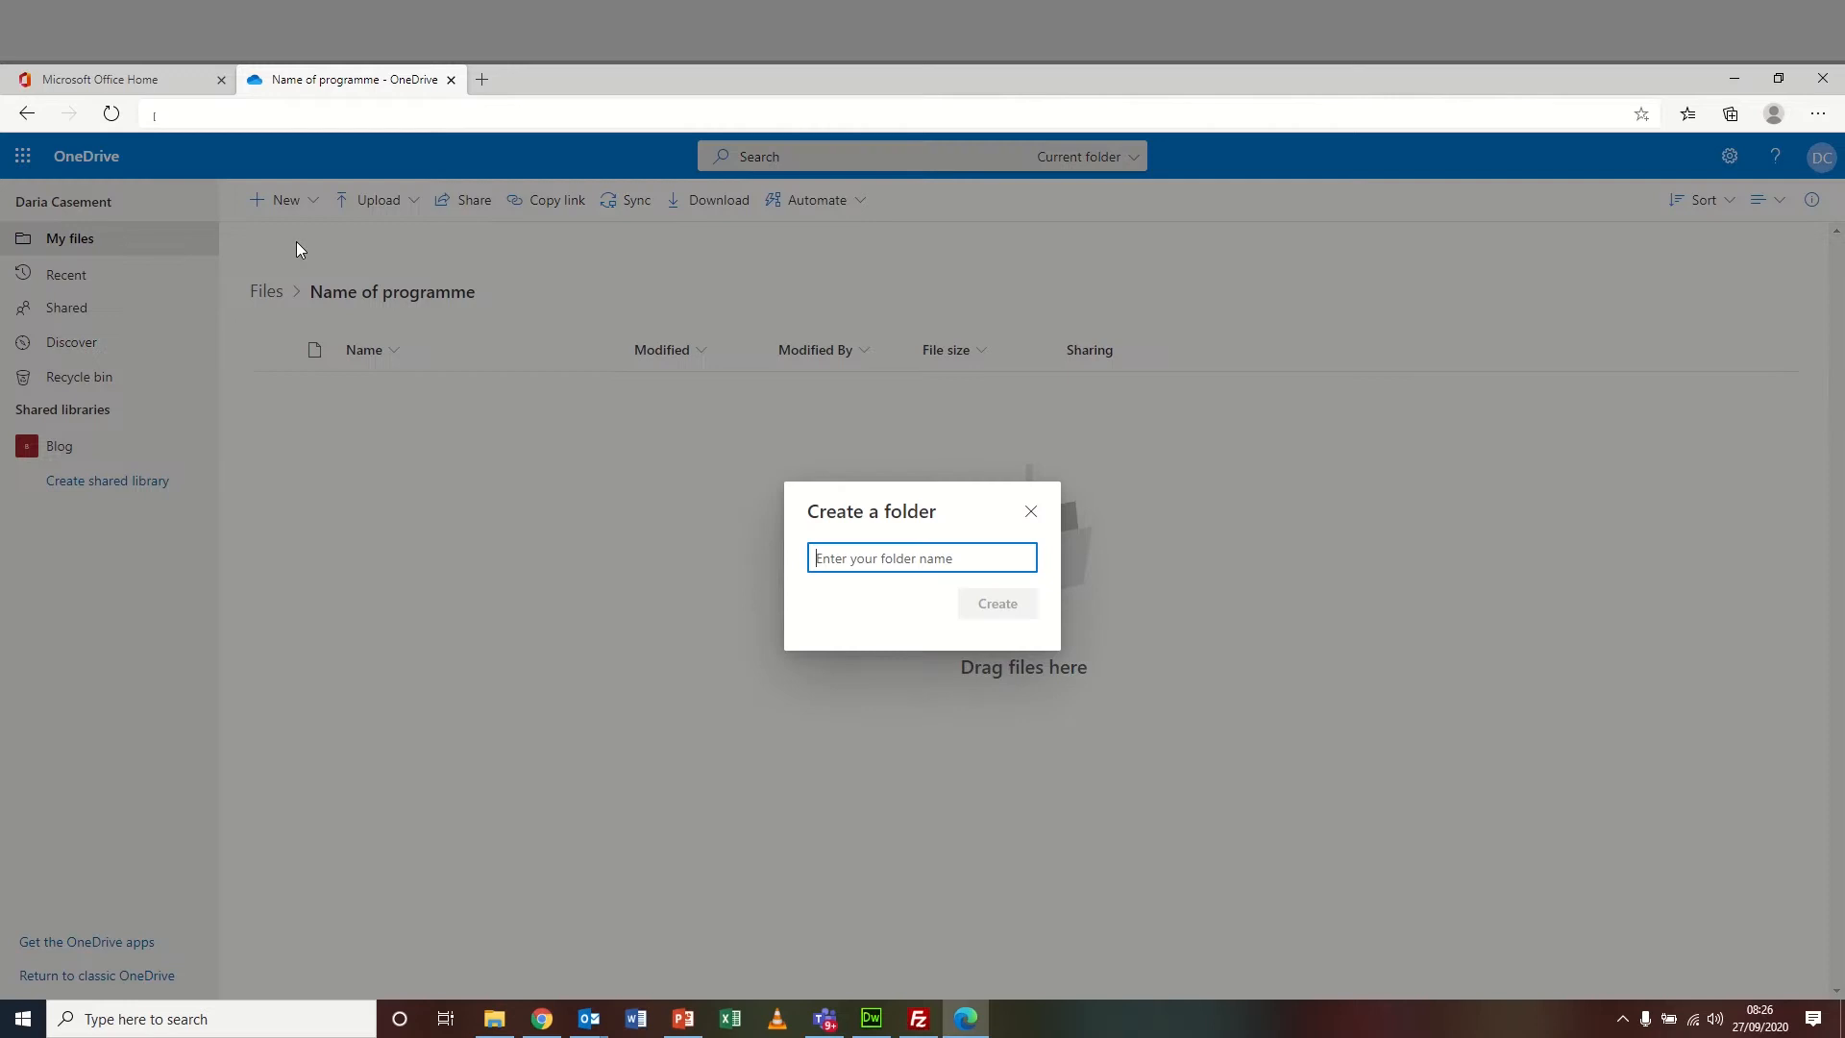
pyautogui.write('Year1')
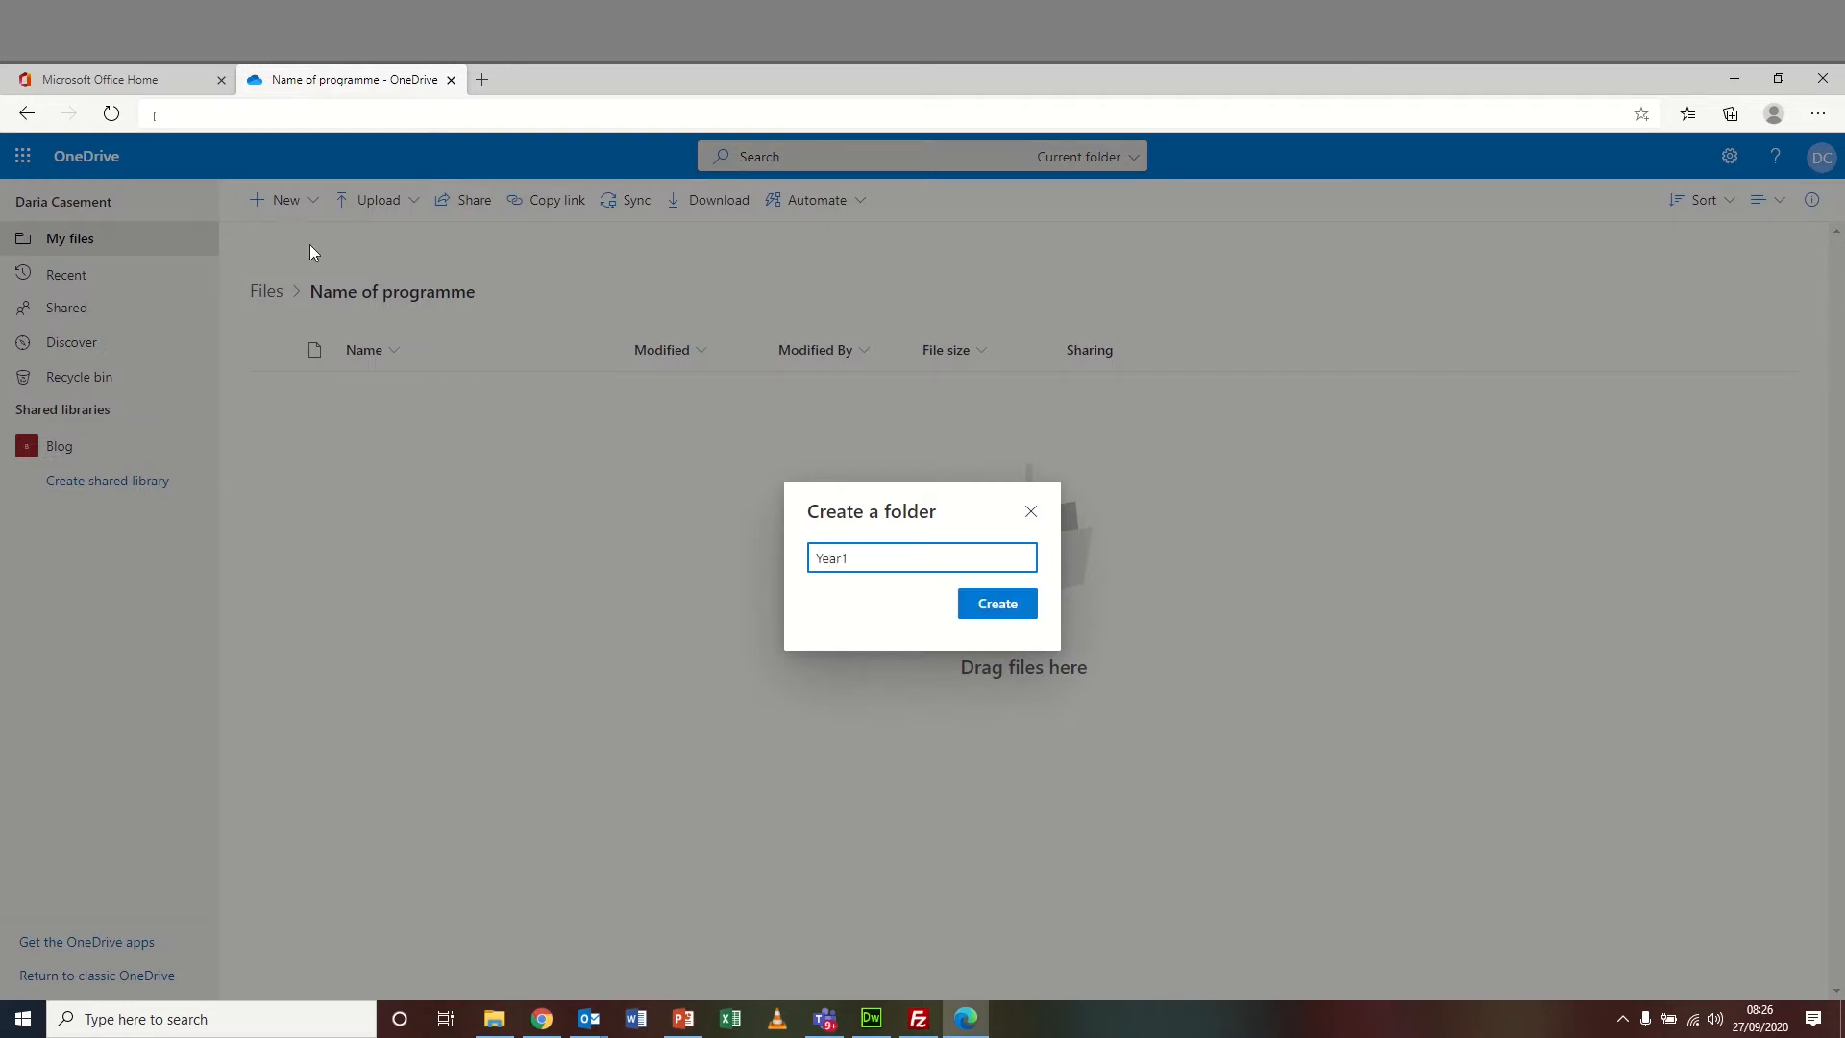
pyautogui.press('Return')
# - Create another folder named "Year 2" inside "Name of programme"
pyautogui.click(287, 199)
pyautogui.click(320, 239)
pyautogui.write('Year 2')
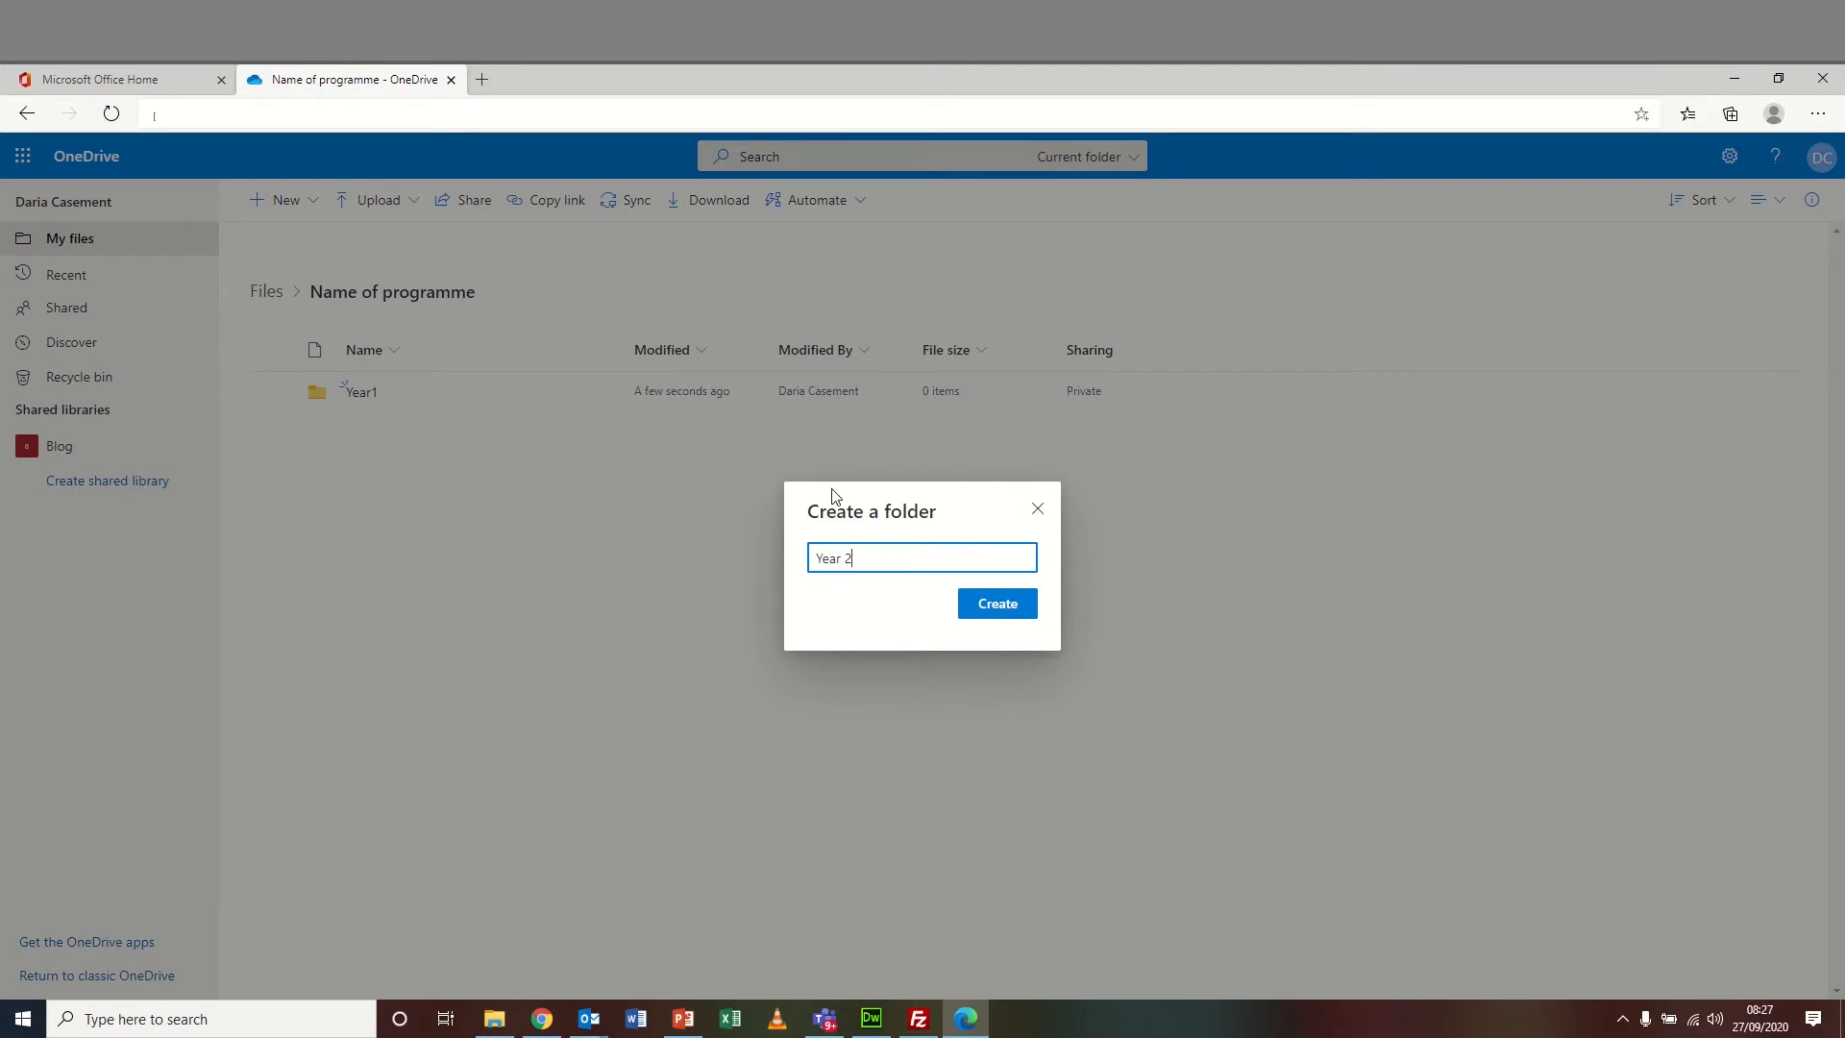
pyautogui.click(976, 611)
# - Add a folder named "Year 3" inside "Name of programme"
pyautogui.click(301, 209)
pyautogui.click(302, 245)
pyautogui.write('Year 3')
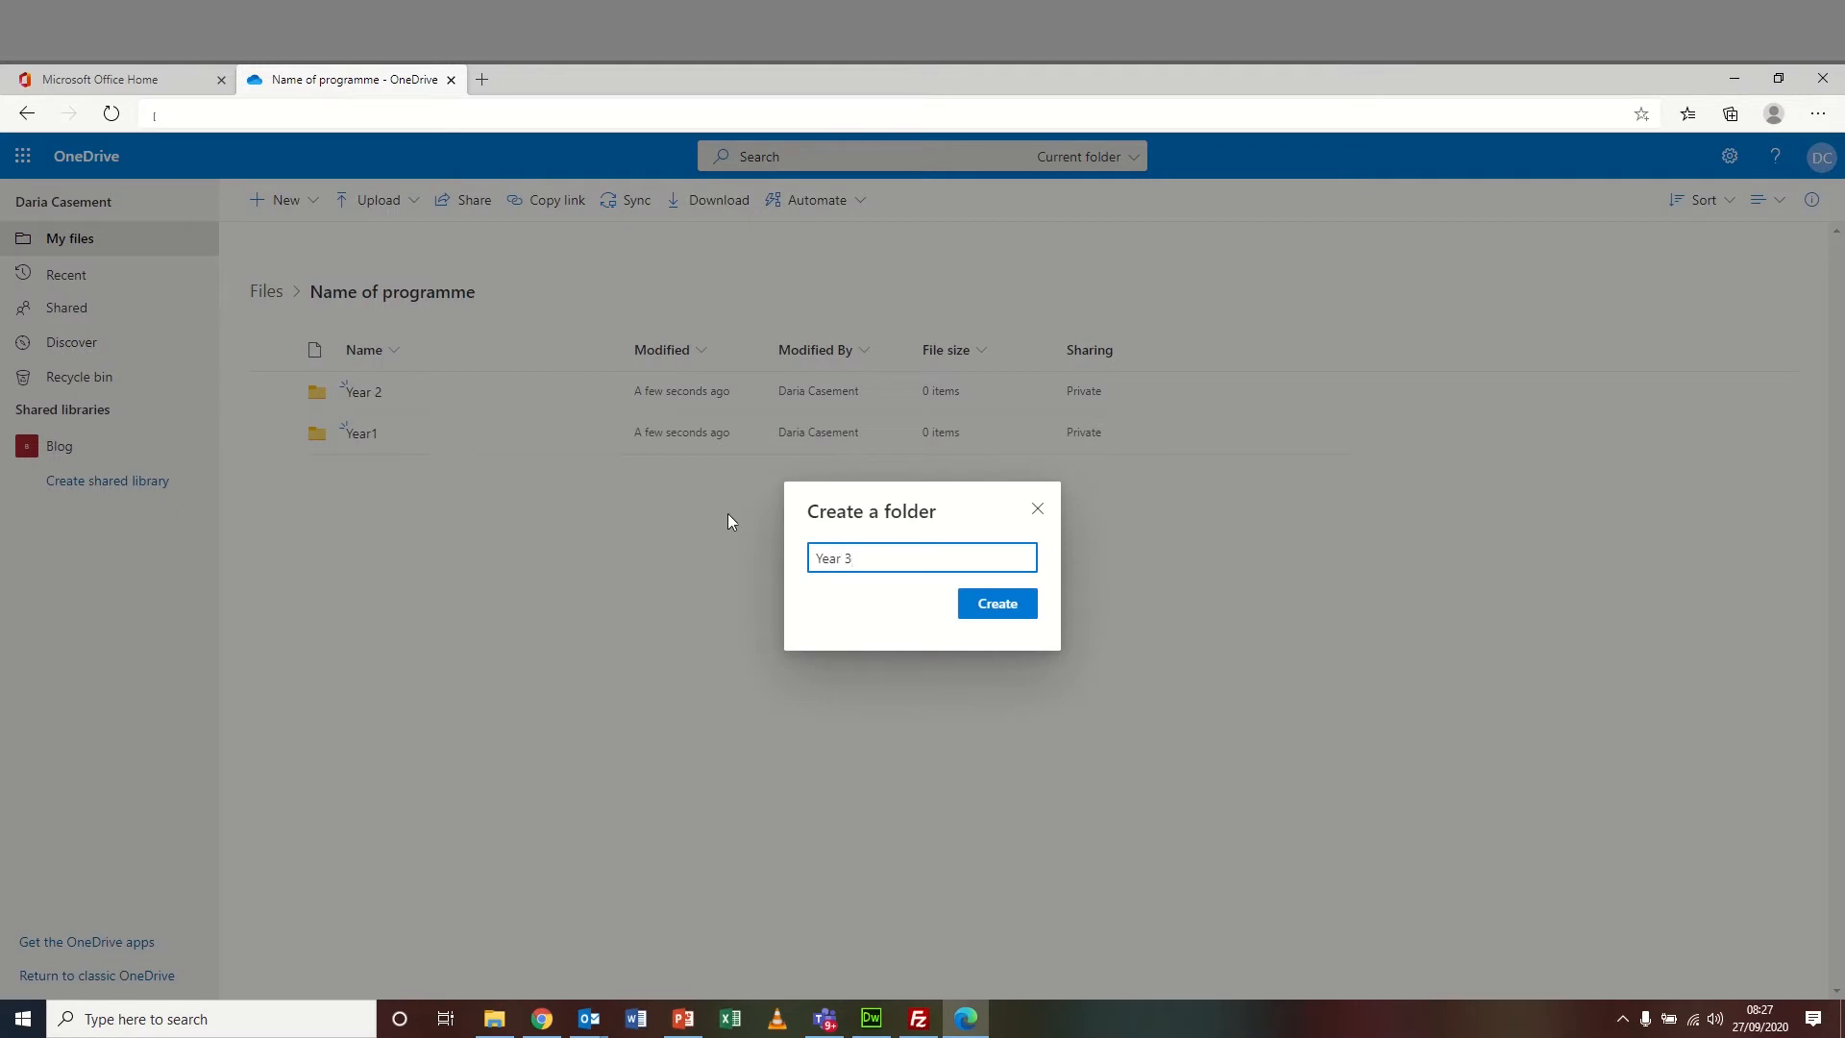
pyautogui.click(1001, 603)
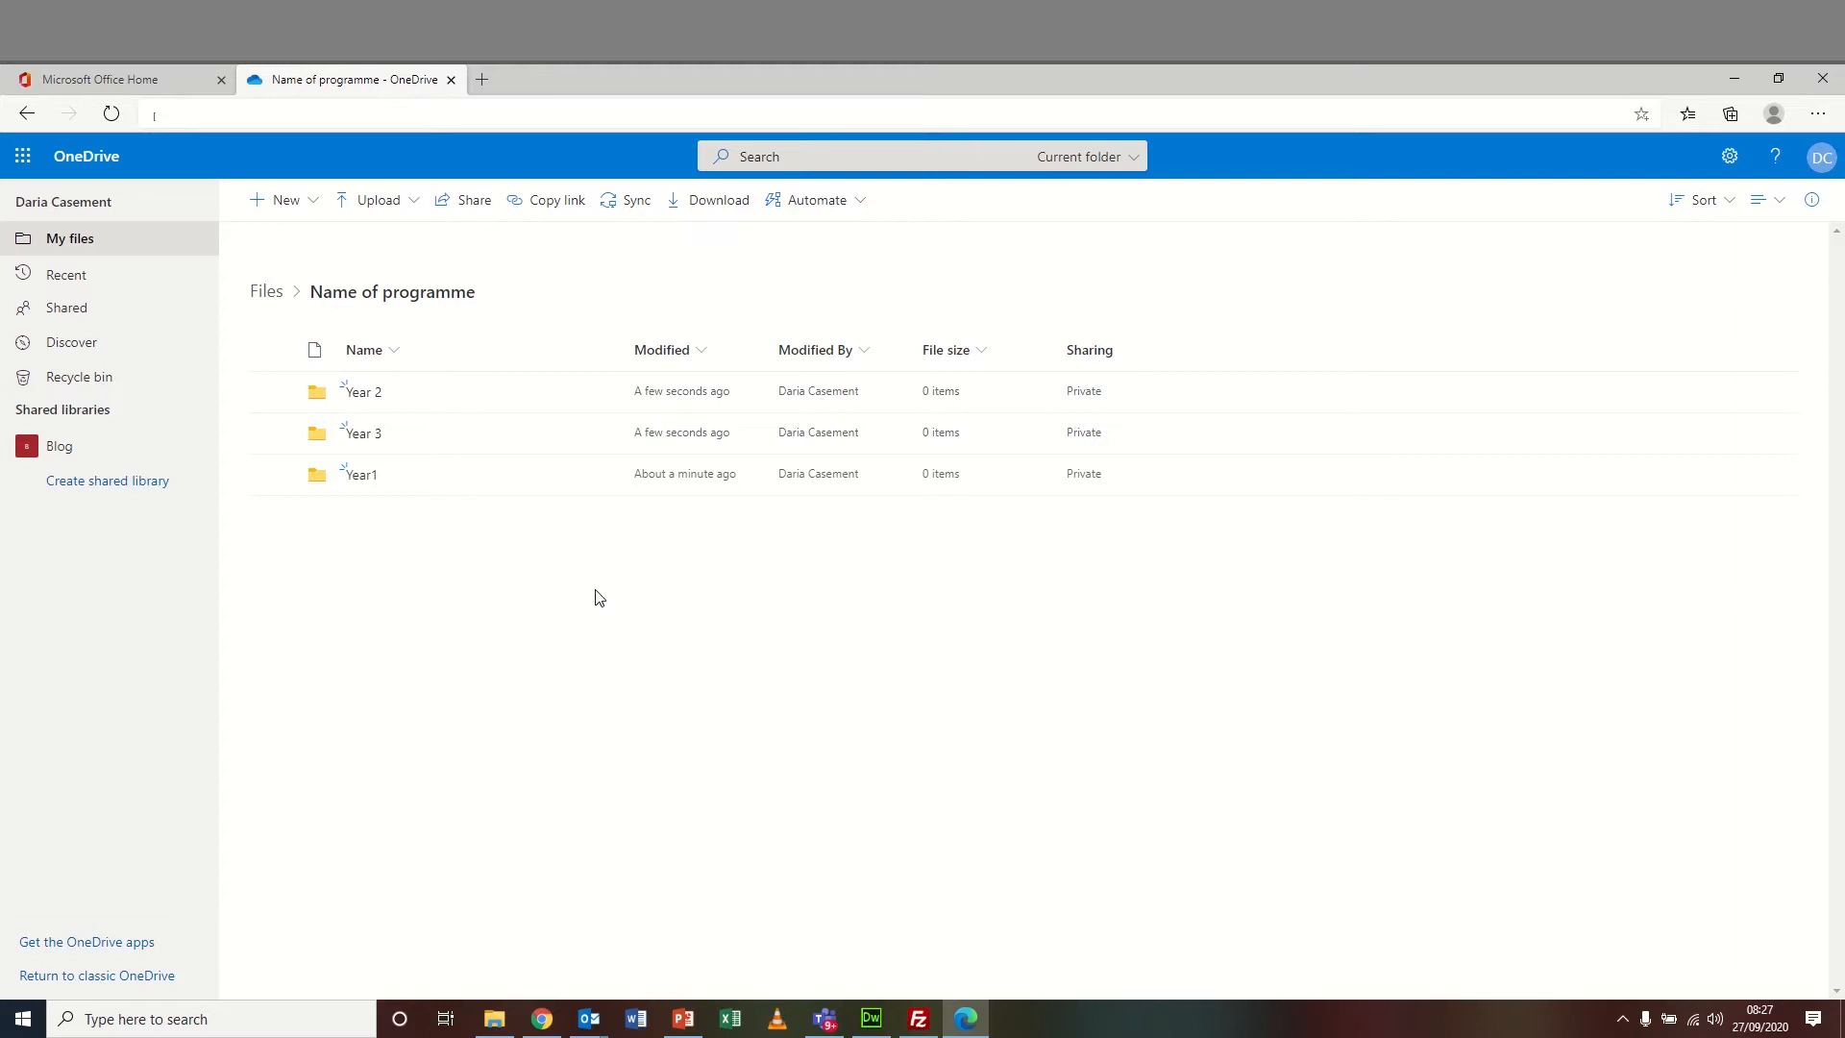
# - Sort the year folders by name from A to Z and rename the "Year 3" folder to "Year3"
pyautogui.click(393, 351)
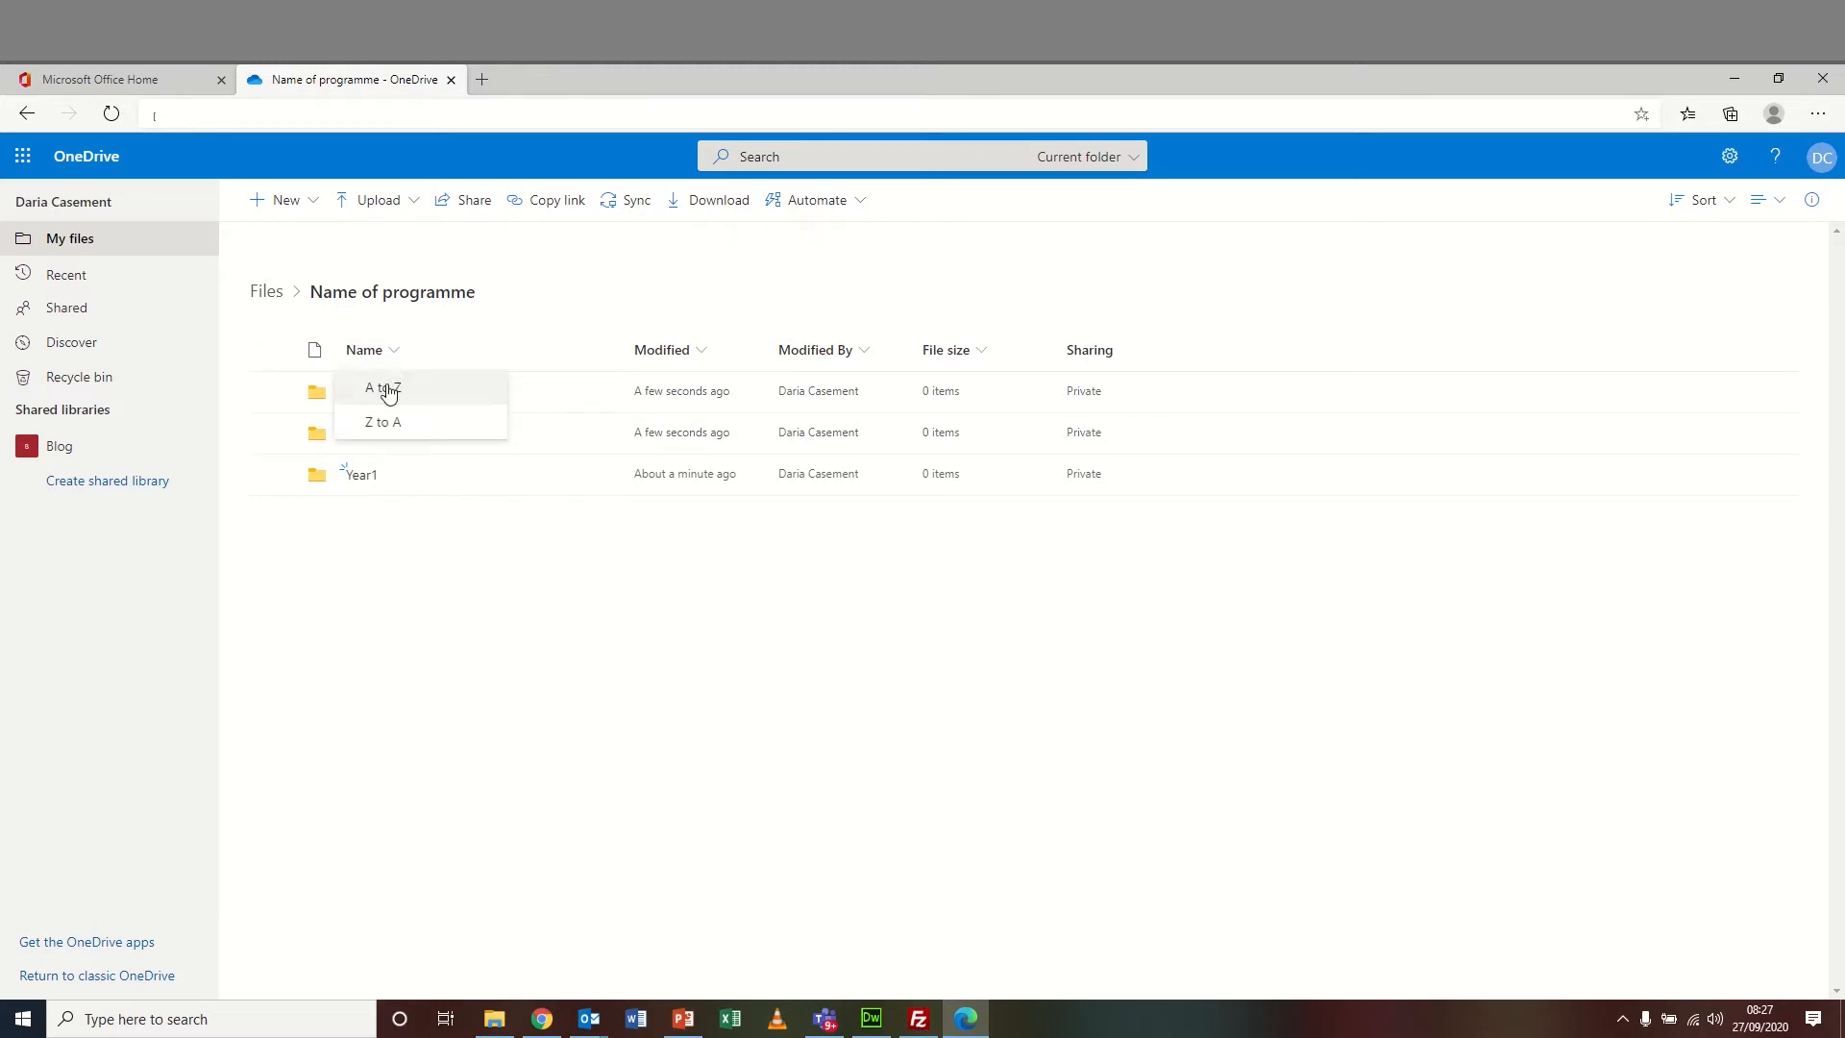
pyautogui.click(383, 387)
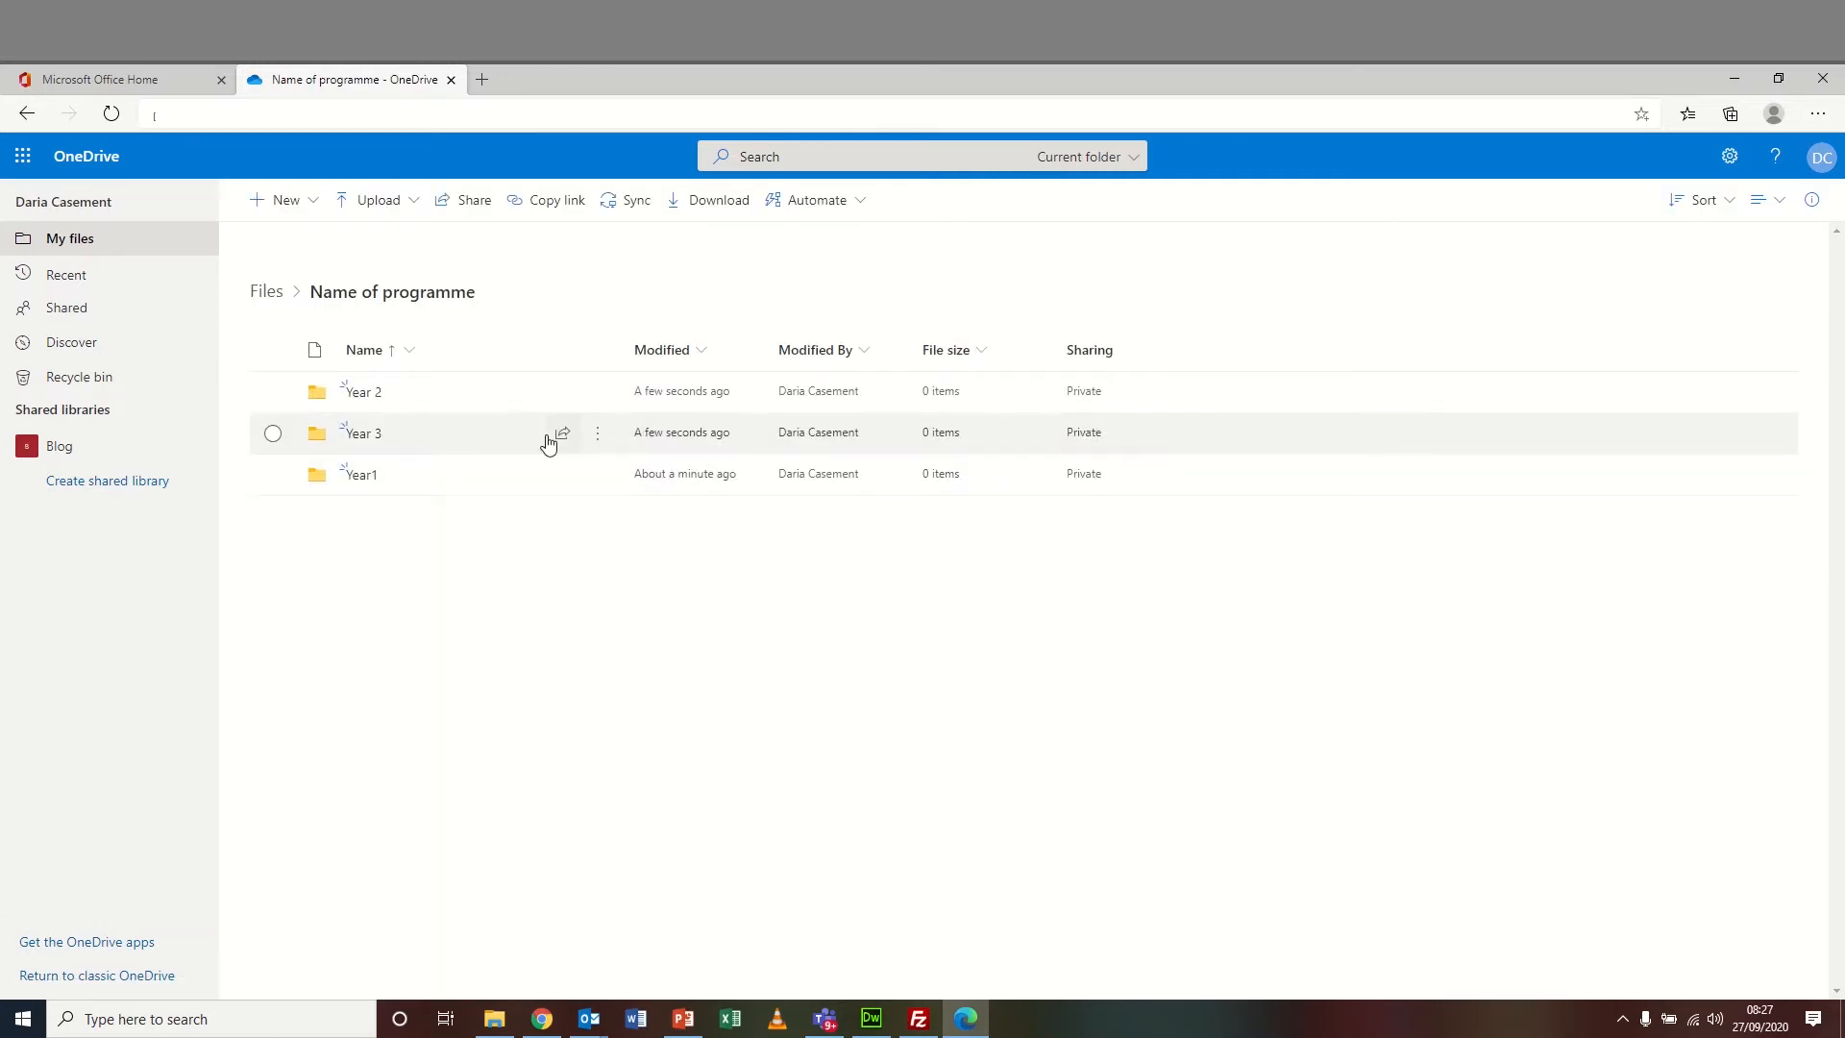
pyautogui.click(603, 438)
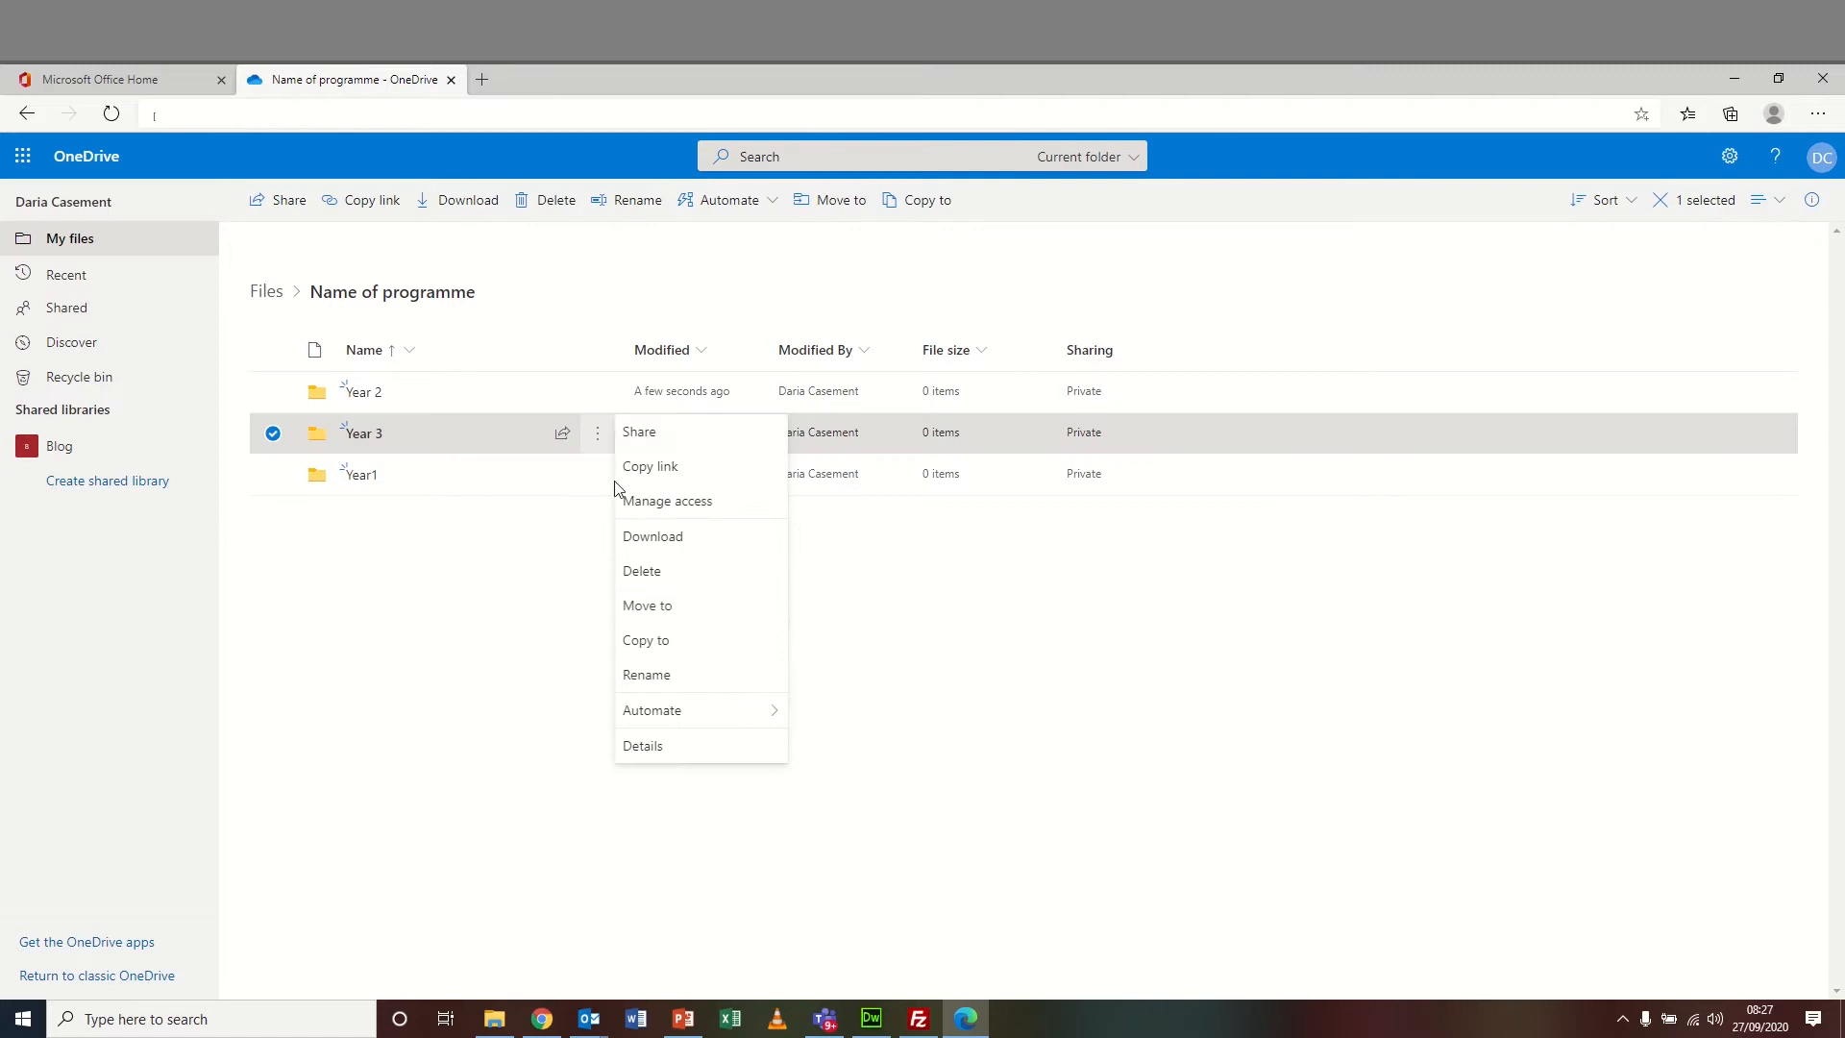
pyautogui.click(659, 668)
pyautogui.write('Year3')
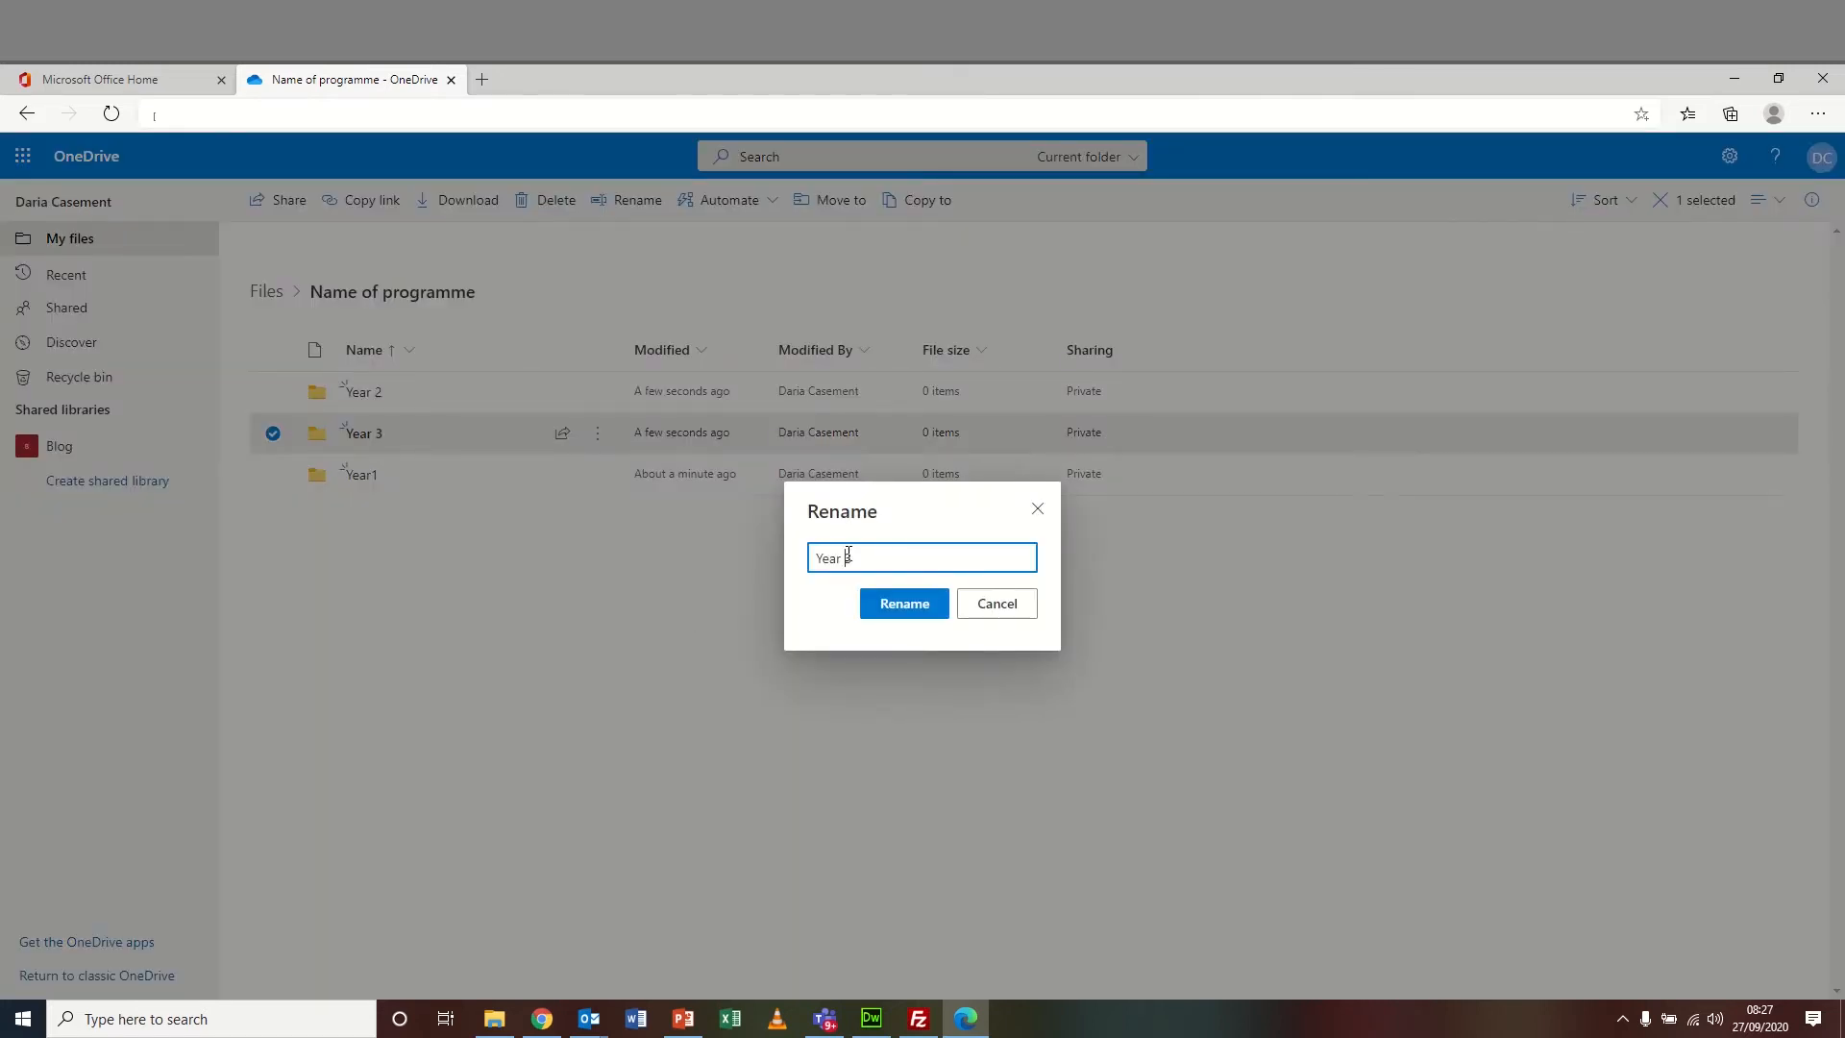
pyautogui.click(901, 622)
# - Rename the "Year 2" folder to "Year2" and clear the selection
pyautogui.rightClick(615, 396)
pyautogui.click(653, 626)
pyautogui.write('Year2')
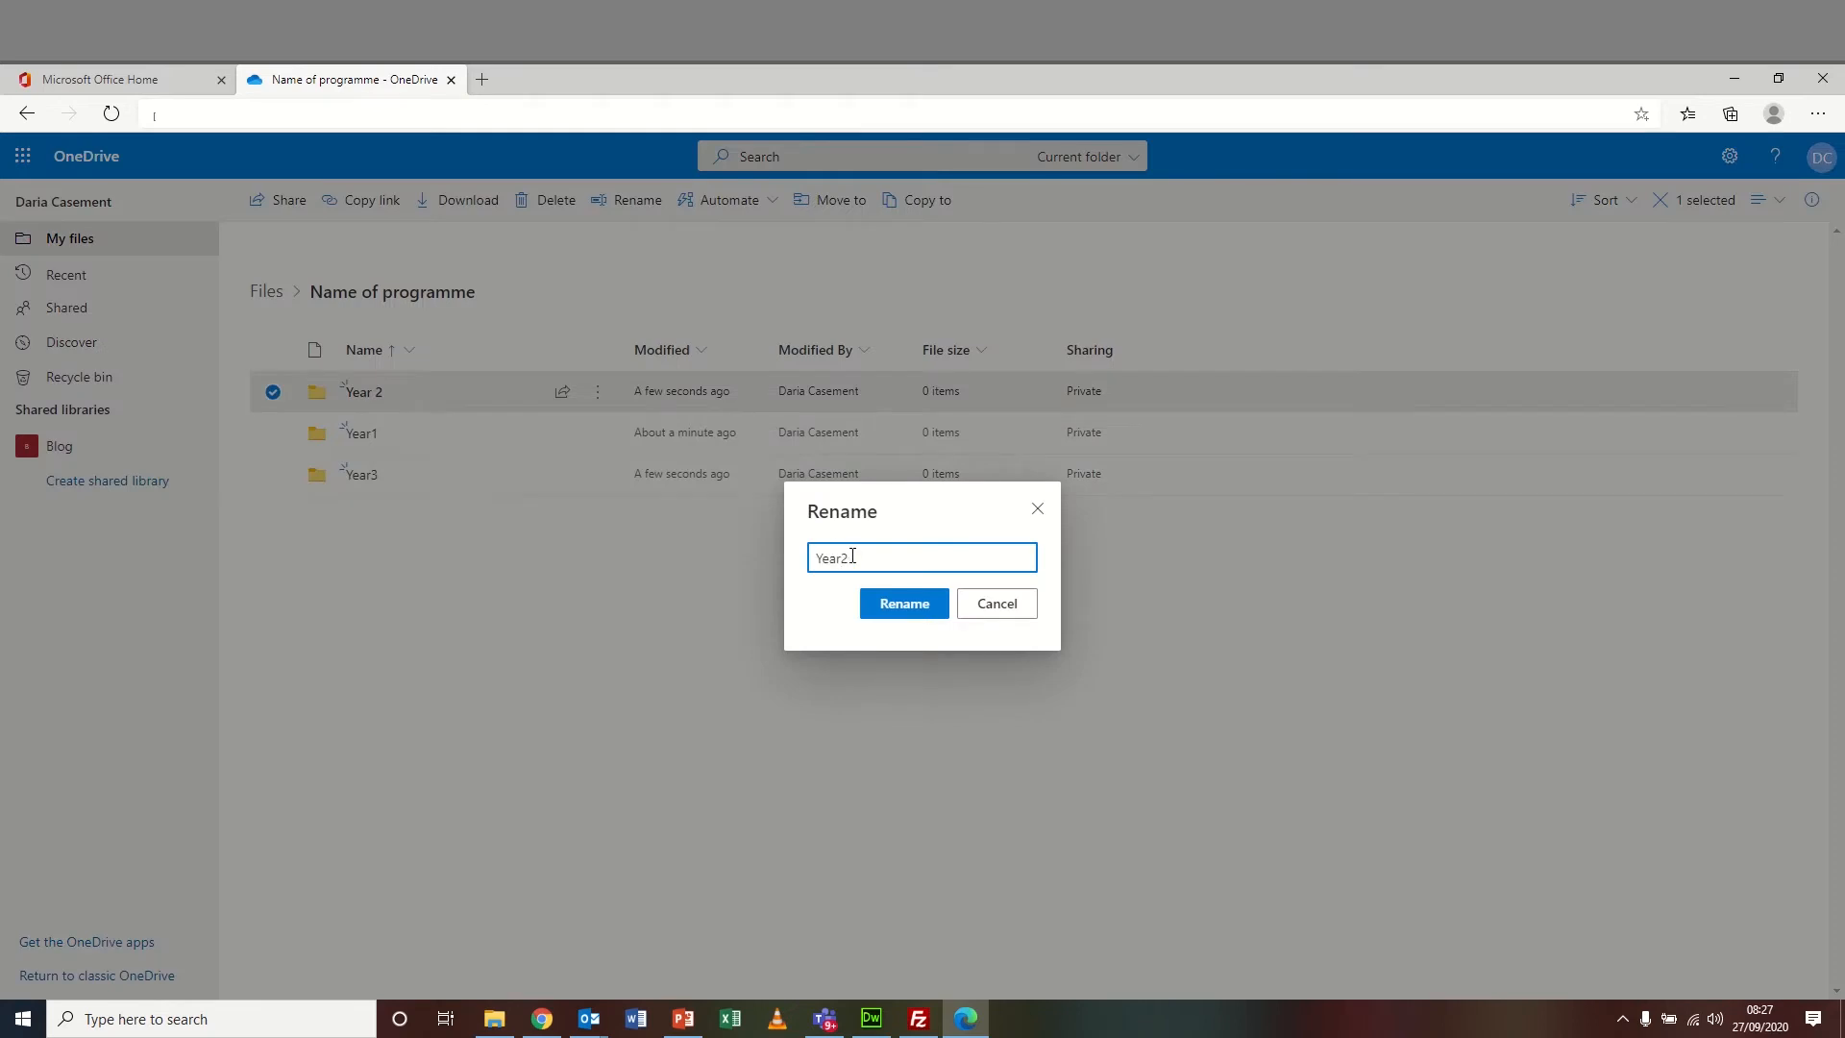
pyautogui.click(920, 609)
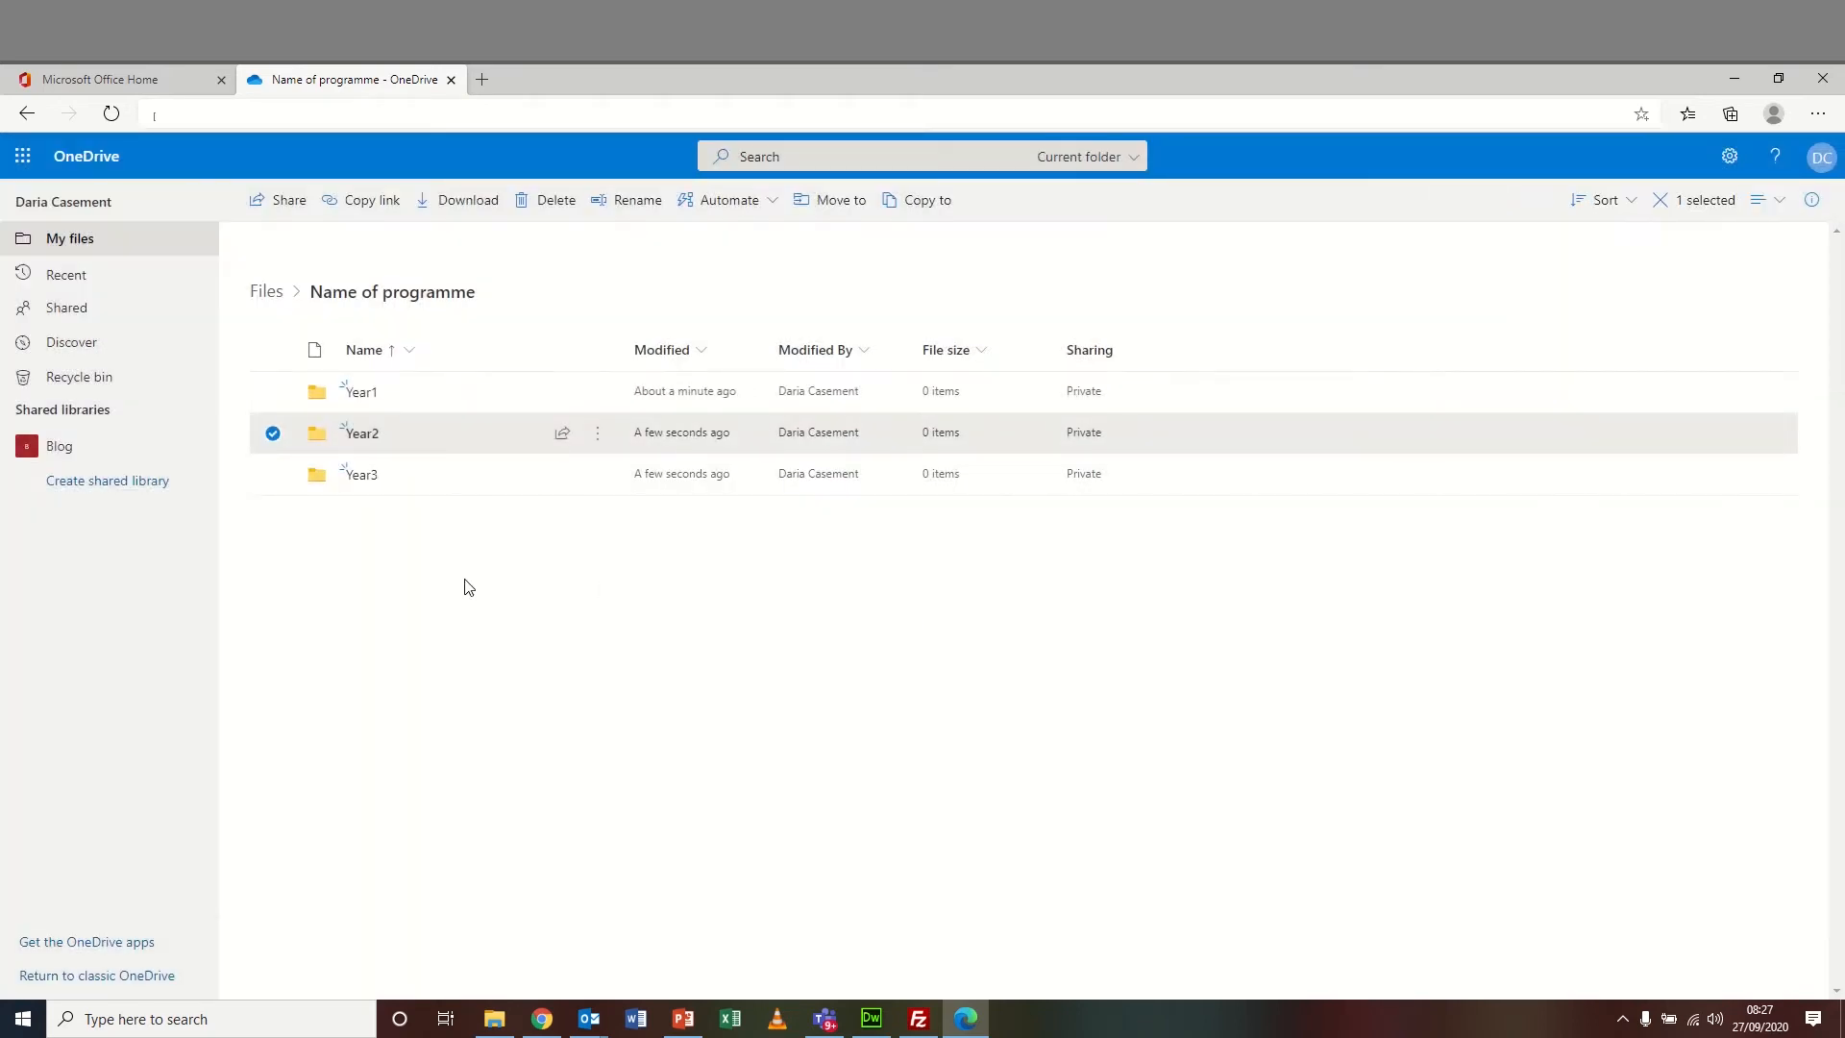
pyautogui.click(421, 660)
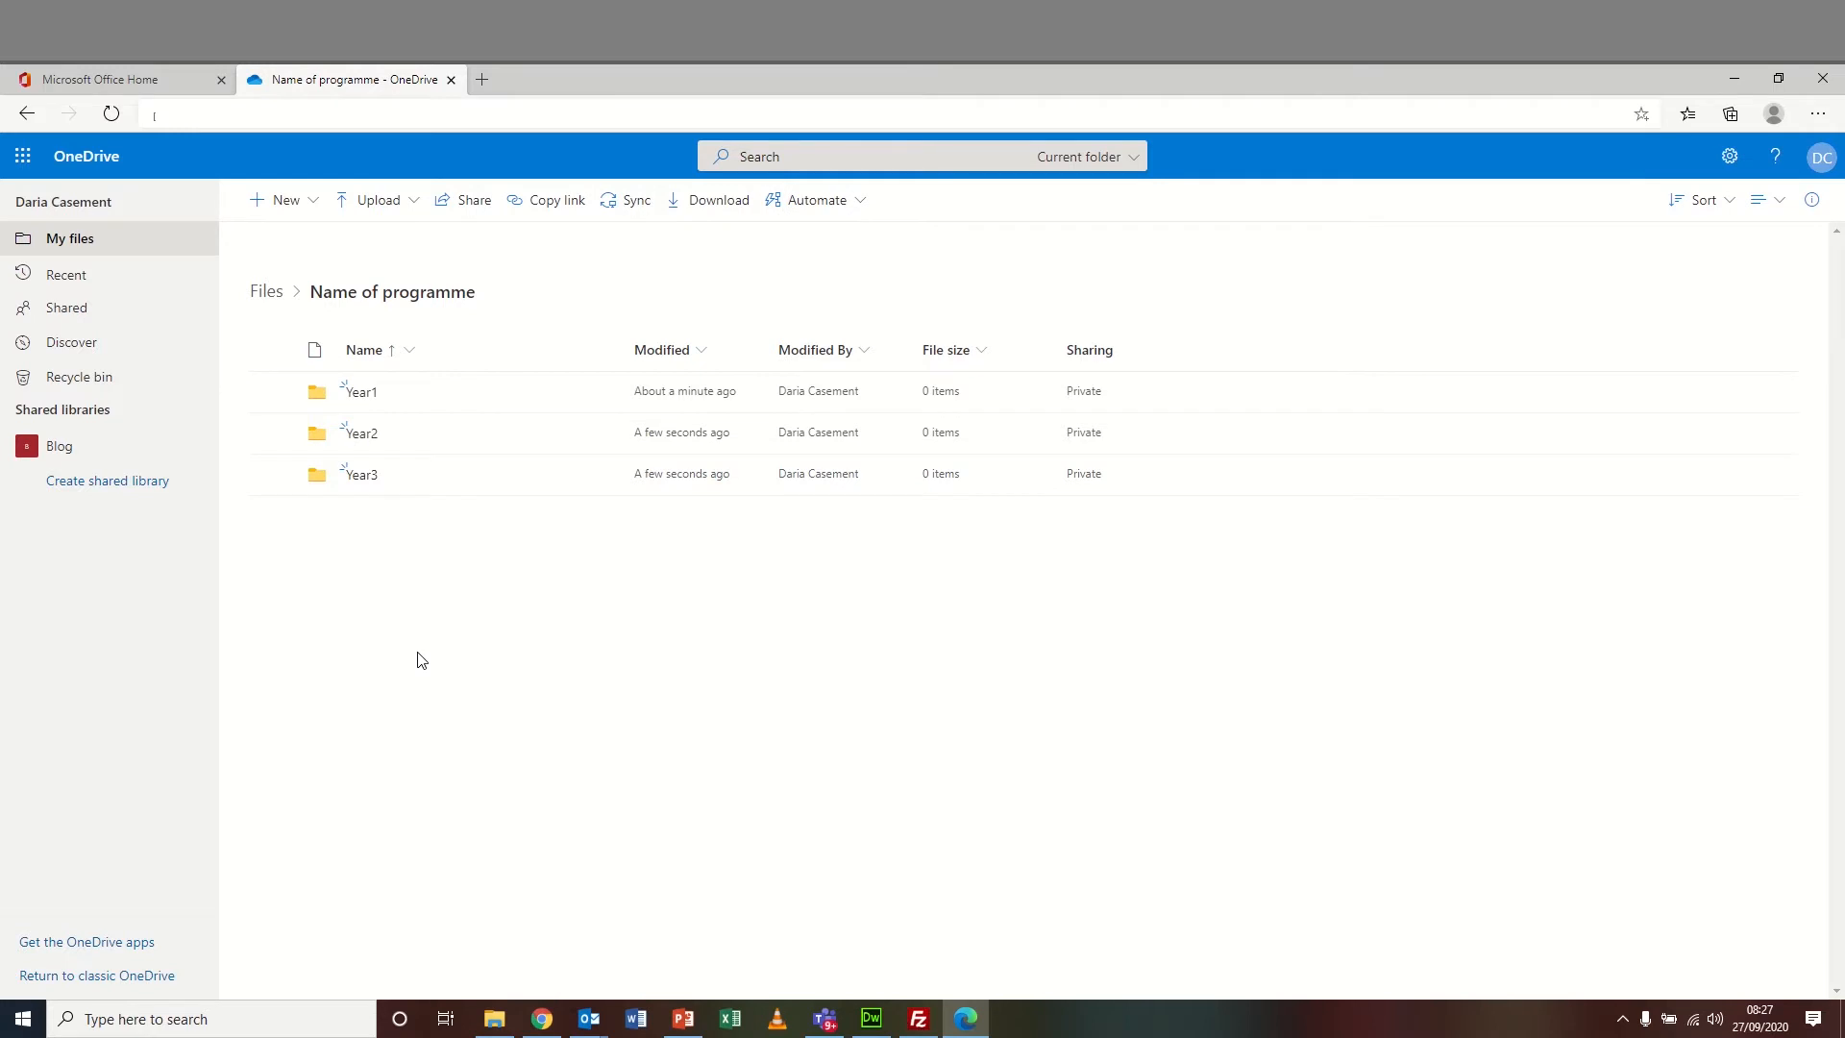
# - Open the Year1 folder and create a subfolder named "Module 1" in it
pyautogui.click(358, 393)
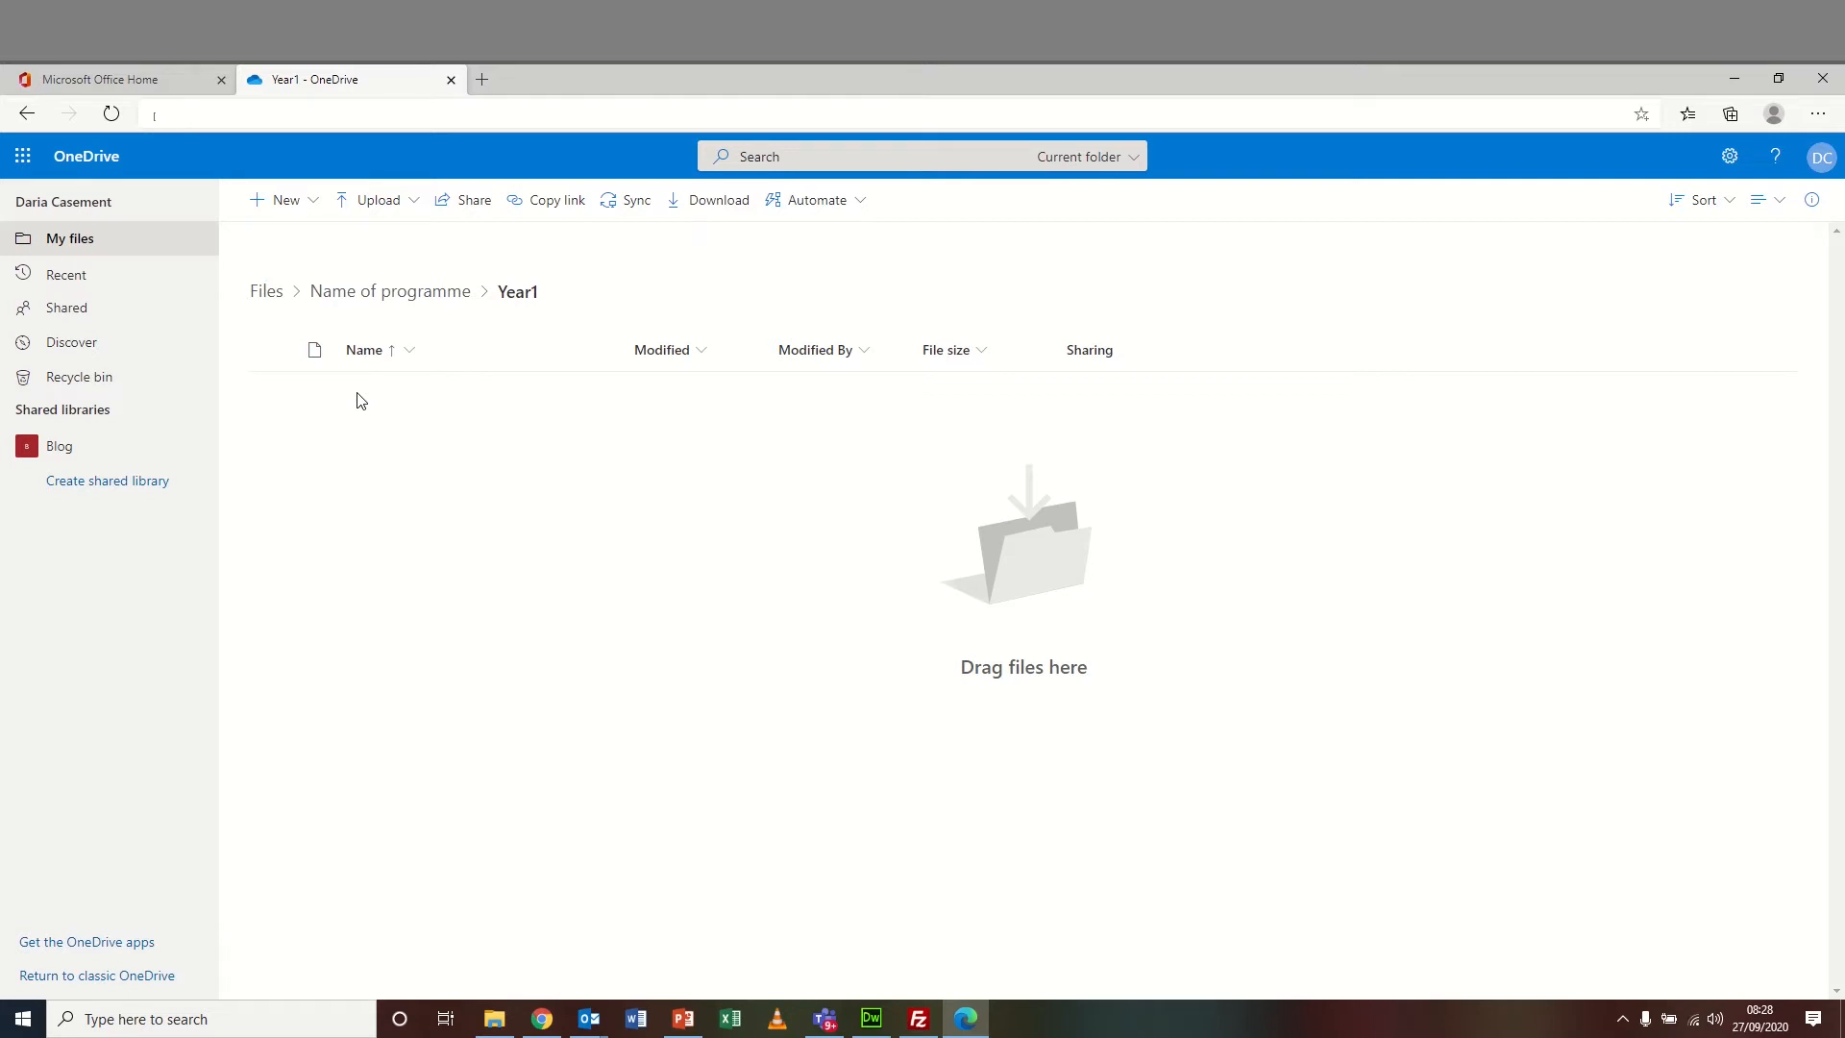
pyautogui.click(310, 201)
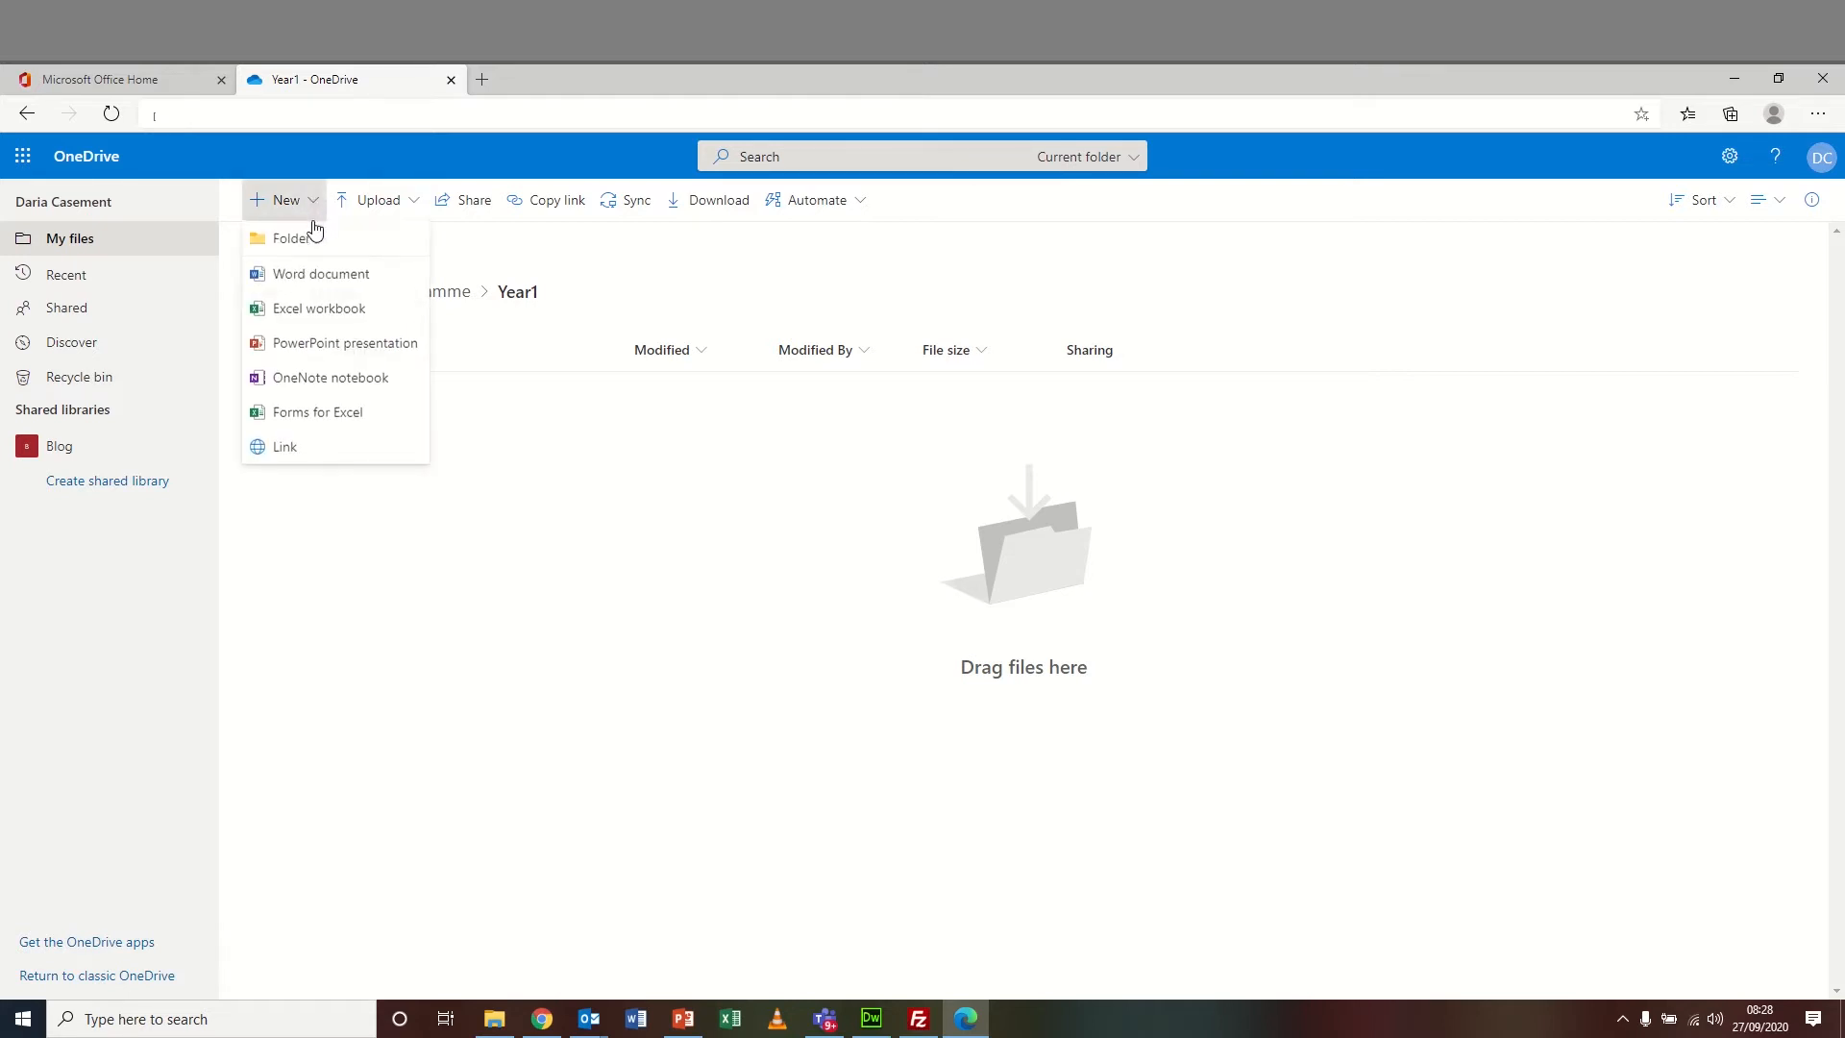
pyautogui.click(305, 242)
pyautogui.write('Module 1')
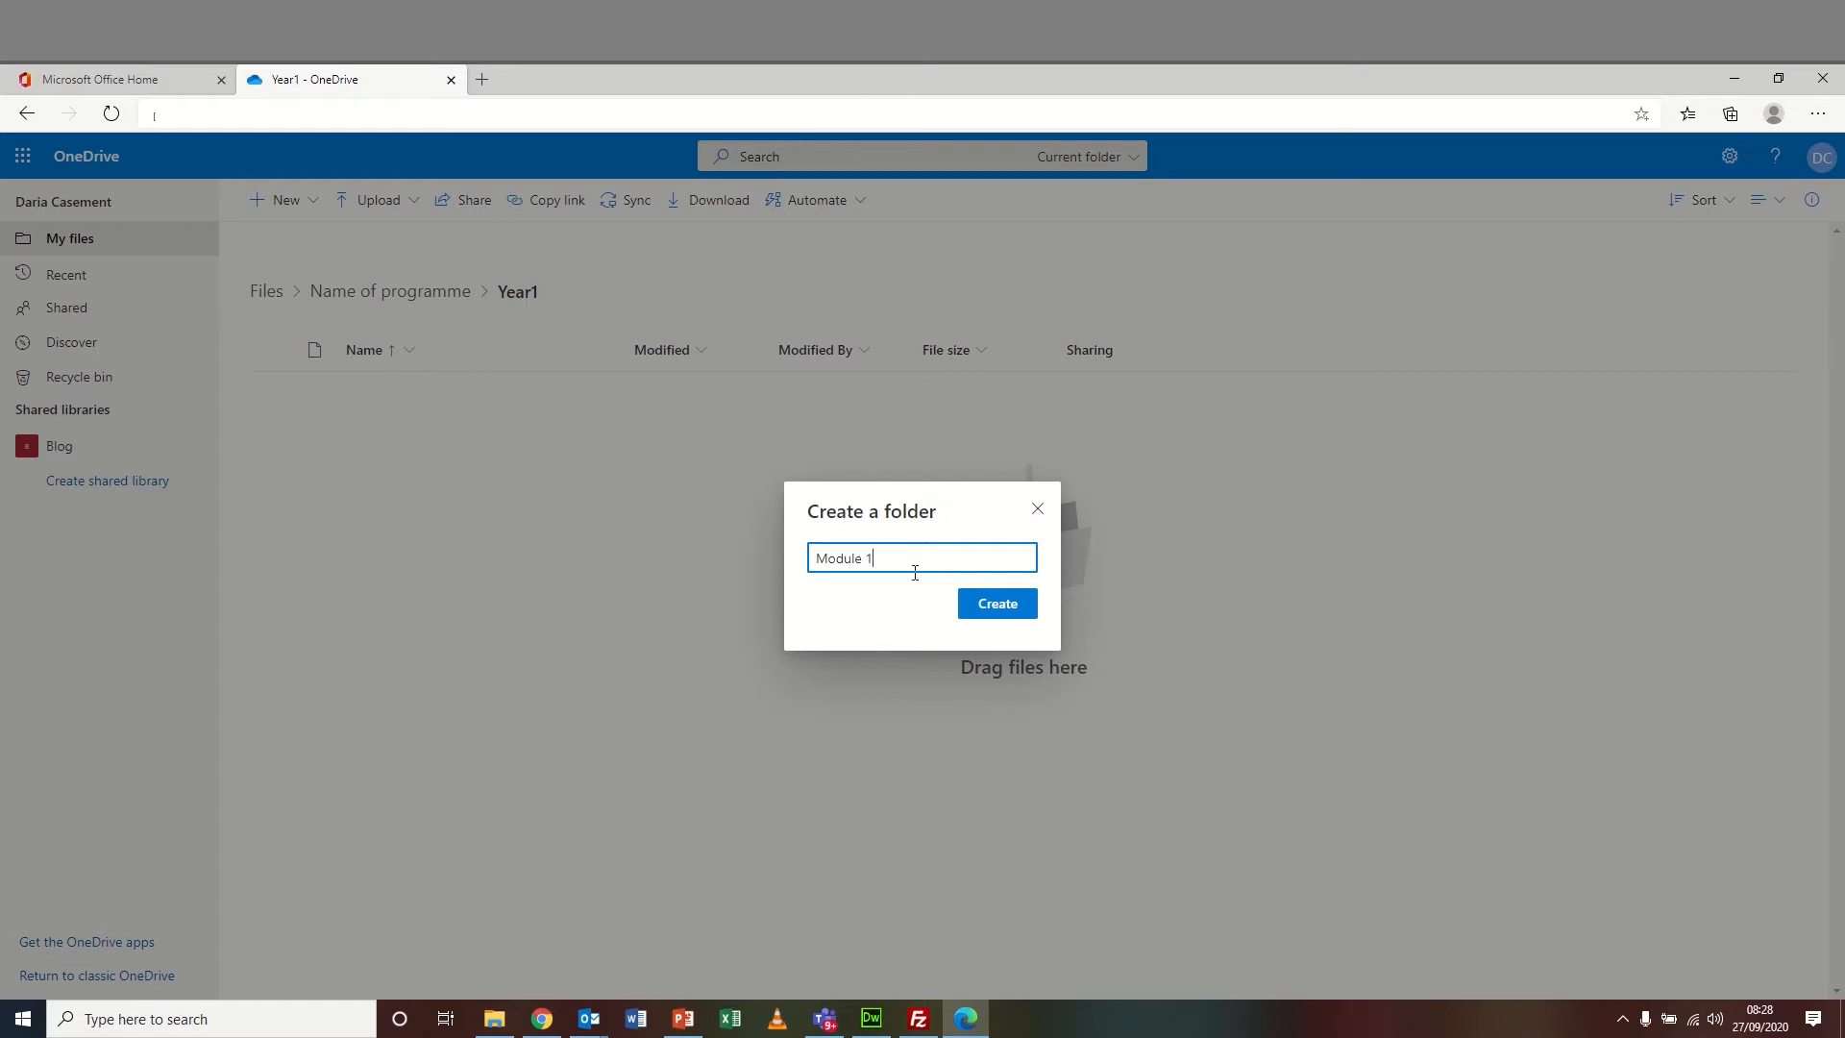
pyautogui.click(990, 610)
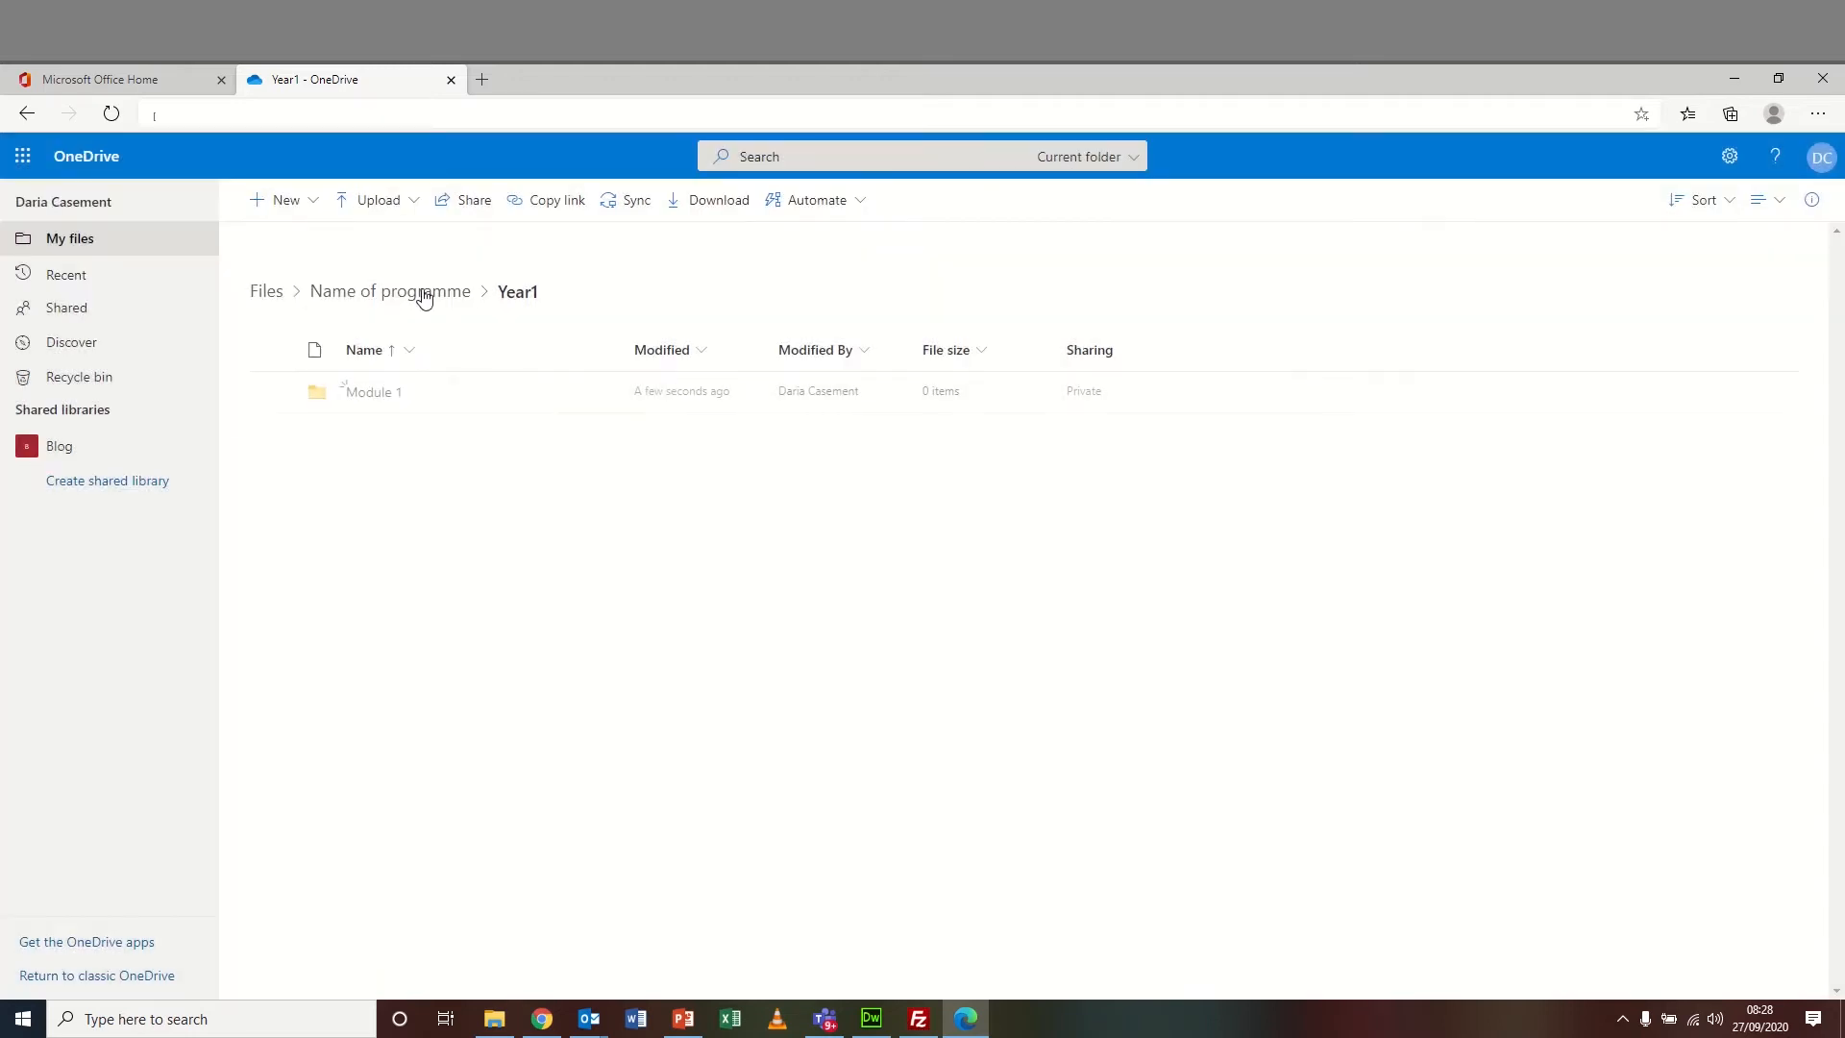
# - Create a second module folder named "Module 2" inside Year1
pyautogui.click(309, 208)
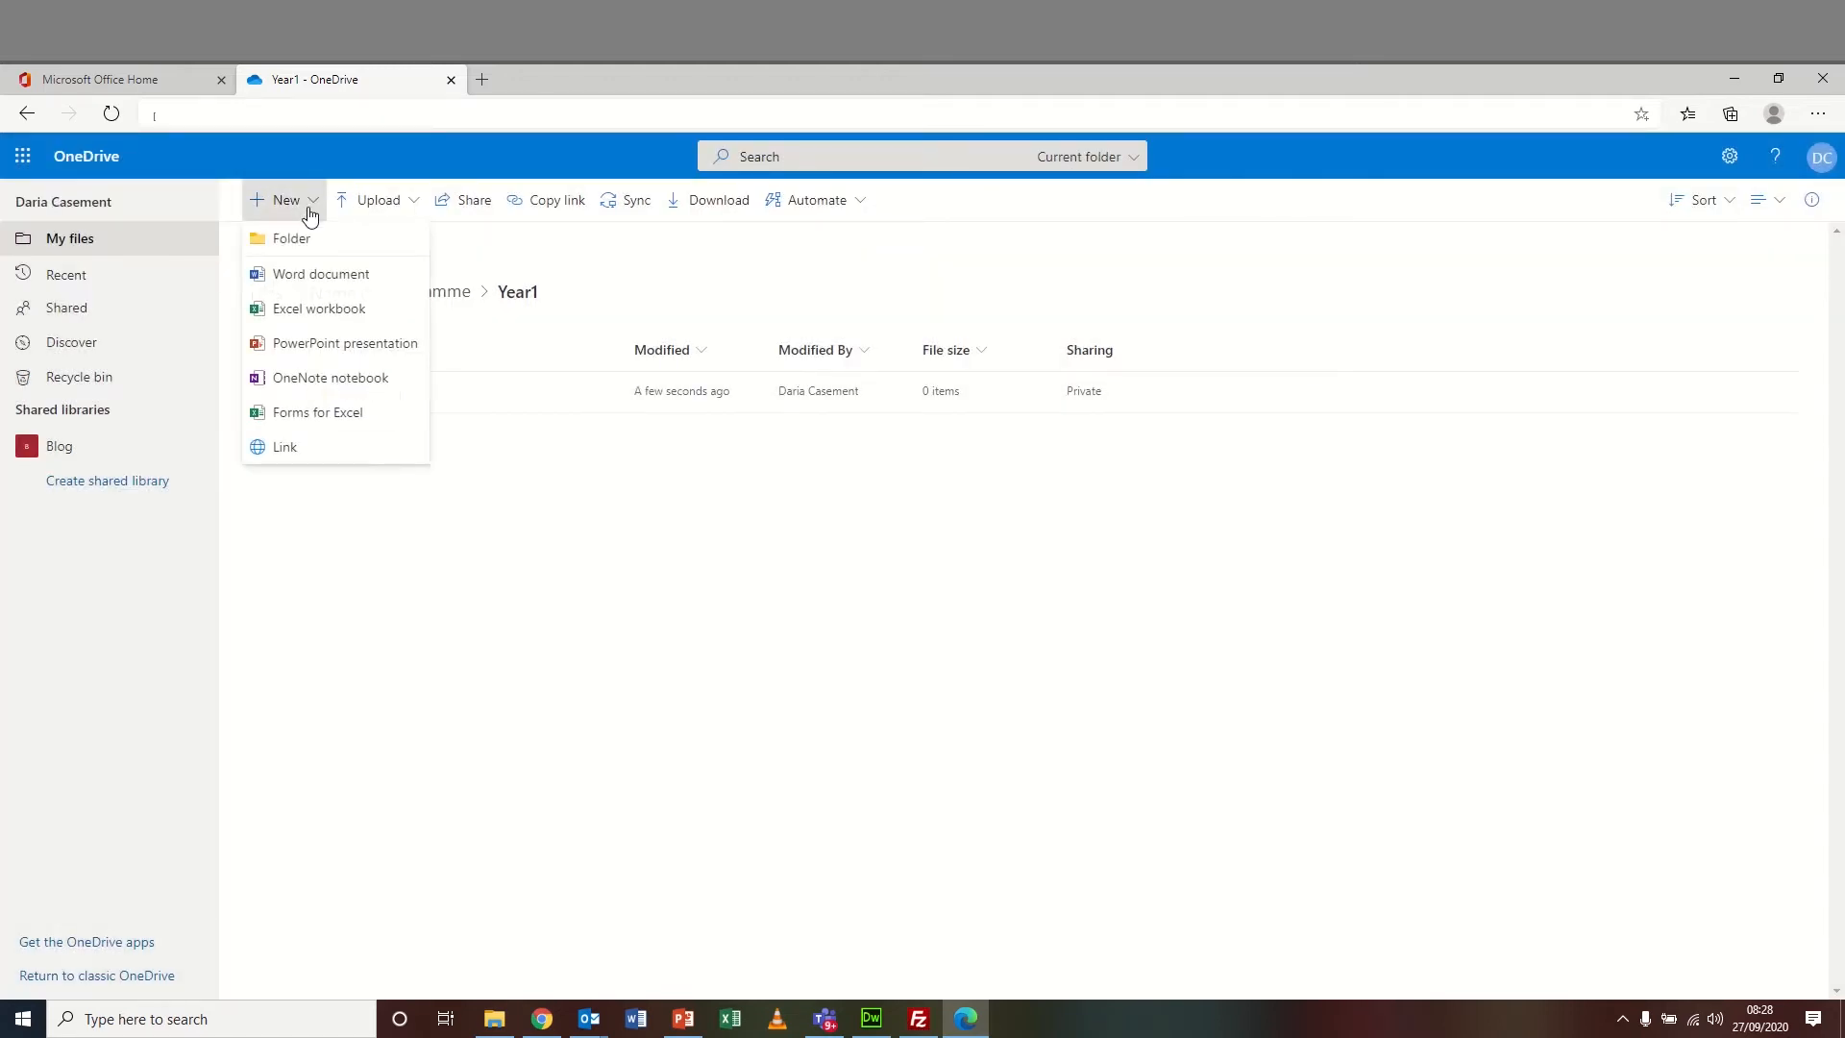
pyautogui.click(287, 240)
pyautogui.write('M')
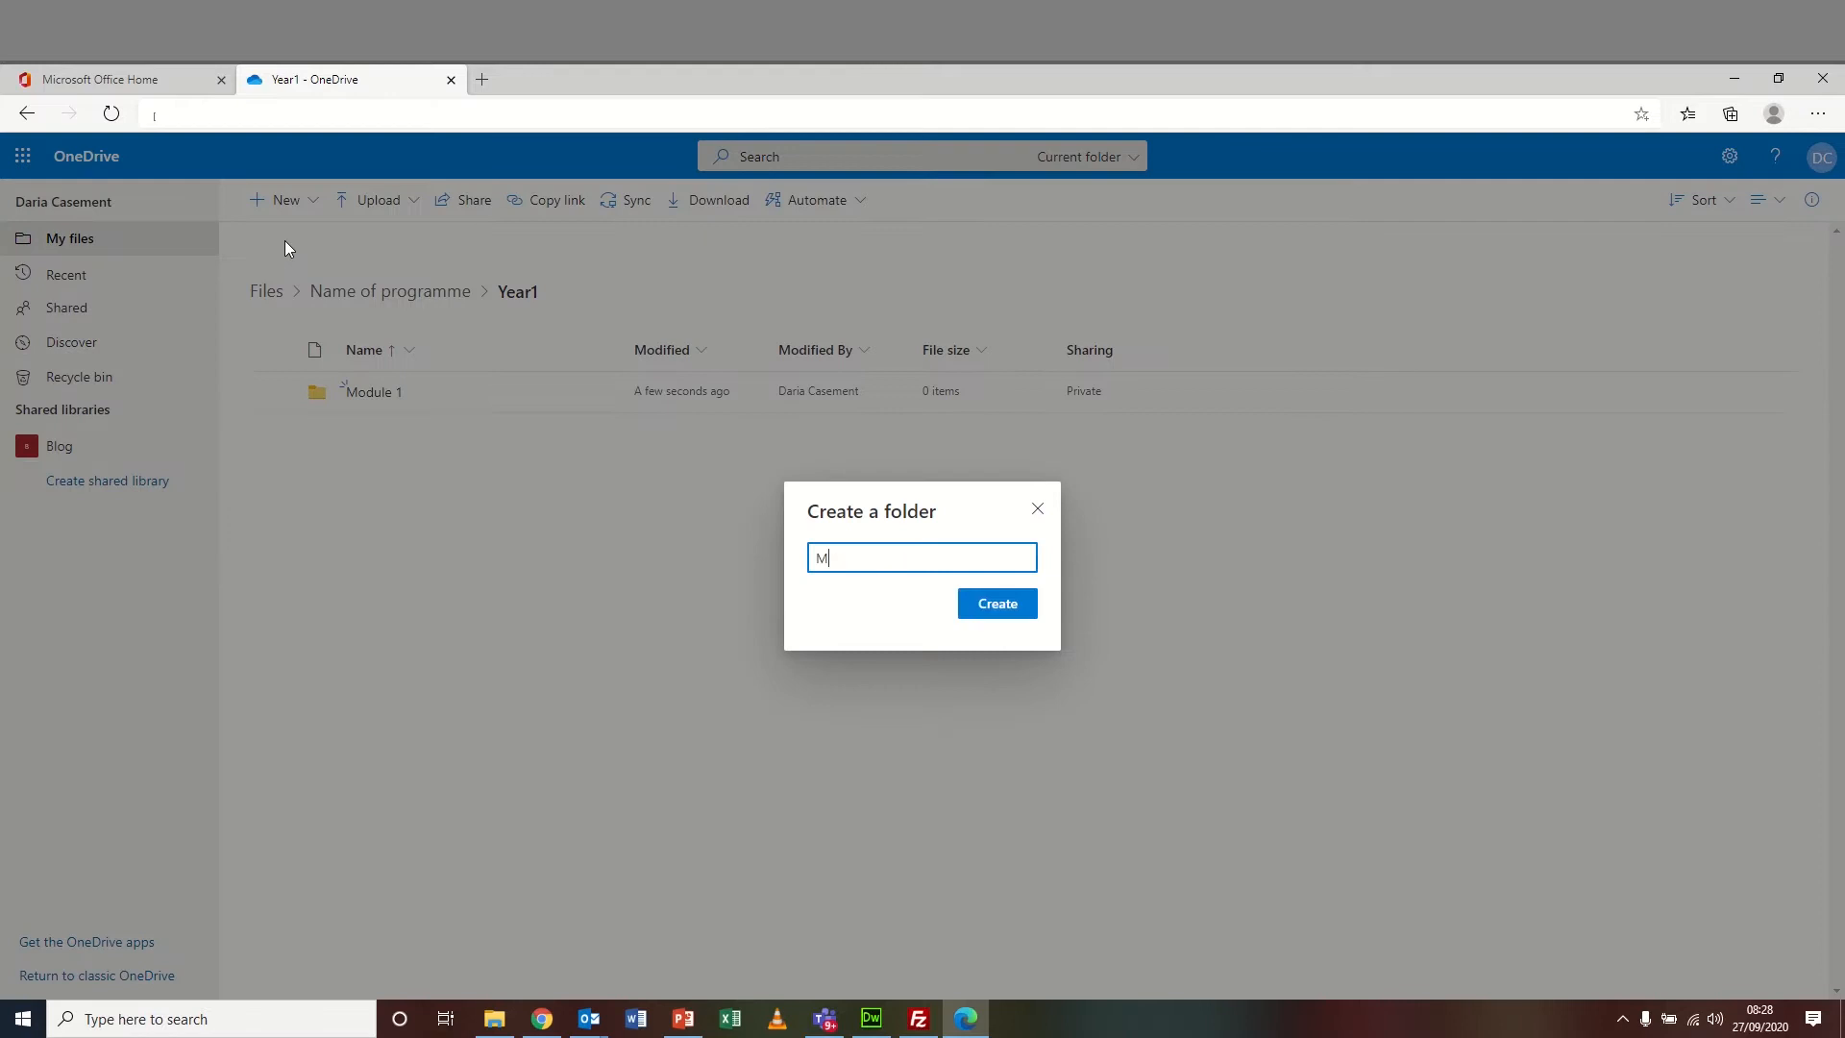
pyautogui.write('odule 2')
pyautogui.click(996, 607)
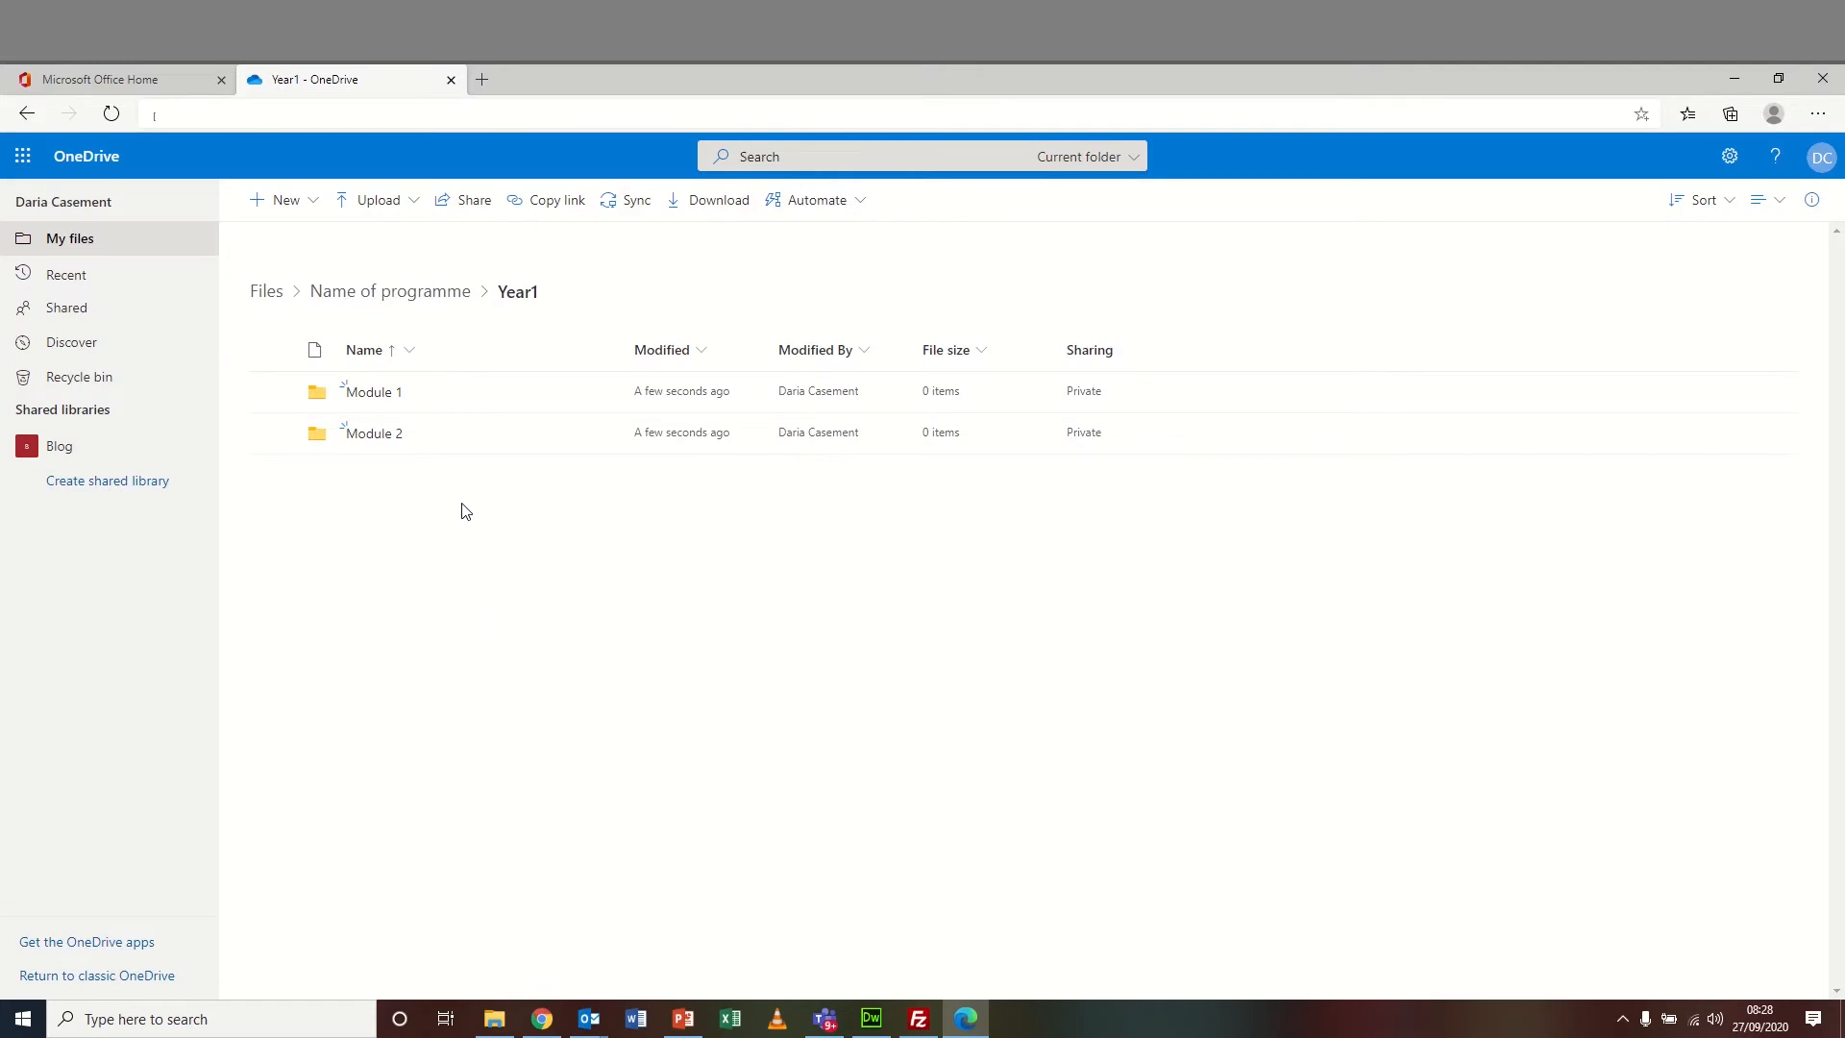
# - Open the Module 1 folder and create a subfolder named "Assignments" in it
pyautogui.click(397, 401)
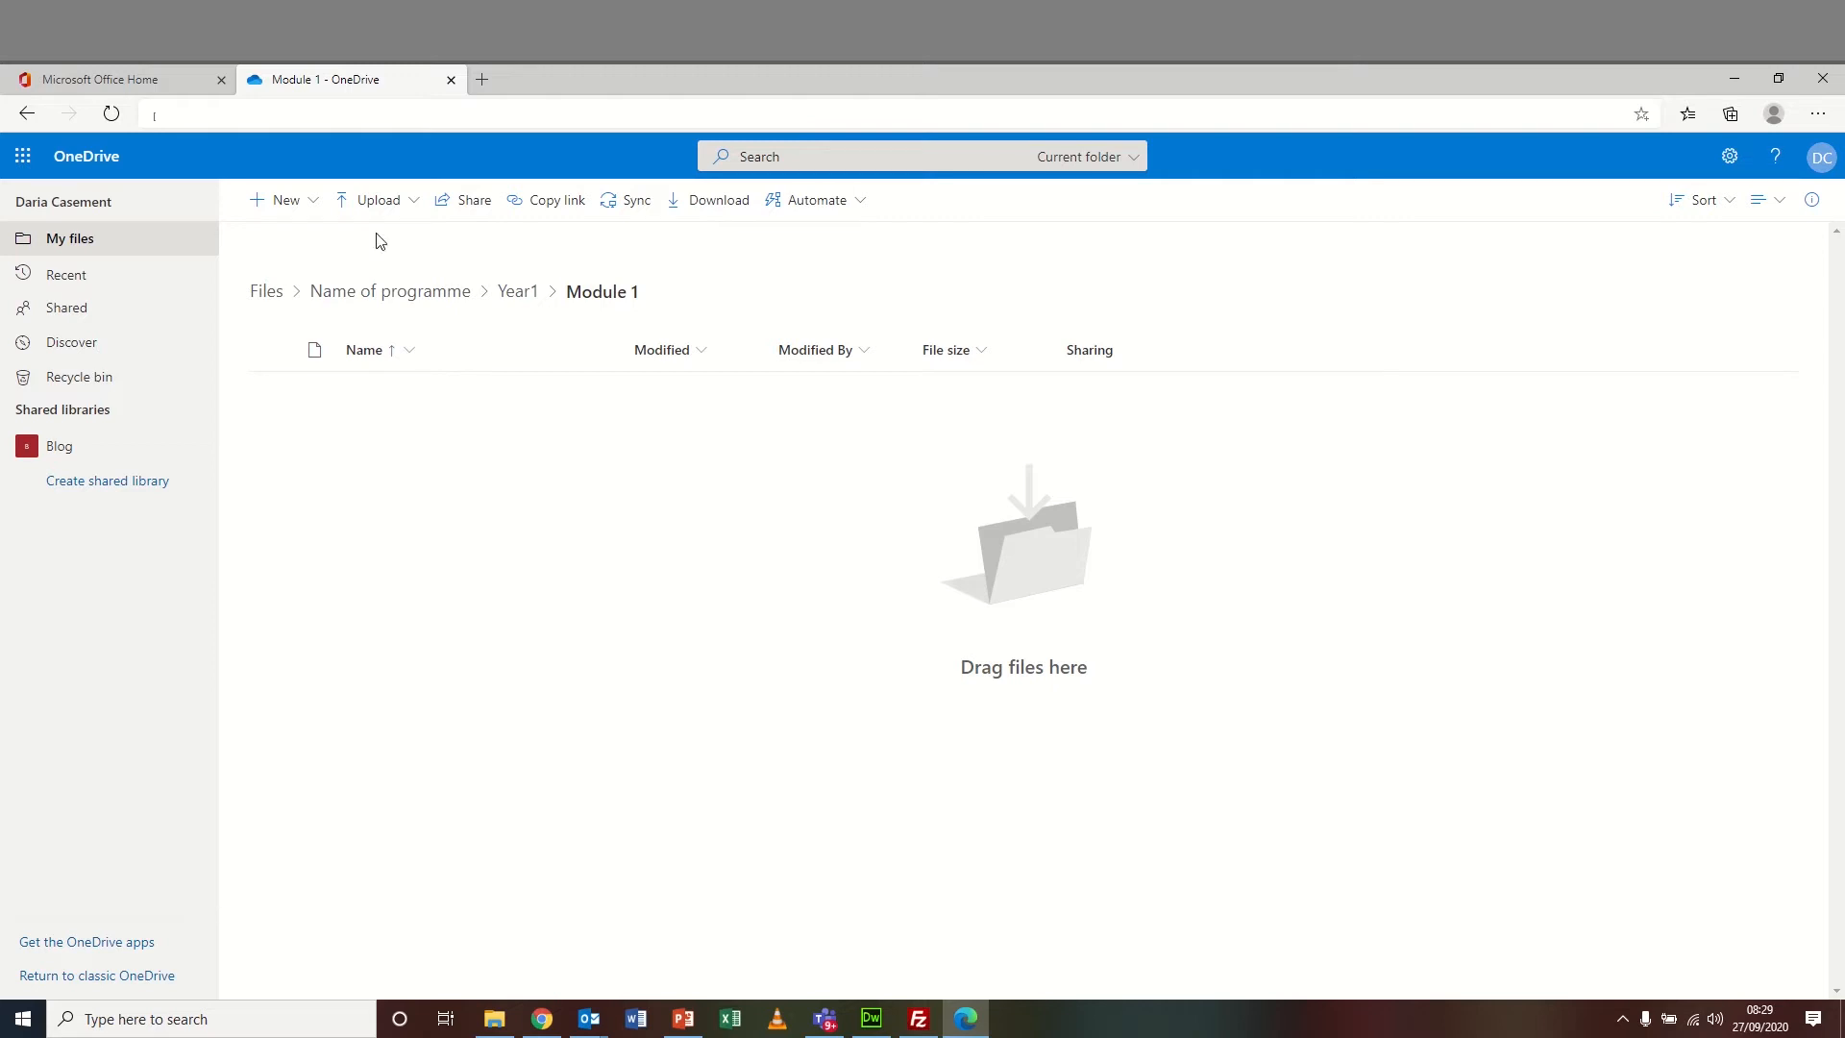
pyautogui.click(311, 204)
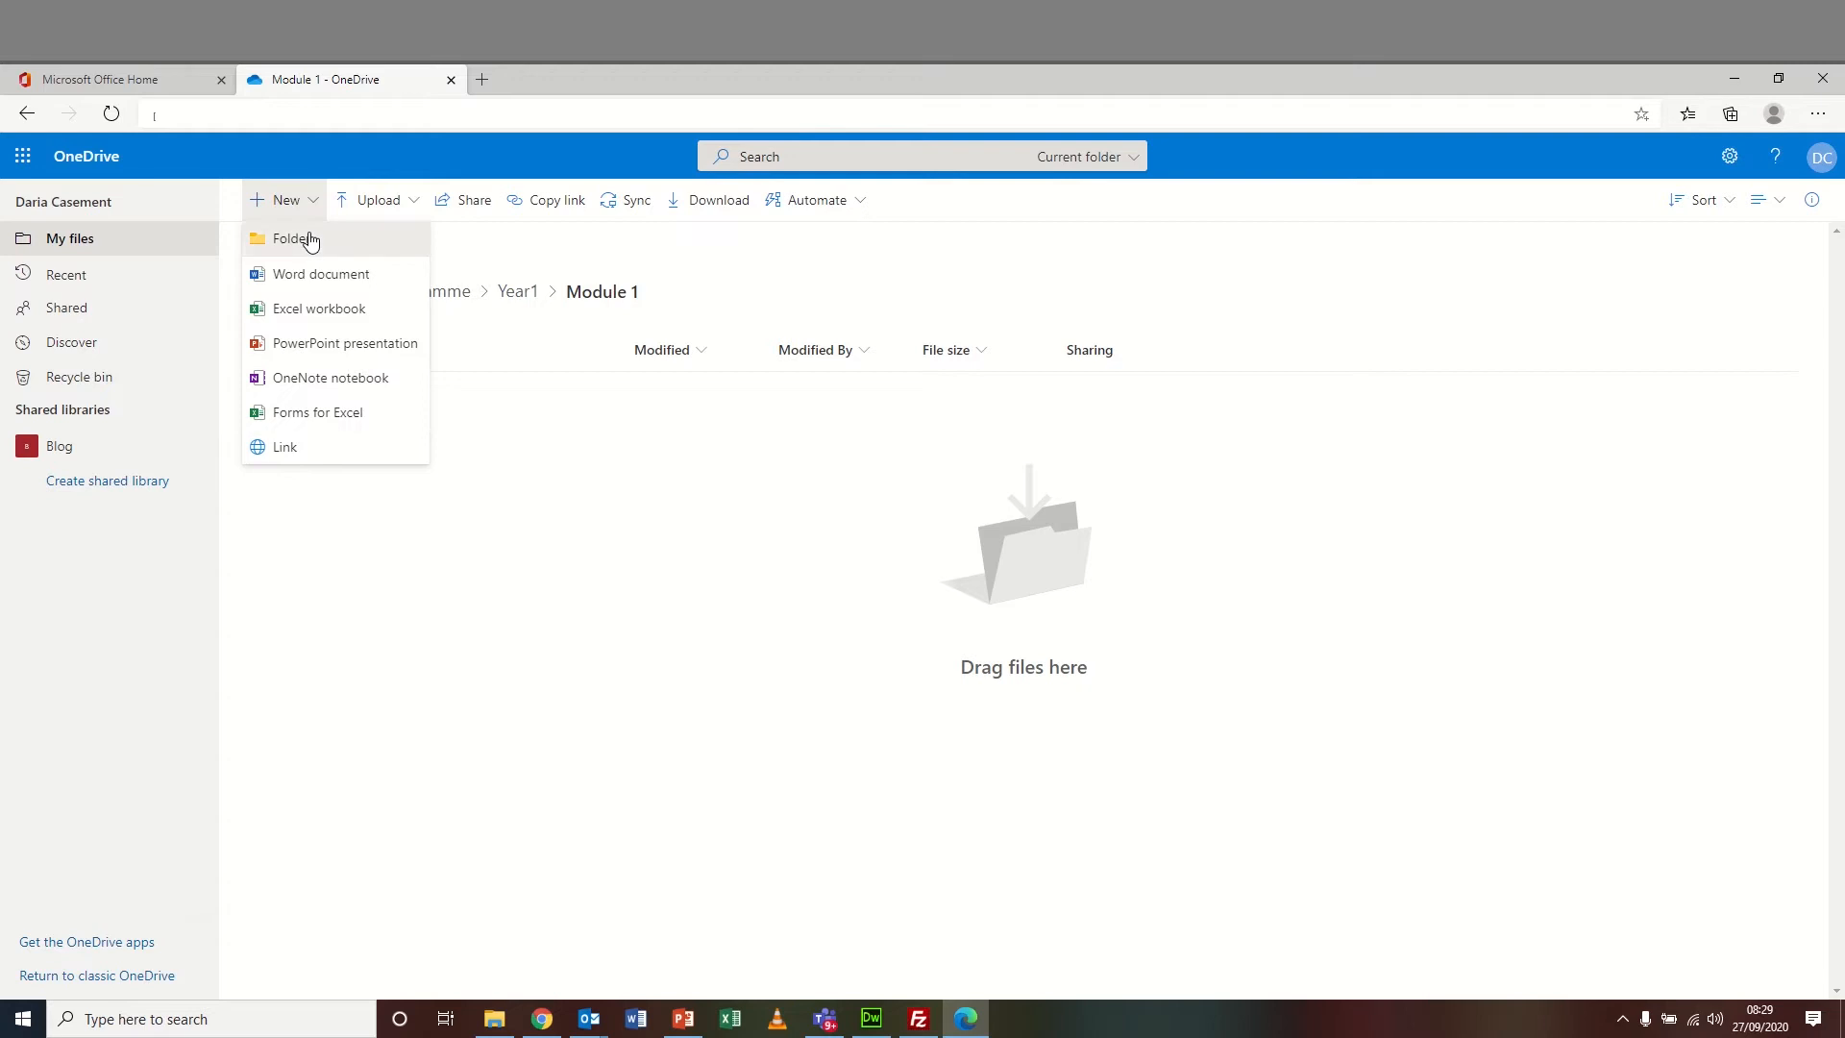
pyautogui.click(310, 235)
pyautogui.write('Assignments')
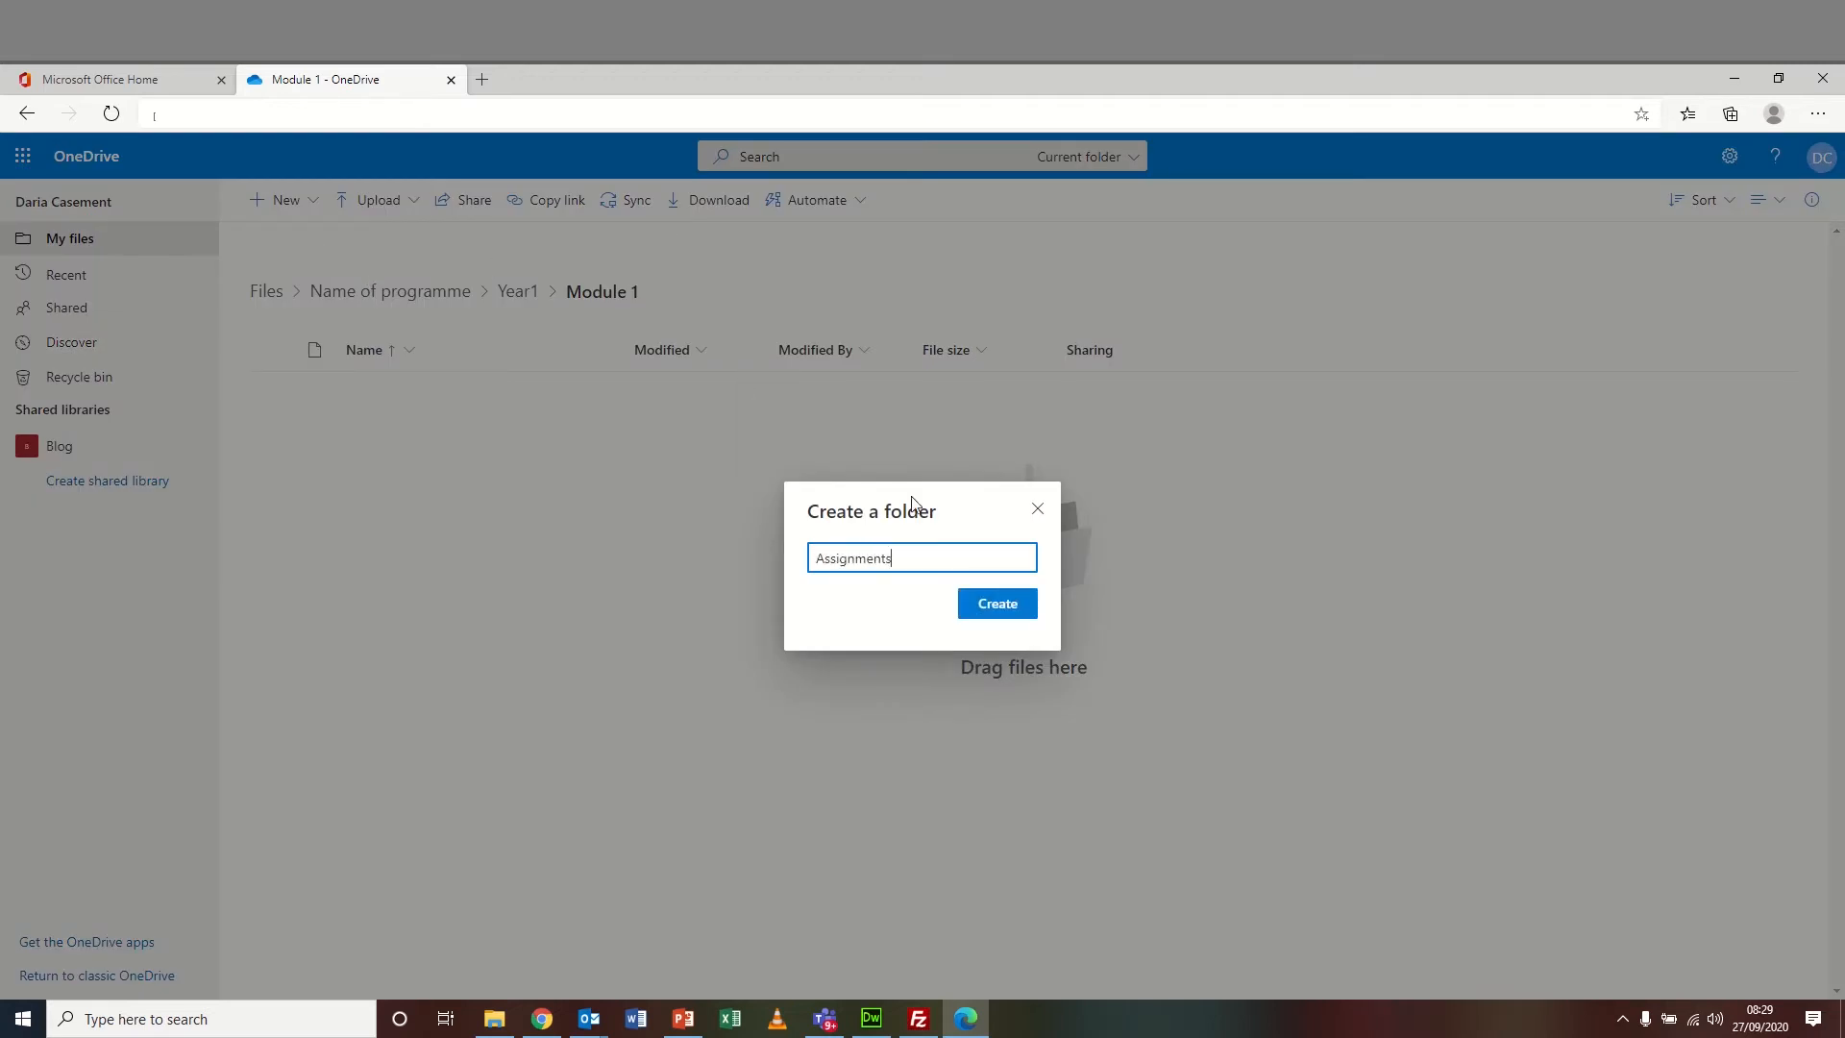
pyautogui.click(995, 608)
# - Create a folder named "Group Work" alongside Assignments in Module 1
pyautogui.click(286, 200)
pyautogui.click(323, 246)
pyautogui.write('group')
pyautogui.press('Return')
pyautogui.click(286, 200)
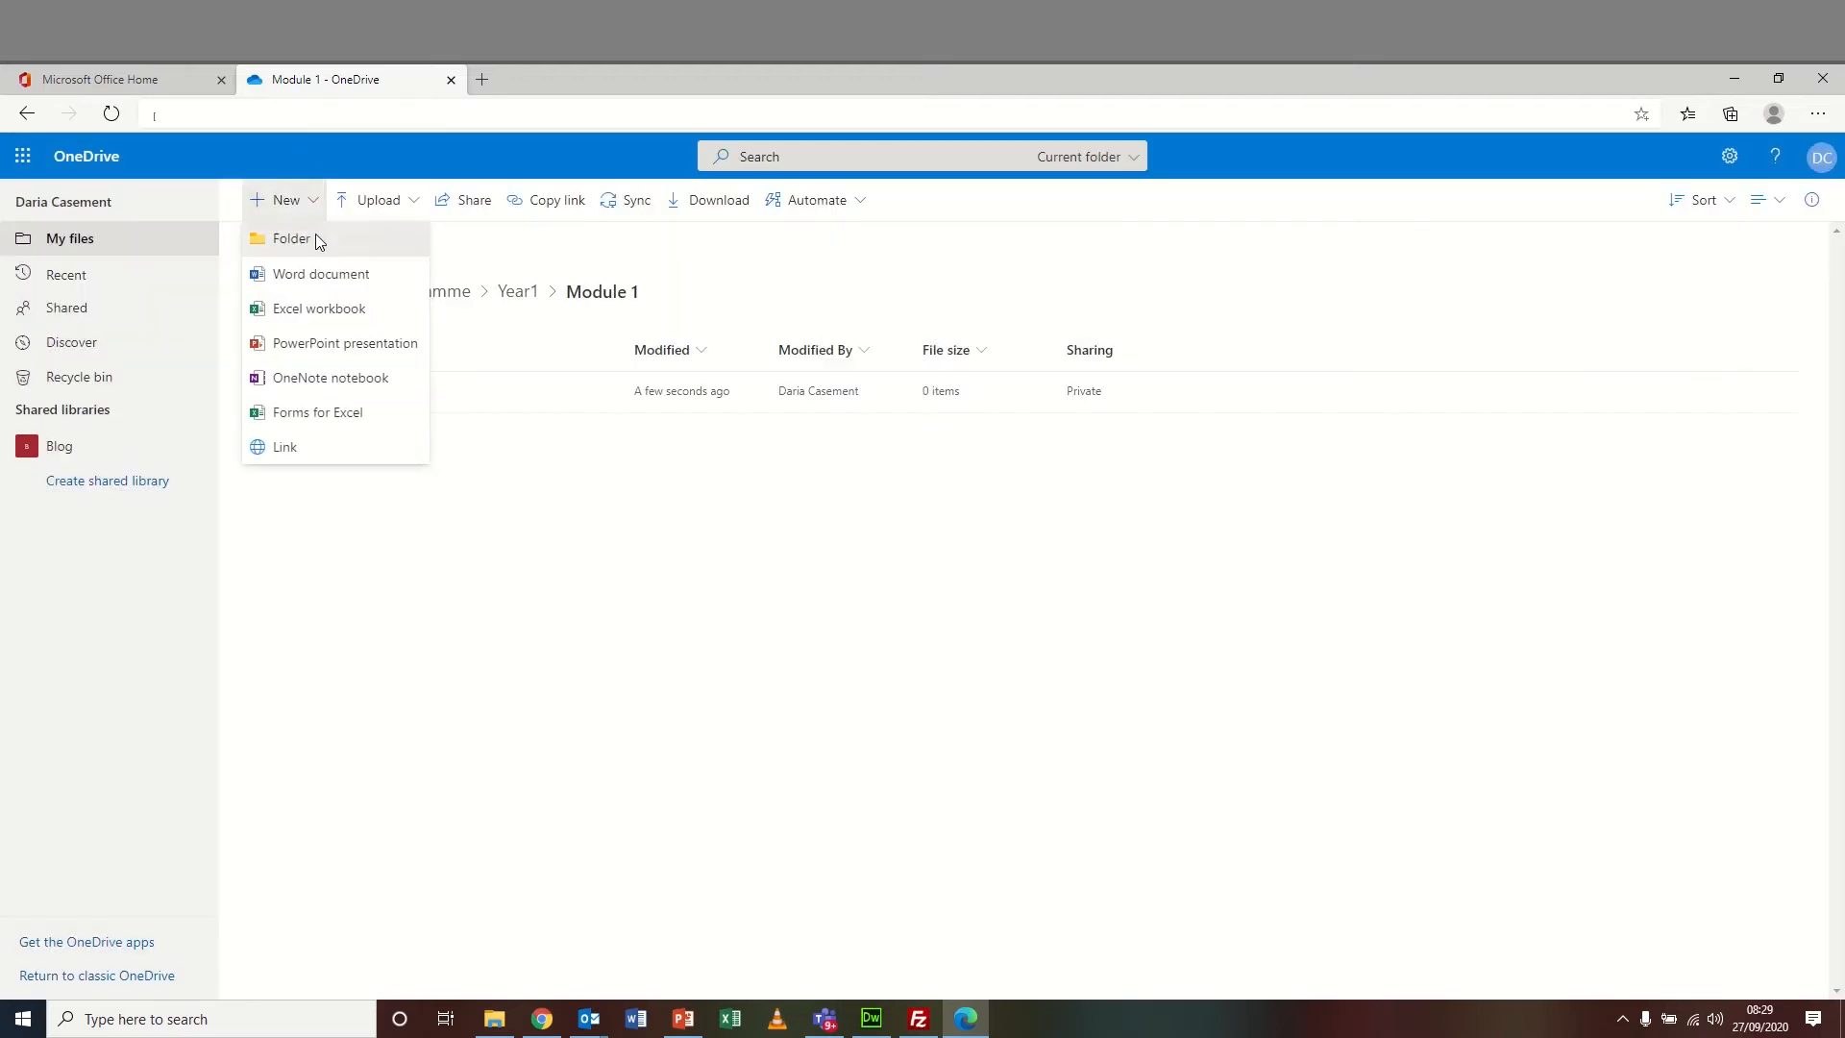
pyautogui.click(316, 235)
pyautogui.write('Group Work')
pyautogui.press('Return')
# - Add a folder named "Tutorials" to Module 1
pyautogui.click(311, 213)
pyautogui.click(286, 241)
pyautogui.write('Tutorials')
pyautogui.press('Return')
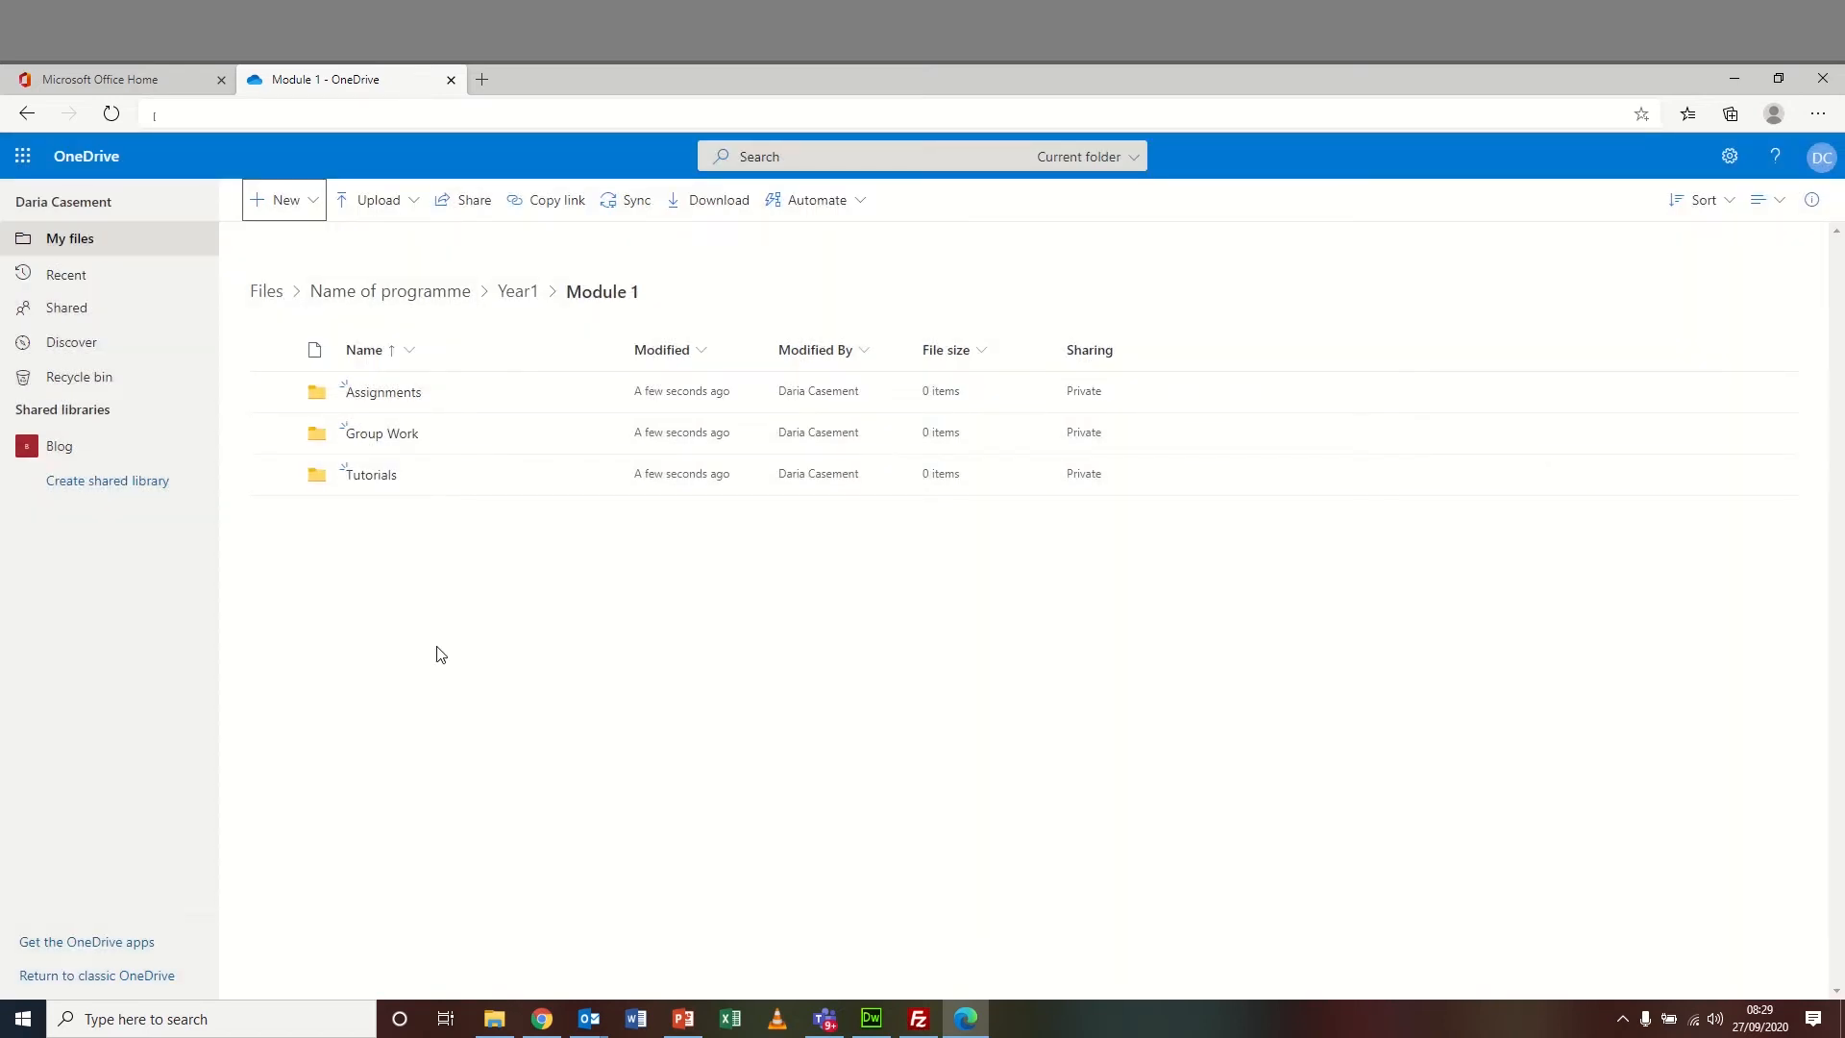
# - Look inside the Module 2 folder of Year1 and the Year2 folder, and return to "Name of programme"
pyautogui.click(518, 292)
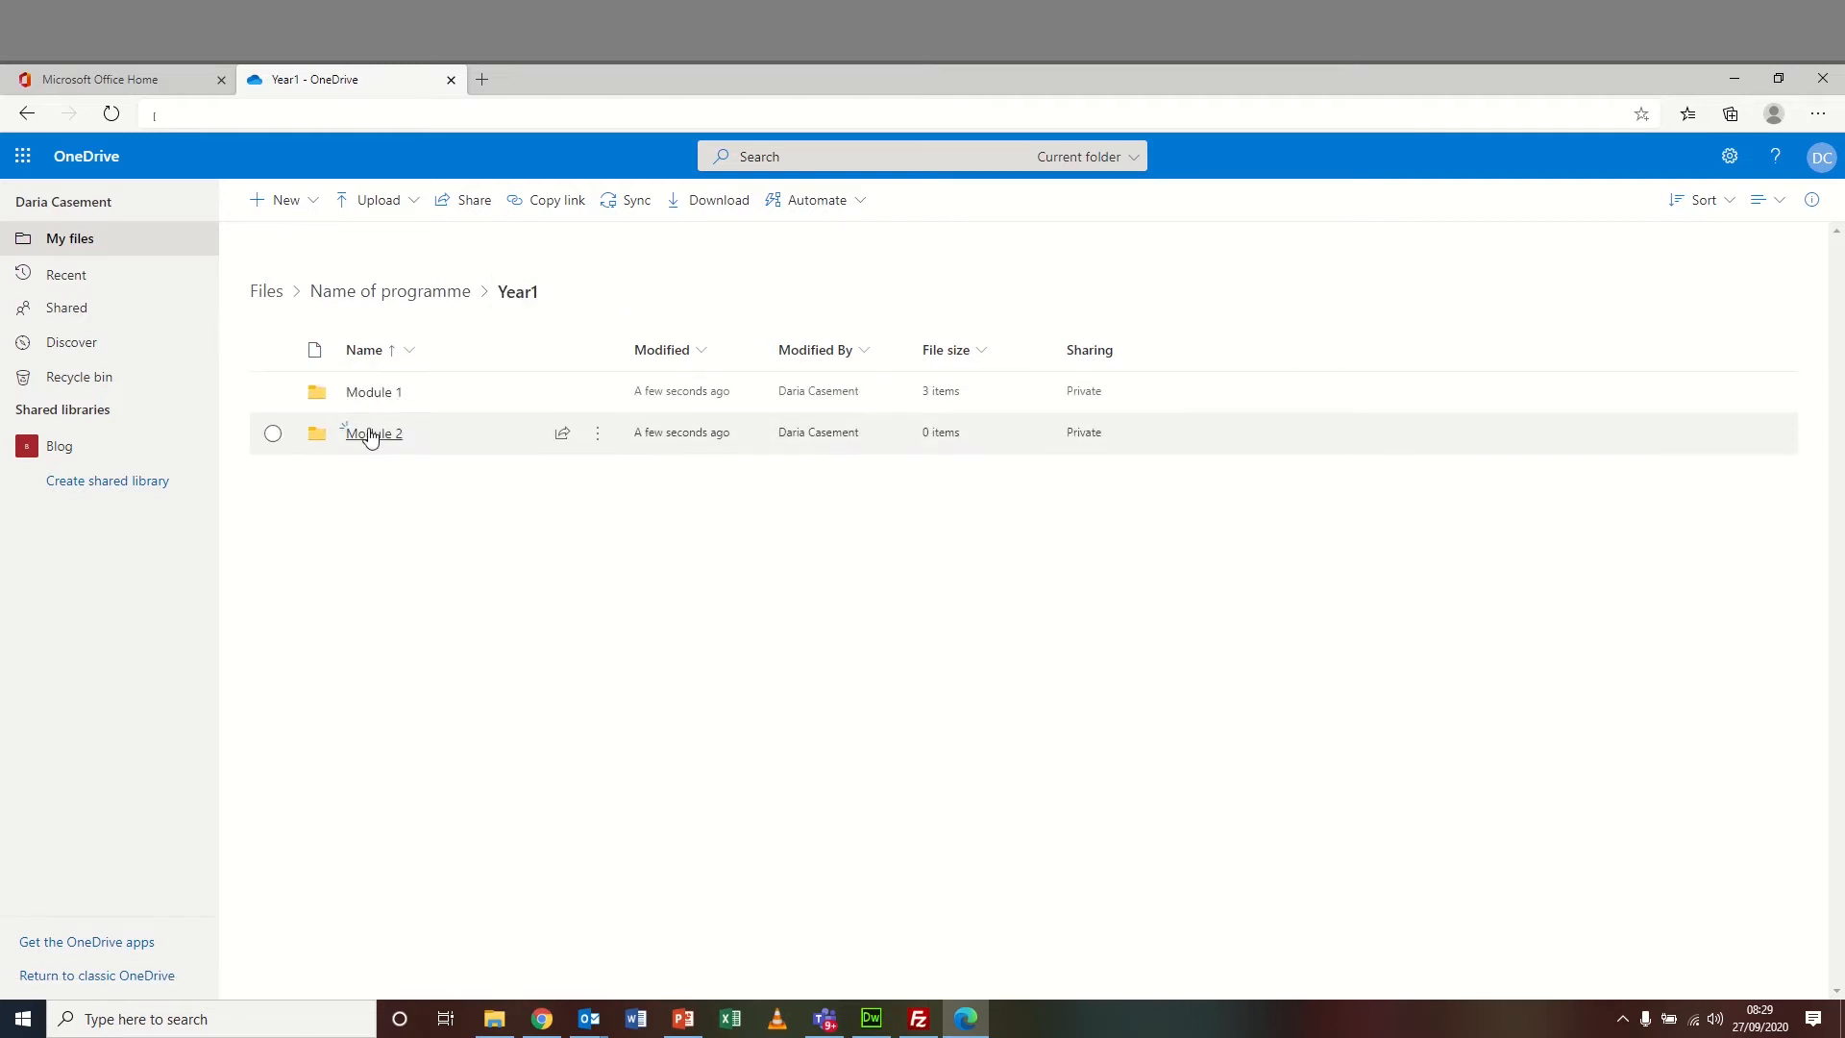
pyautogui.click(371, 434)
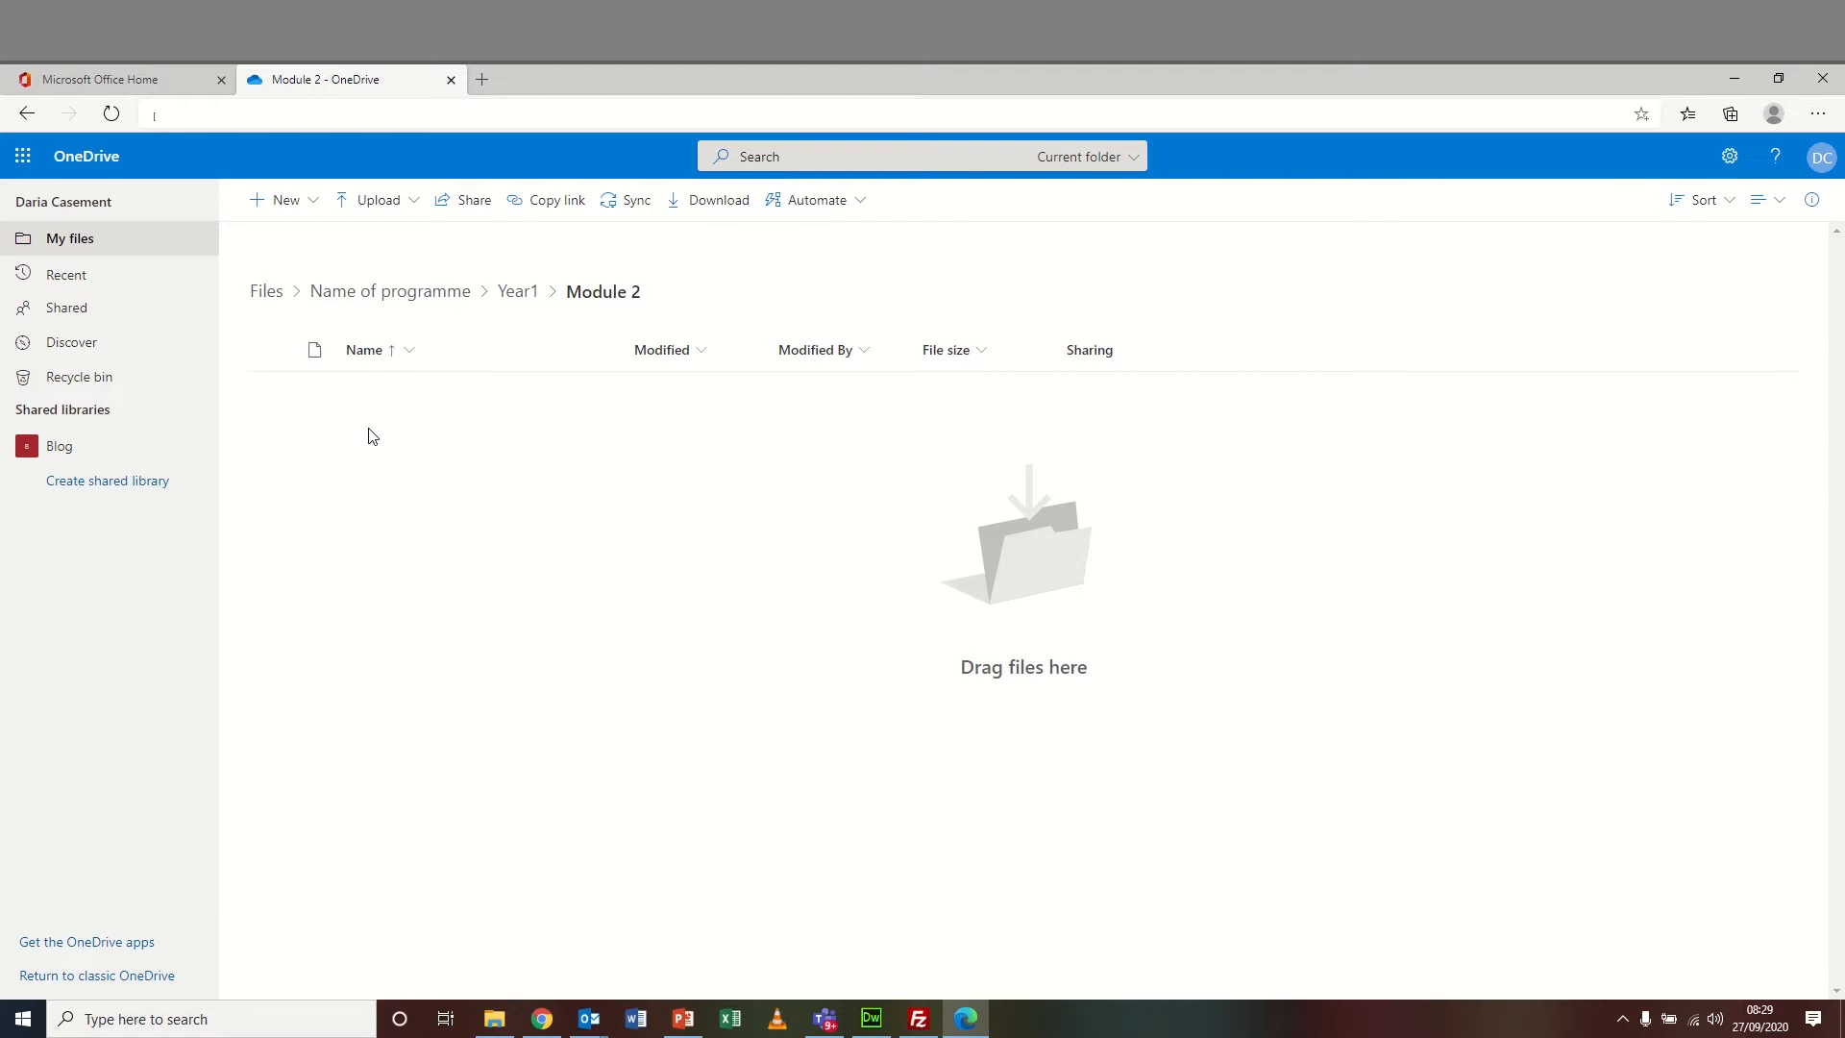
pyautogui.click(529, 295)
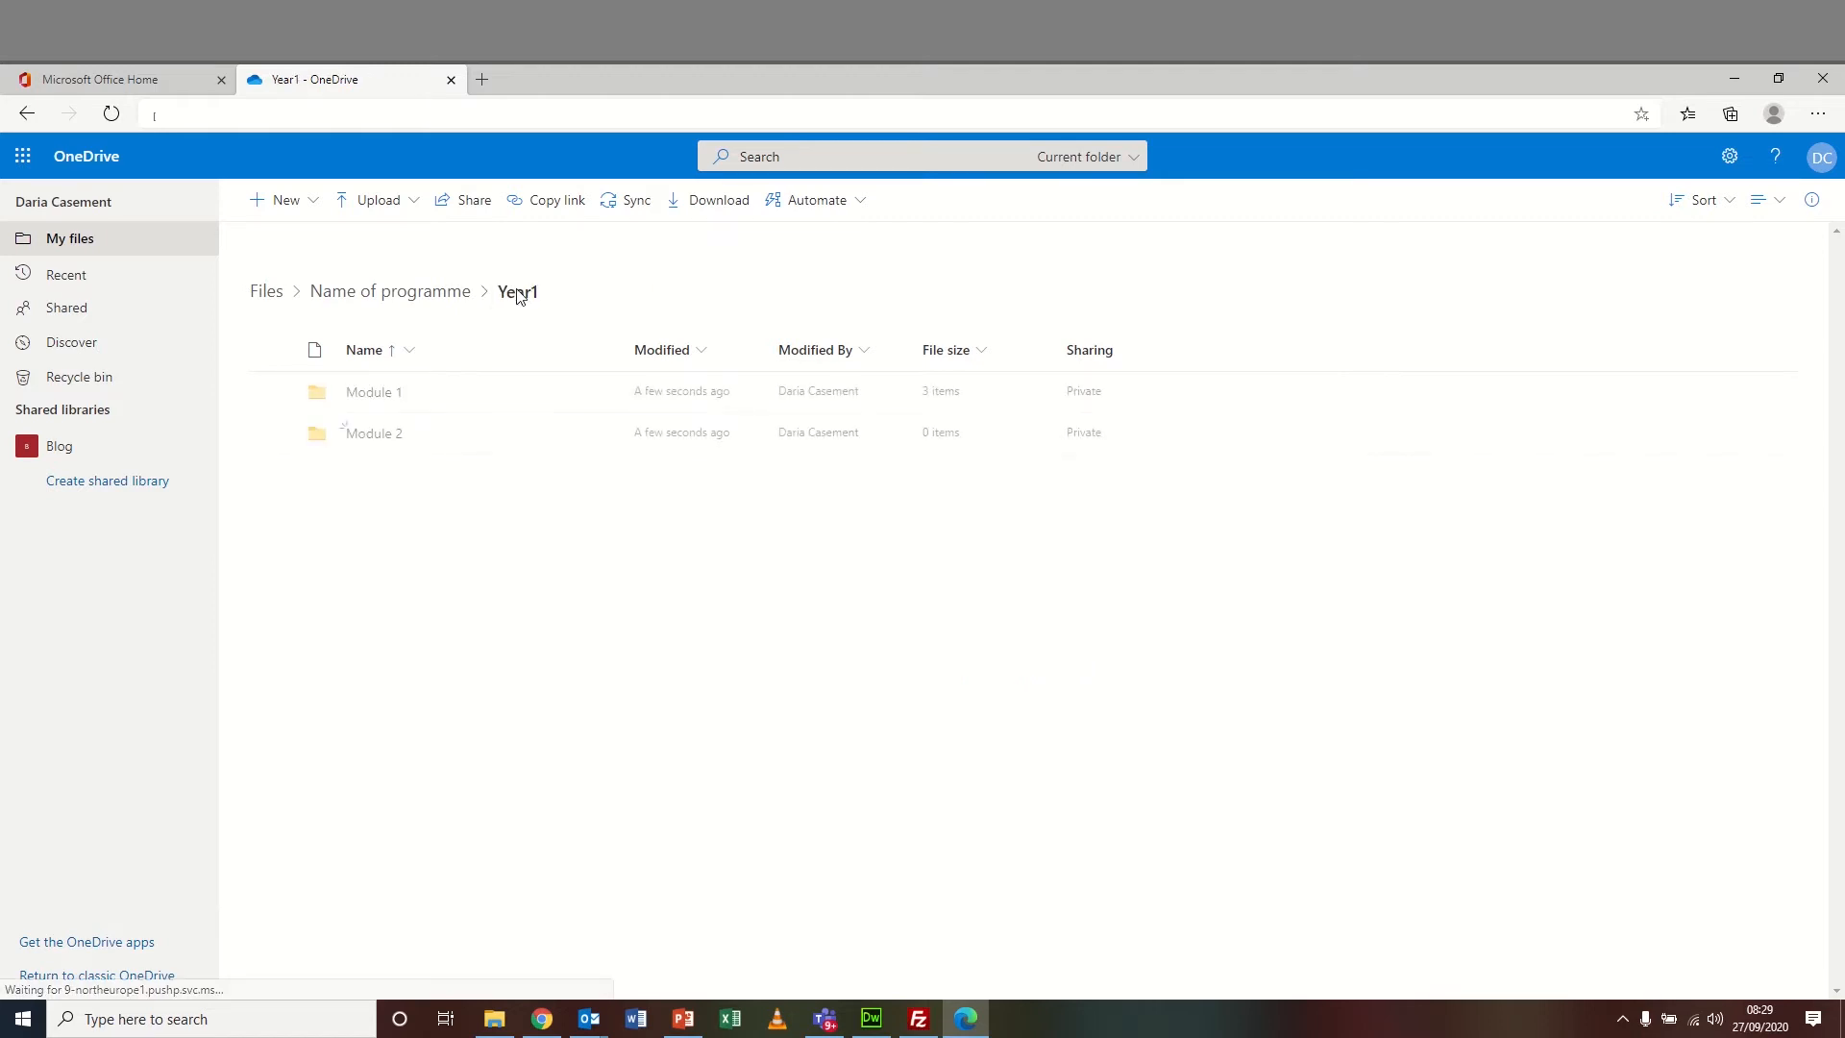
pyautogui.click(441, 294)
pyautogui.click(360, 433)
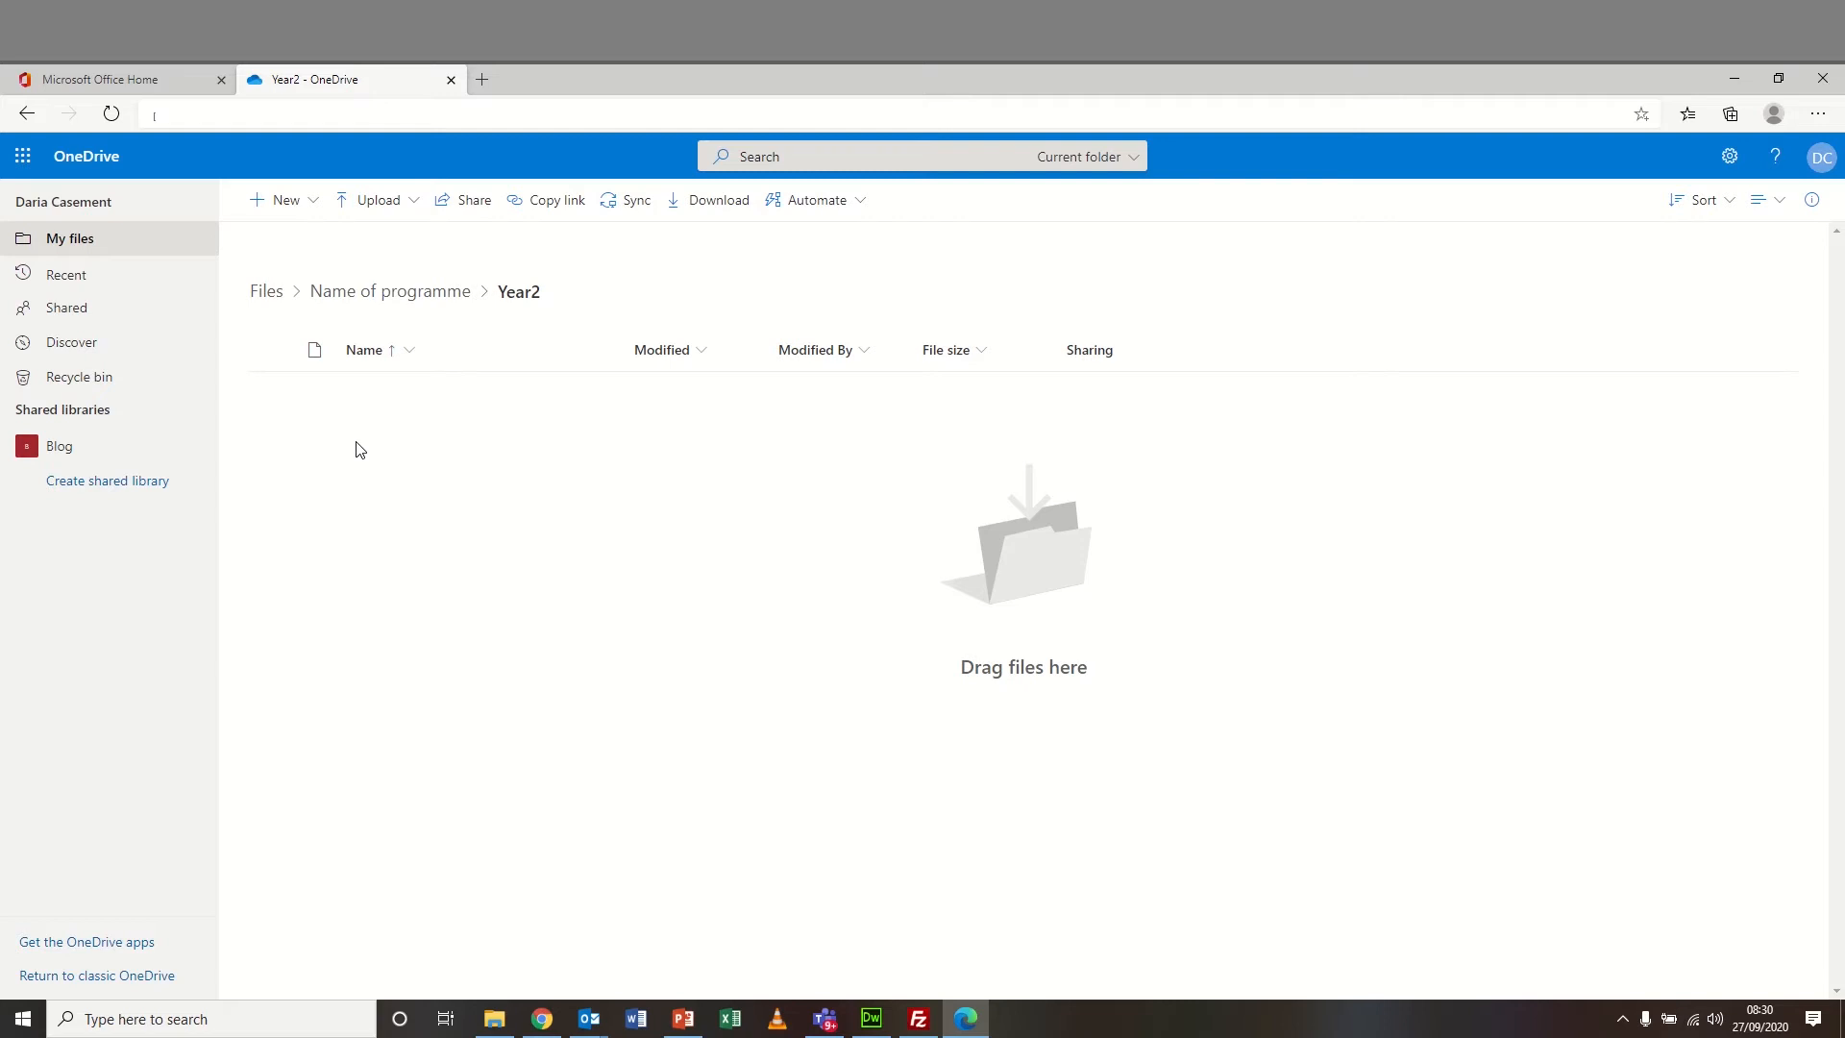
pyautogui.click(423, 300)
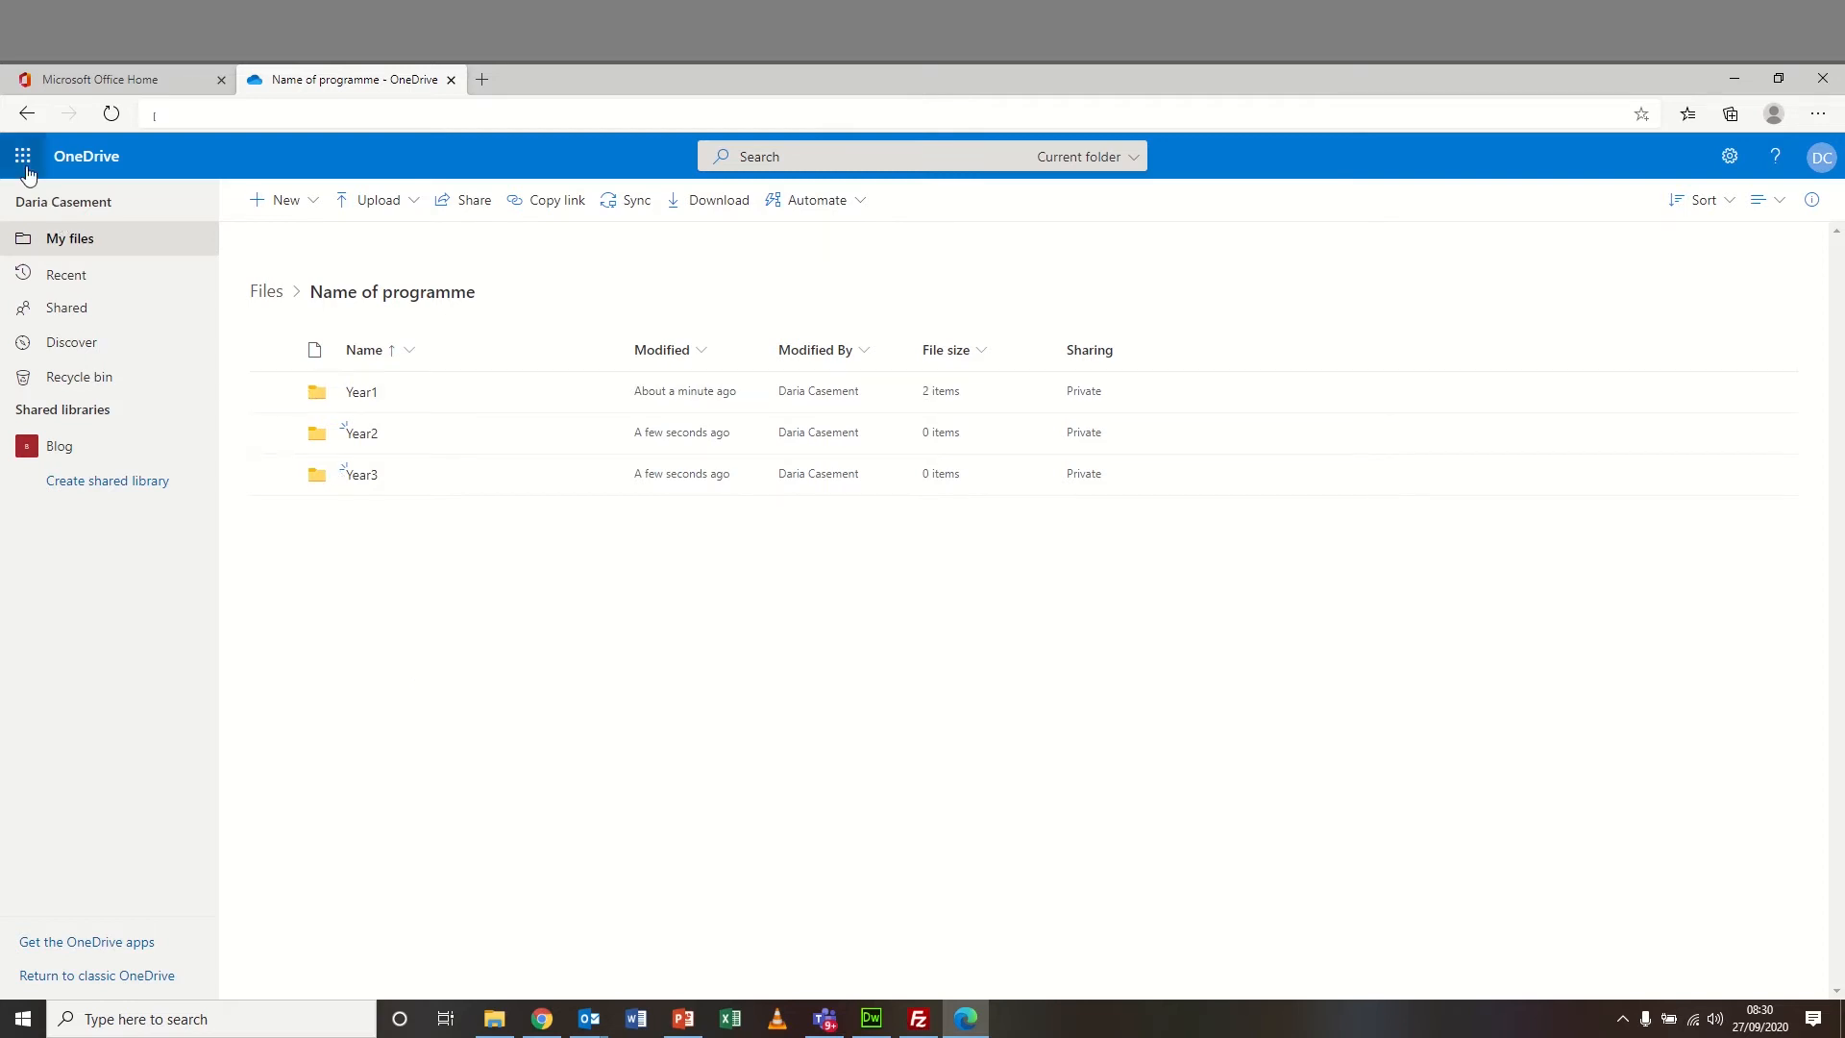
# - Switch to Word from the Office home page and create a new blank document
pyautogui.click(108, 77)
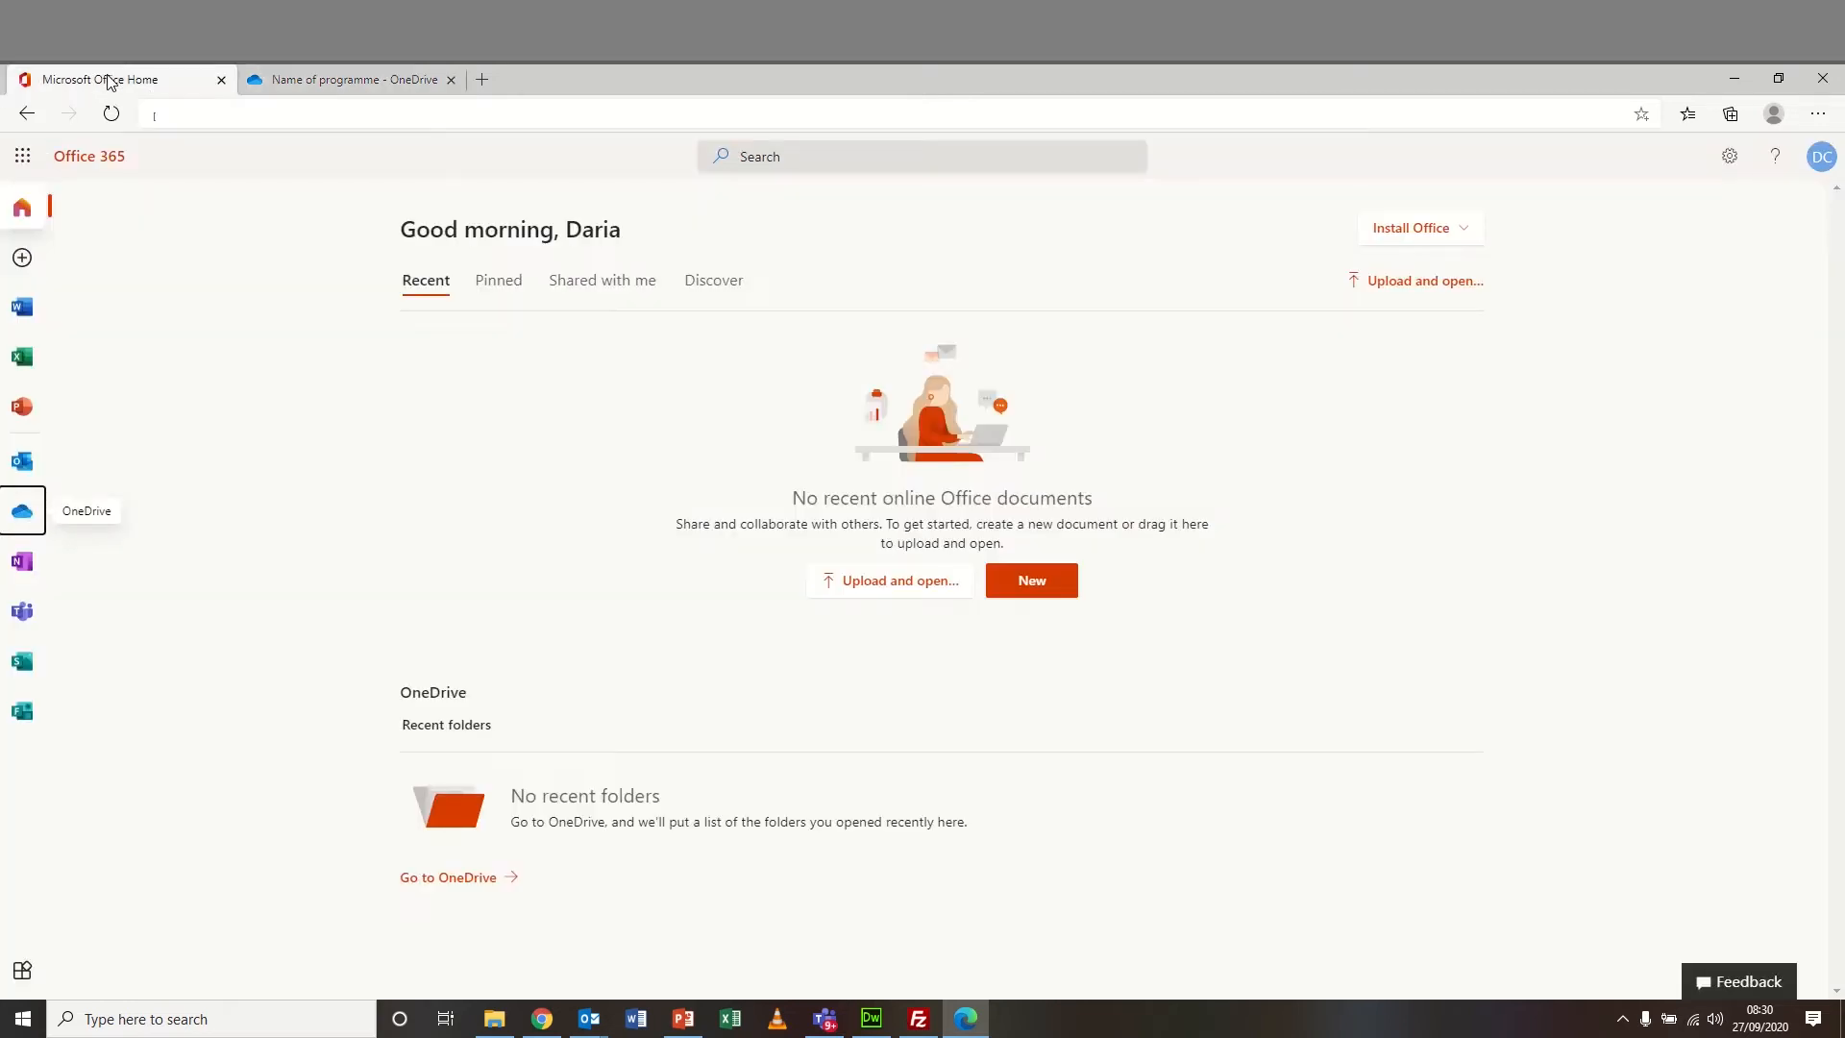
pyautogui.click(26, 315)
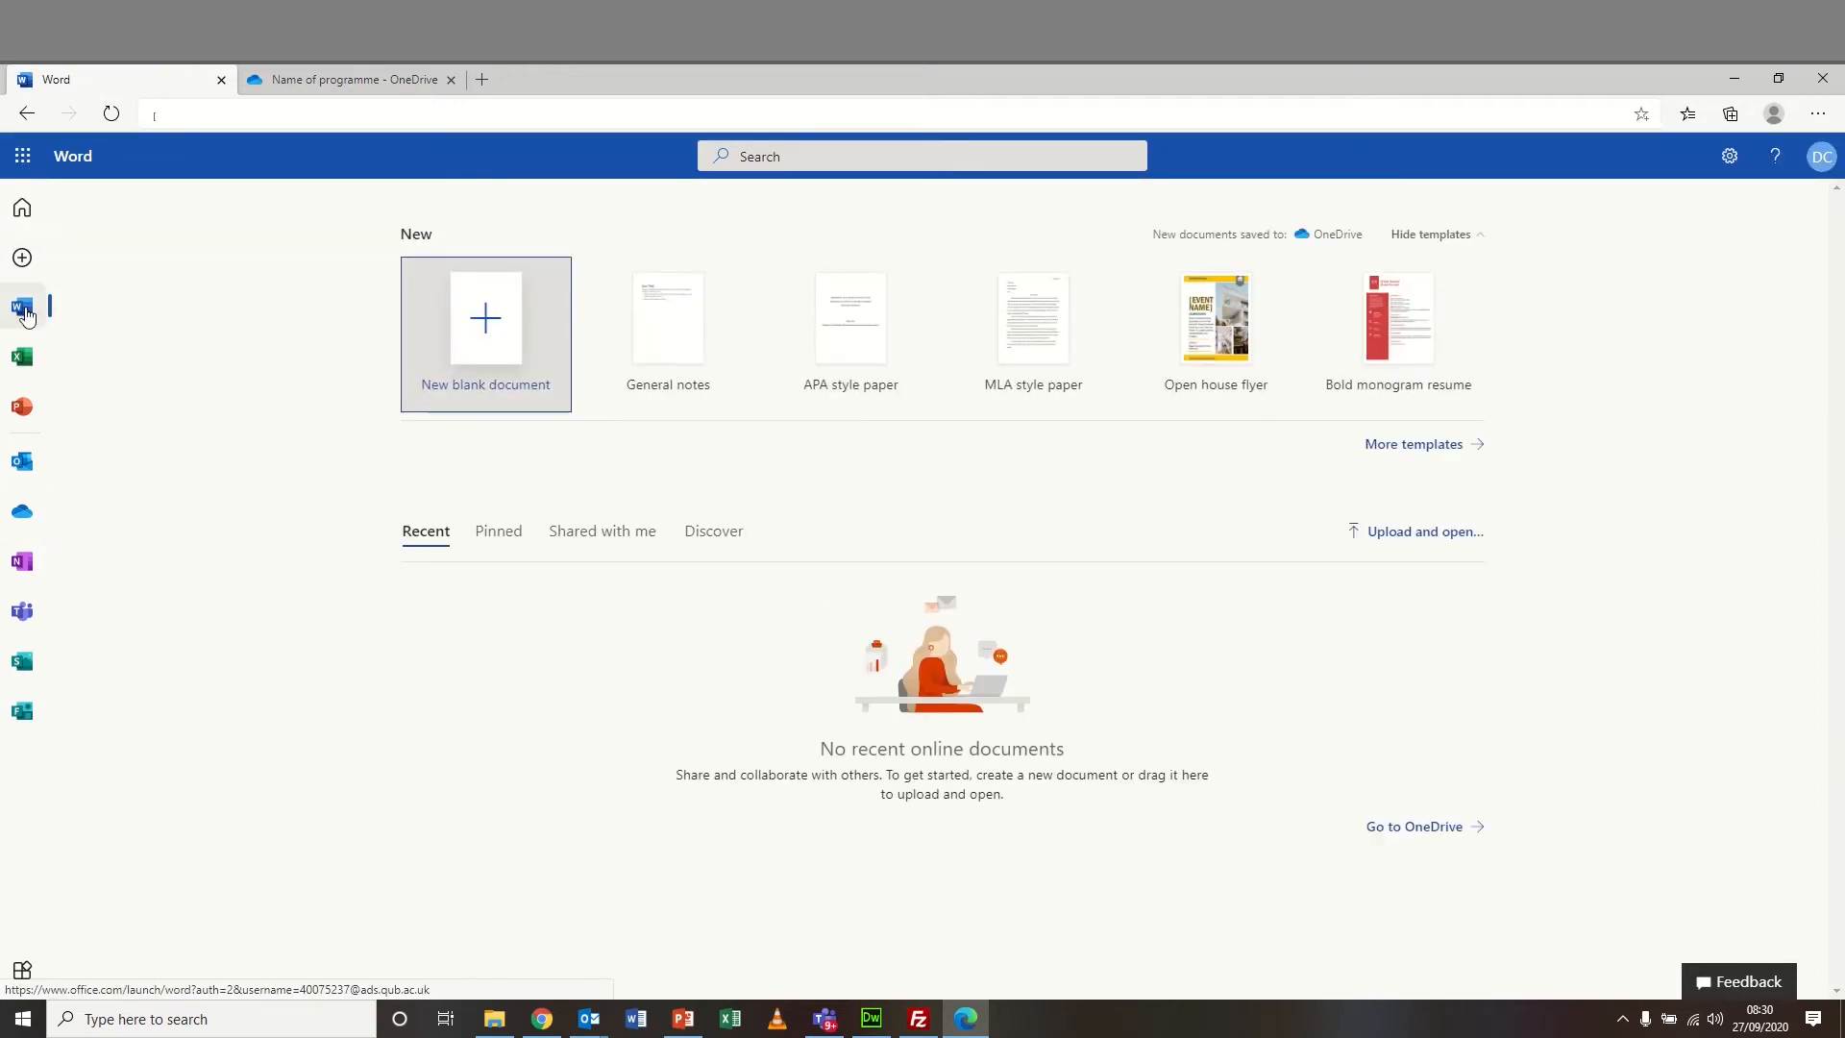
pyautogui.click(480, 346)
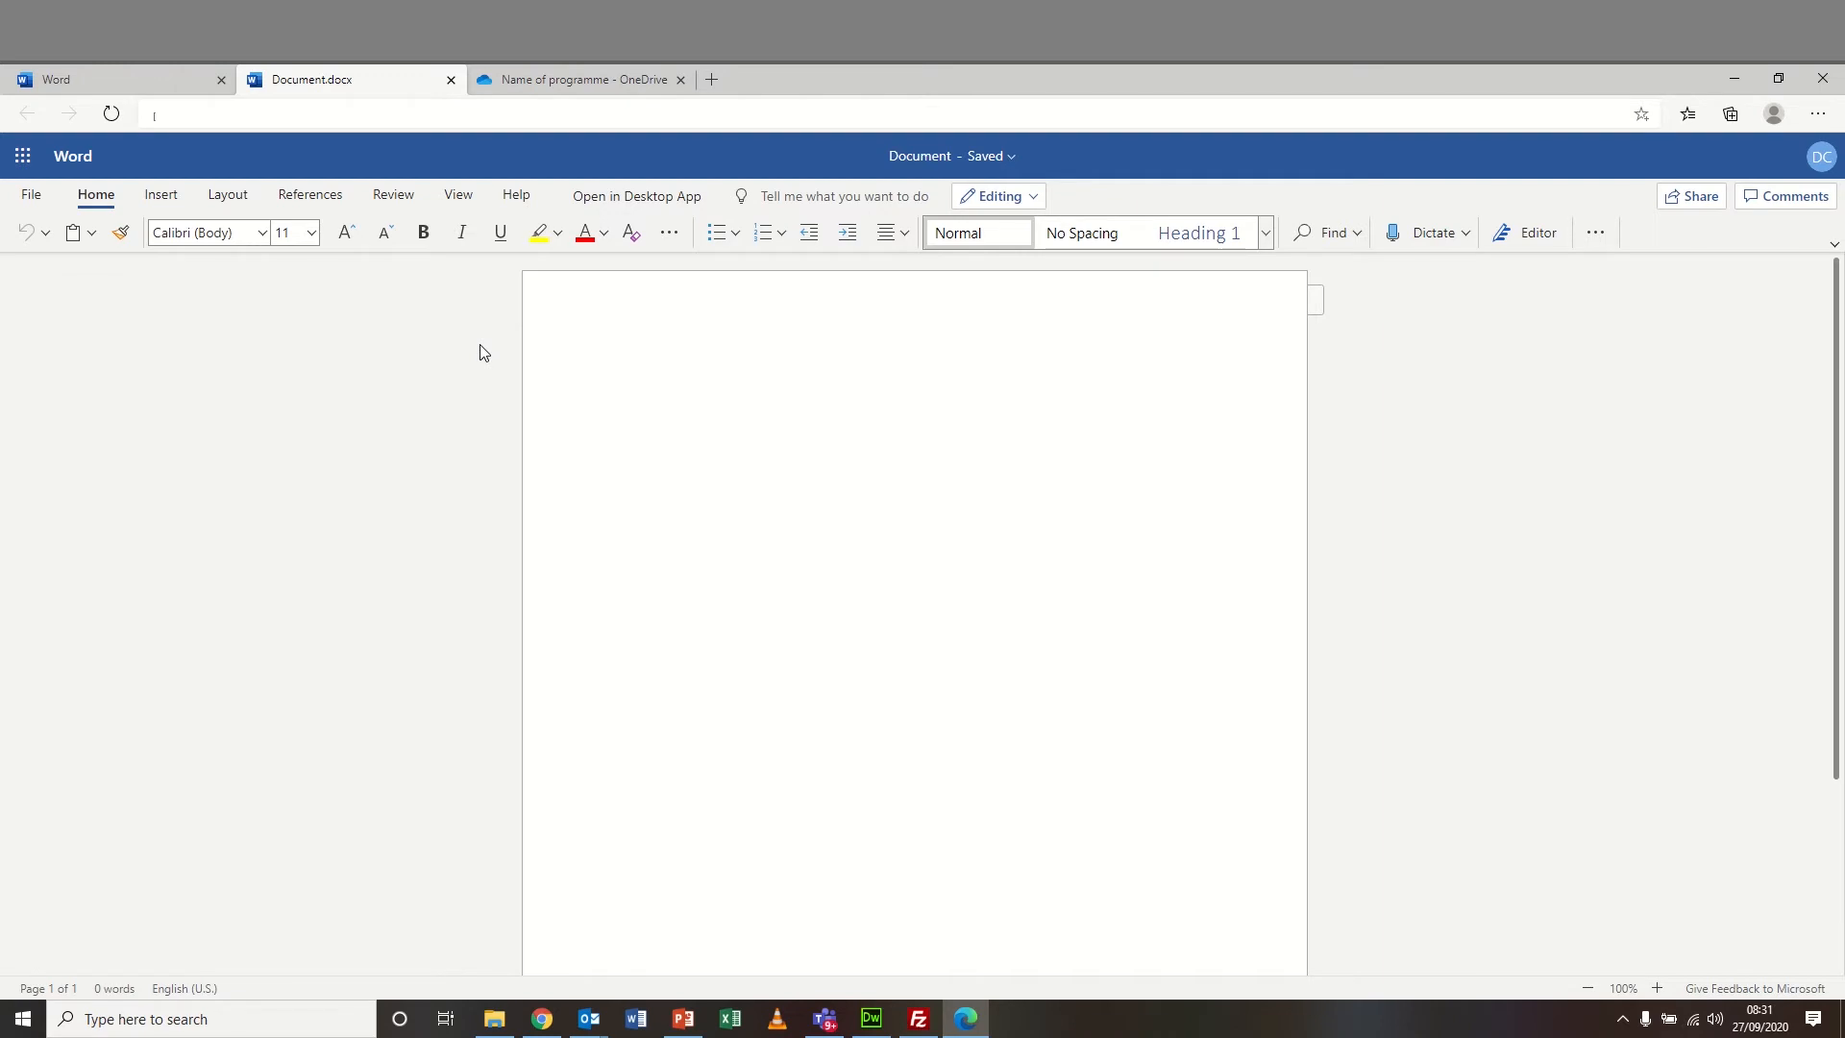
# - Enter "Literature Review" as the first line of the document, with "Title" and "Text goes here" on separate lines below it
pyautogui.write('Literature Review')
pyautogui.press('Return')
pyautogui.press('Return')
pyautogui.write('Text goes here')
pyautogui.press('Return')
pyautogui.press('Return')
pyautogui.press('Return')
pyautogui.write('Title')
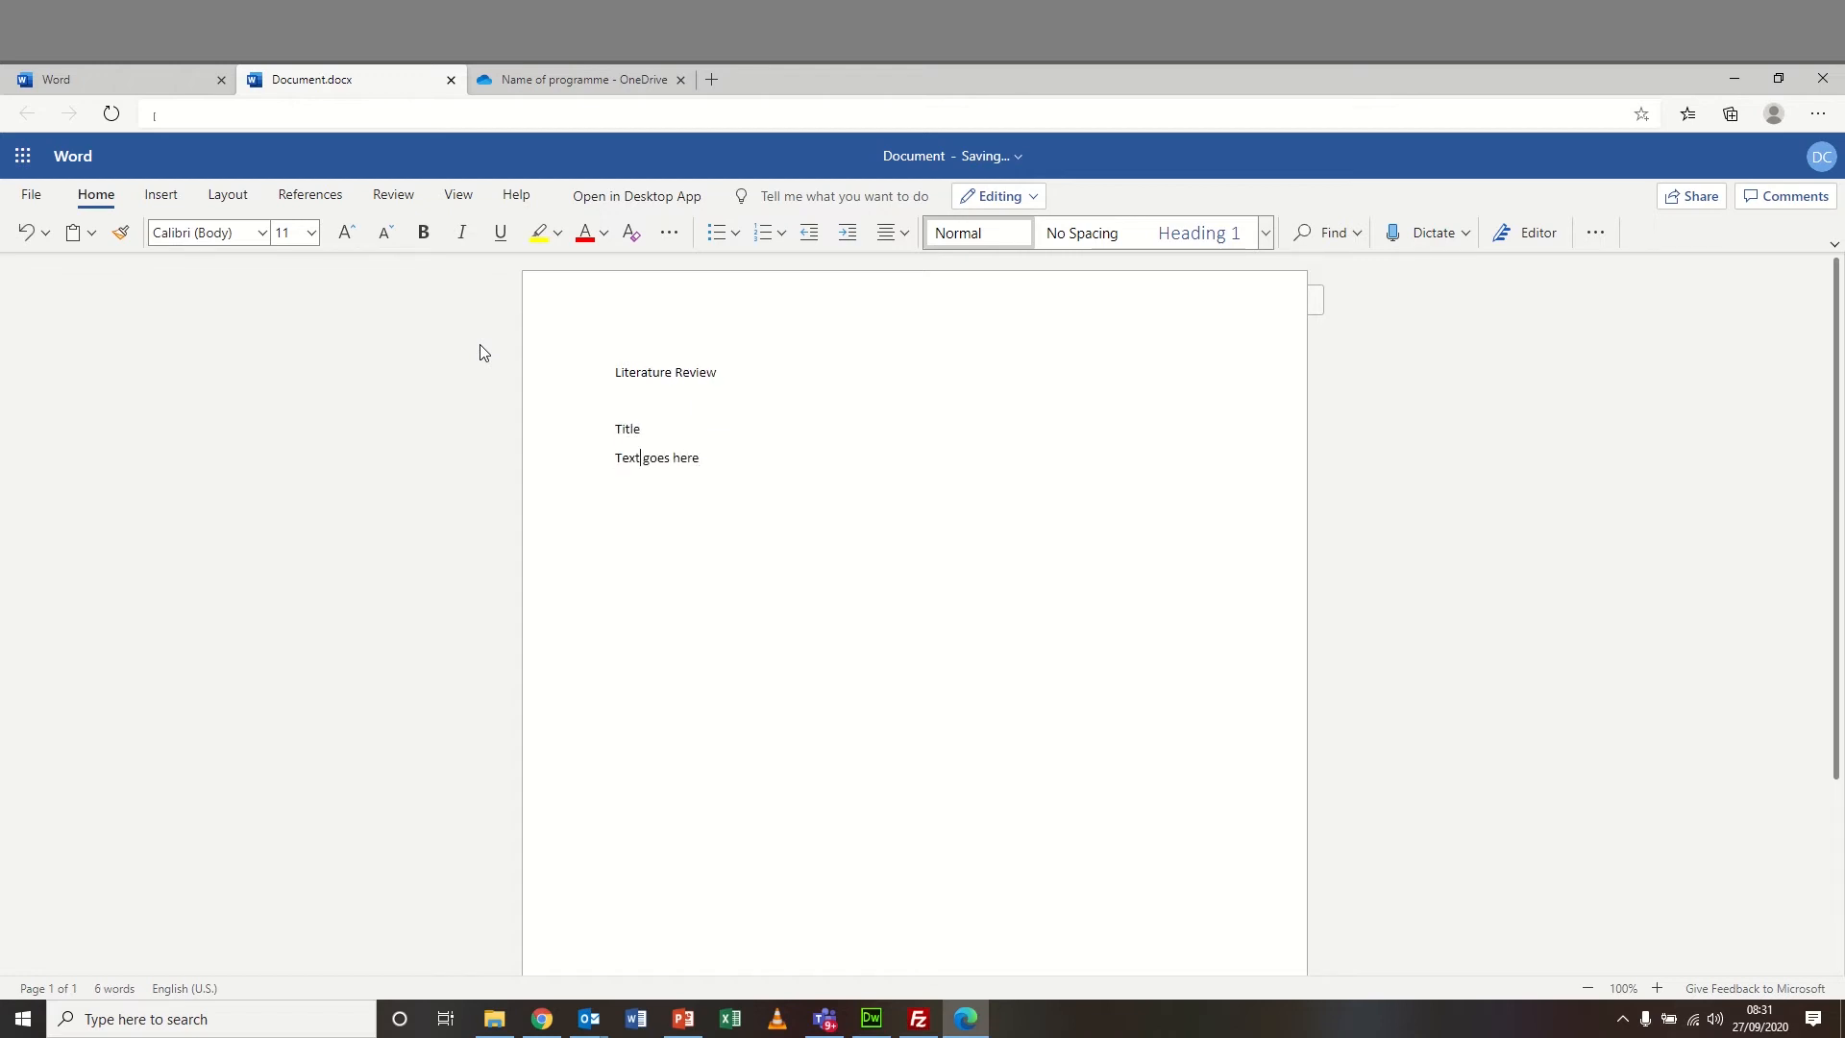
# - Copy the "Text goes here" line and paste it repeatedly beneath "Title"
pyautogui.hotkey('shift', 'Down')
pyautogui.hotkey('ctrl', 'c')
pyautogui.press('Right')
pyautogui.hotkey('ctrl', 'v')
pyautogui.hotkey('ctrl', 'v')
pyautogui.hotkey('ctrl', 'v')
pyautogui.hotkey('ctrl', 'v')
pyautogui.hotkey('ctrl', 'v')
pyautogui.hotkey('ctrl', 'v')
# - Join the repeated "Text goes here" lines into one continuous paragraph, separated by spaces
pyautogui.press('Up')
pyautogui.press('BackSpace')
pyautogui.press('Up')
pyautogui.press('Delete')
pyautogui.press('space')
pyautogui.press('Up')
pyautogui.press('Delete')
pyautogui.press('space')
pyautogui.press('Up')
pyautogui.press('Delete')
pyautogui.press('space')
pyautogui.press('Up')
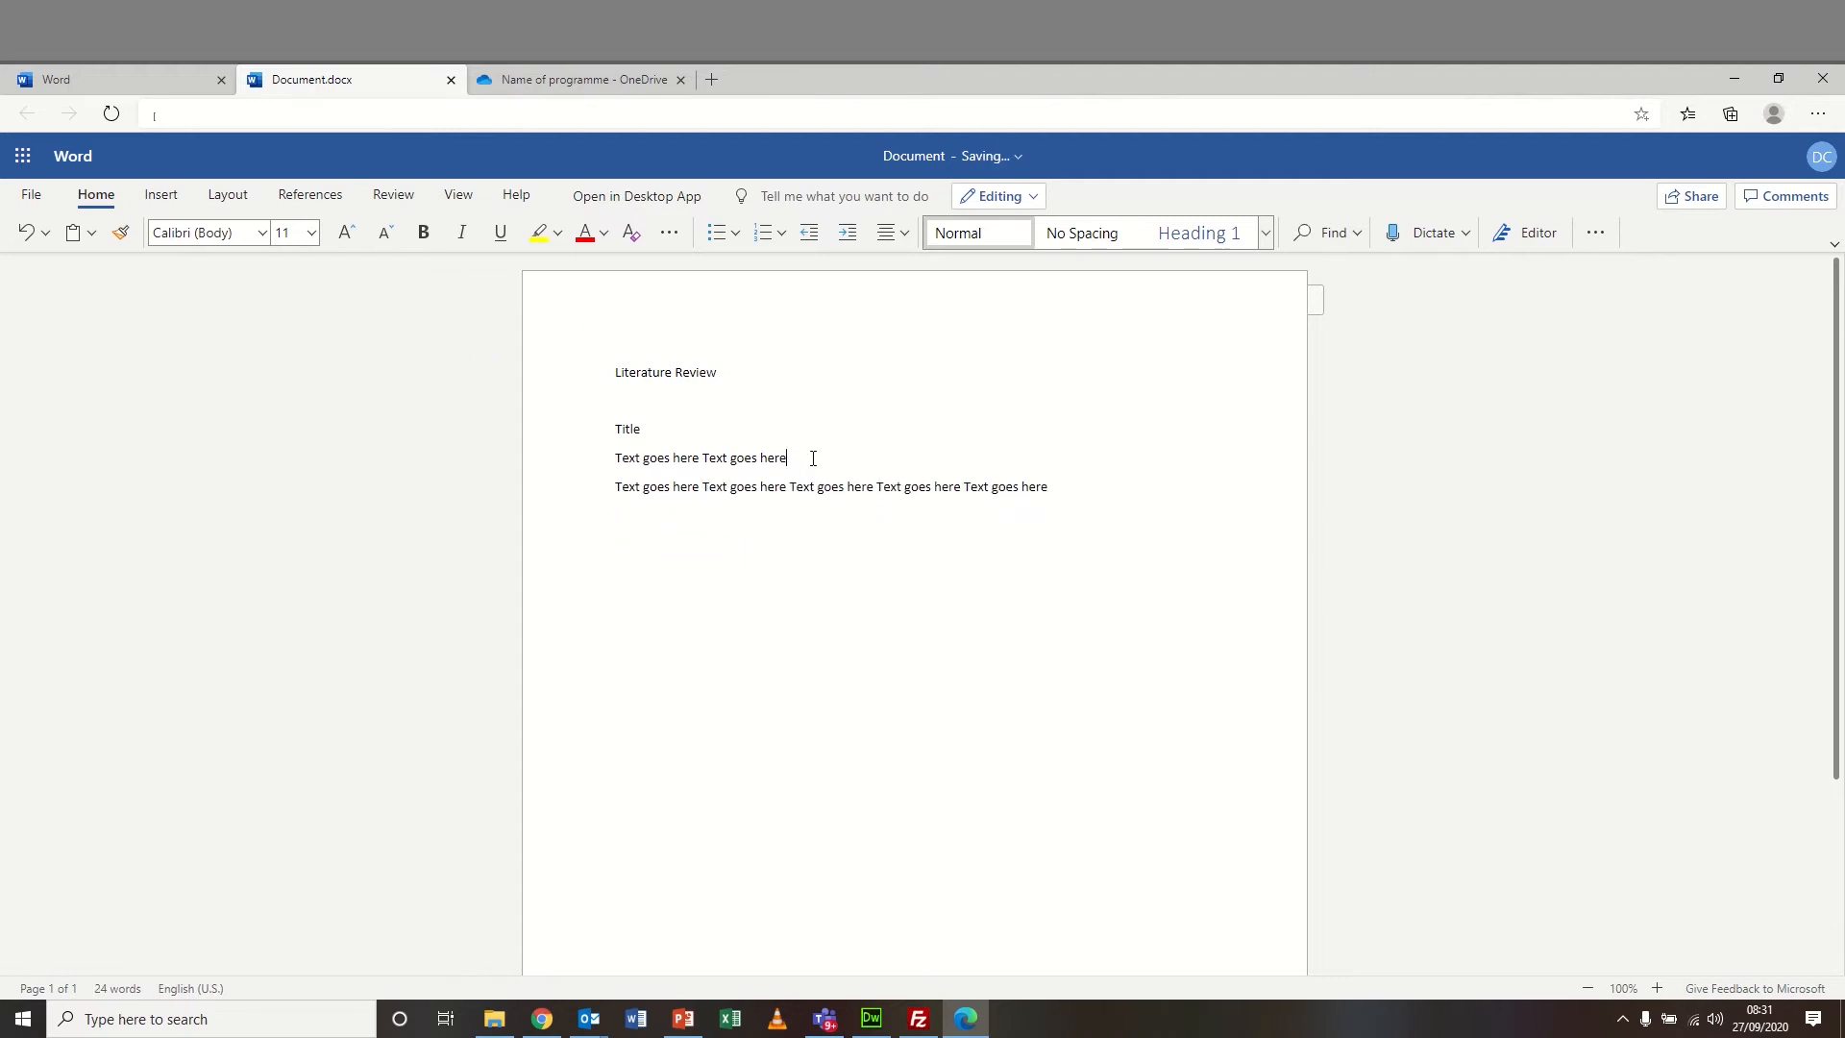
pyautogui.press('Delete')
pyautogui.press('space')
# - Copy the placeholder paragraph under "Title" and paste several more copies of it below
pyautogui.moveTo(612, 459); pyautogui.dragTo(677, 486)
pyautogui.hotkey('ctrl', 'c')
pyautogui.click(677, 485)
pyautogui.hotkey('ctrl', 'v')
pyautogui.hotkey('ctrl', 'v')
pyautogui.hotkey('ctrl', 'v')
pyautogui.hotkey('ctrl', 'v')
pyautogui.hotkey('ctrl', 'v')
pyautogui.hotkey('ctrl', 'v')
pyautogui.hotkey('ctrl', 'v')
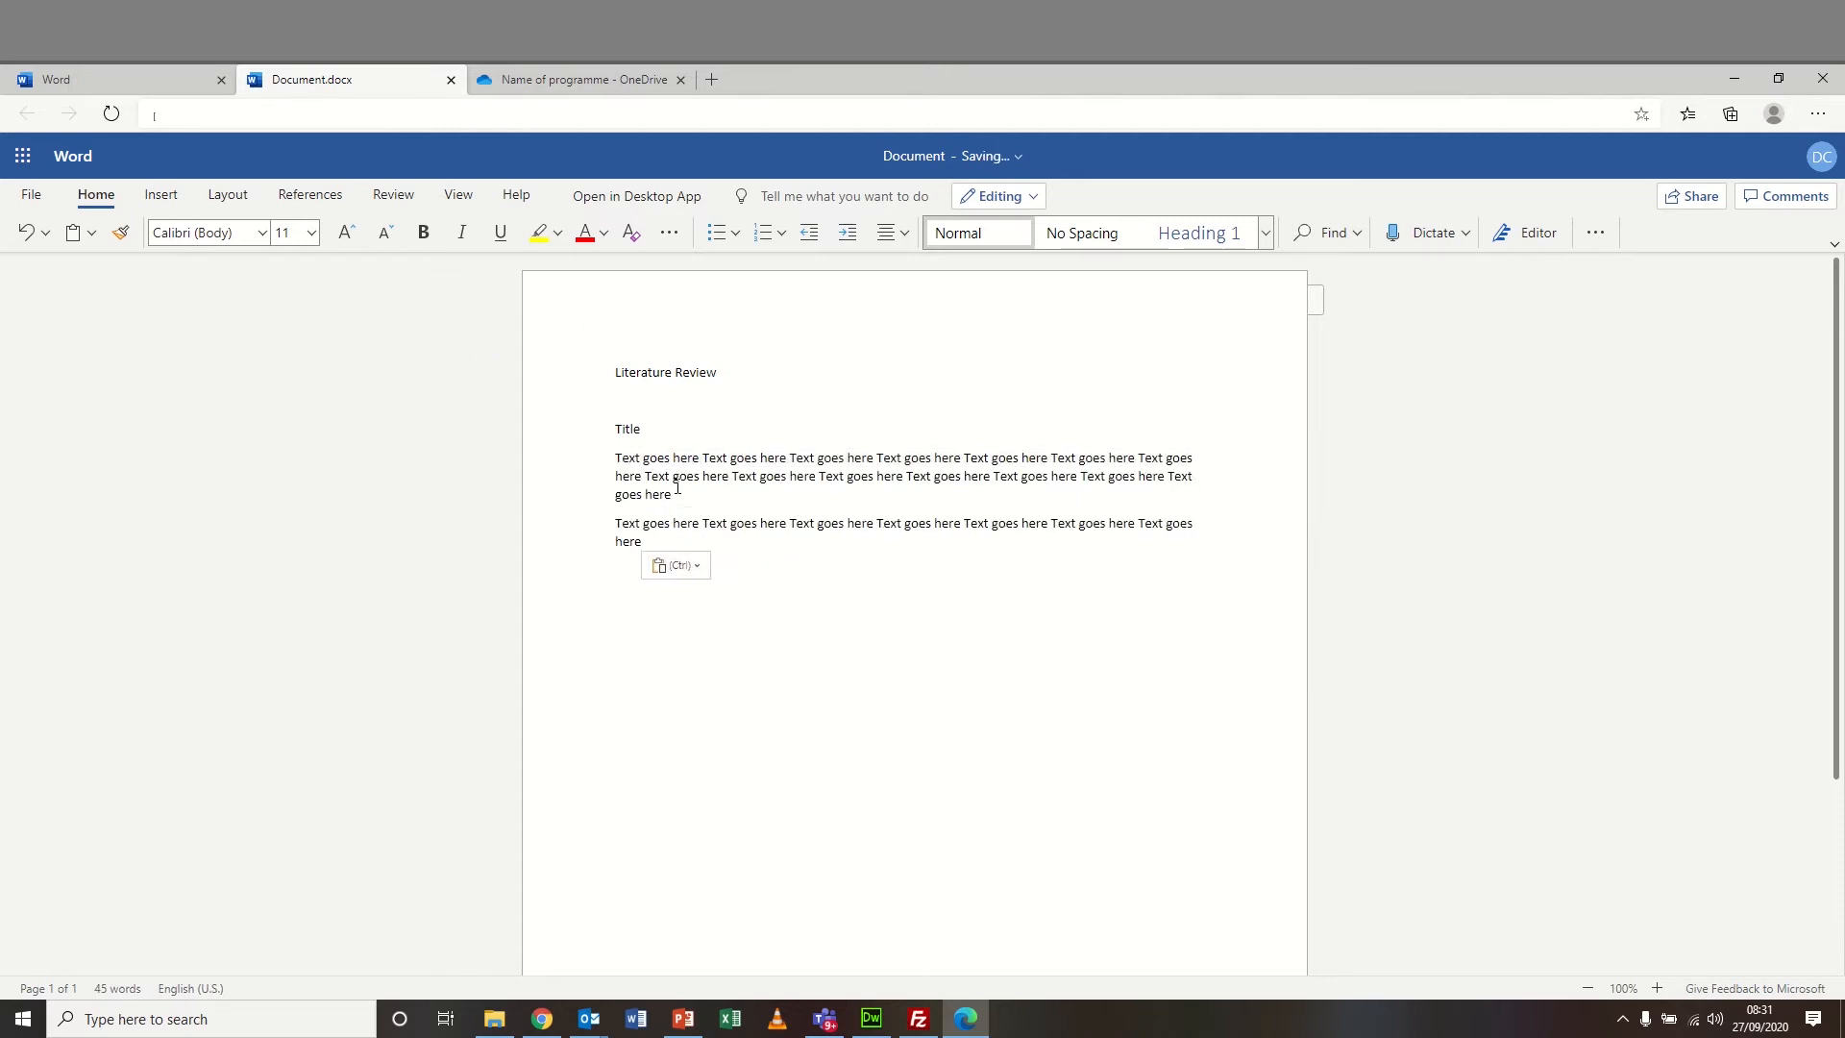
# - Merge the pasted placeholder paragraphs into a single block of body text by removing the breaks between them
pyautogui.press('Delete')
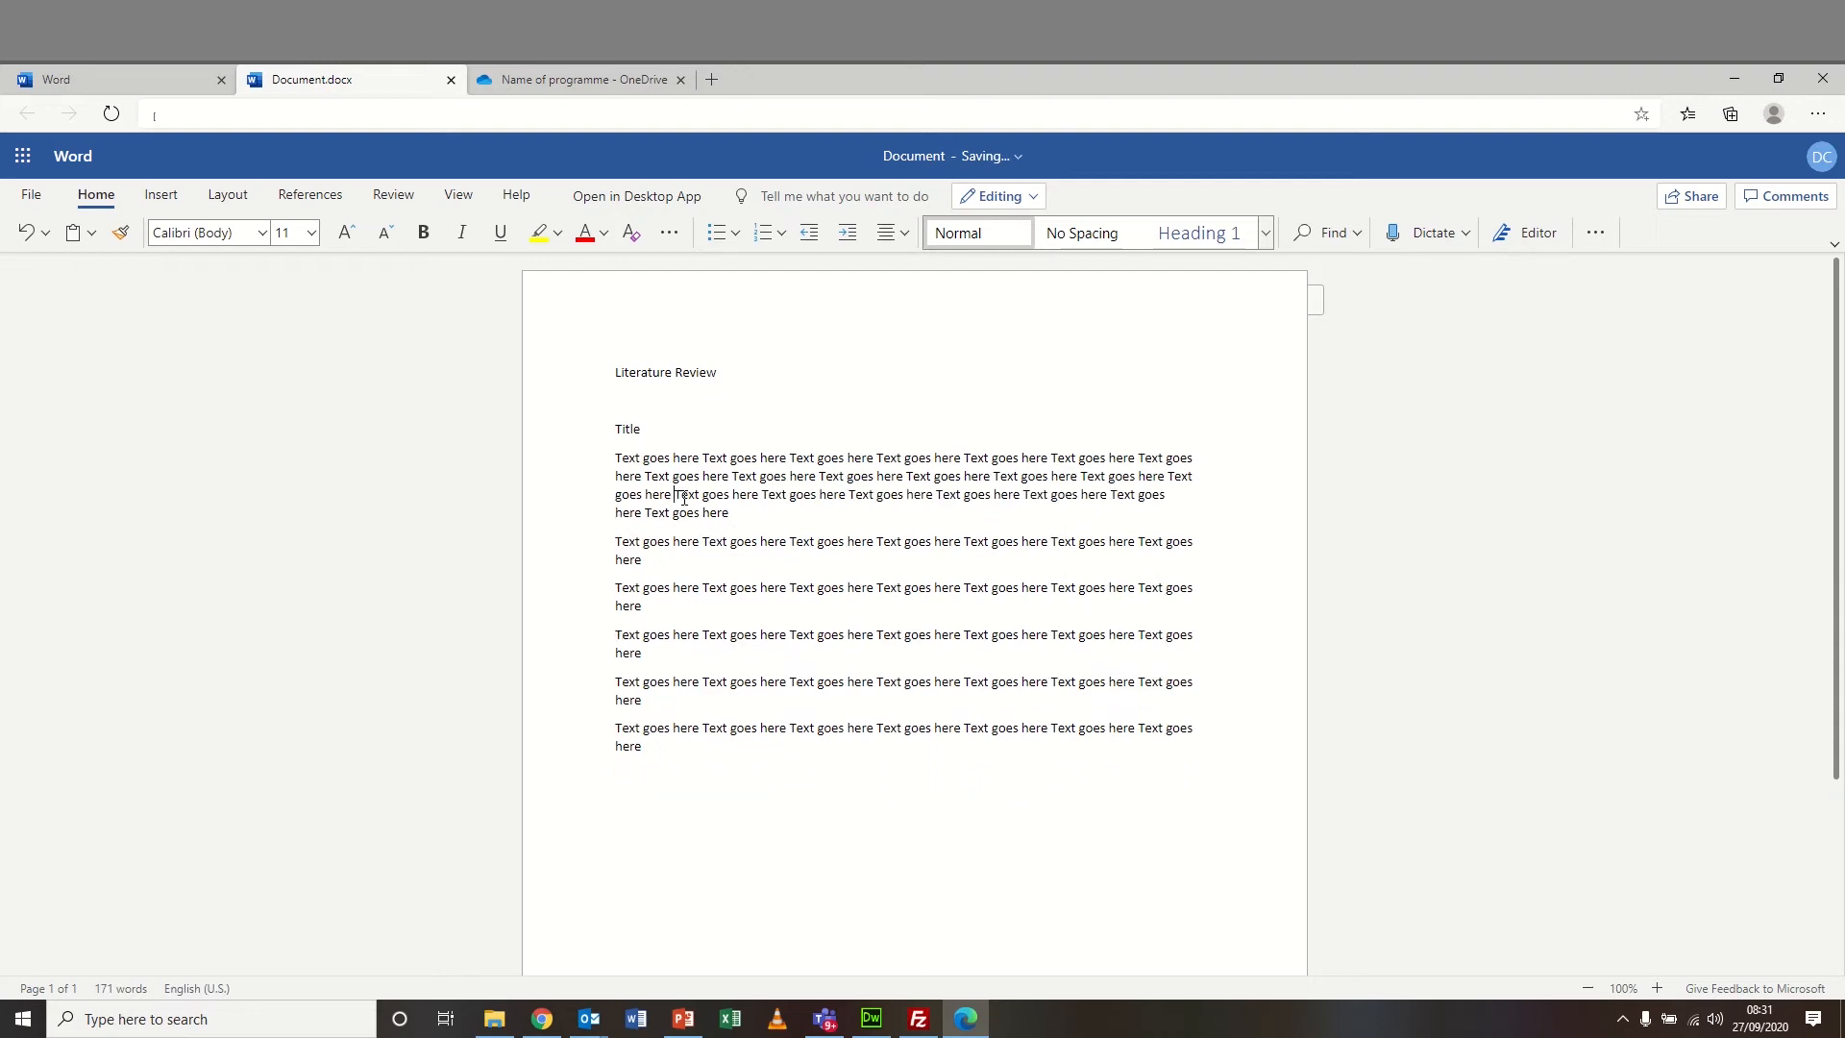
pyautogui.press('Delete')
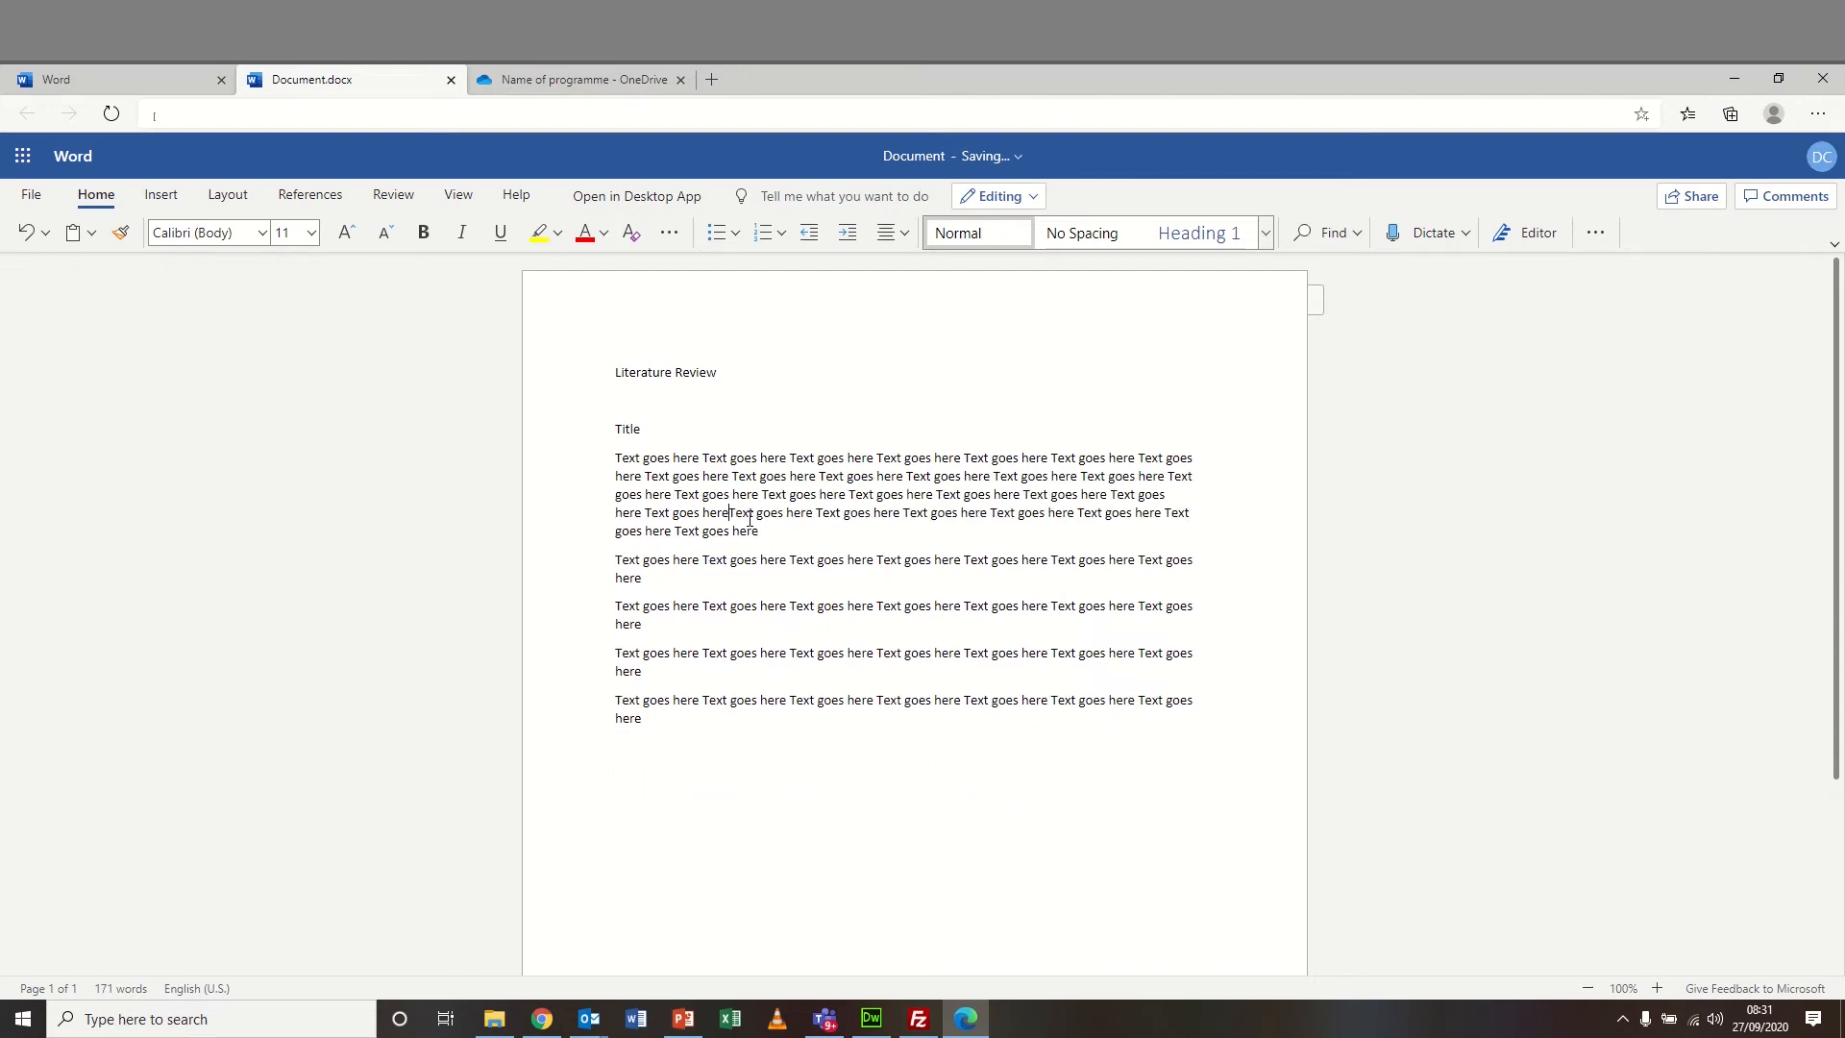
pyautogui.click(766, 529)
pyautogui.press('Delete')
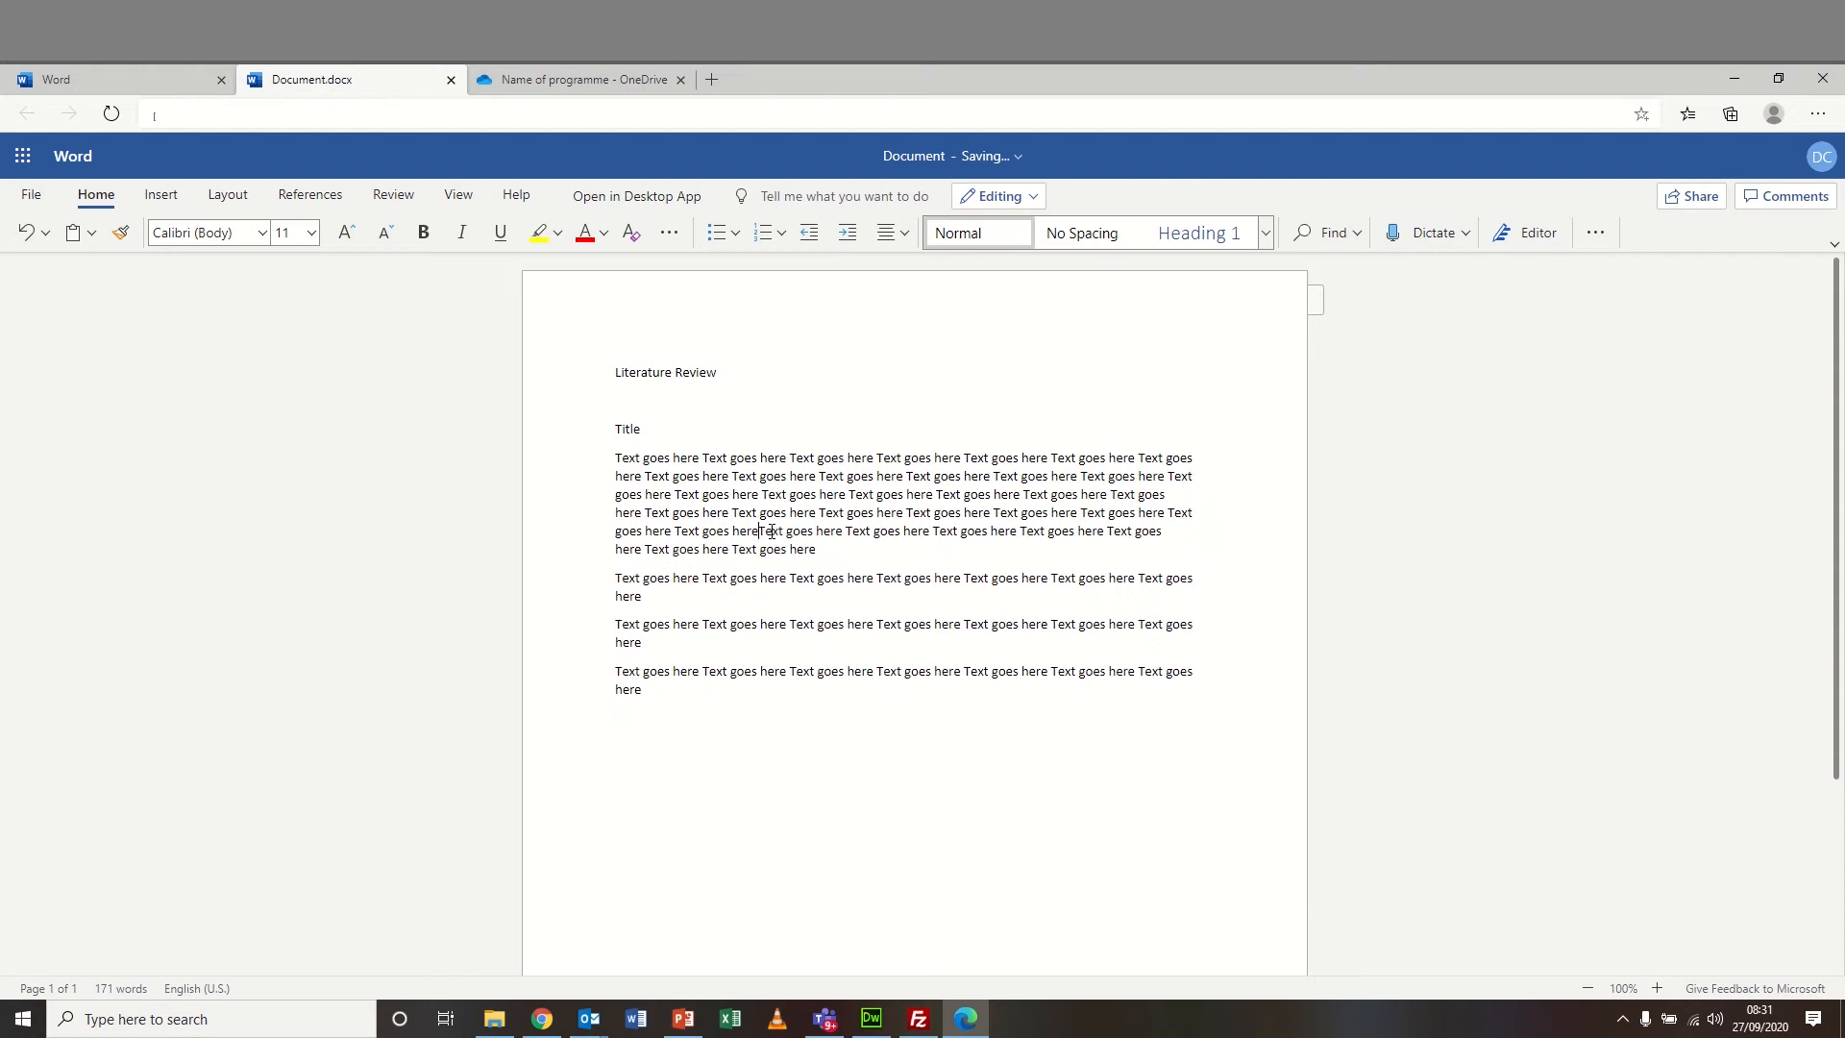
pyautogui.press('Delete')
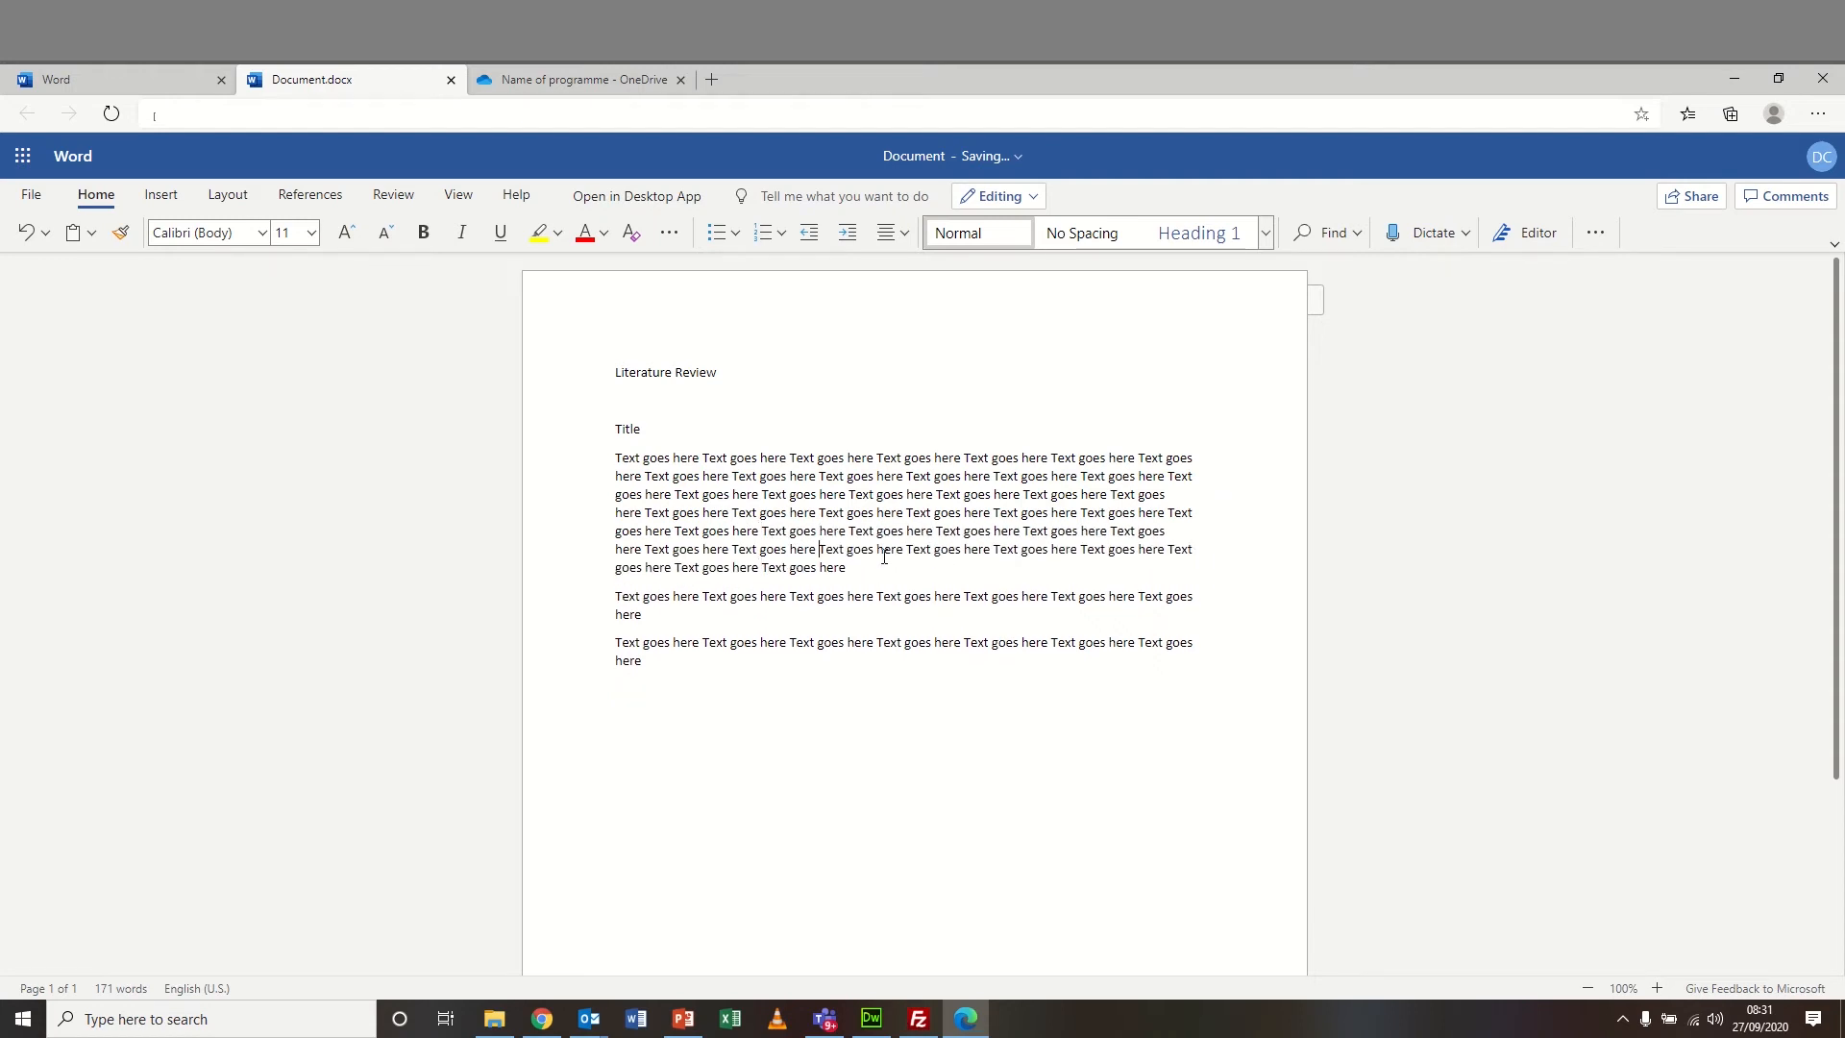
pyautogui.click(882, 568)
pyautogui.press('Delete')
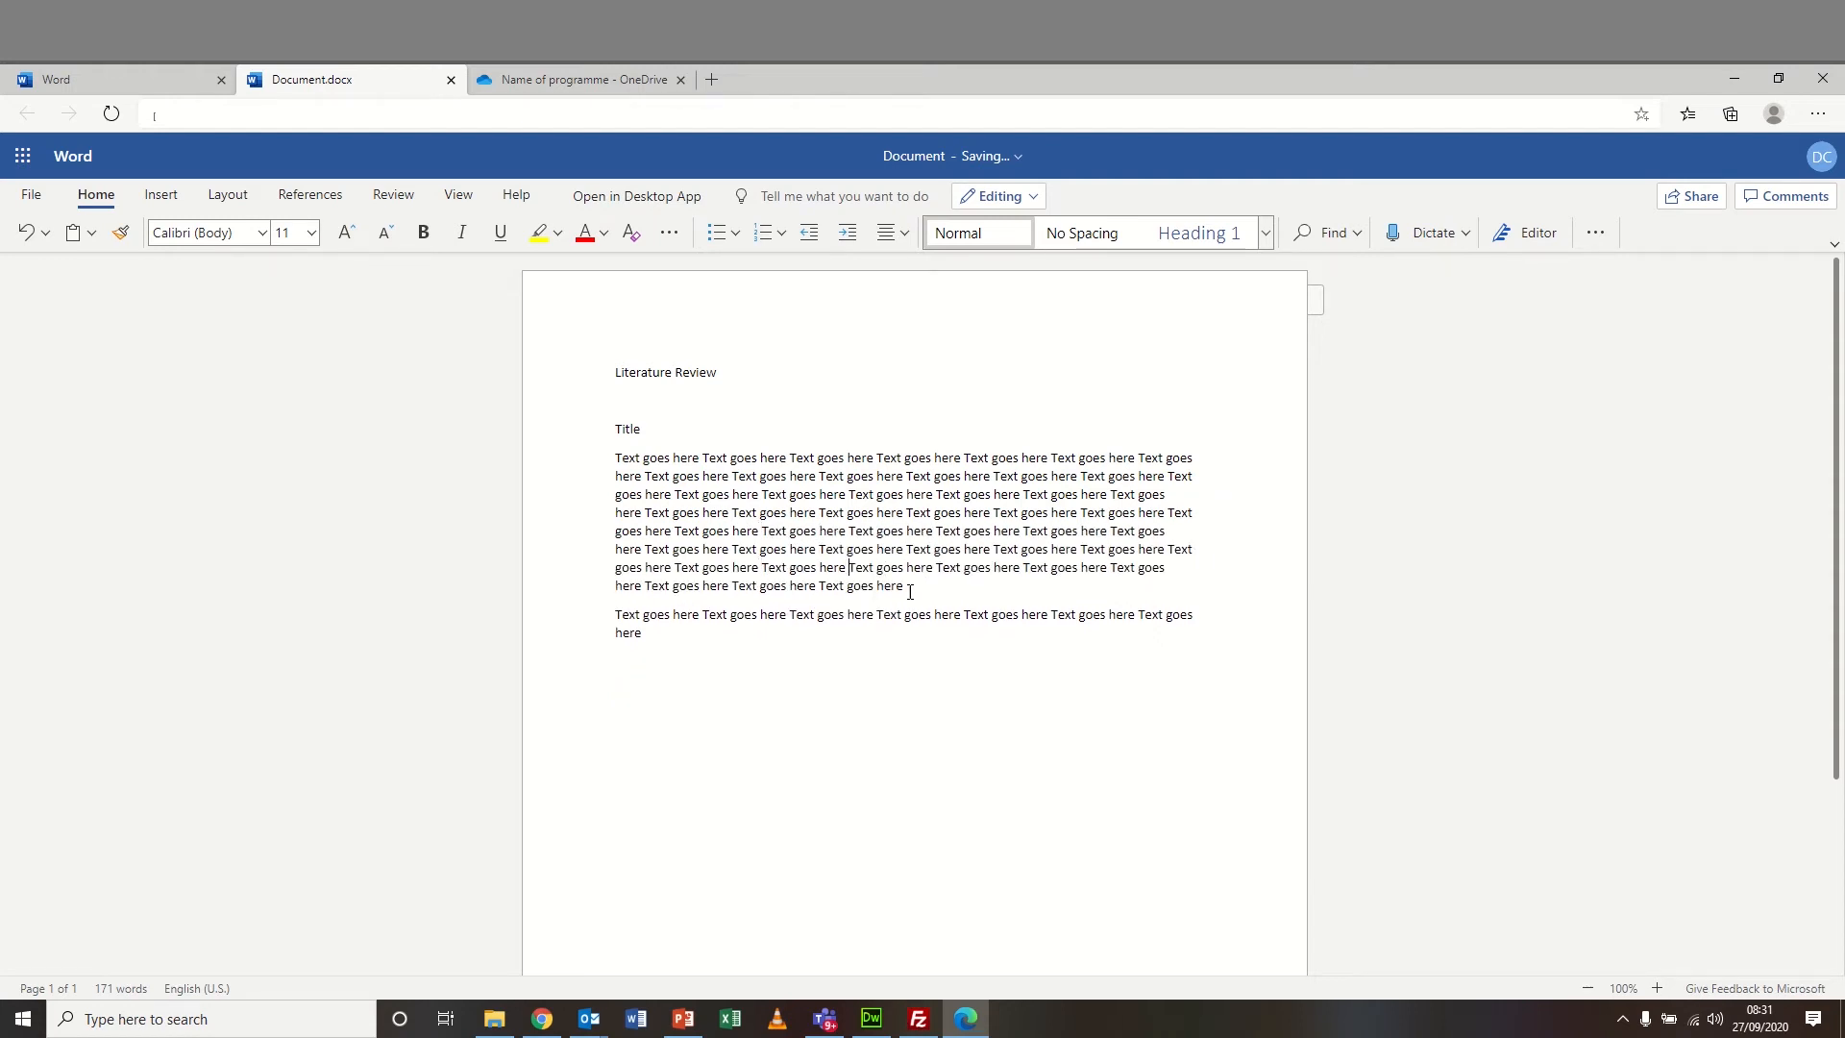
pyautogui.click(940, 586)
pyautogui.press('Delete')
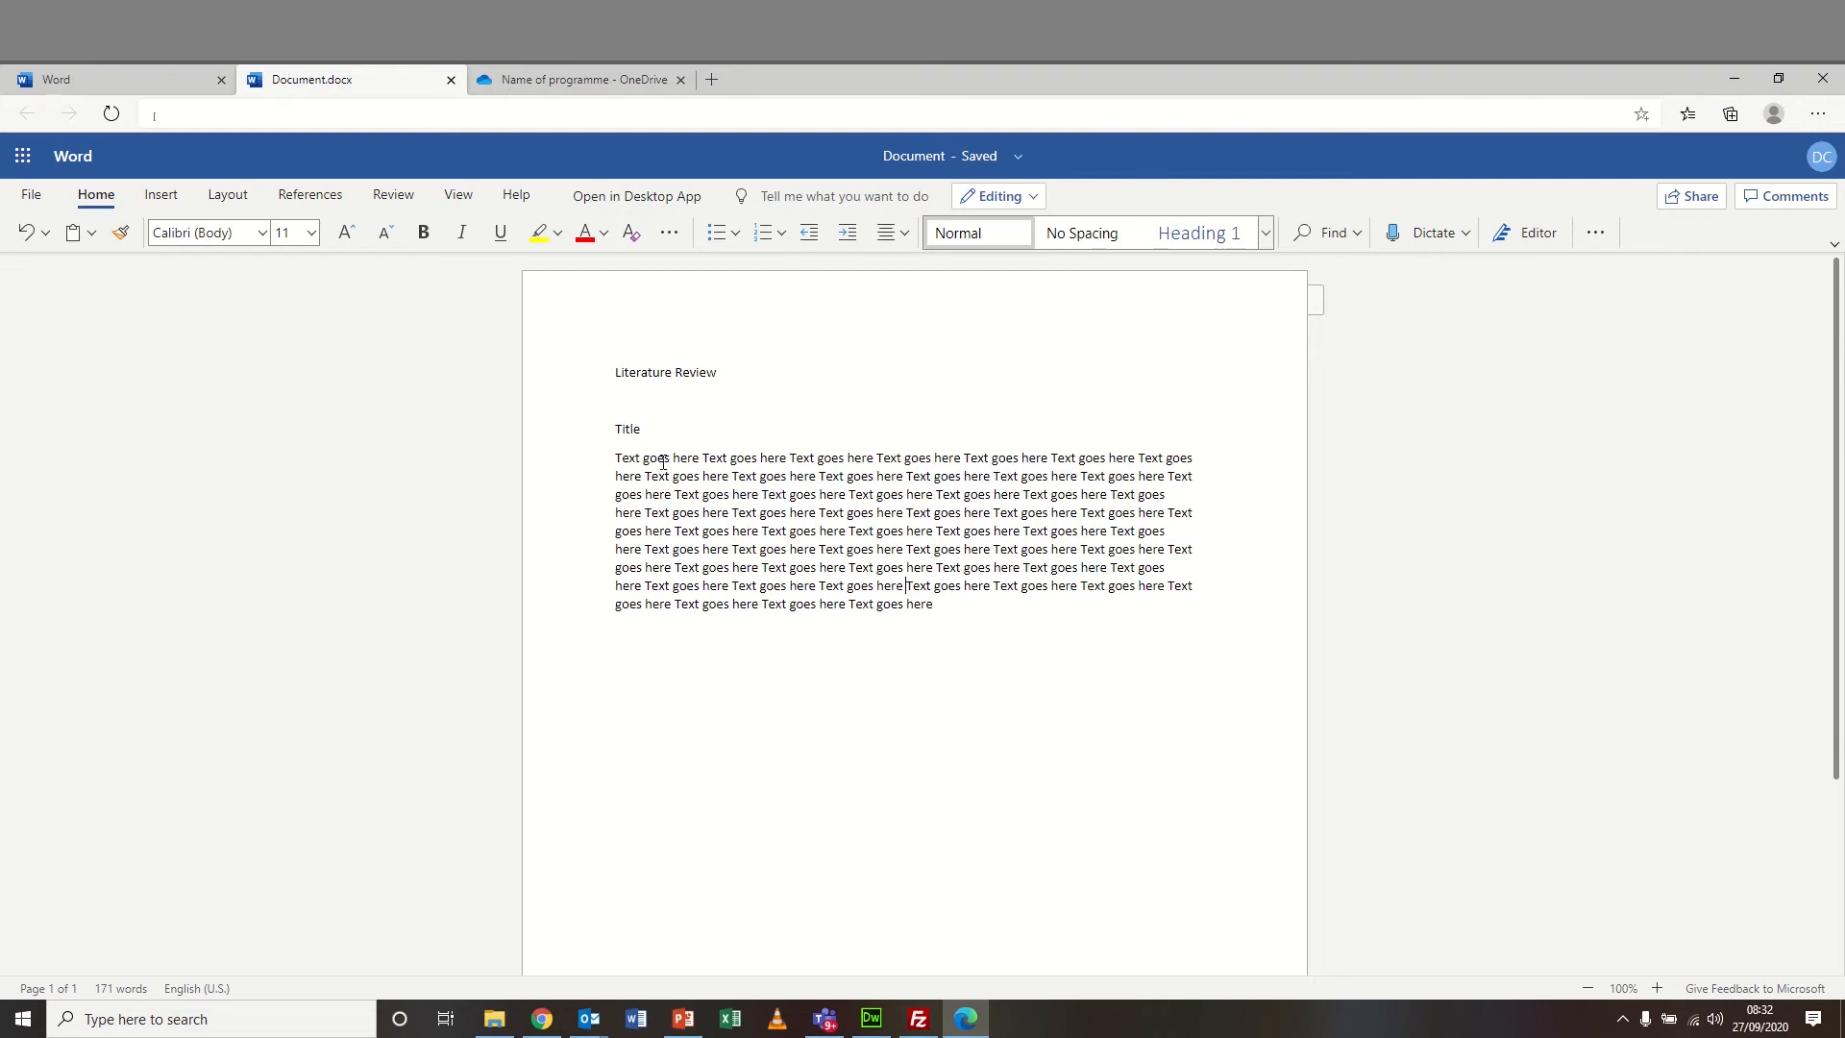
# - Apply the Heading 1 style to "Literature Review" and the Heading 2 style to "Title"
pyautogui.moveTo(562, 381); pyautogui.dragTo(720, 373)
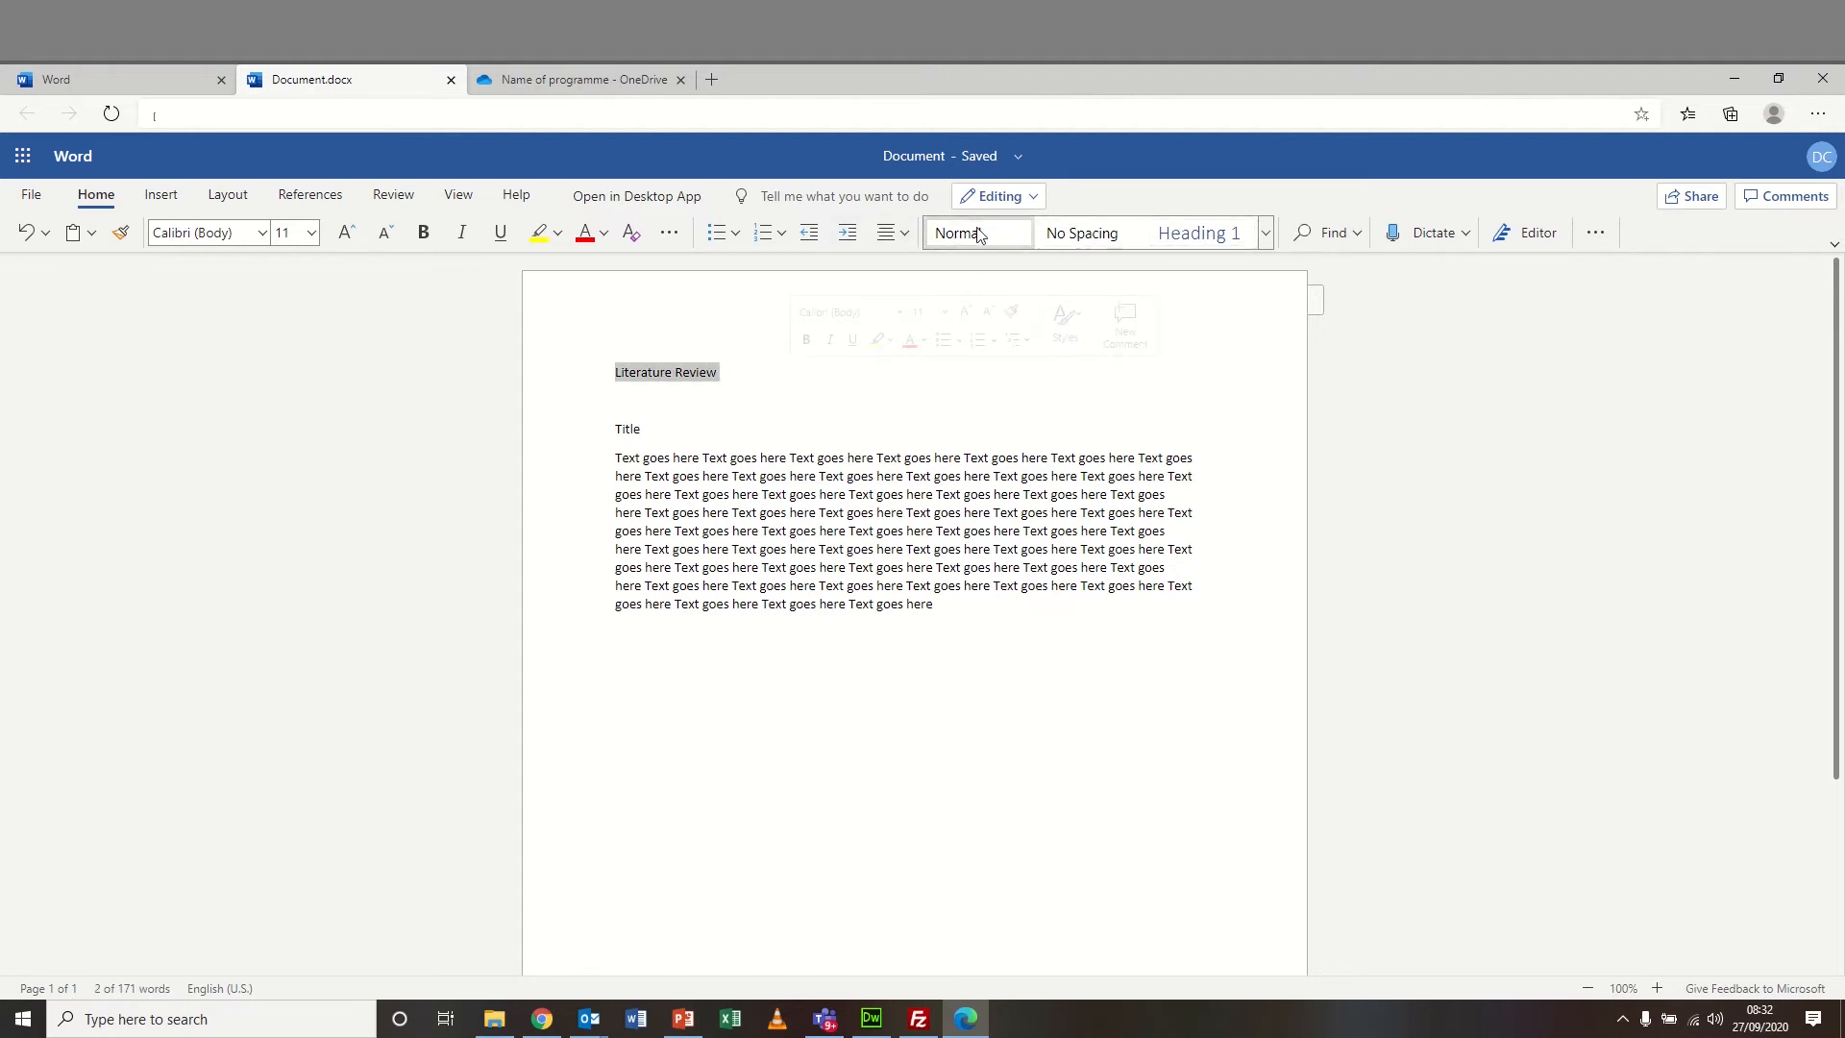
pyautogui.click(1217, 235)
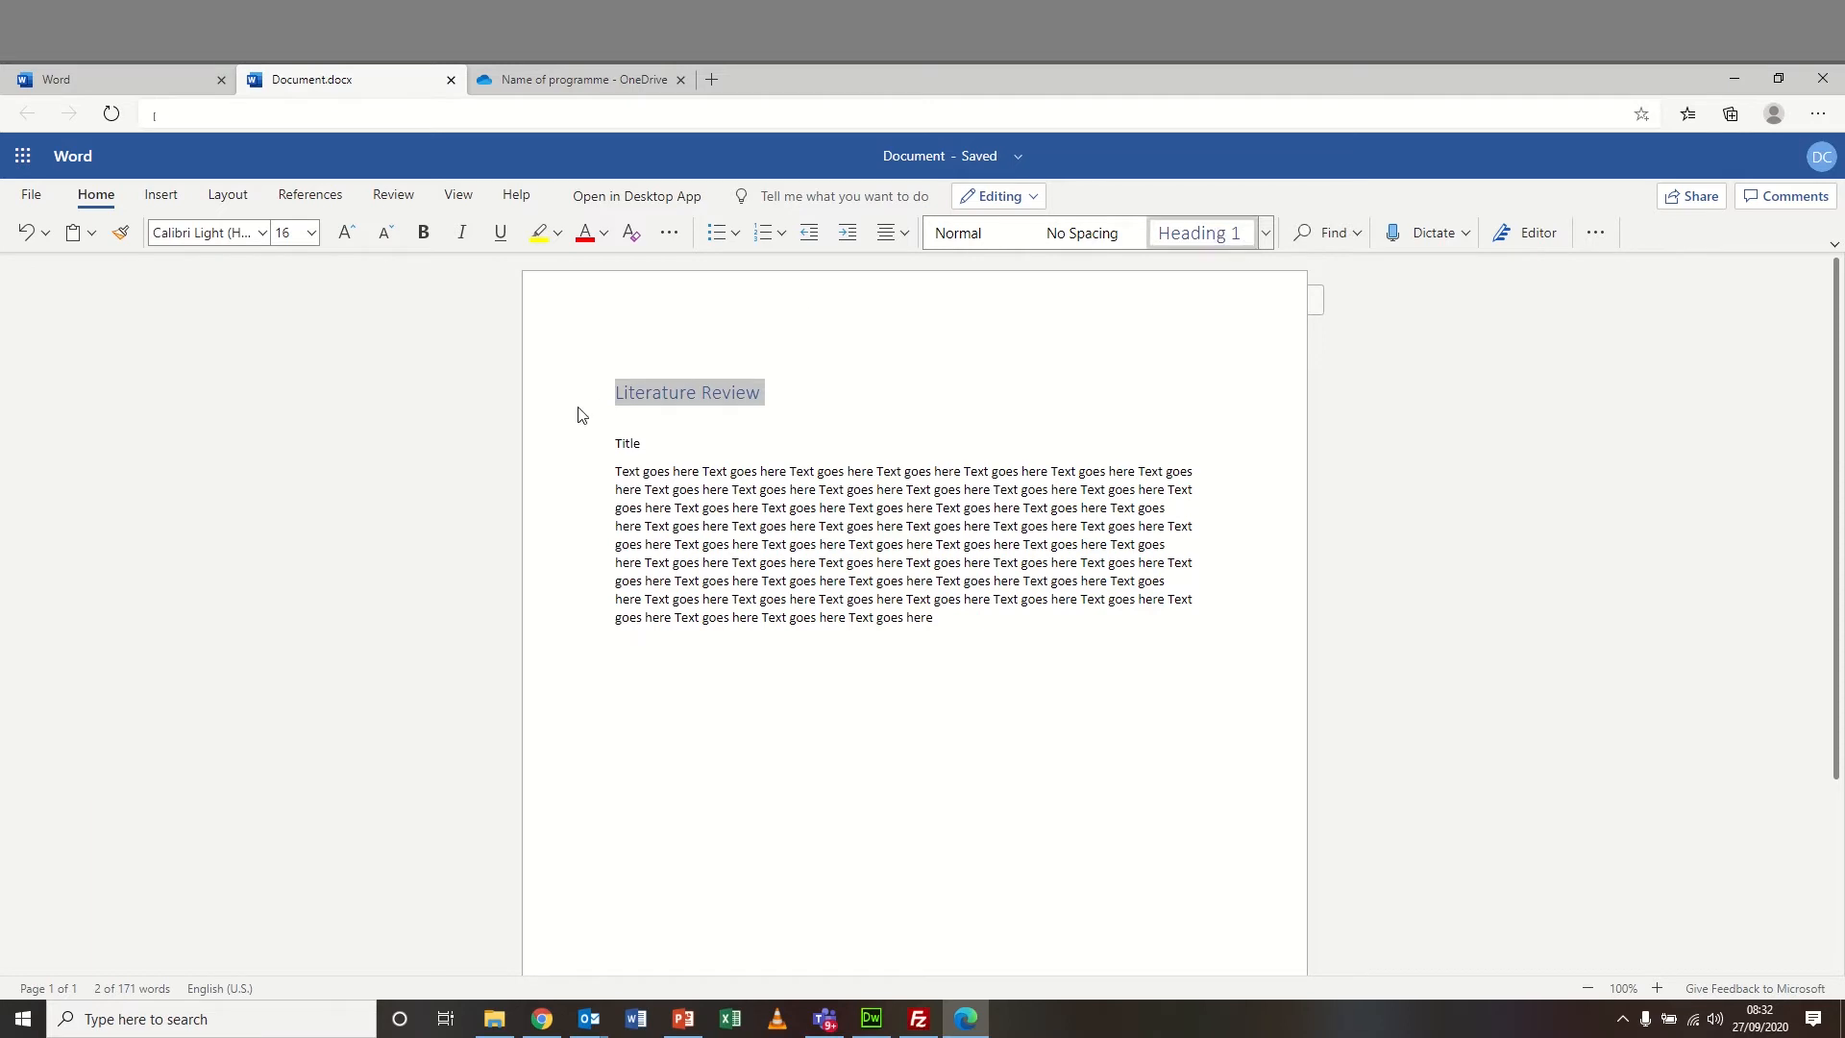
pyautogui.click(567, 448)
pyautogui.click(581, 456)
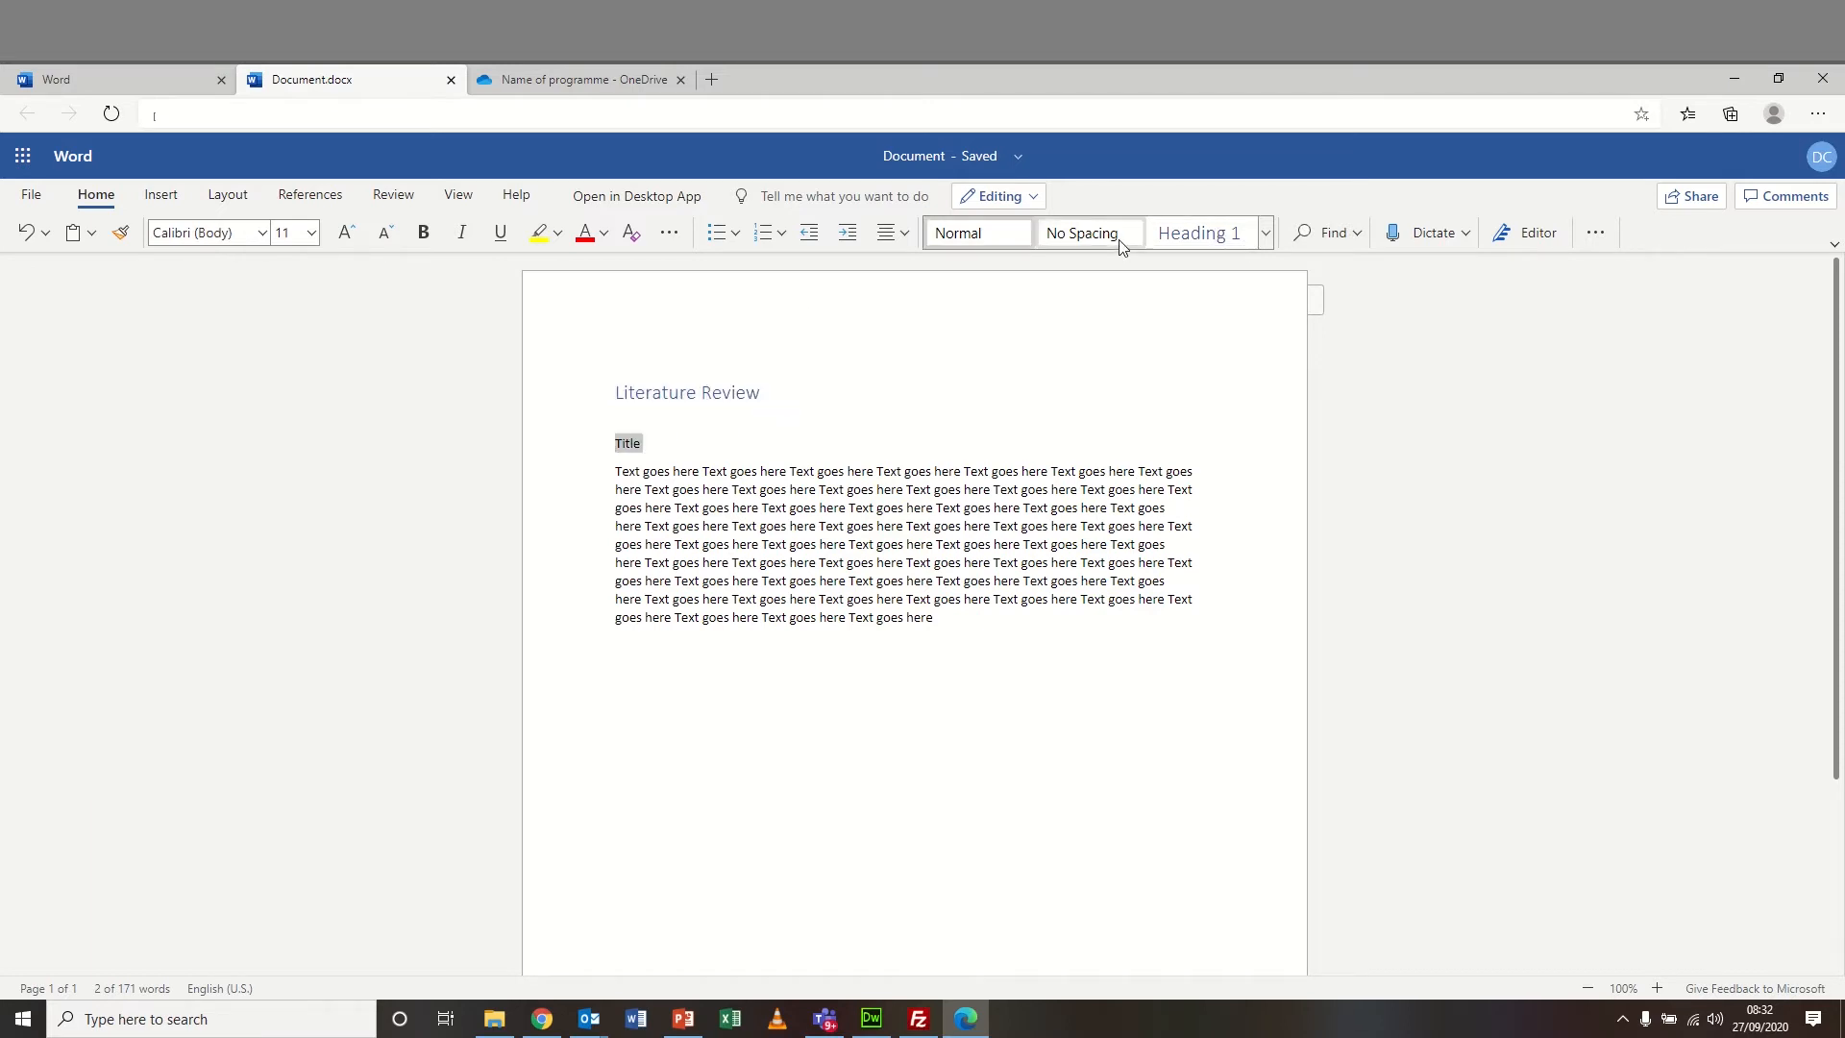
pyautogui.click(1267, 234)
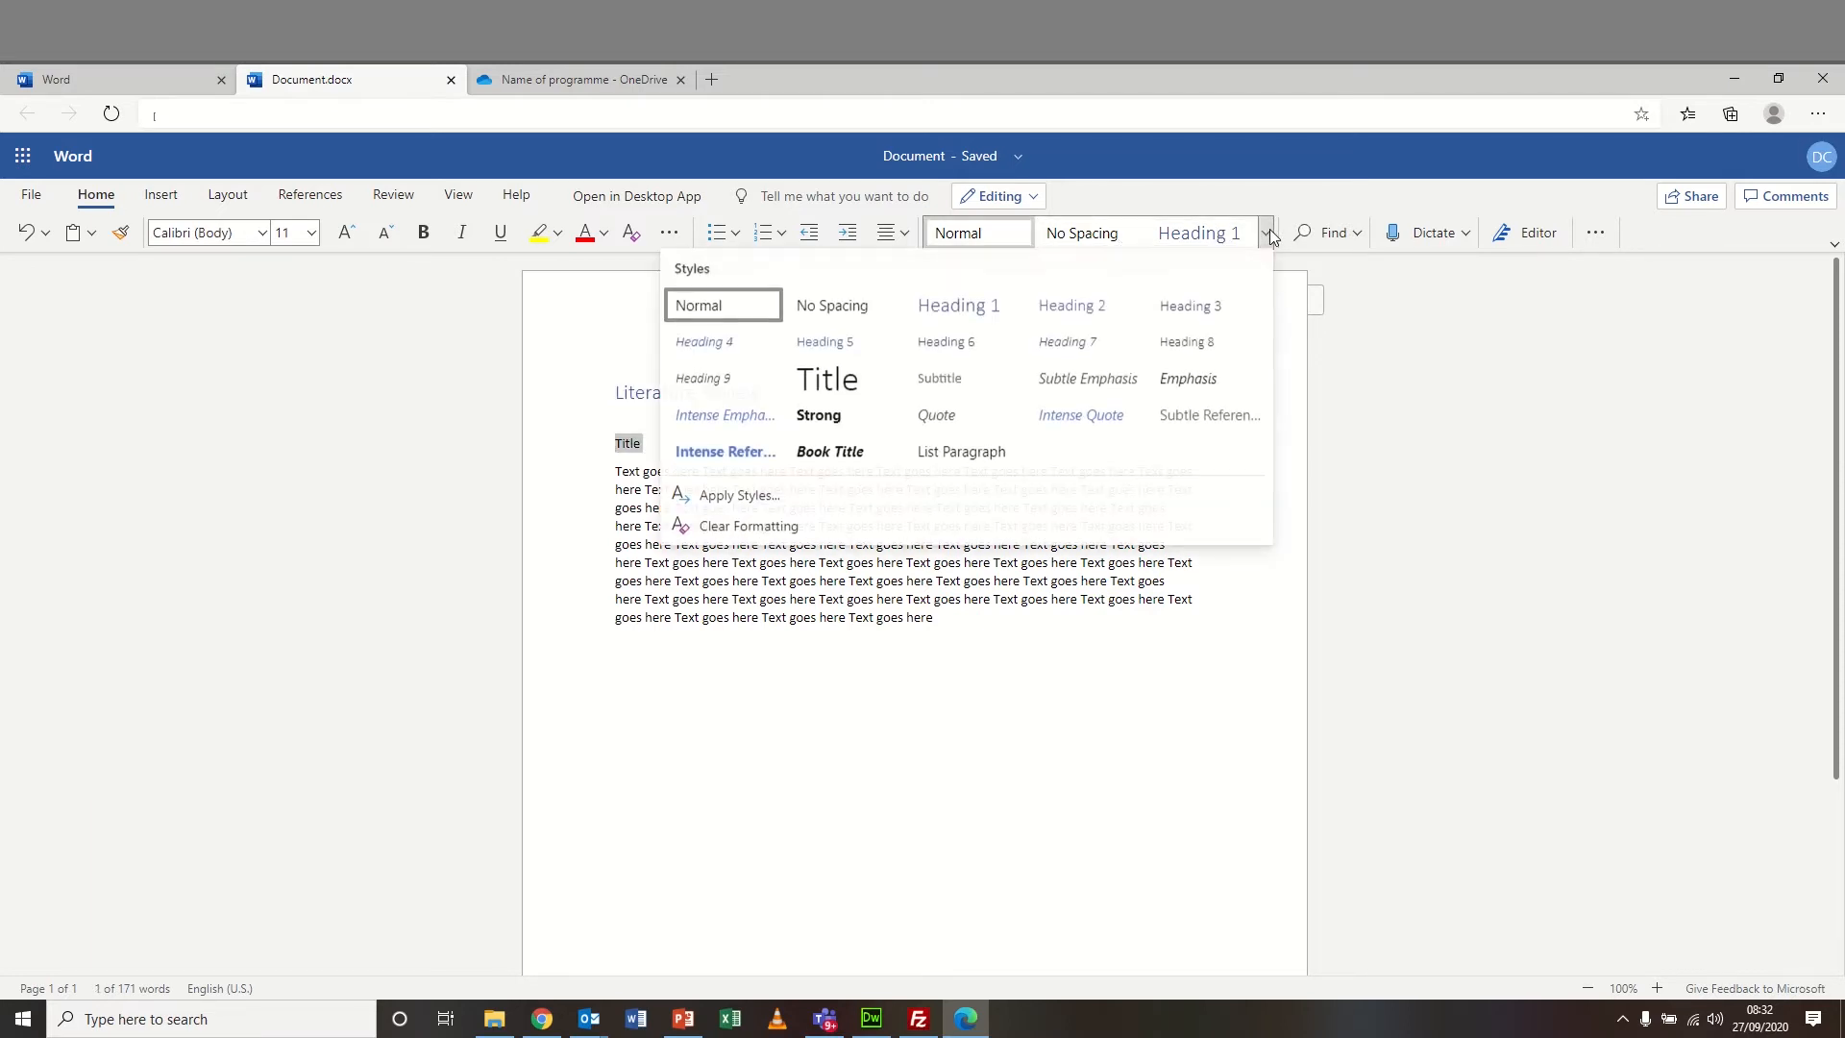
pyautogui.click(1087, 305)
# - Apply the Normal style to the whole body paragraph below "Title"
pyautogui.click(582, 476)
pyautogui.moveTo(580, 475); pyautogui.dragTo(648, 630)
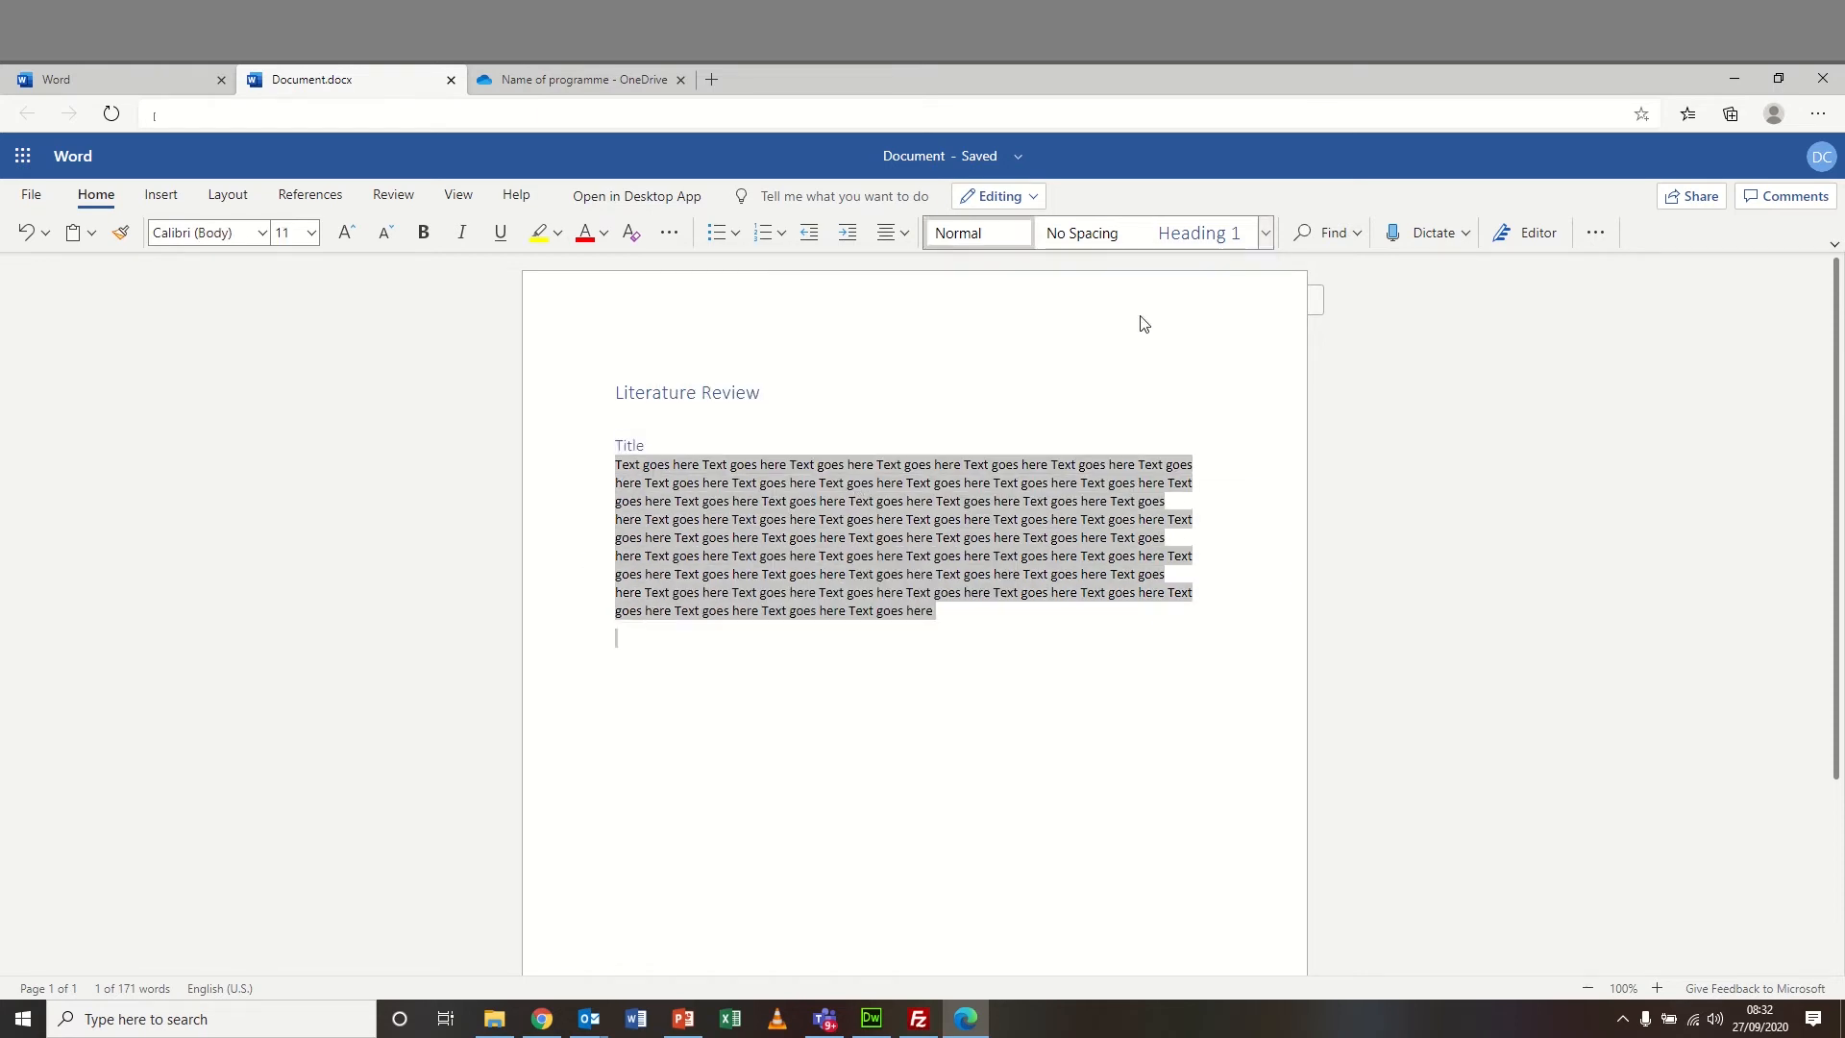
pyautogui.click(1268, 234)
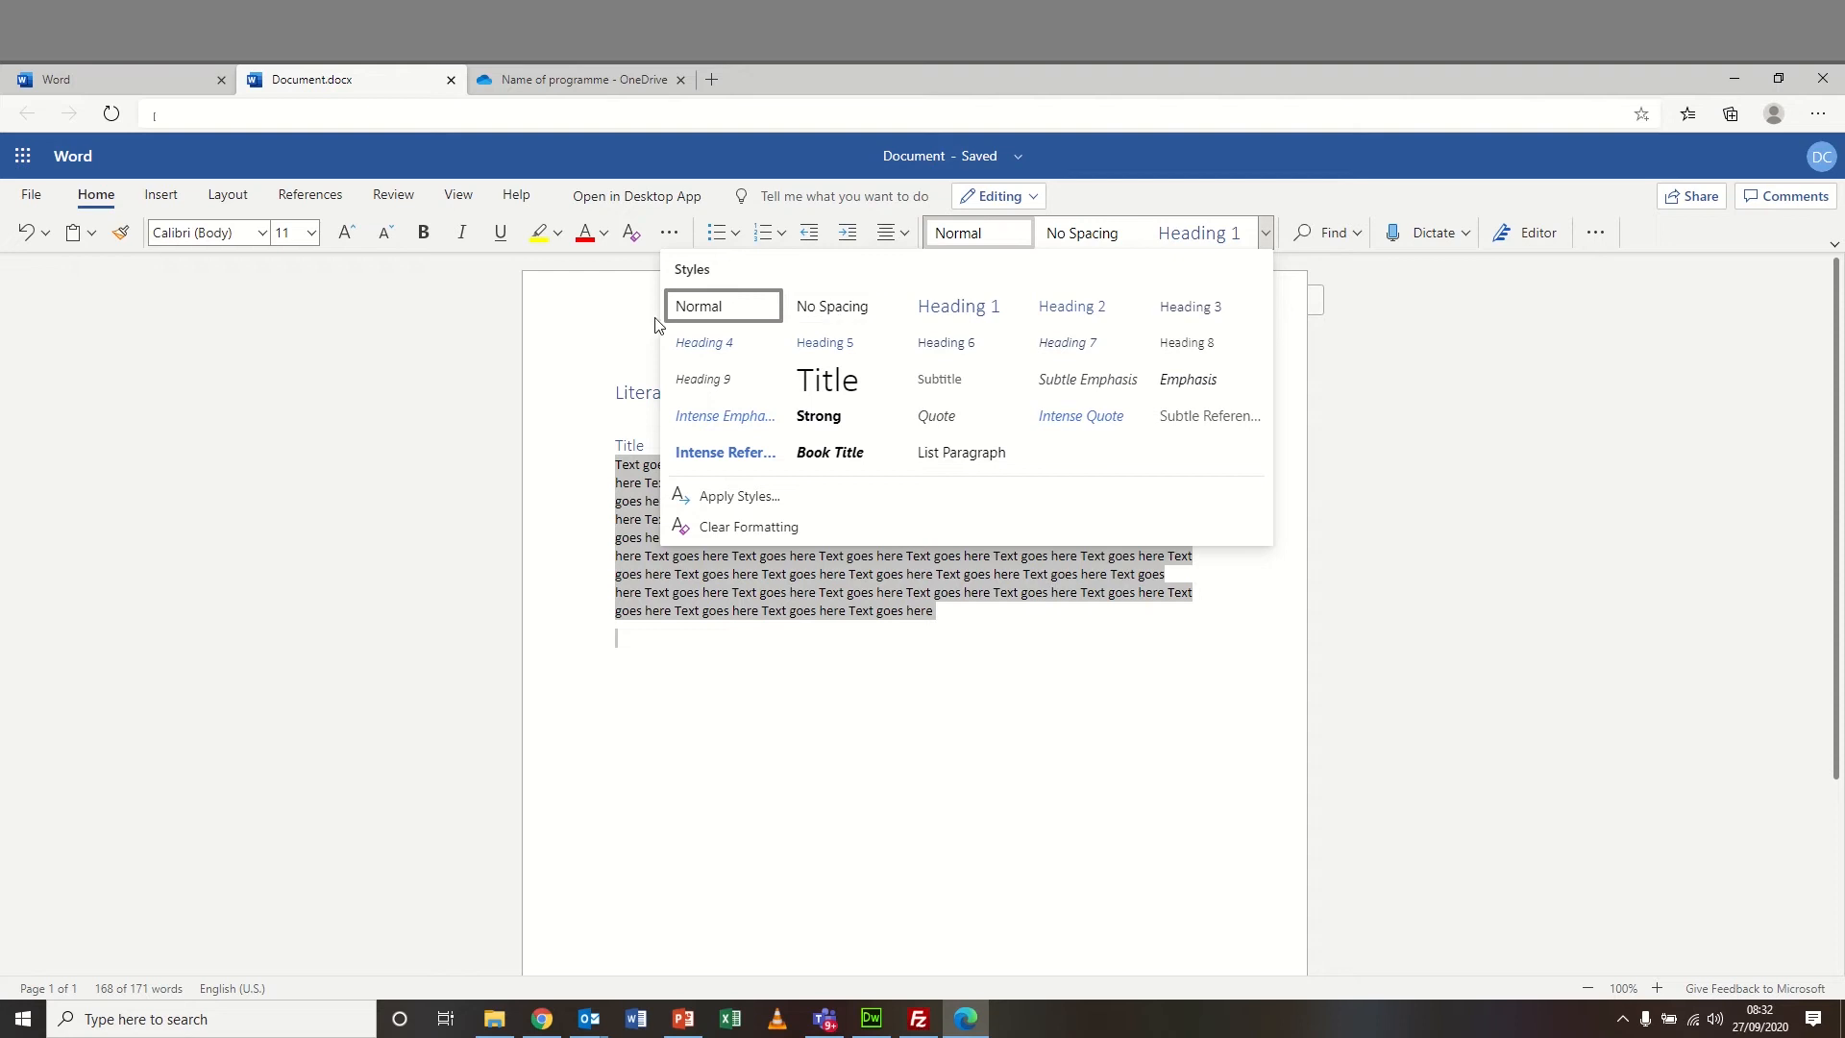
pyautogui.click(693, 306)
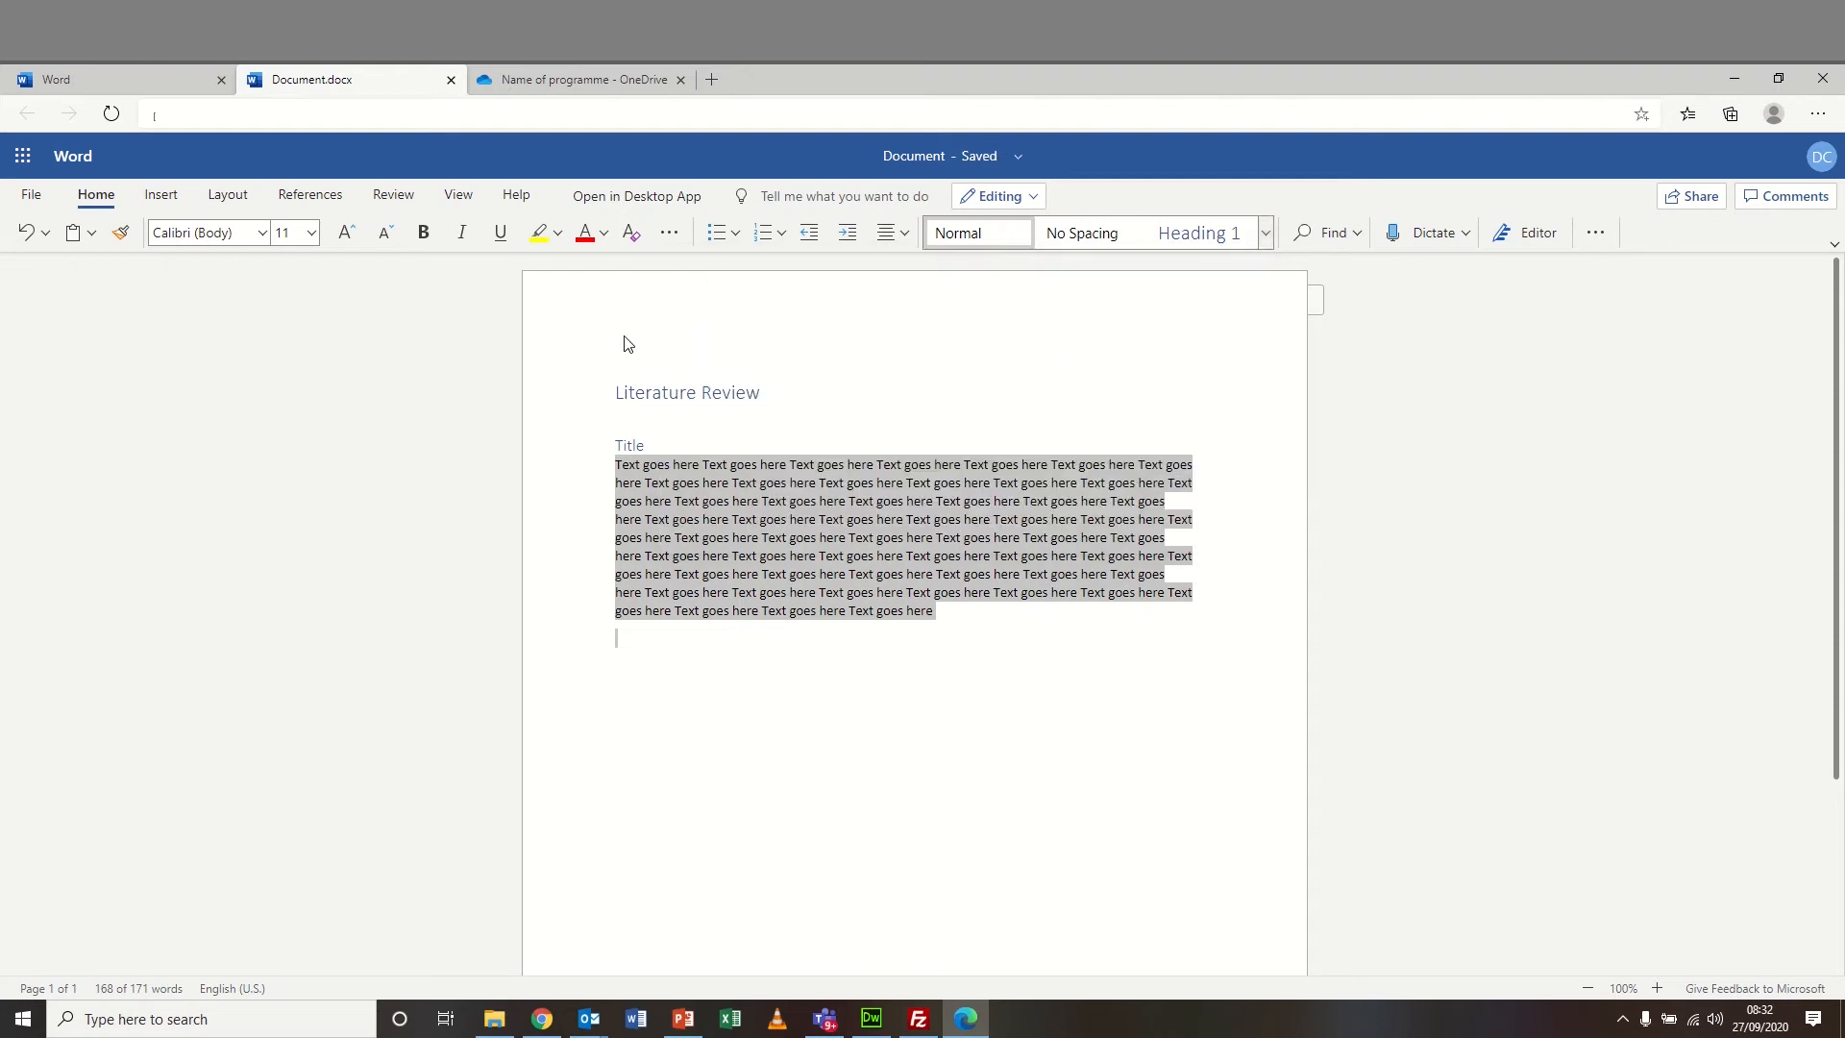
pyautogui.click(567, 396)
pyautogui.tripleClick(675, 397)
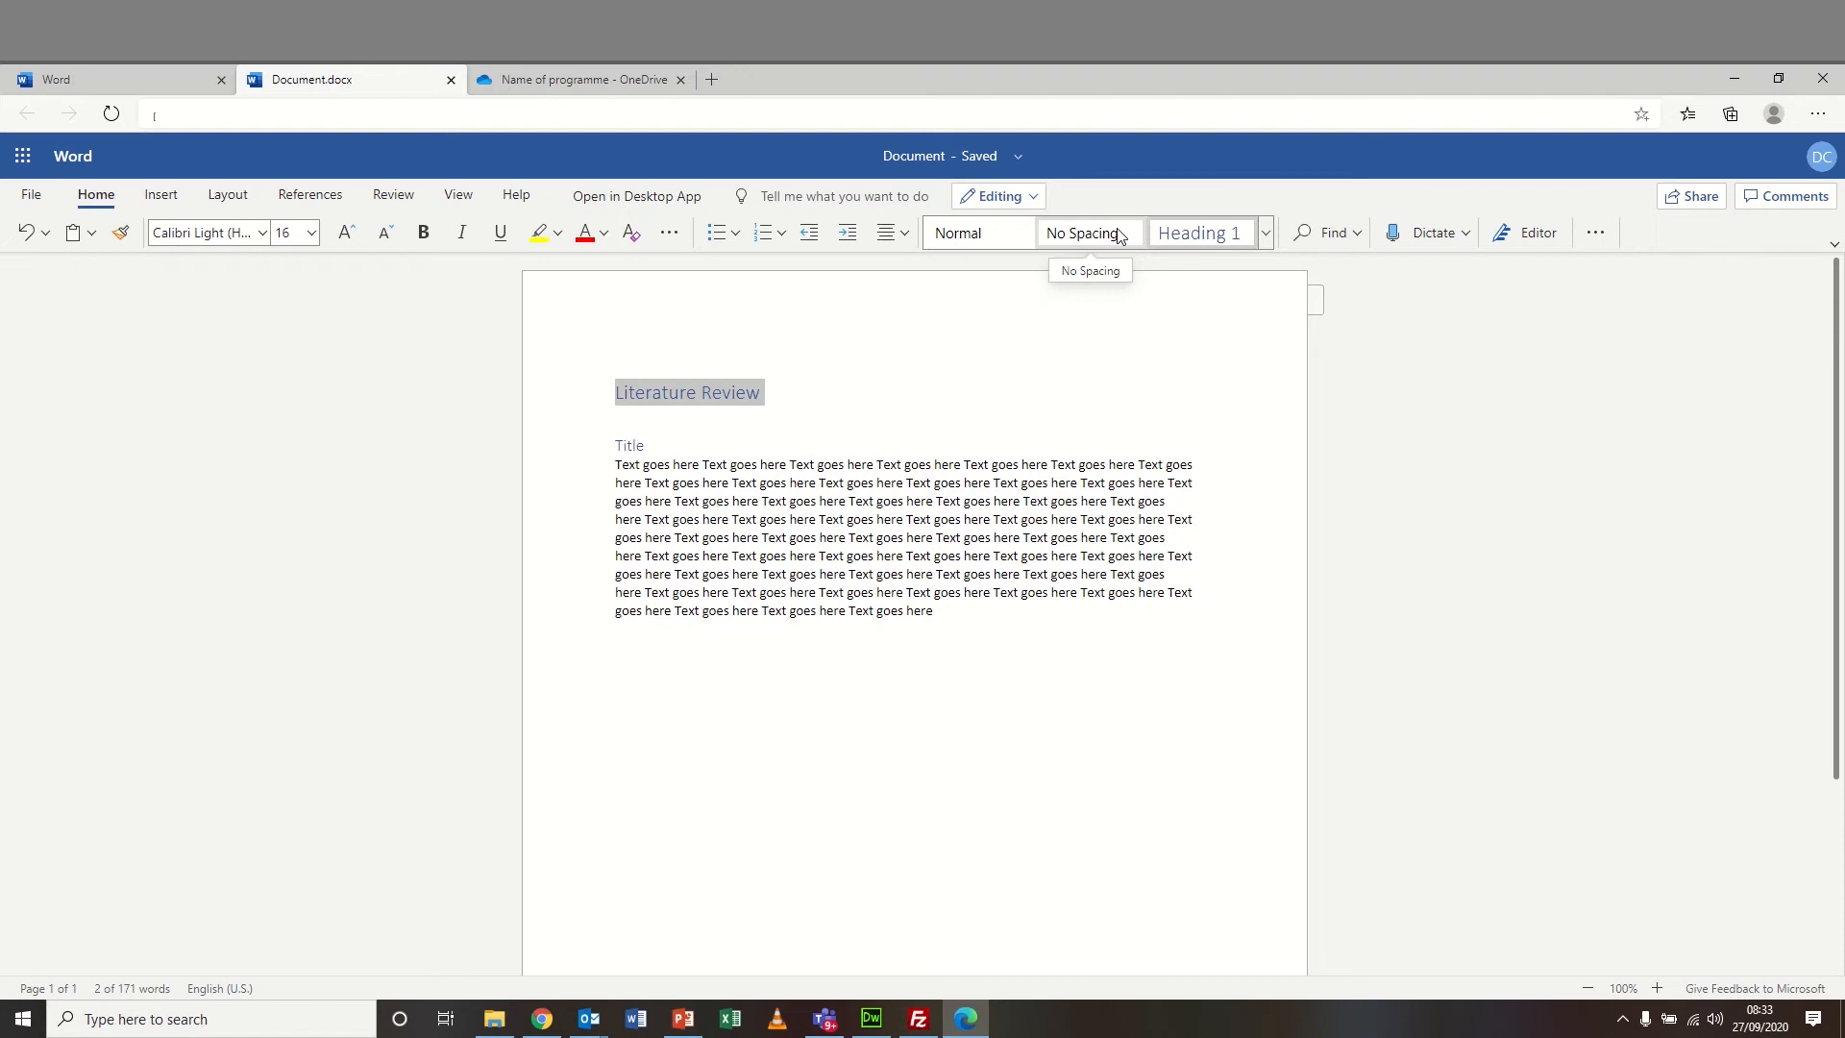
pyautogui.click(907, 393)
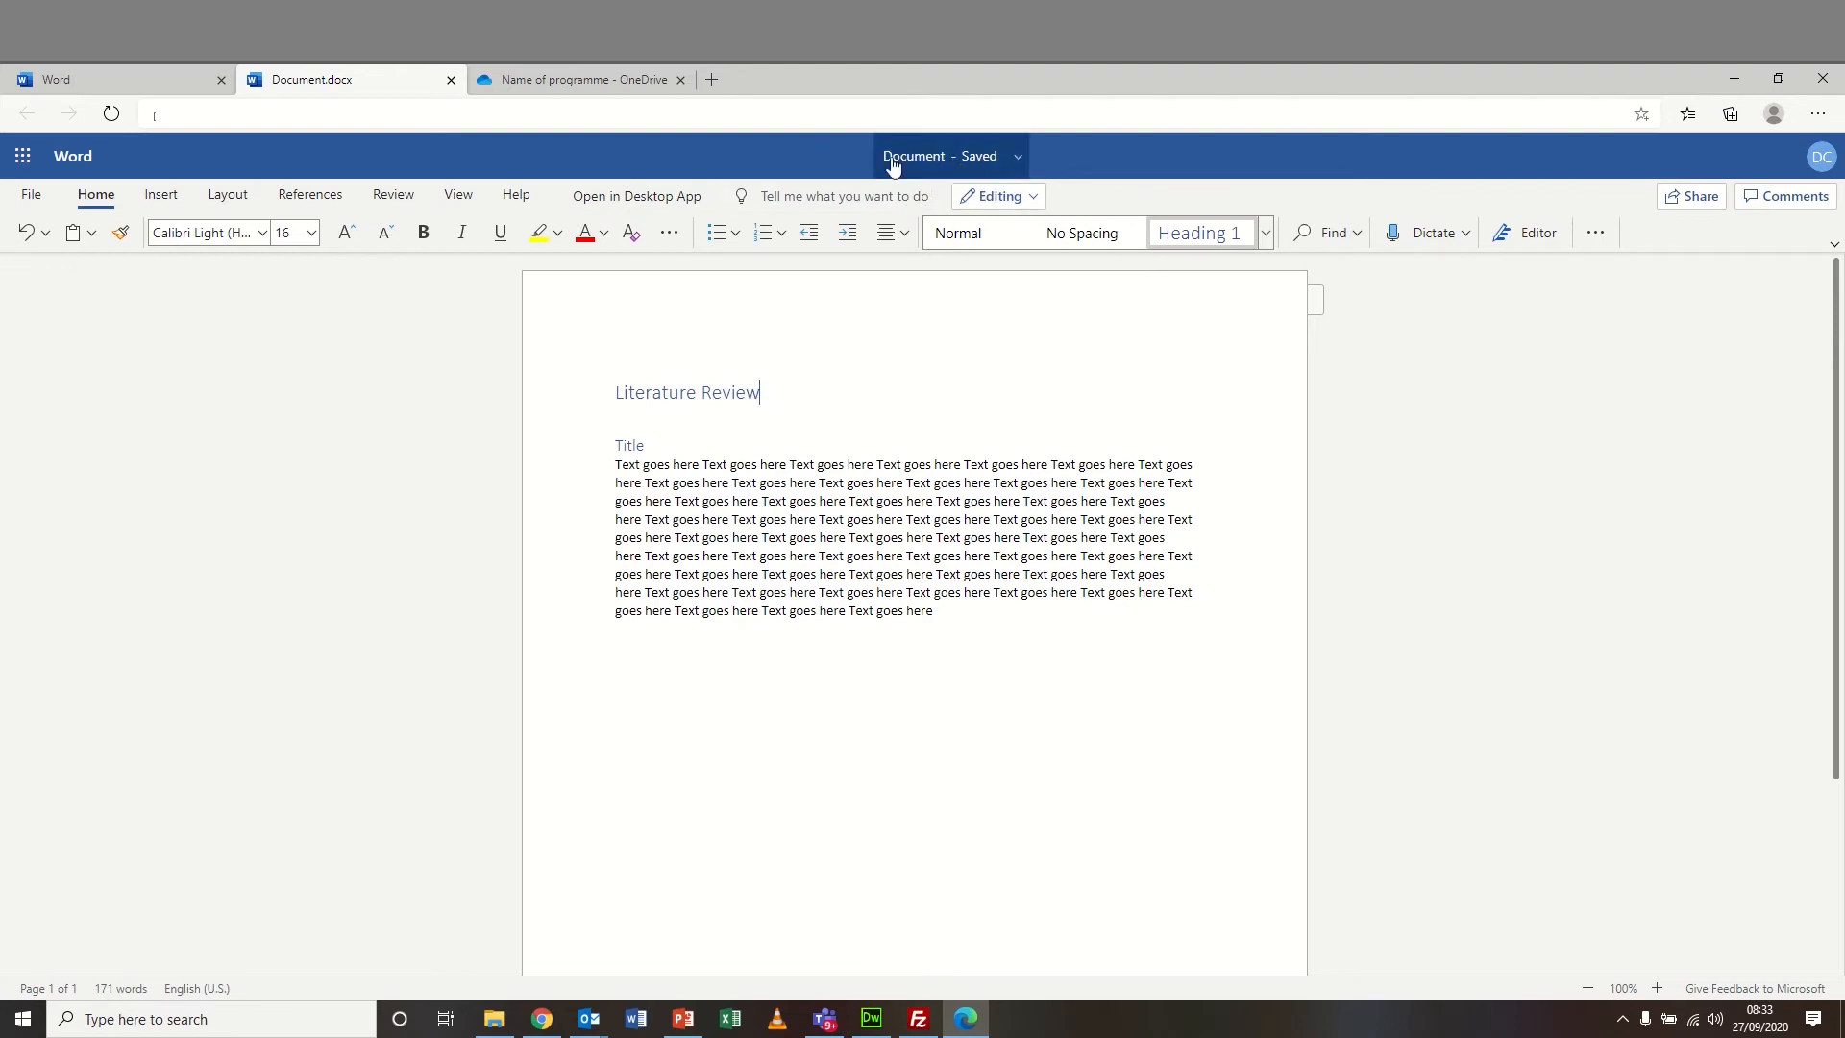
# - Close the Word document and go to the top-level Files list in OneDrive
pyautogui.click(450, 80)
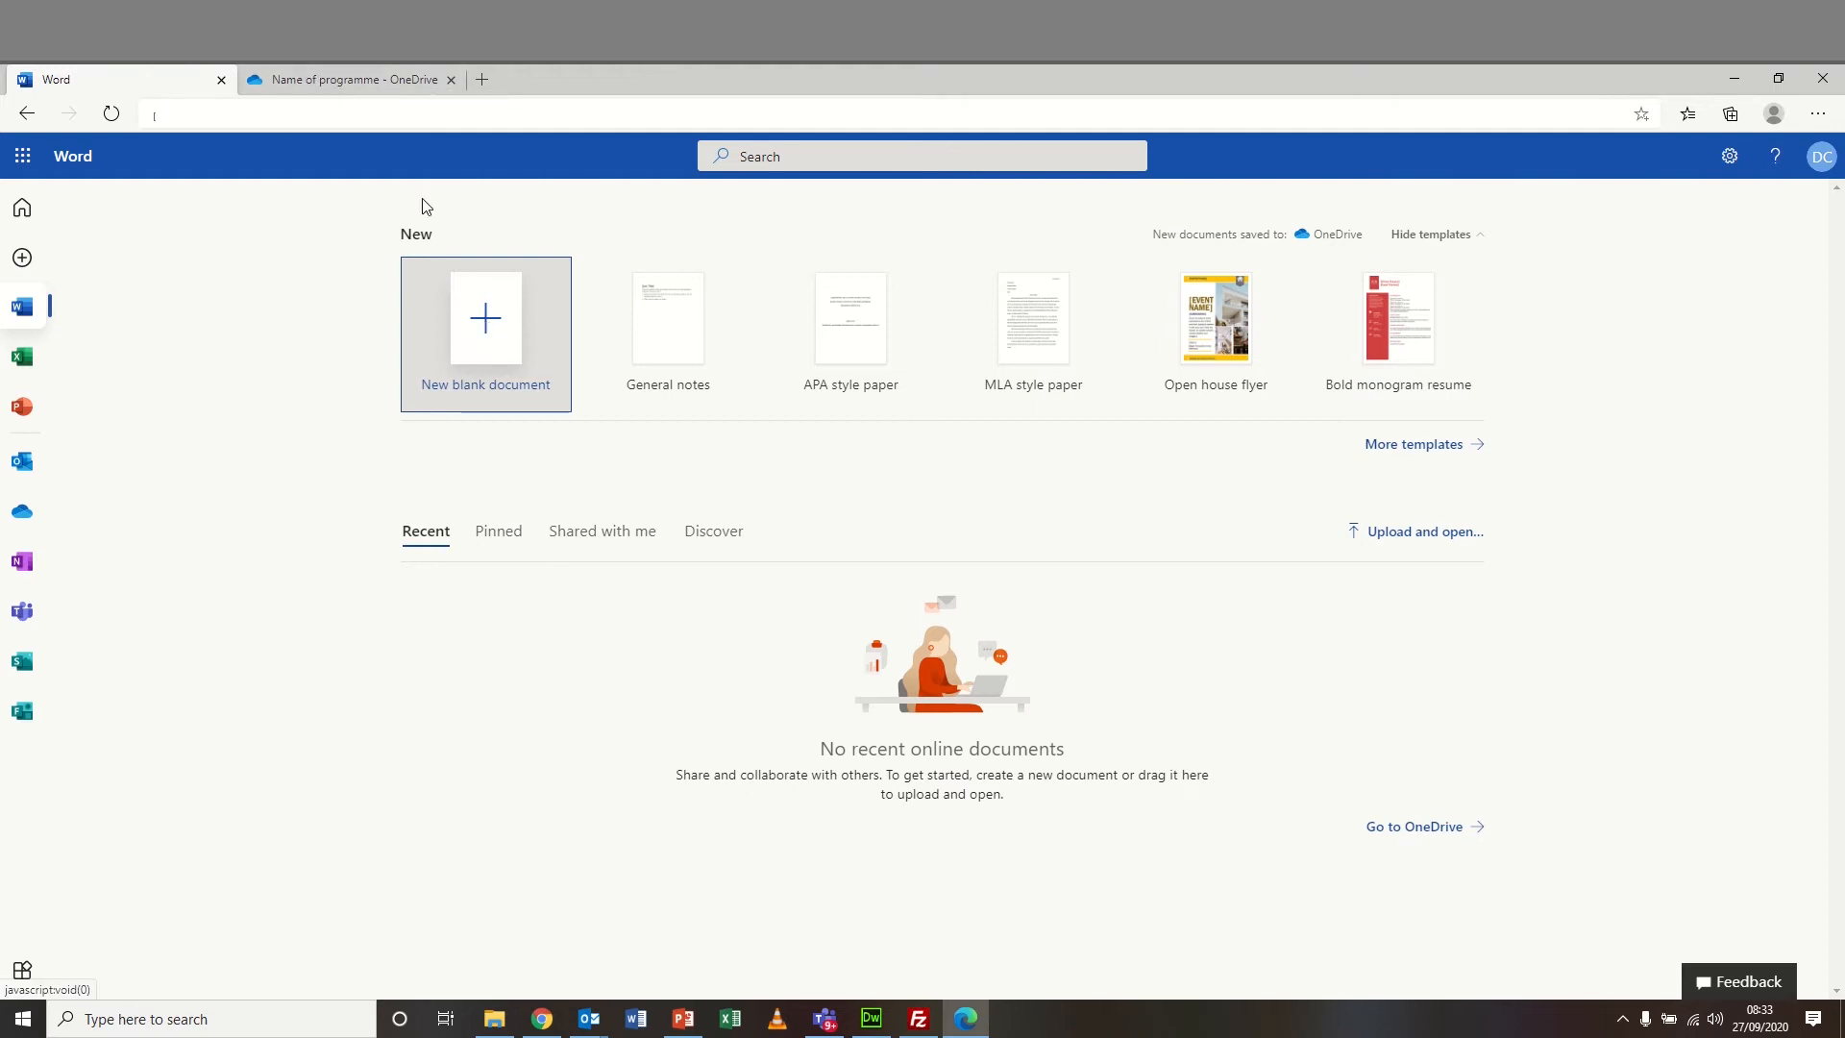
pyautogui.click(363, 83)
pyautogui.click(266, 292)
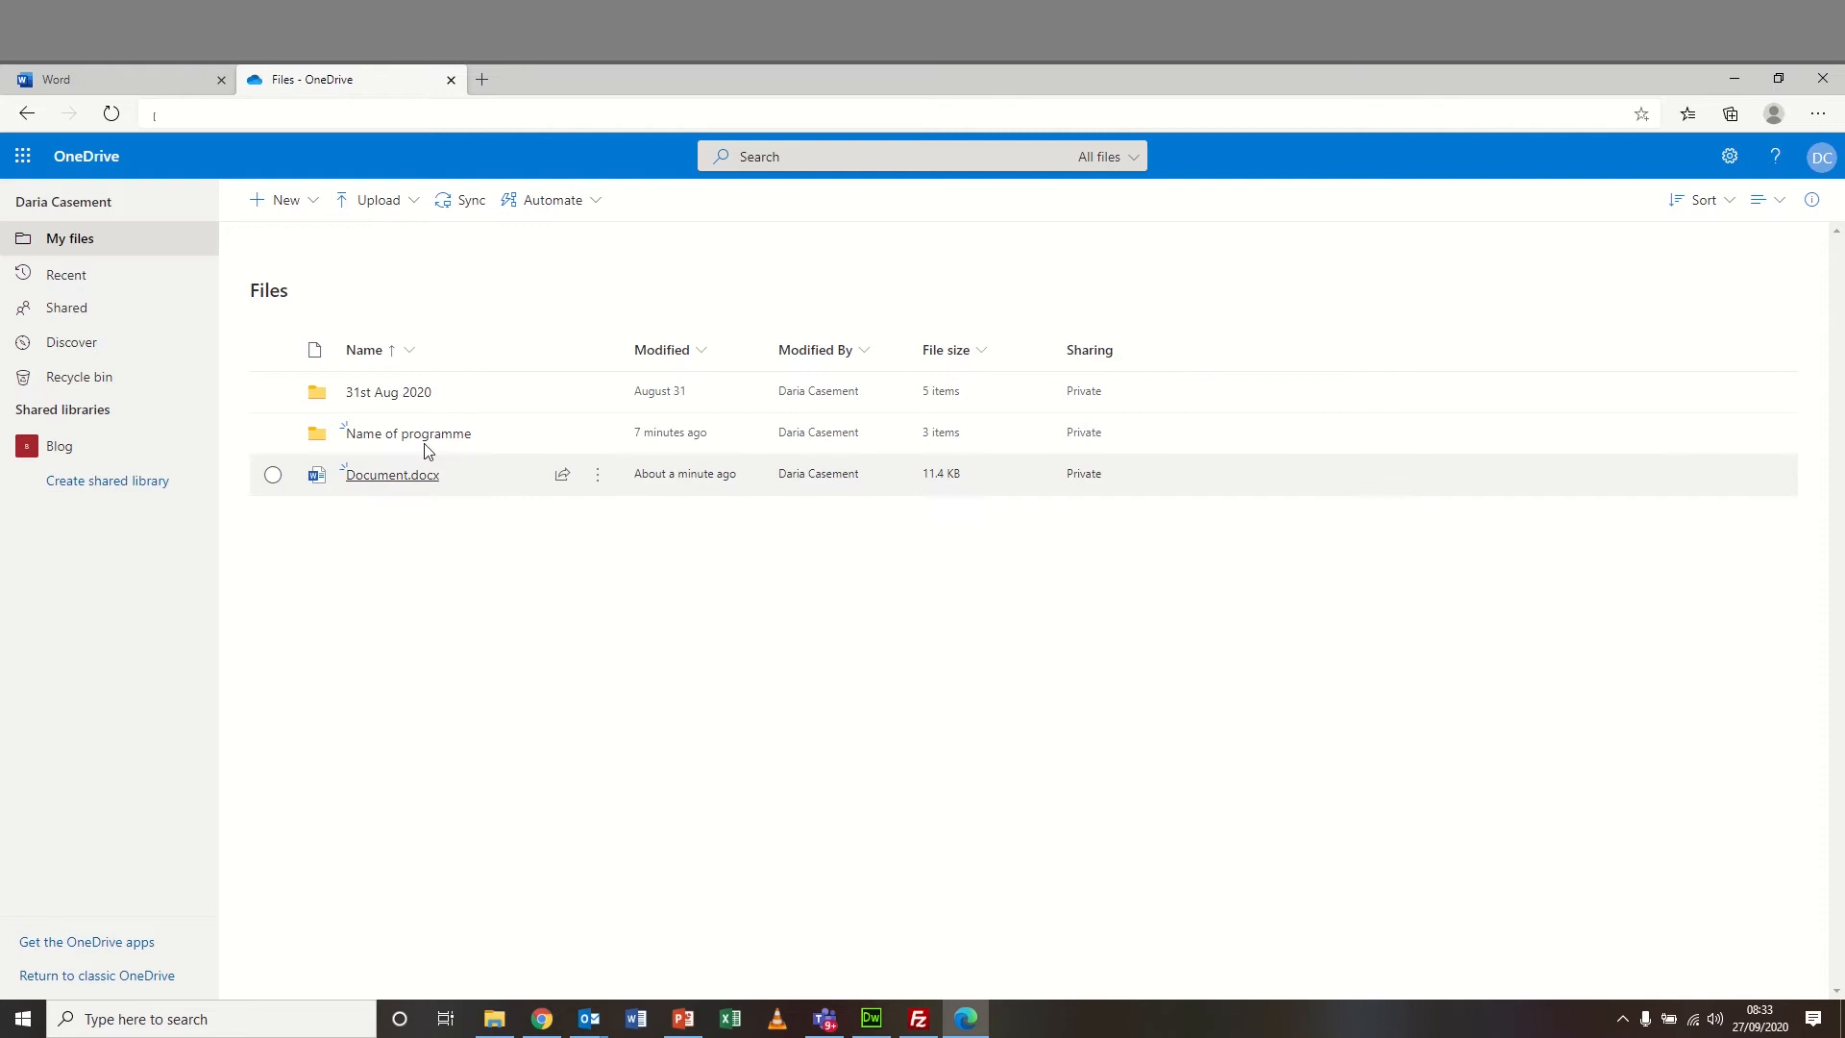
# - Rename Document.docx in the Files list as "Literature Review"
pyautogui.moveTo(412, 486)
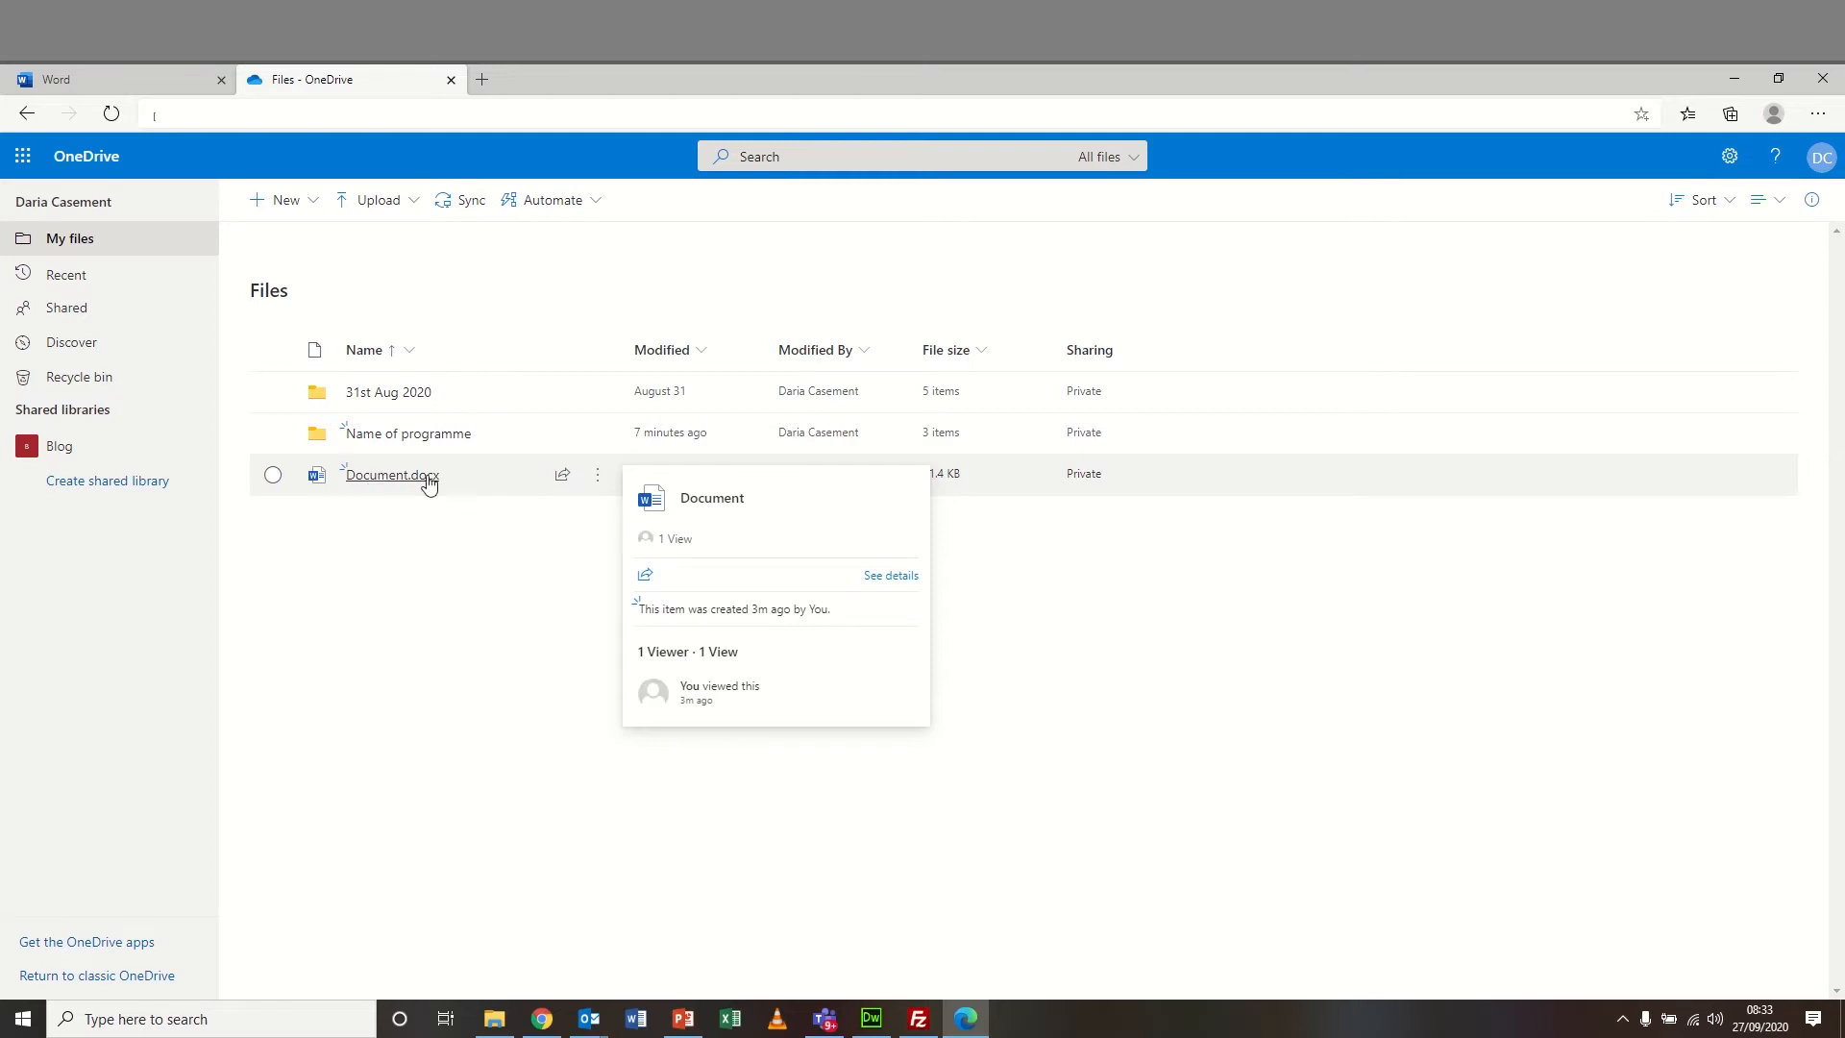
pyautogui.click(604, 480)
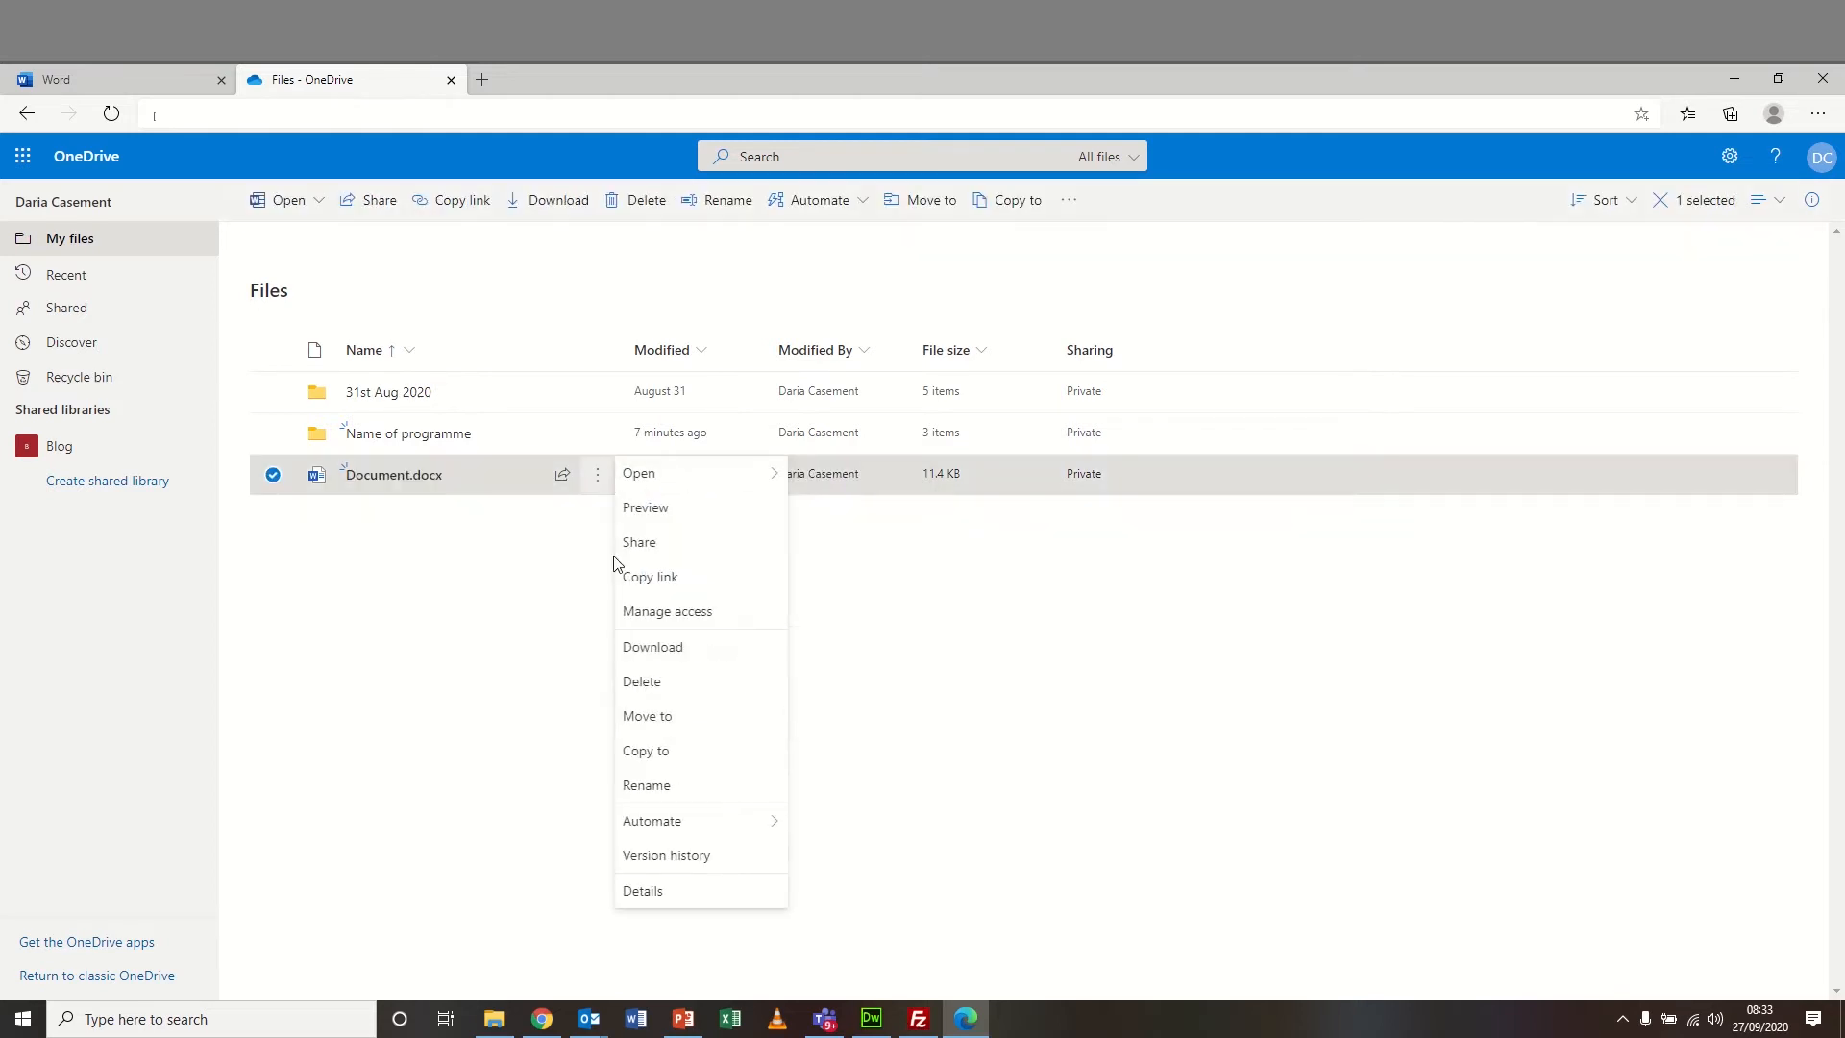
pyautogui.click(655, 786)
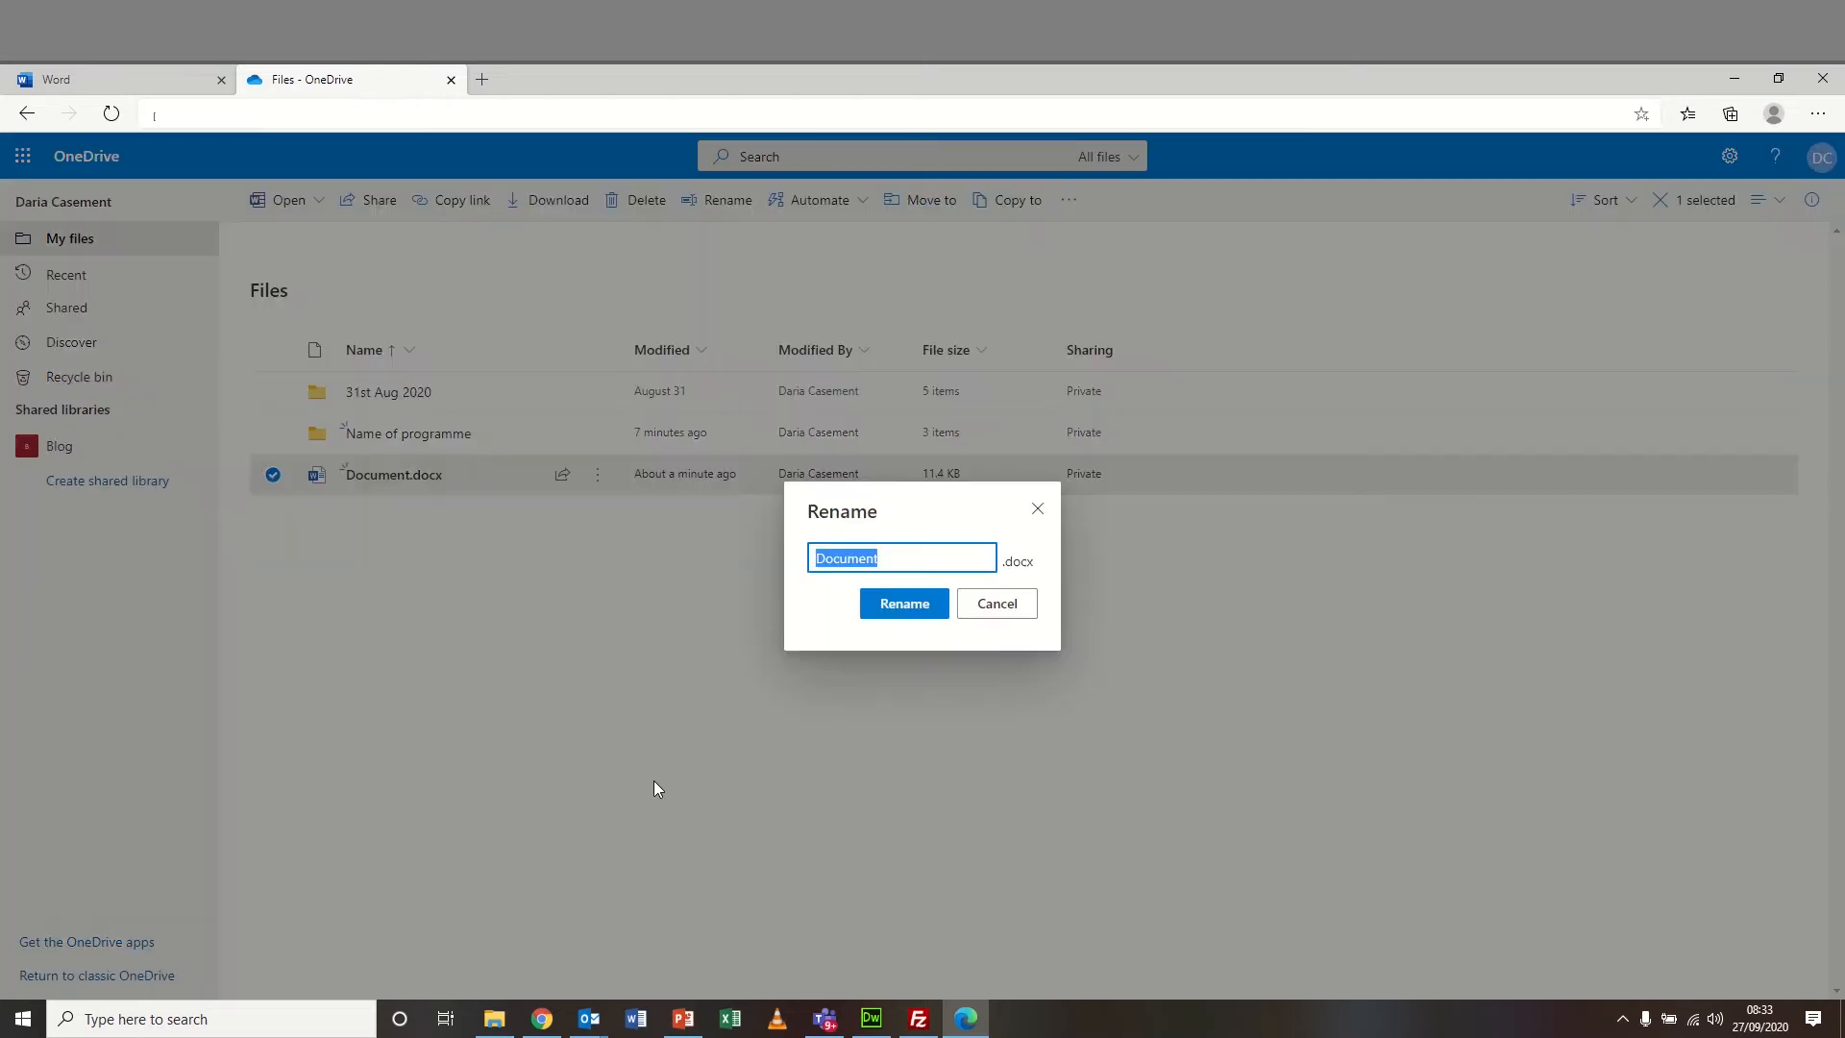
pyautogui.write('Literature Reivew')
pyautogui.press('BackSpace')
pyautogui.press('BackSpace')
pyautogui.press('BackSpace')
pyautogui.press('BackSpace')
pyautogui.write('view')
pyautogui.click(905, 612)
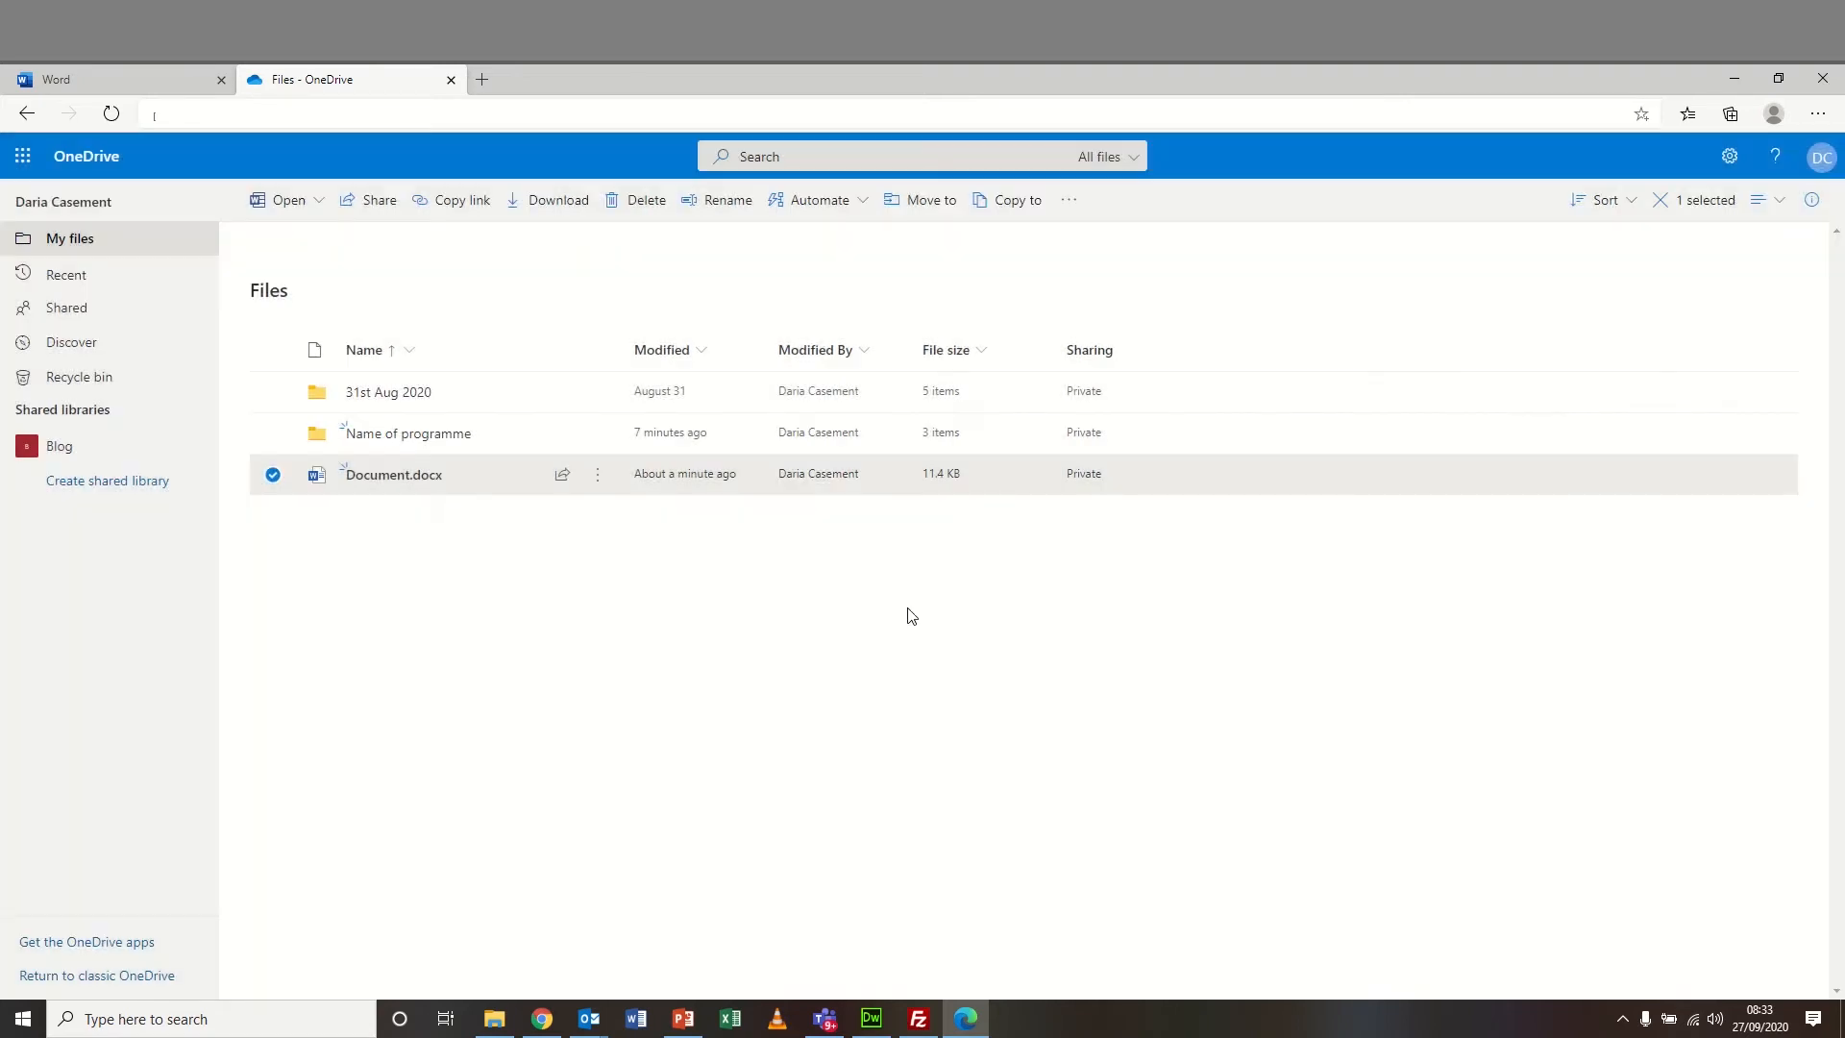
# - Move Literature Review.docx into the Assignments folder under Name of programme, Year1, Module 1
pyautogui.click(273, 474)
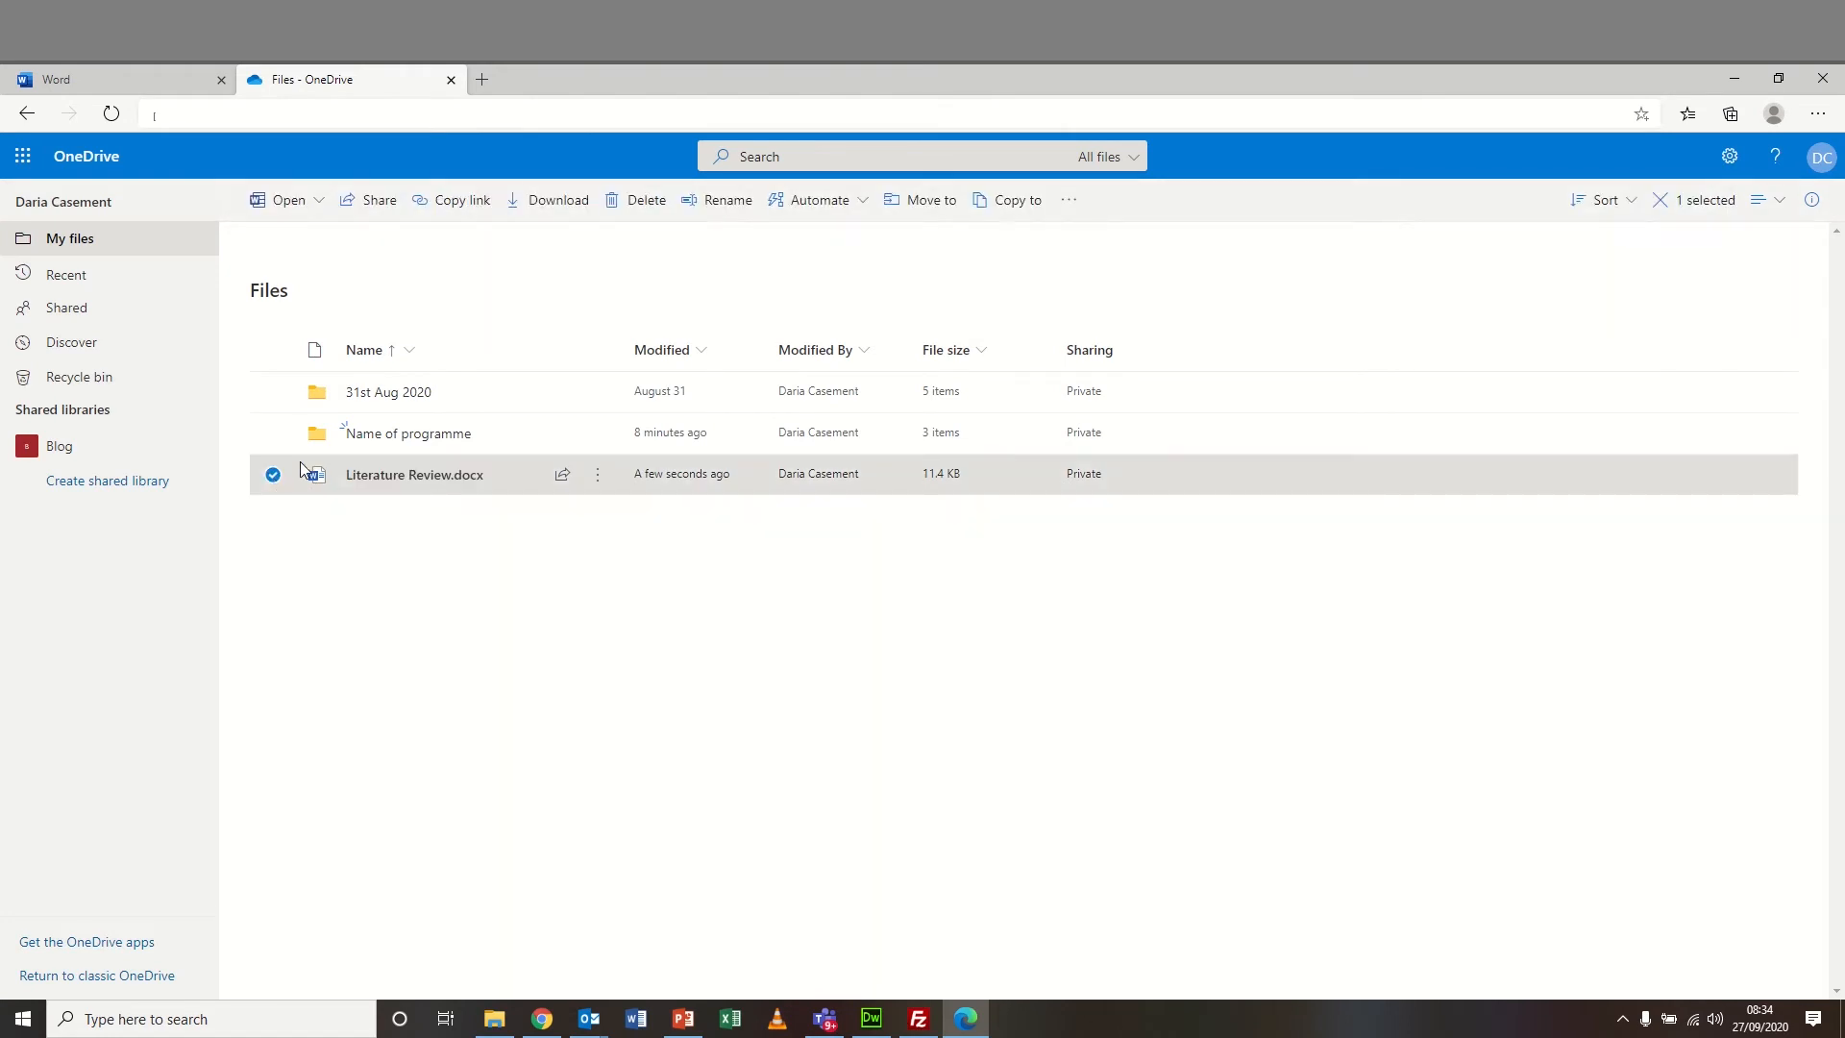
pyautogui.click(594, 476)
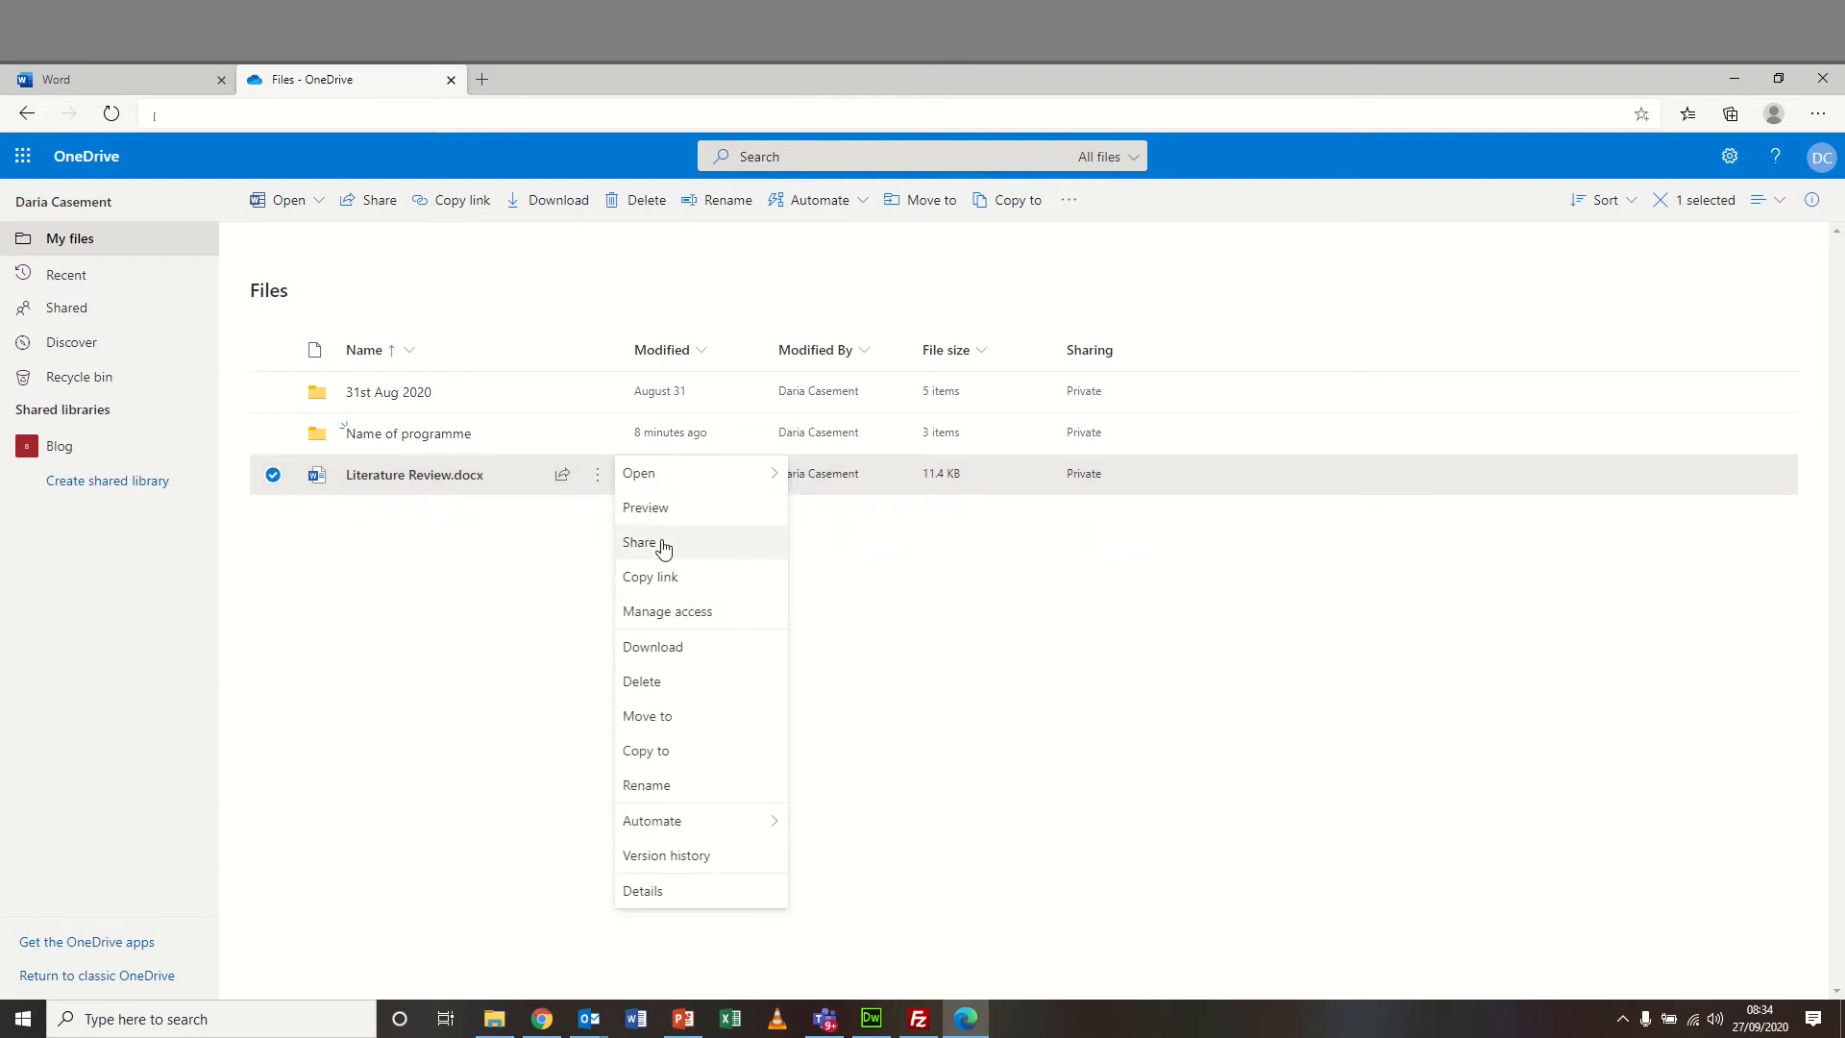
pyautogui.click(697, 722)
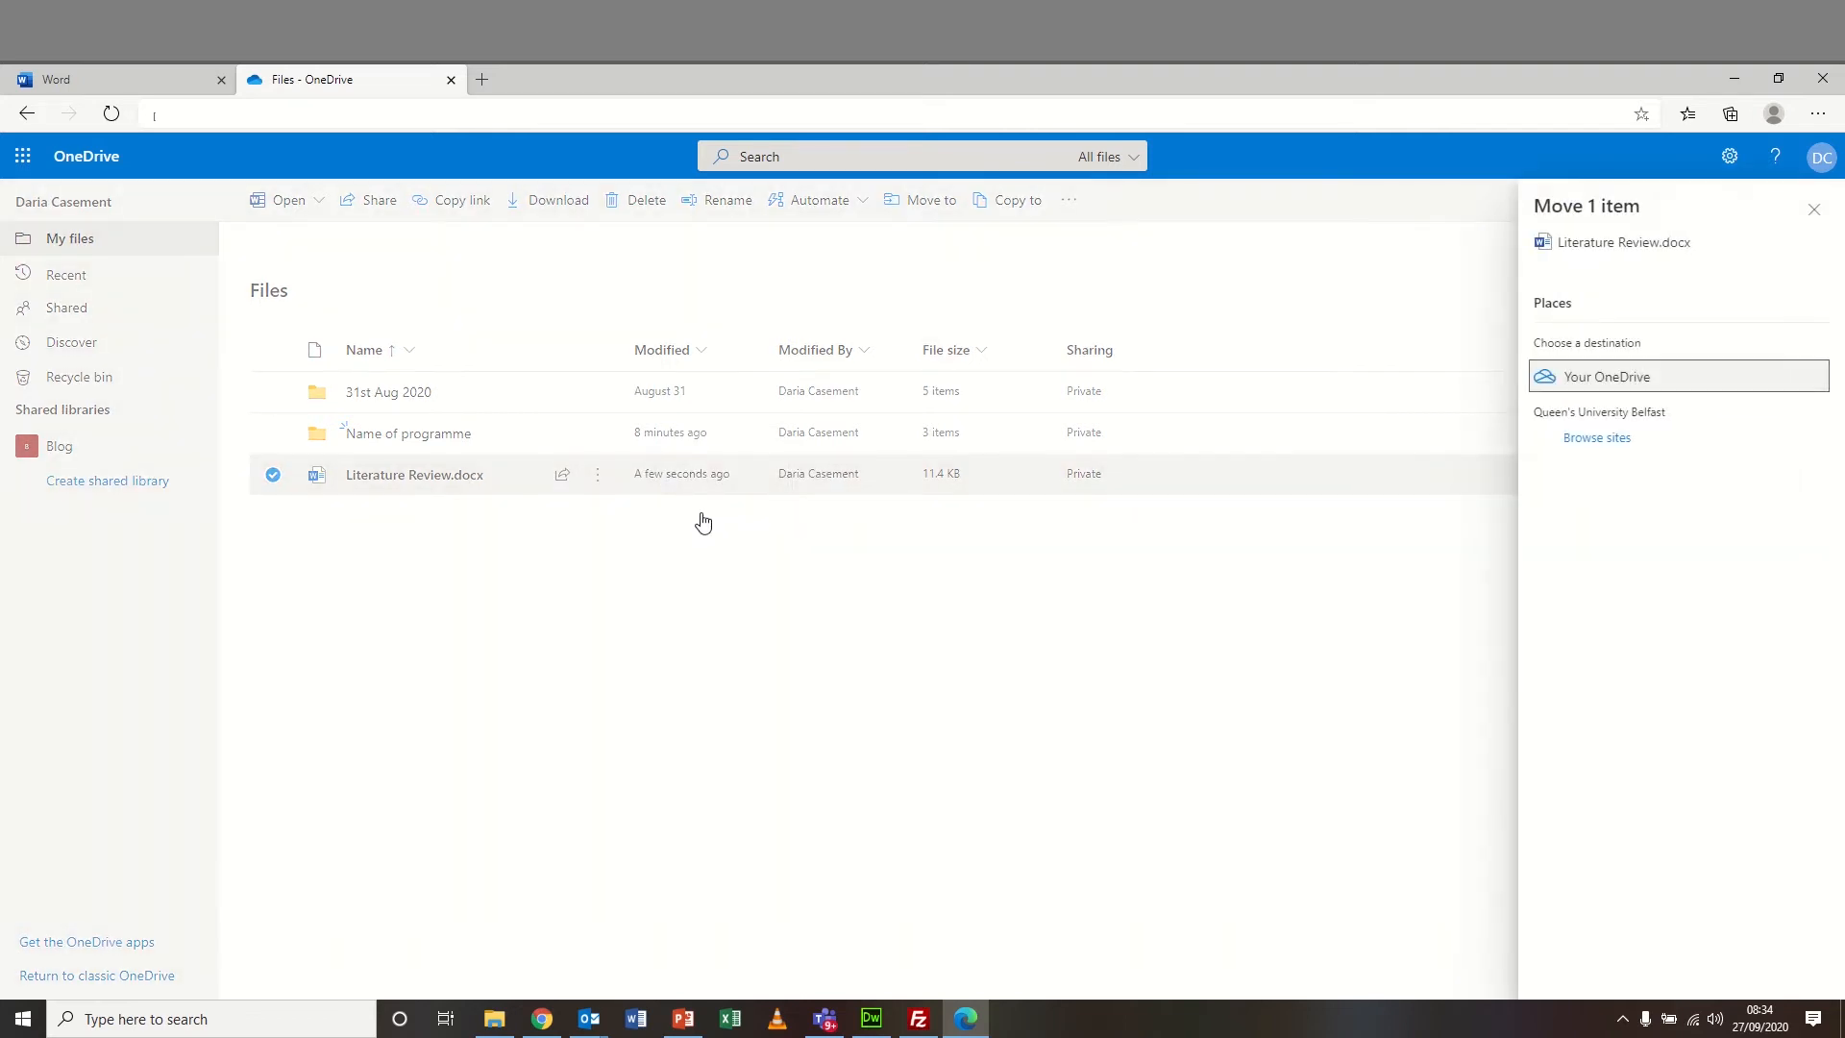
pyautogui.click(1591, 382)
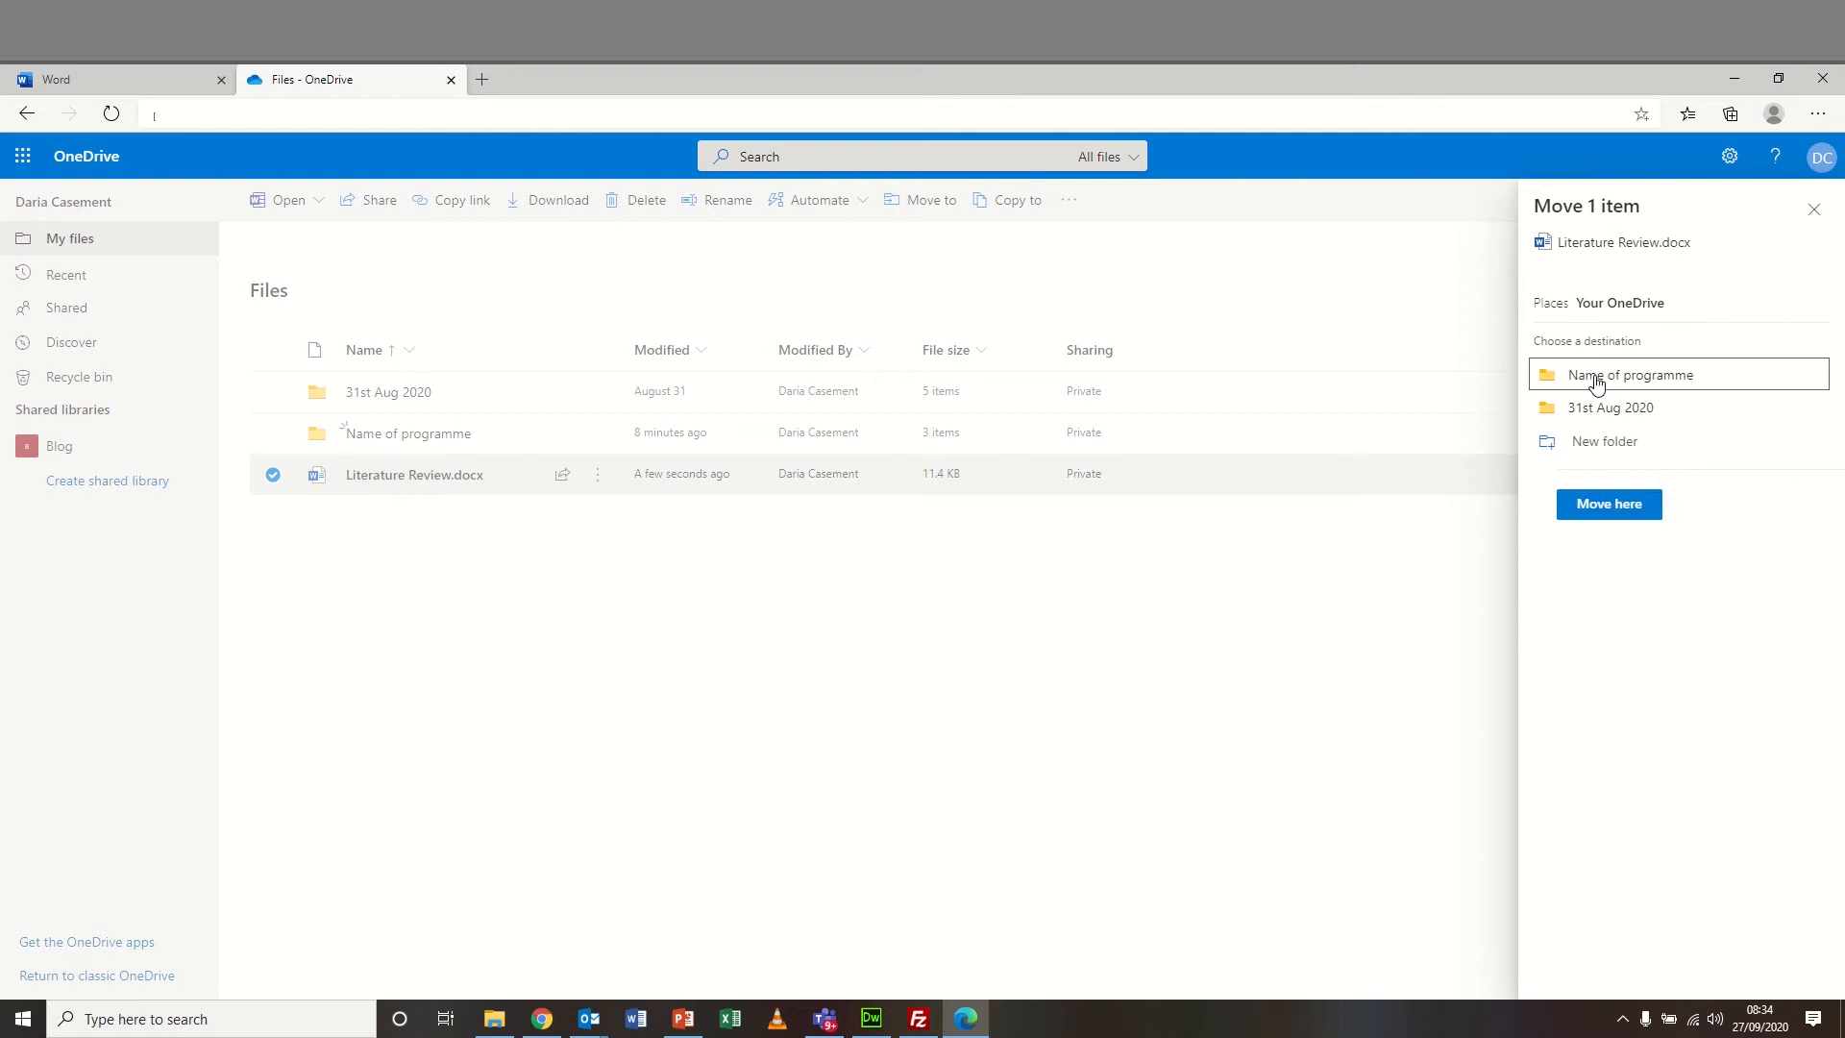
pyautogui.click(1593, 380)
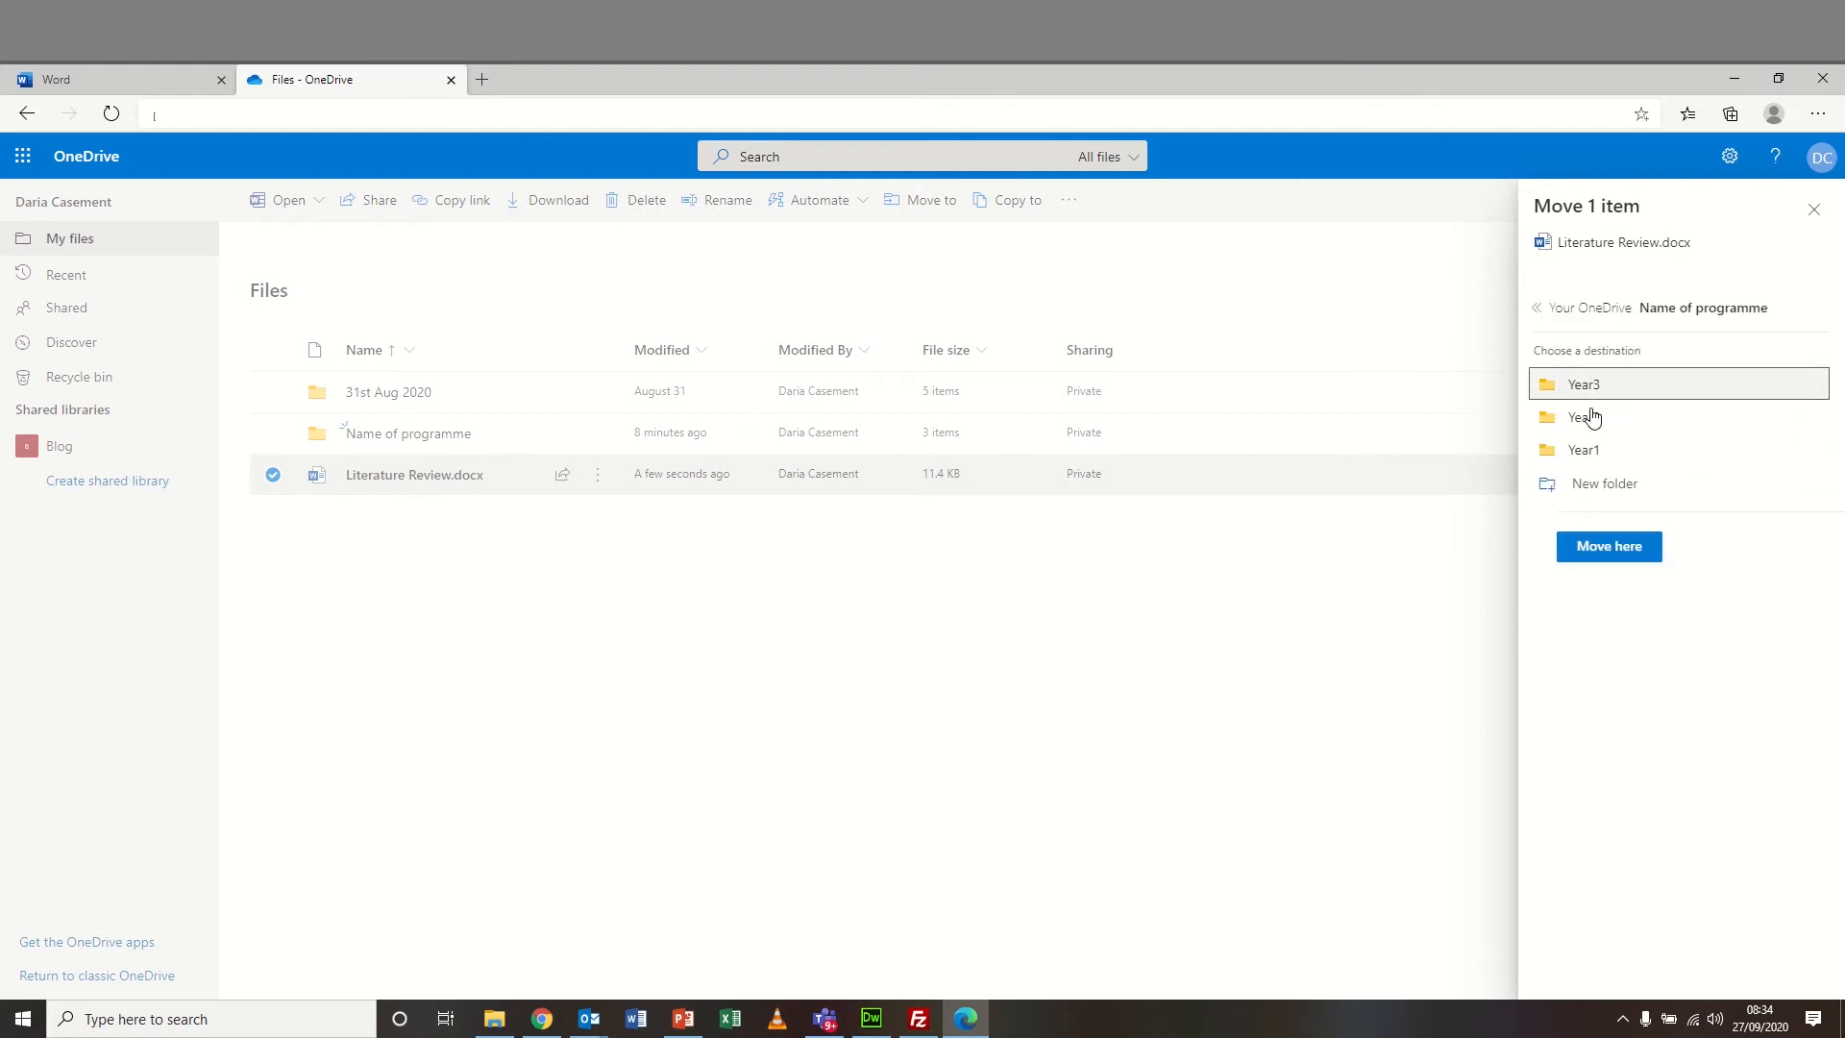
pyautogui.click(1585, 452)
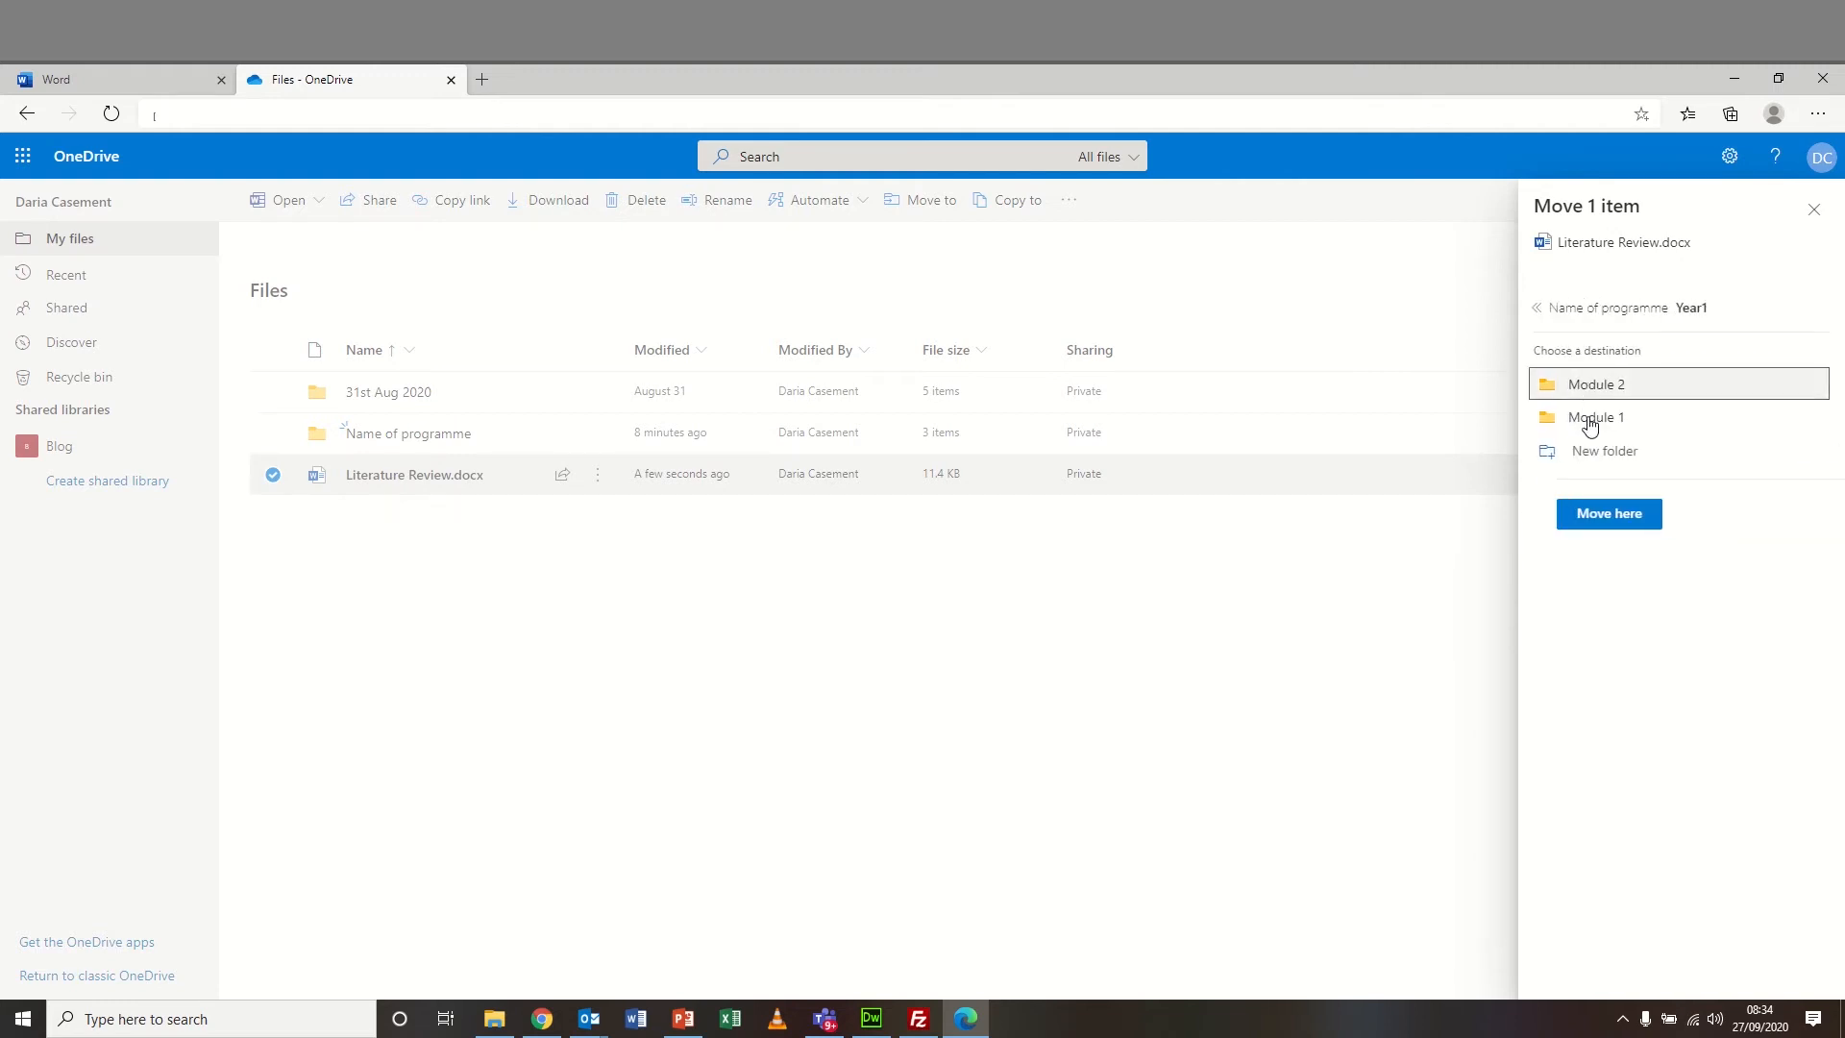
pyautogui.click(1590, 418)
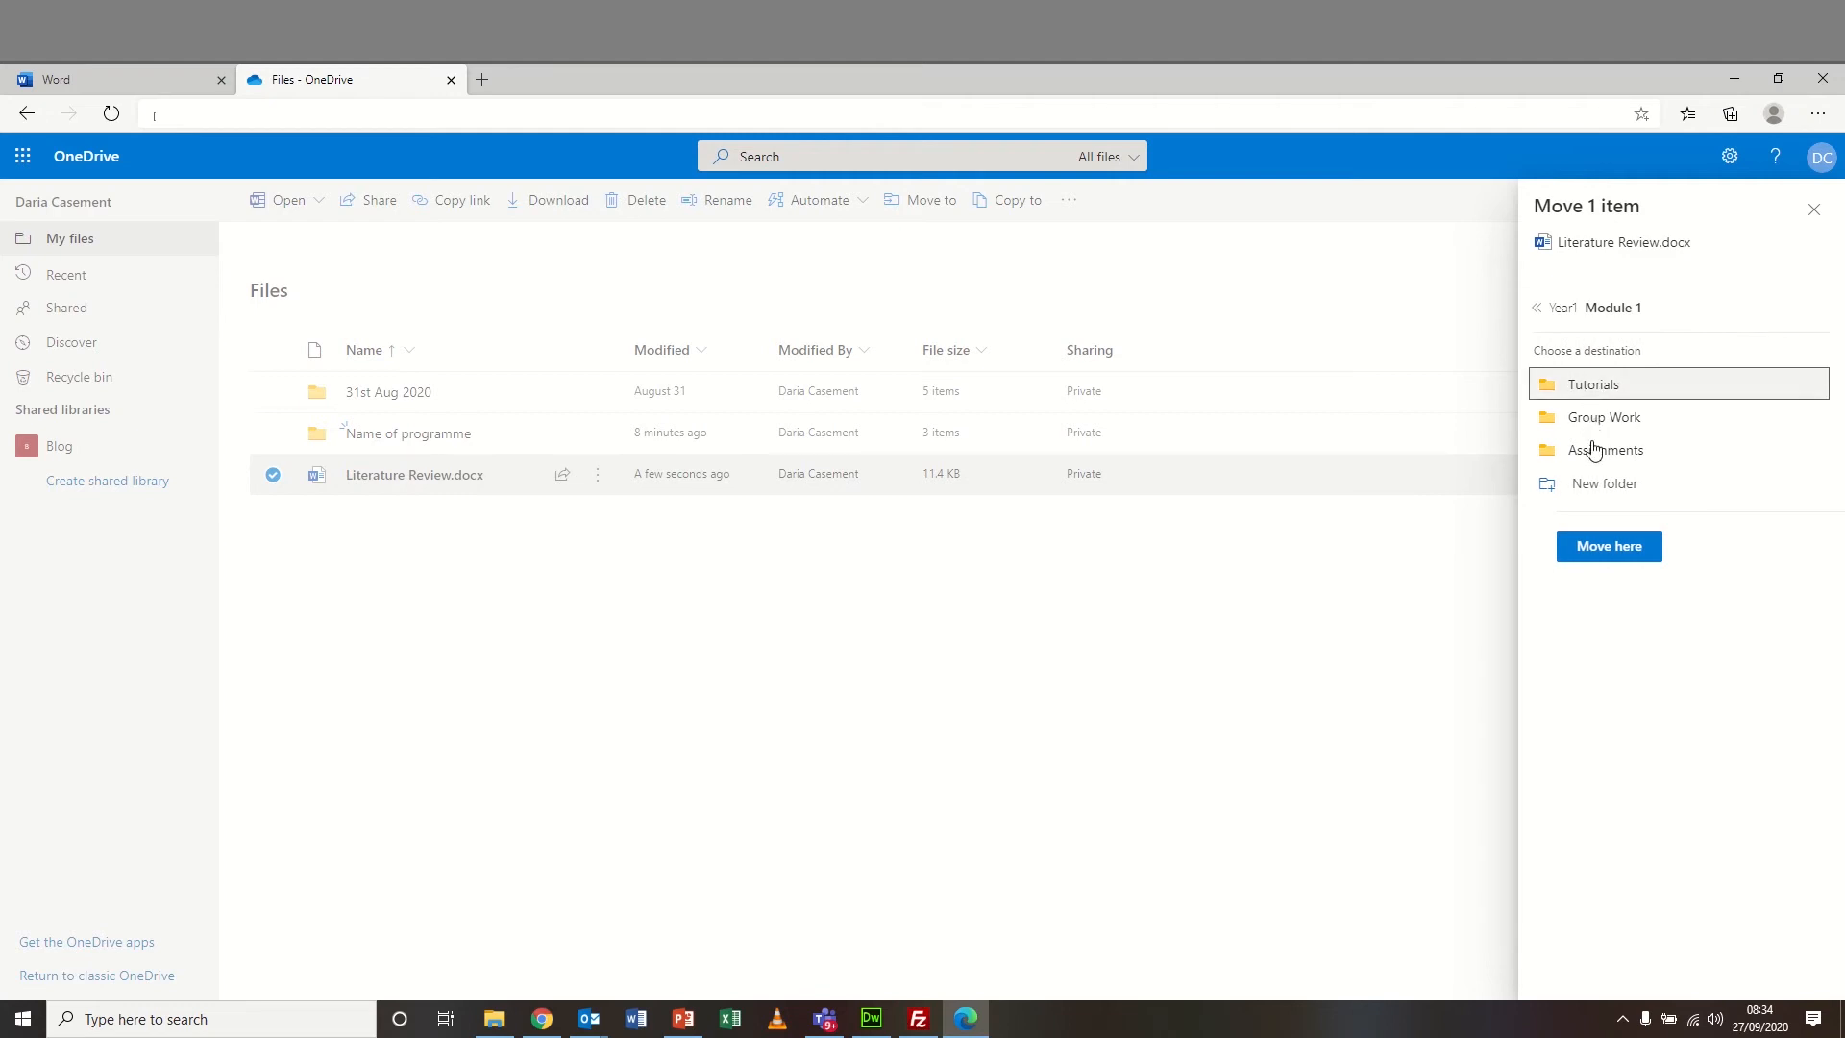
pyautogui.click(1592, 449)
pyautogui.click(1593, 452)
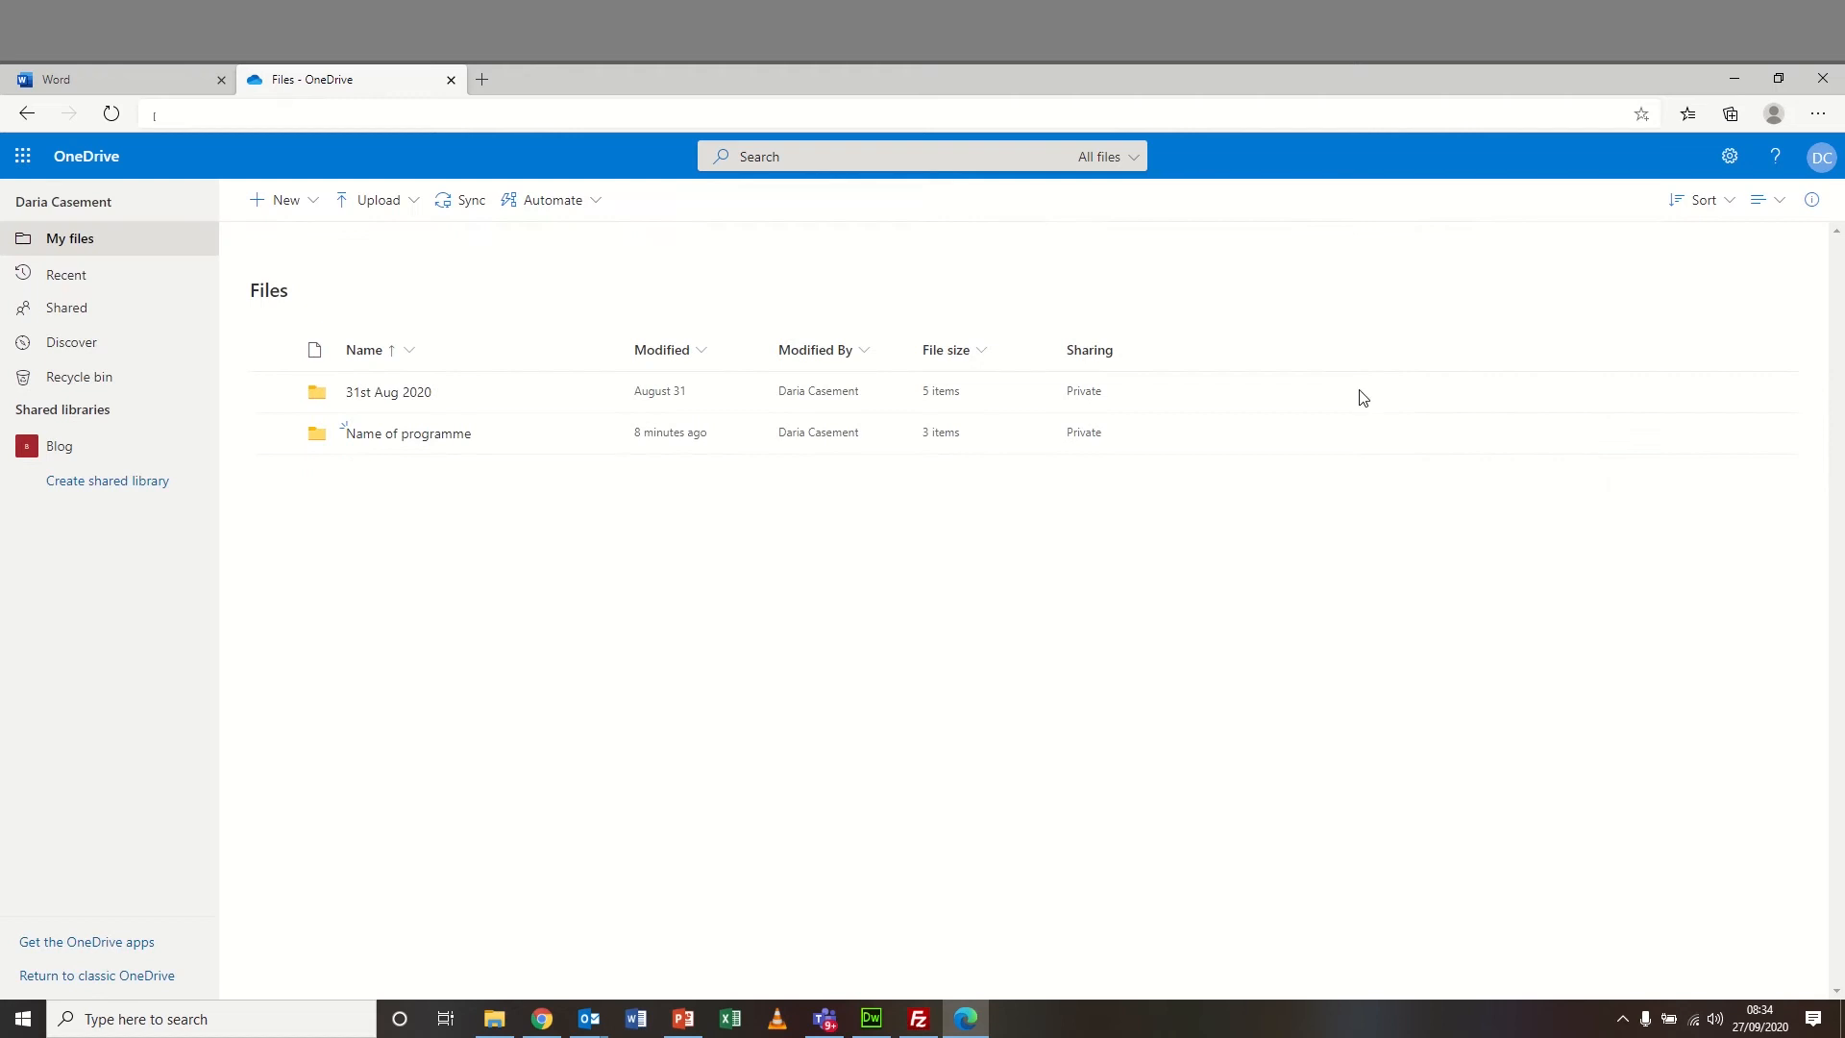
# - Check the contents of the Assignments folder under Name of programme, Year1, Module 1, and return to the top-level Files list
pyautogui.click(414, 434)
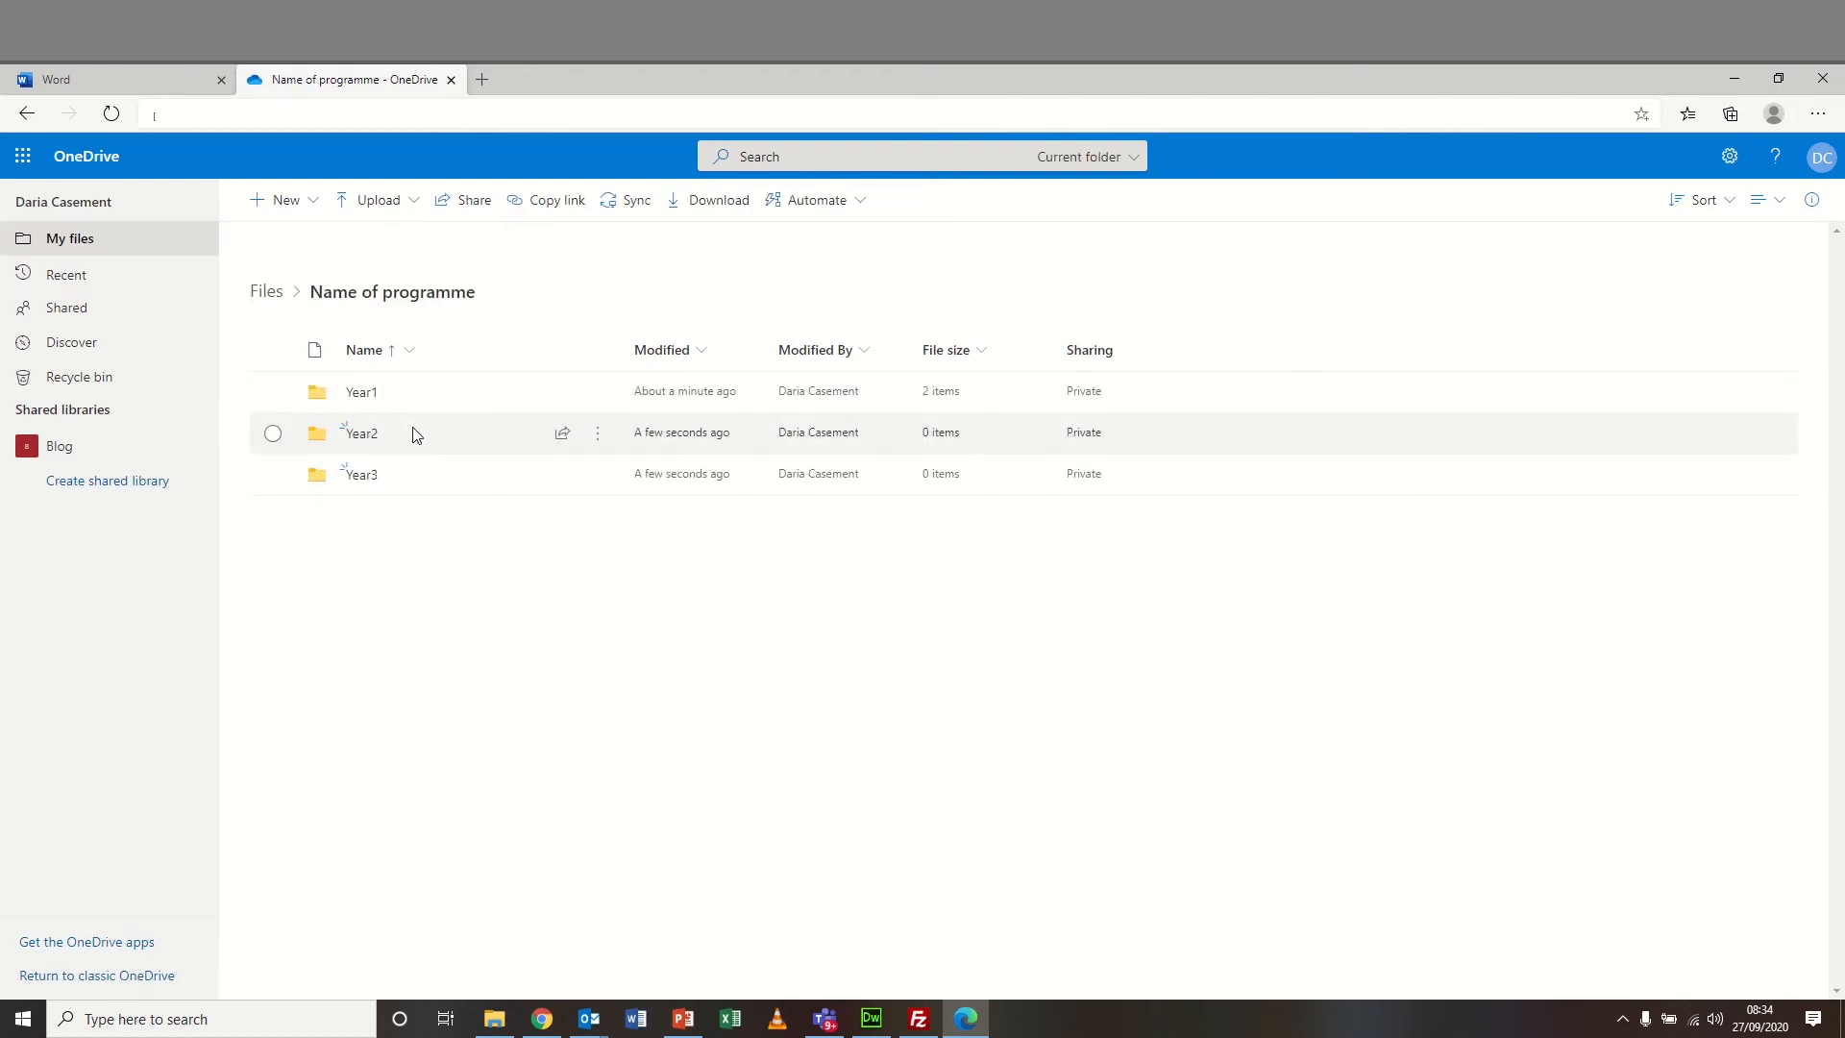
pyautogui.click(362, 393)
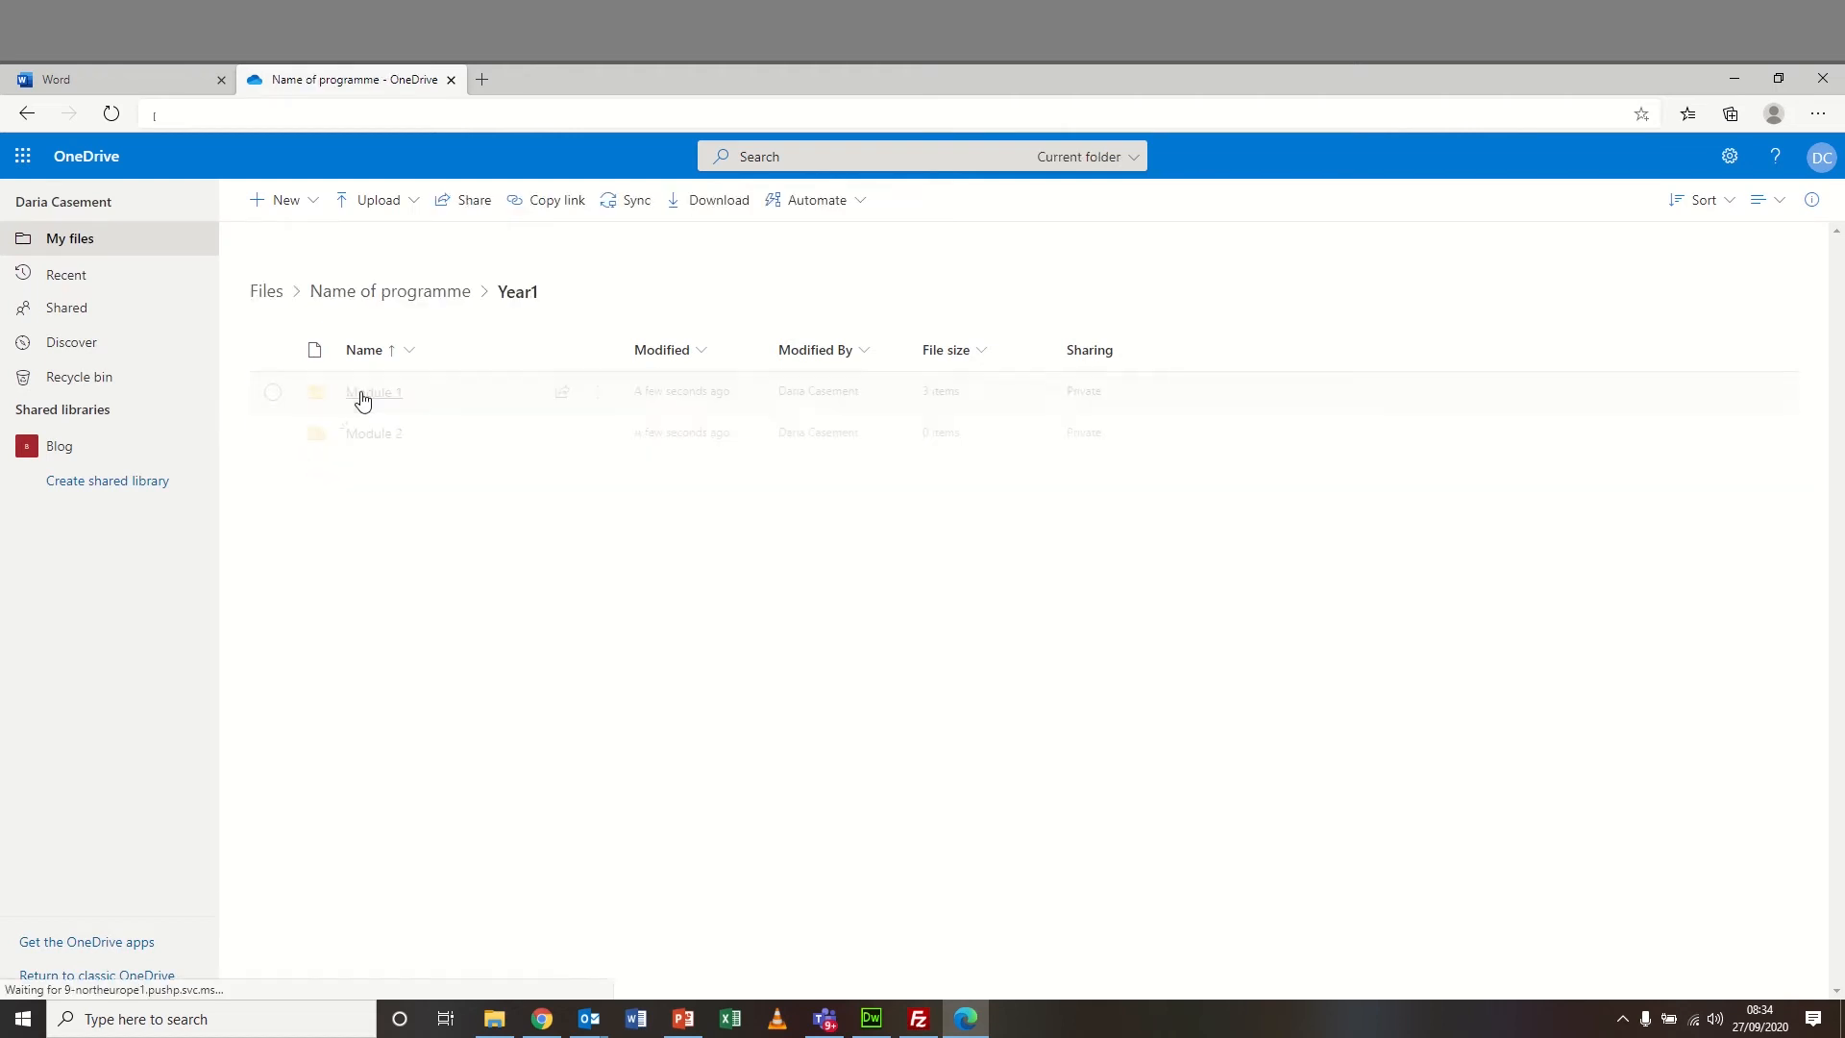
pyautogui.click(364, 396)
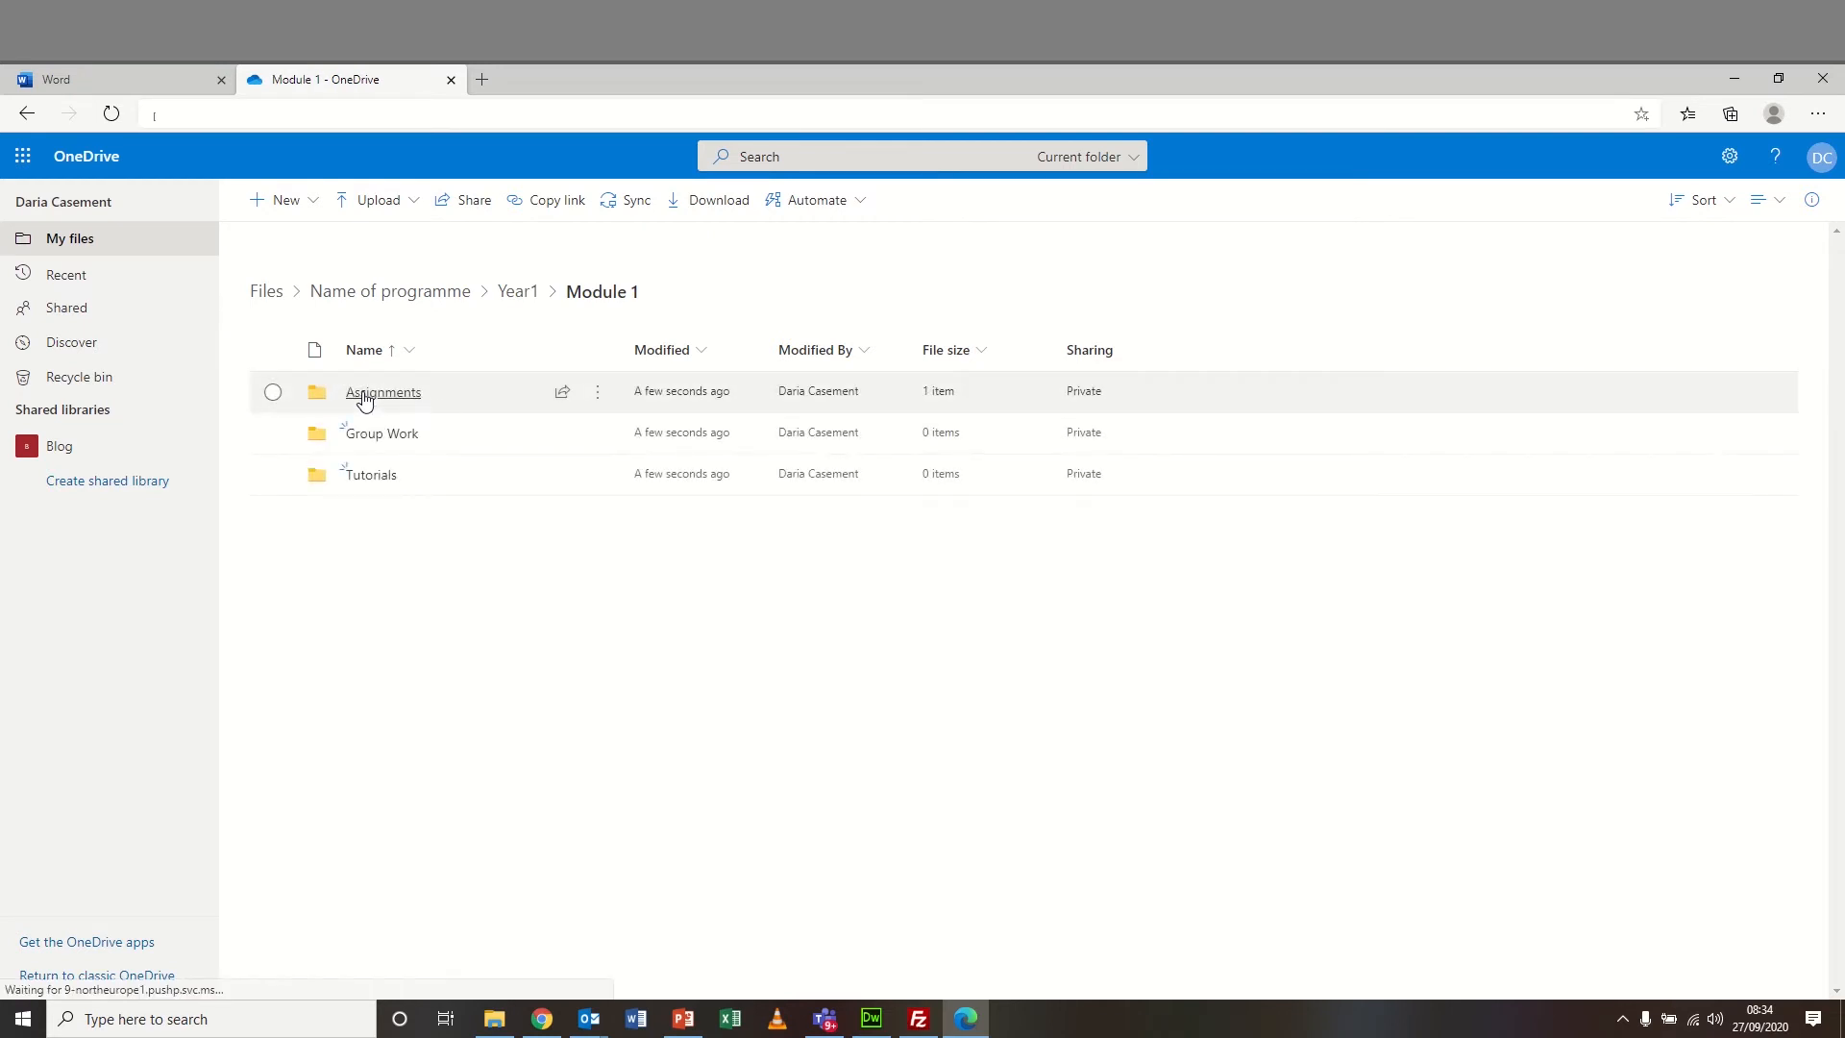
pyautogui.click(364, 394)
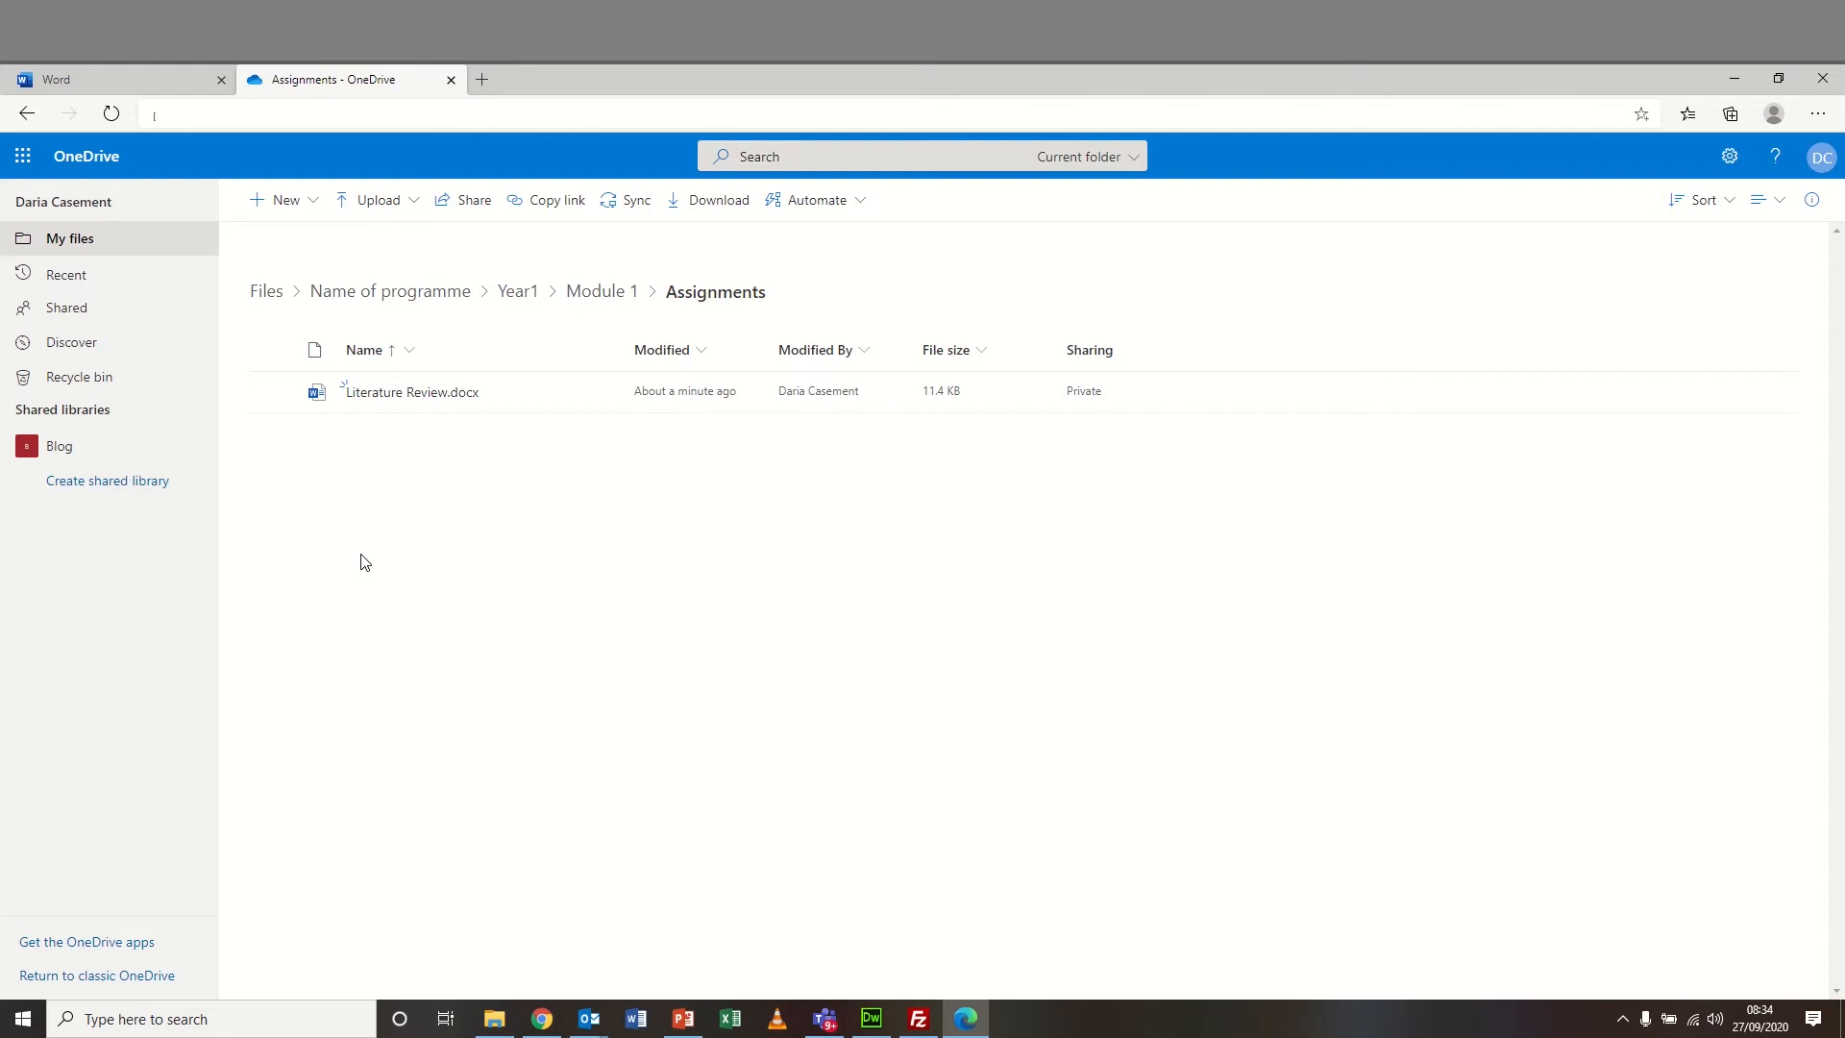
pyautogui.click(267, 293)
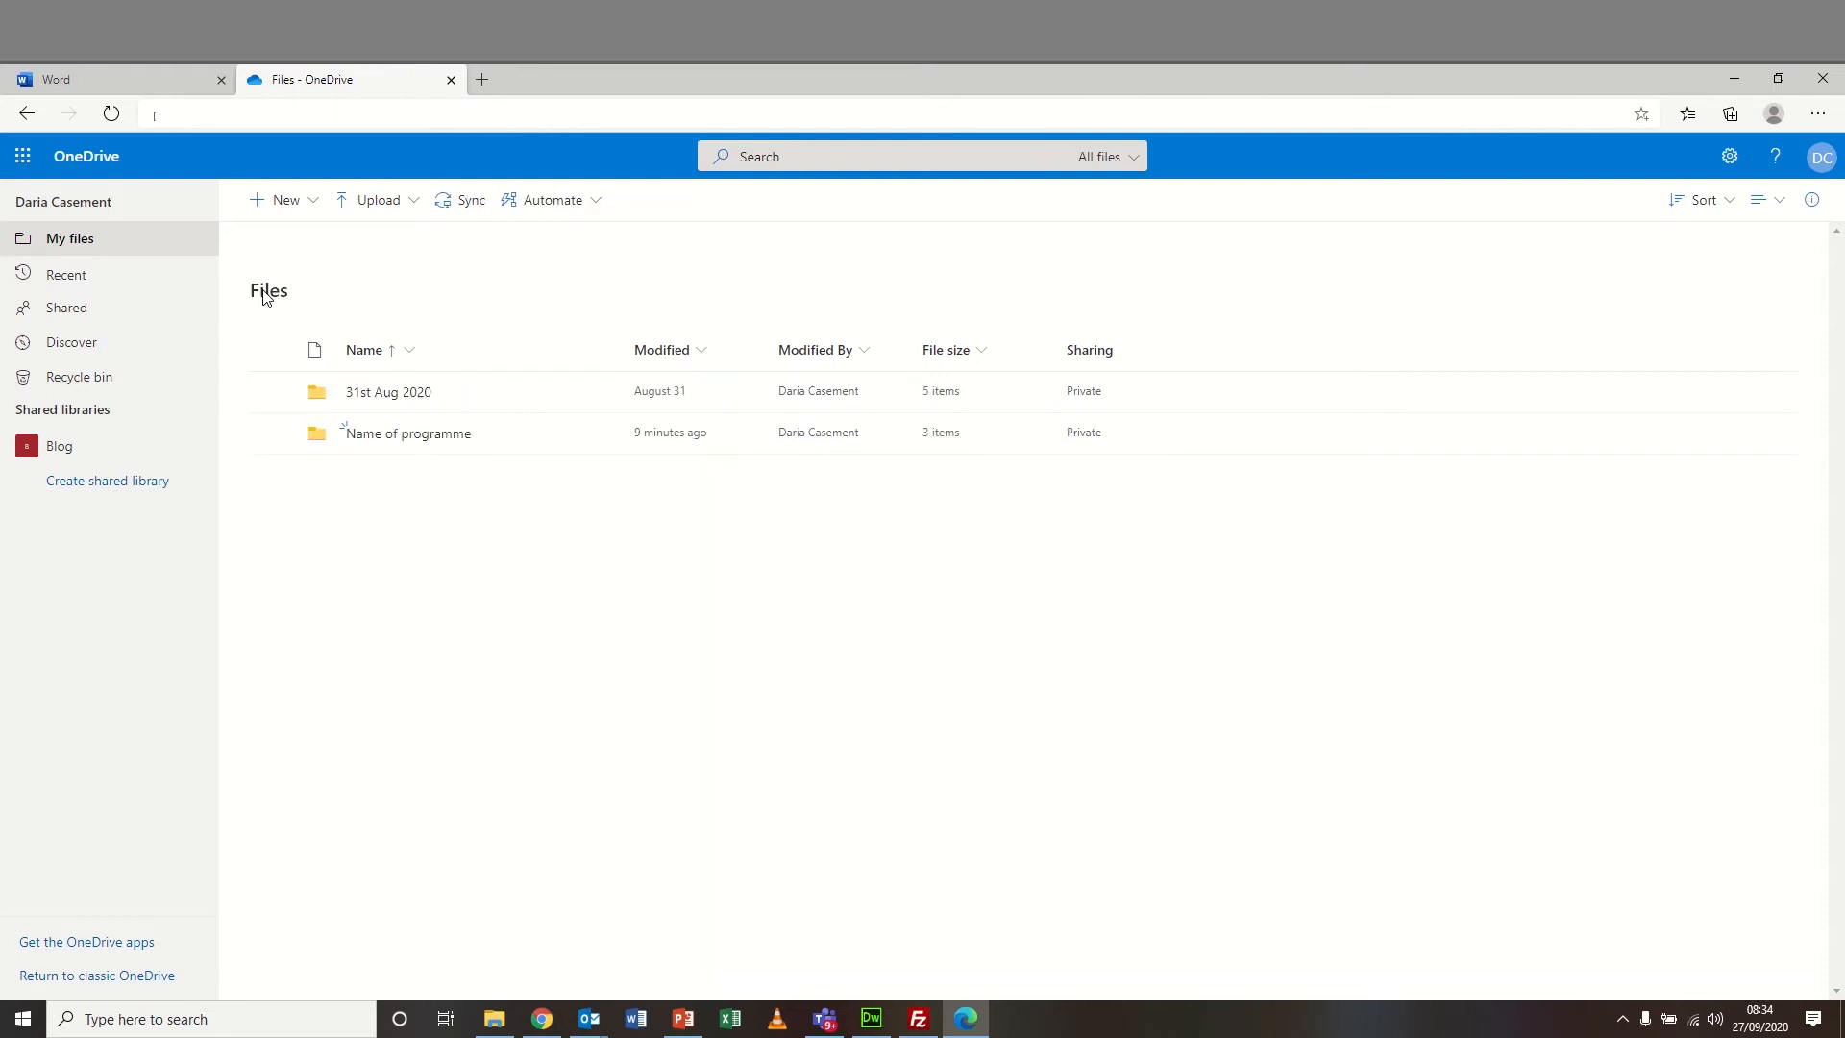
# - Switch to PowerPoint online, create a new blank presentation and enter "Hello" as the first slide's title
pyautogui.click(115, 79)
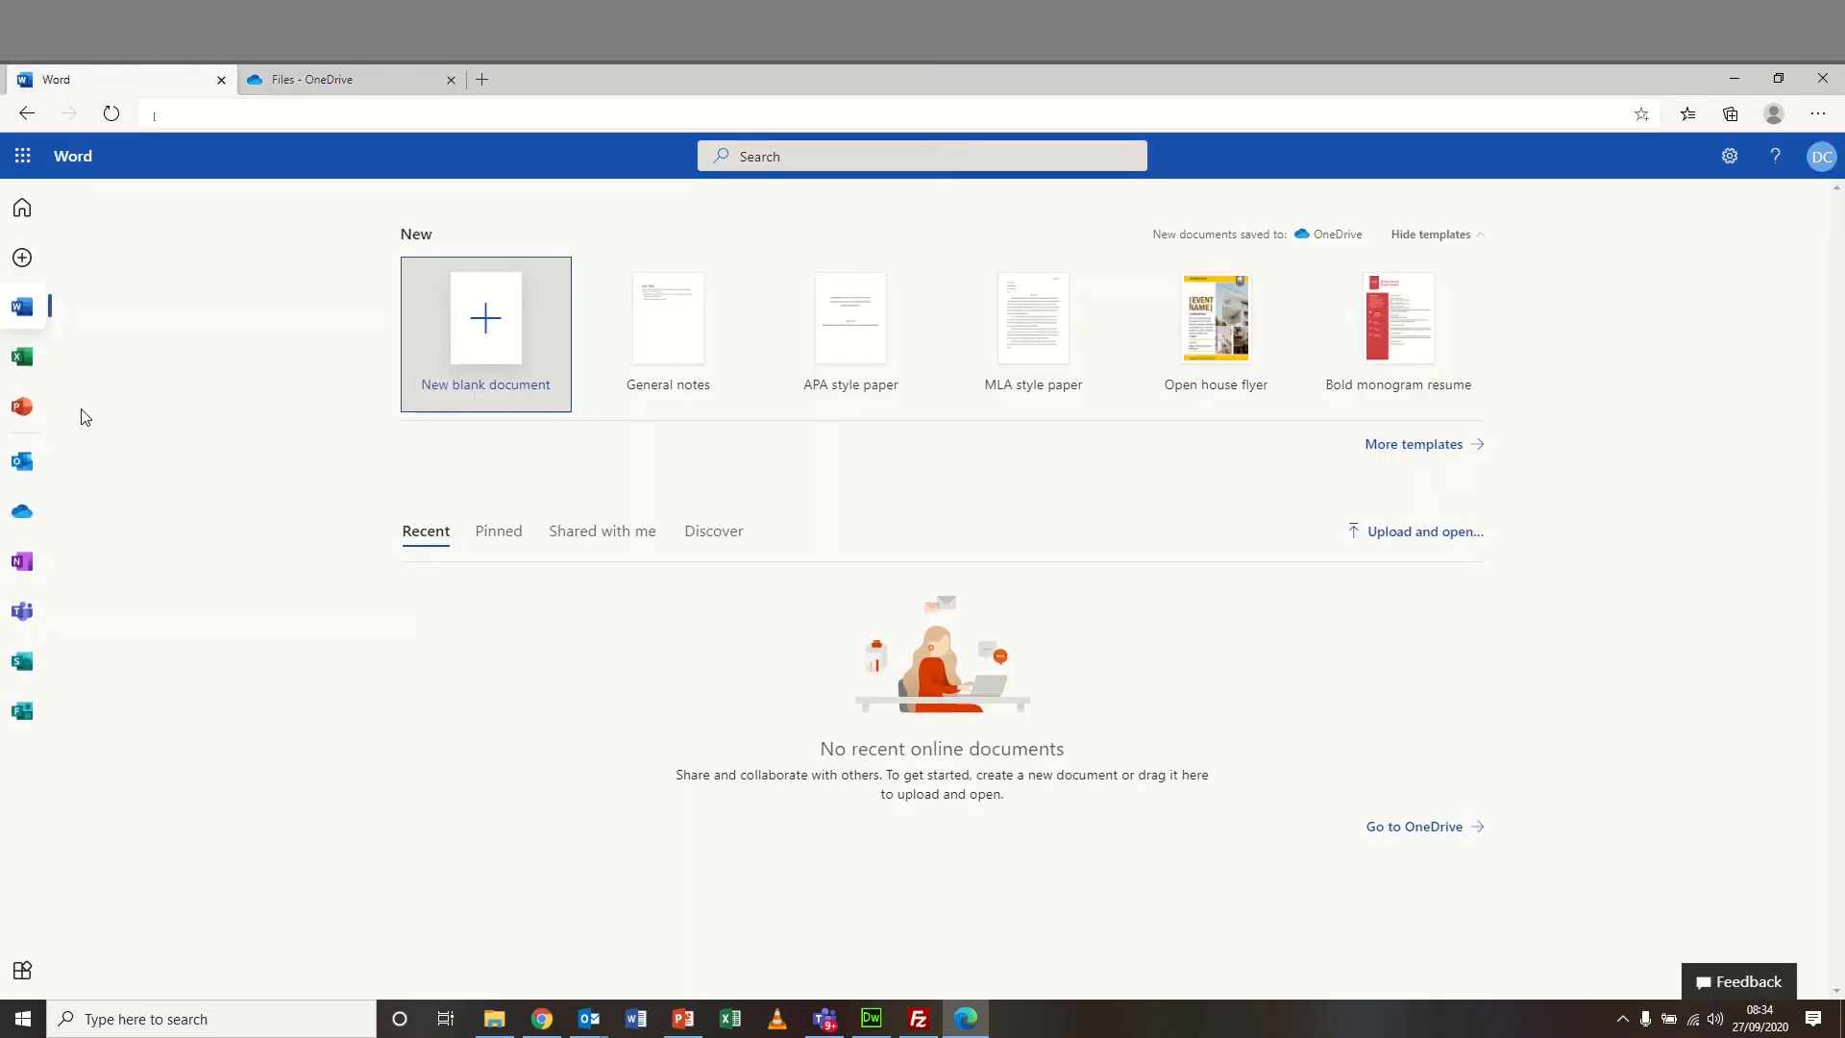
pyautogui.click(24, 411)
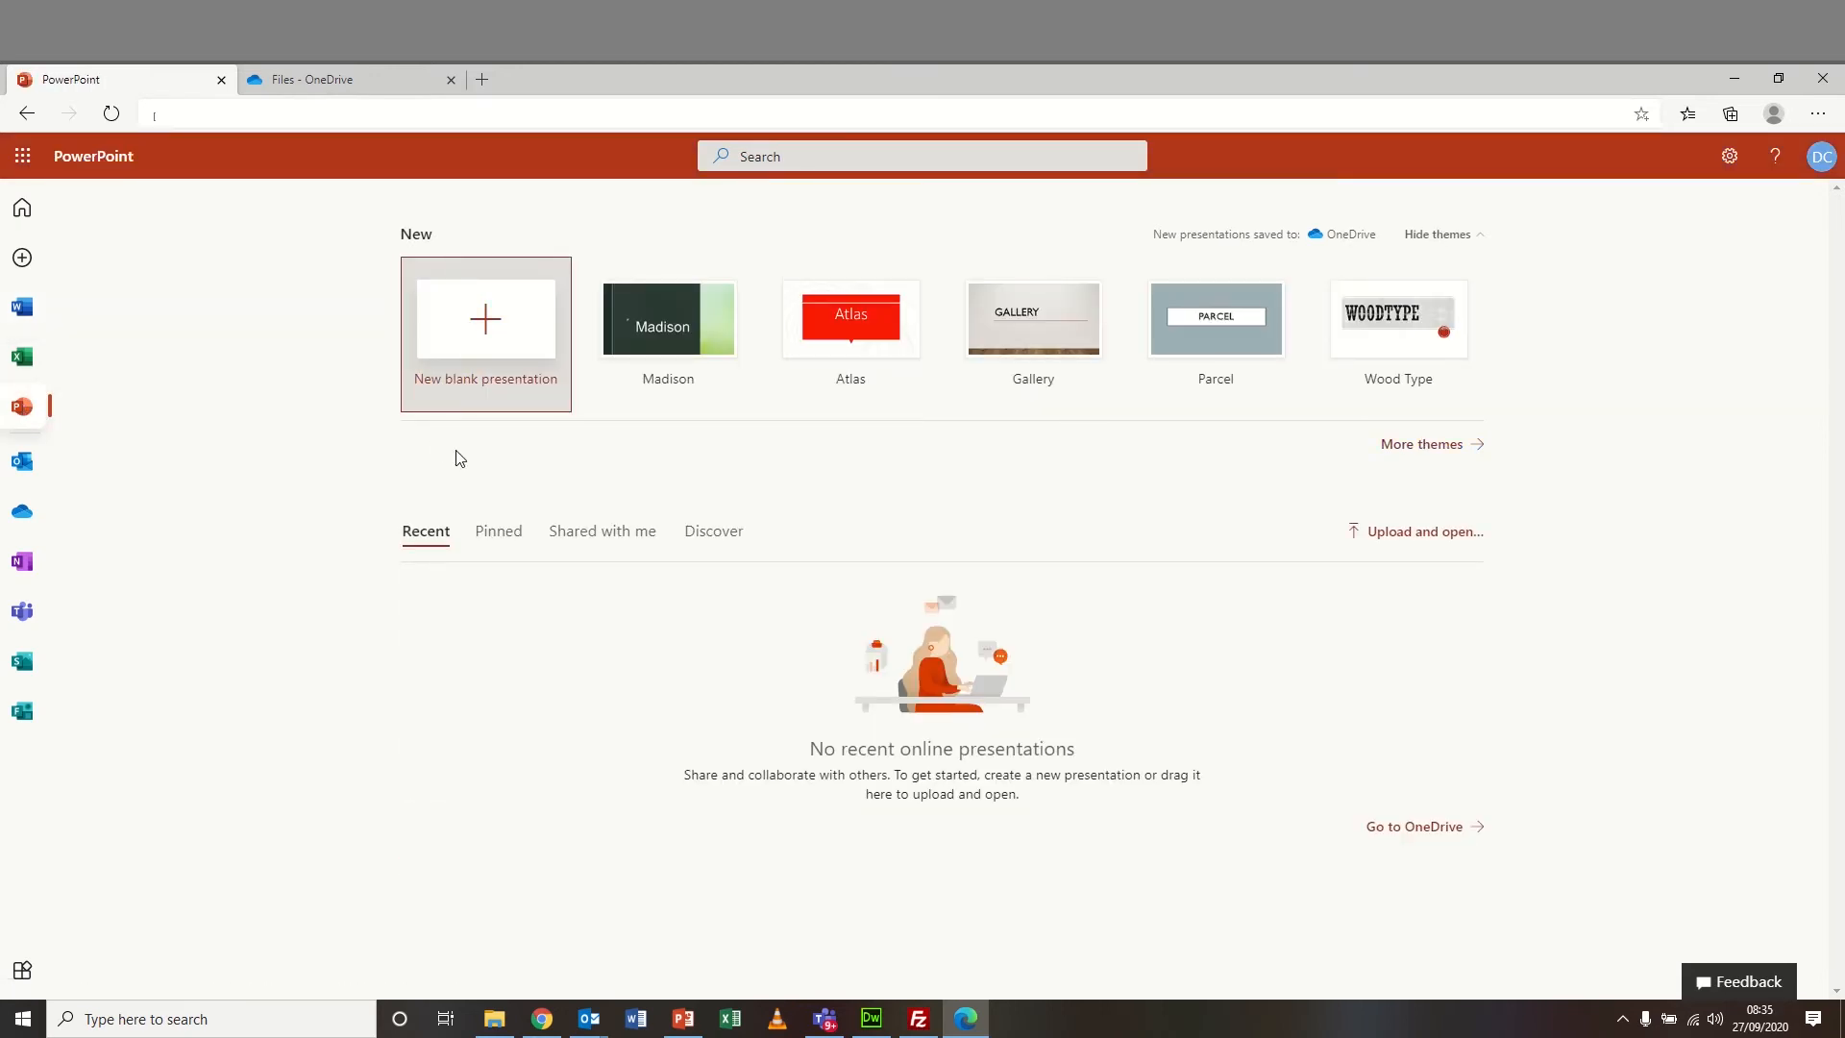
pyautogui.click(510, 327)
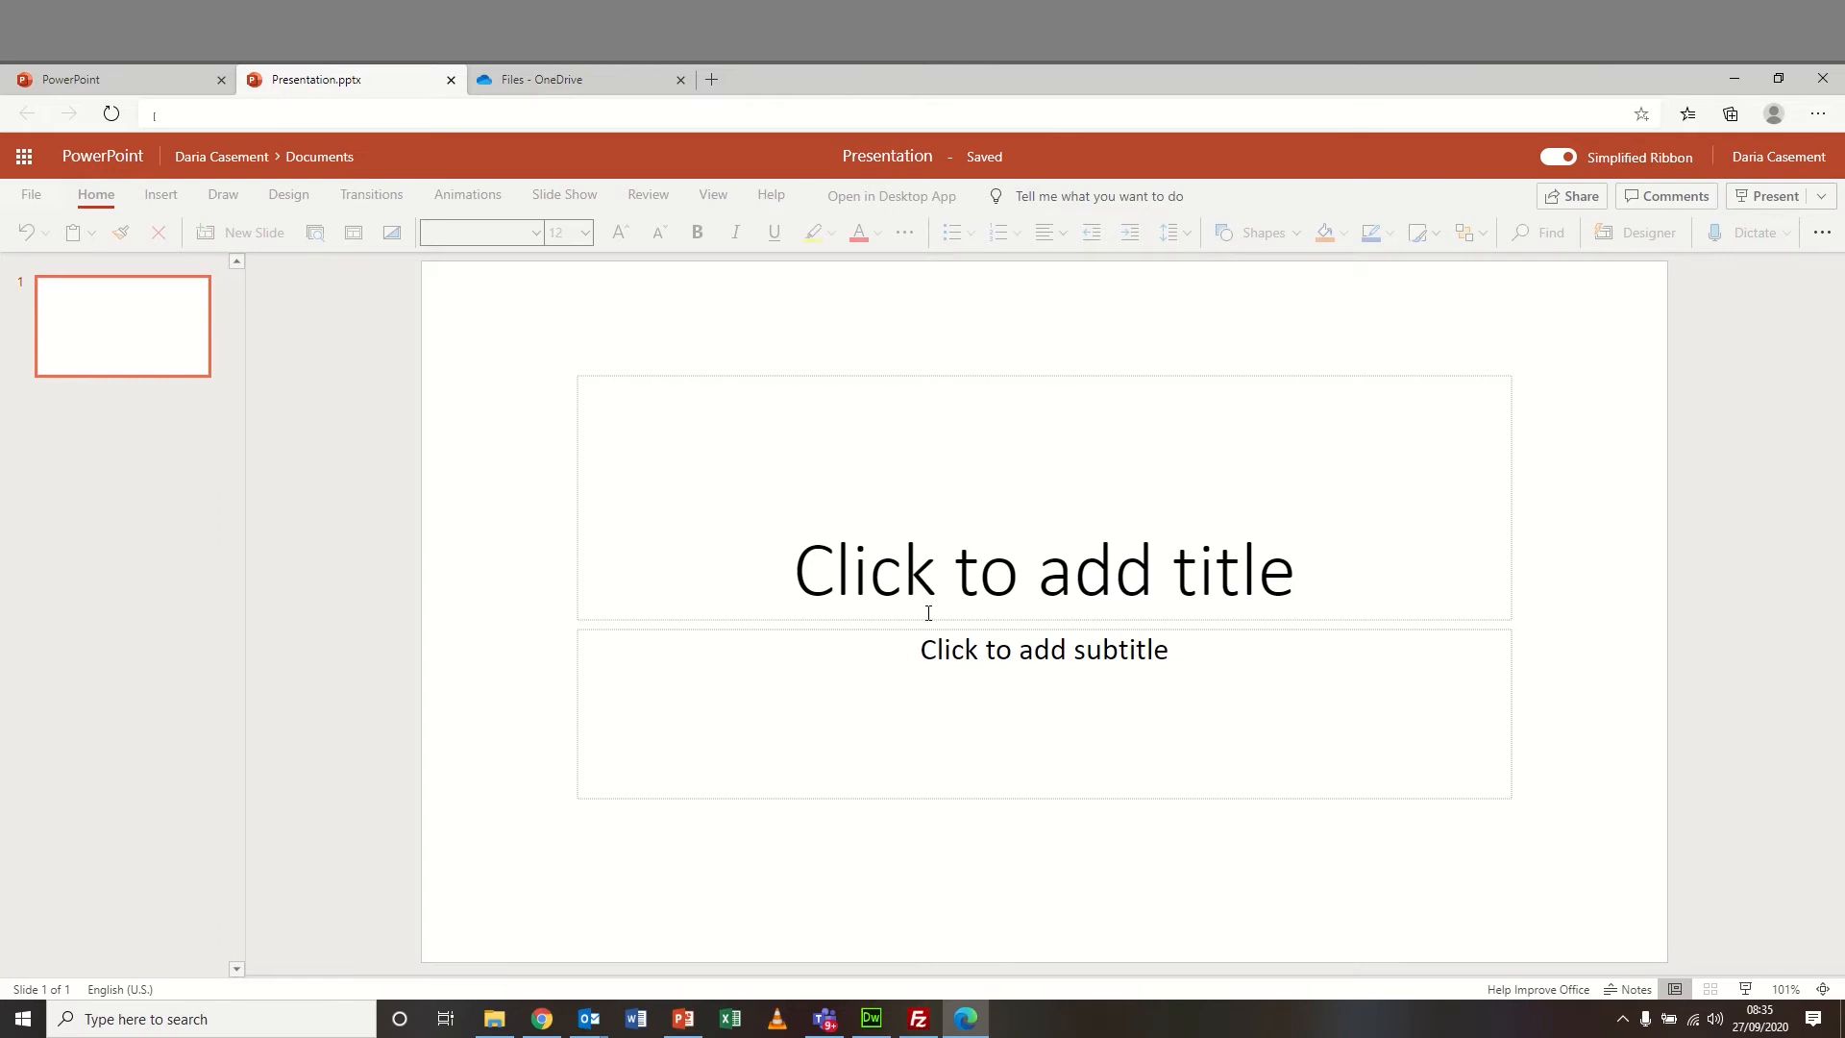
pyautogui.click(949, 575)
pyautogui.write('Hello')
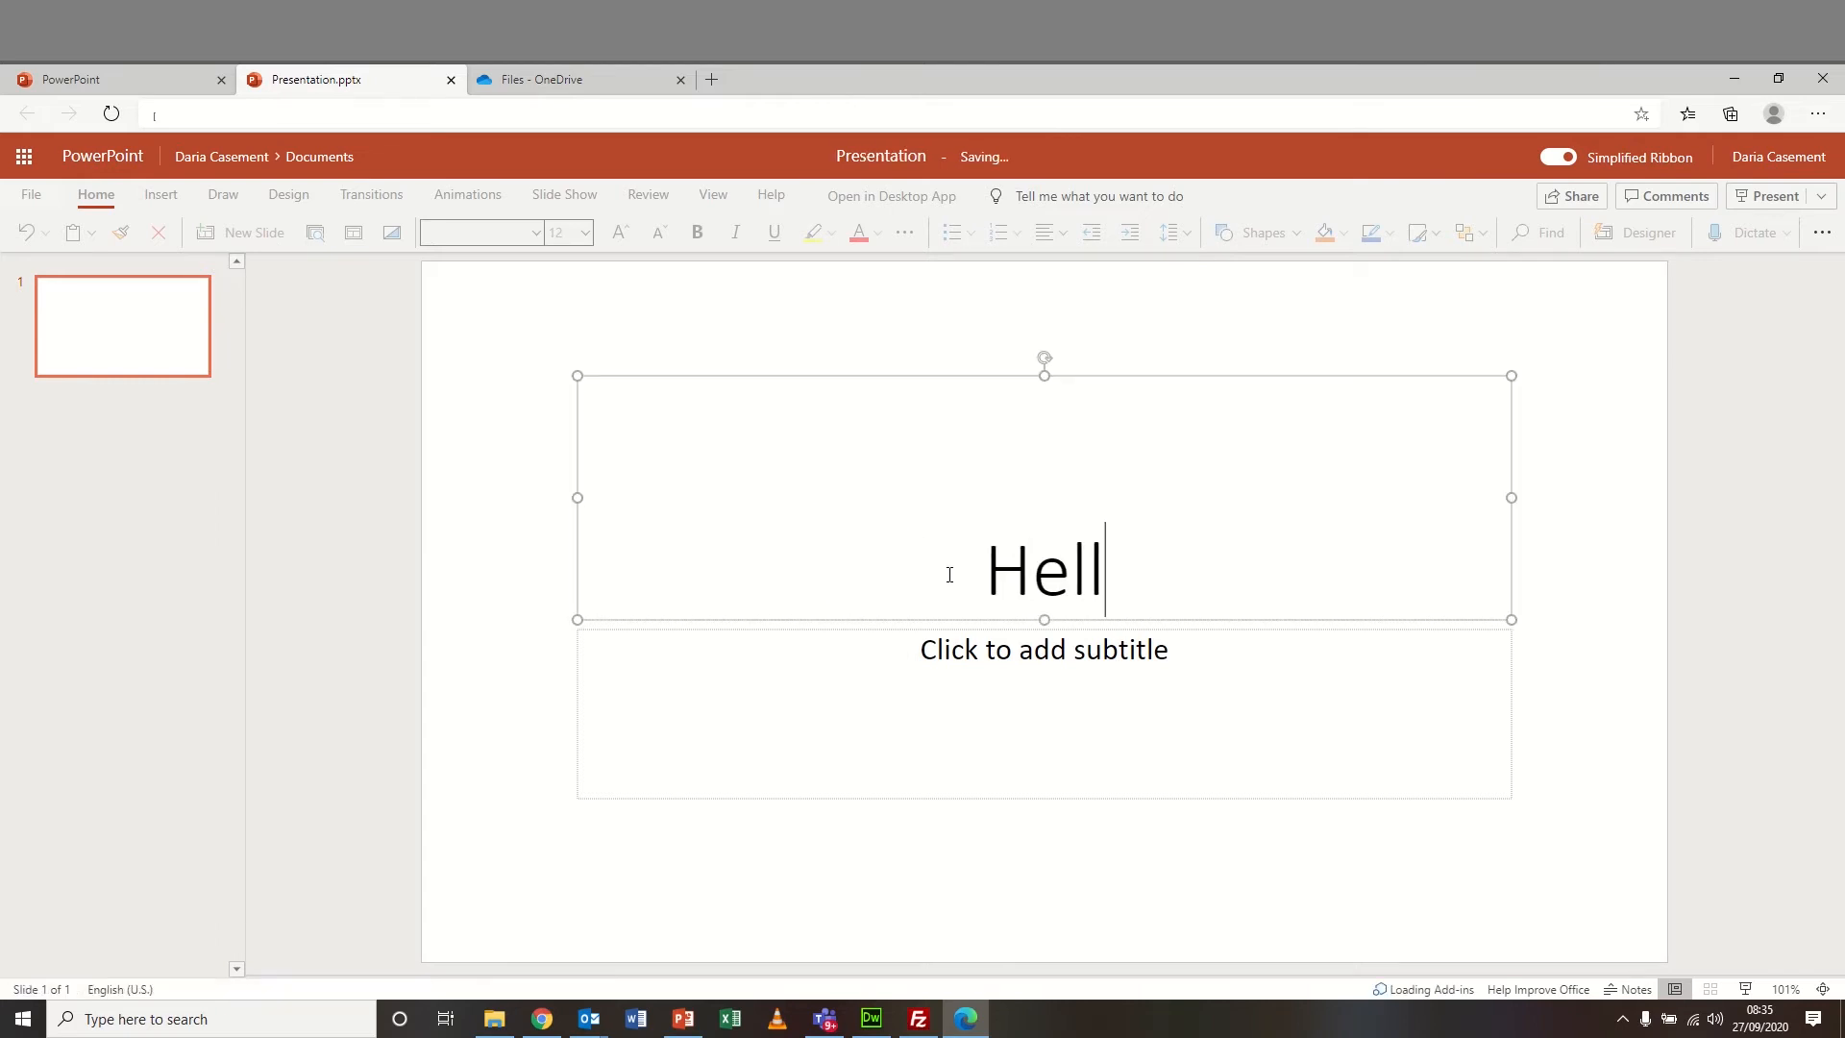
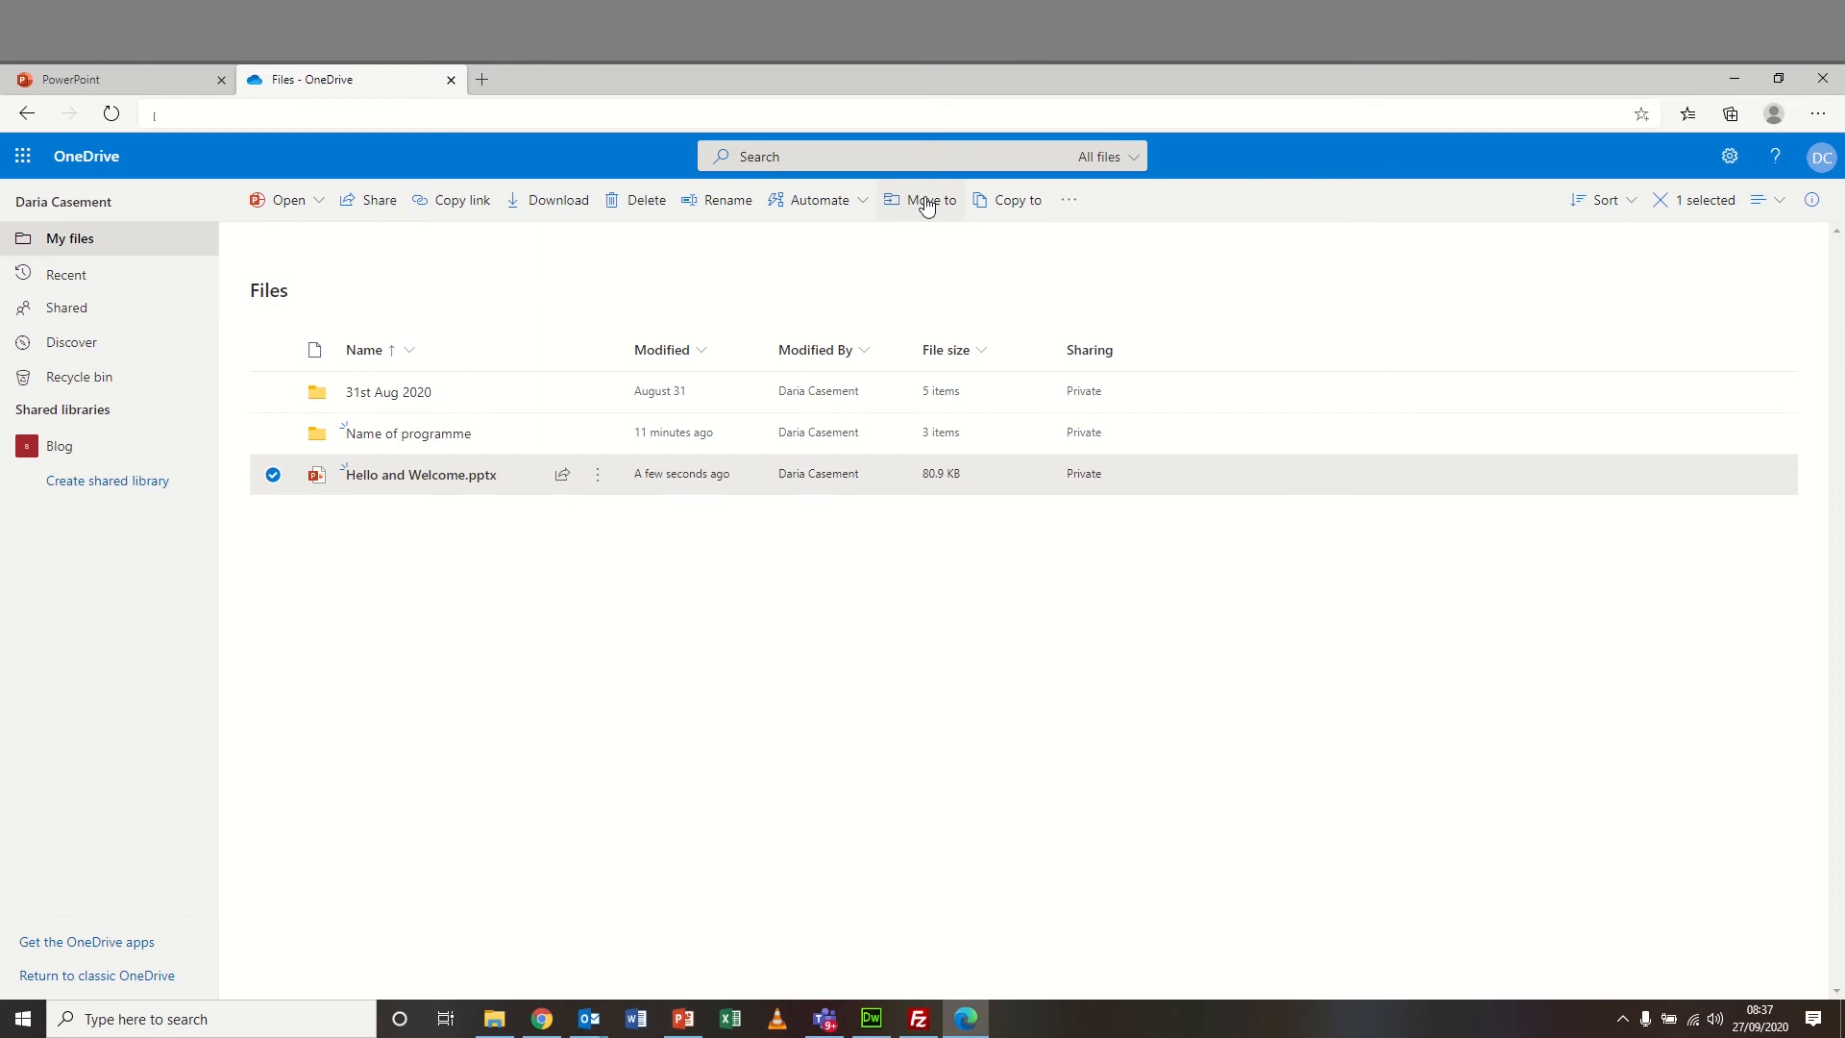
# - Move Hello and Welcome.pptx into the Group Work folder under Name of programme, Year1, Module 1
pyautogui.click(928, 204)
pyautogui.click(1591, 387)
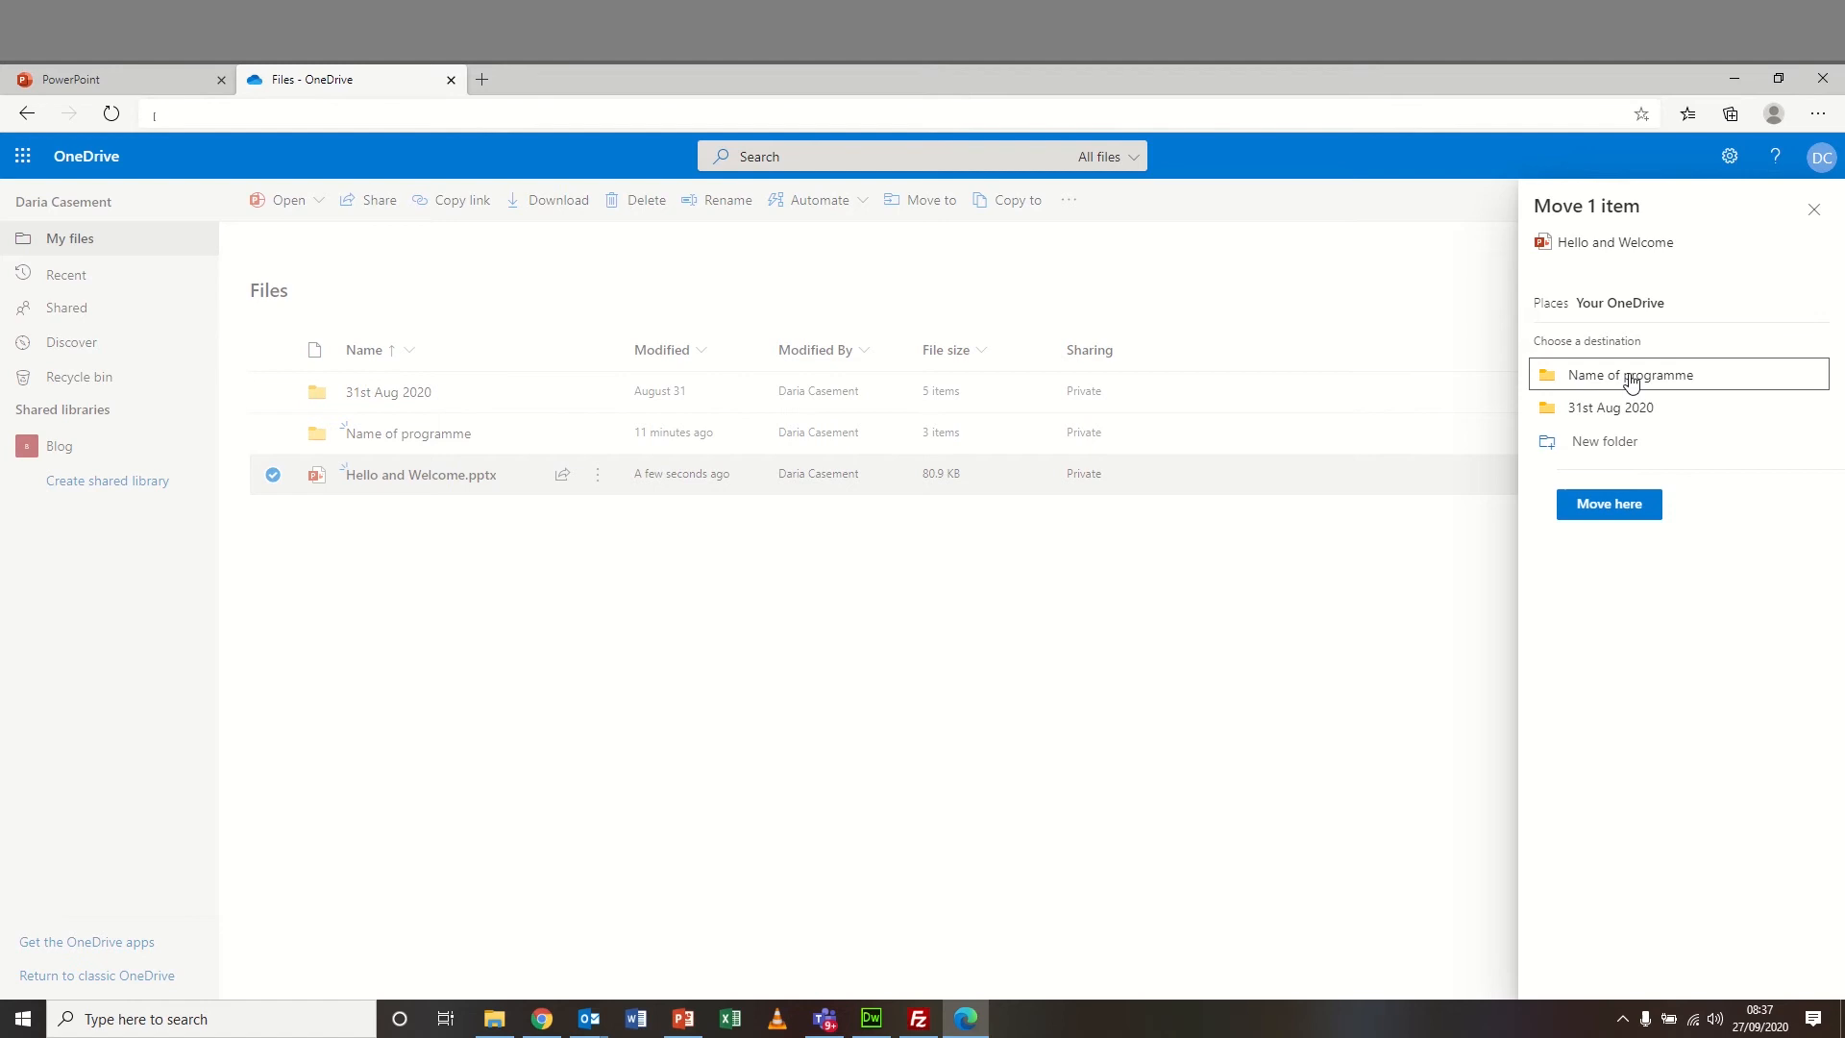
pyautogui.click(1631, 383)
pyautogui.click(1591, 450)
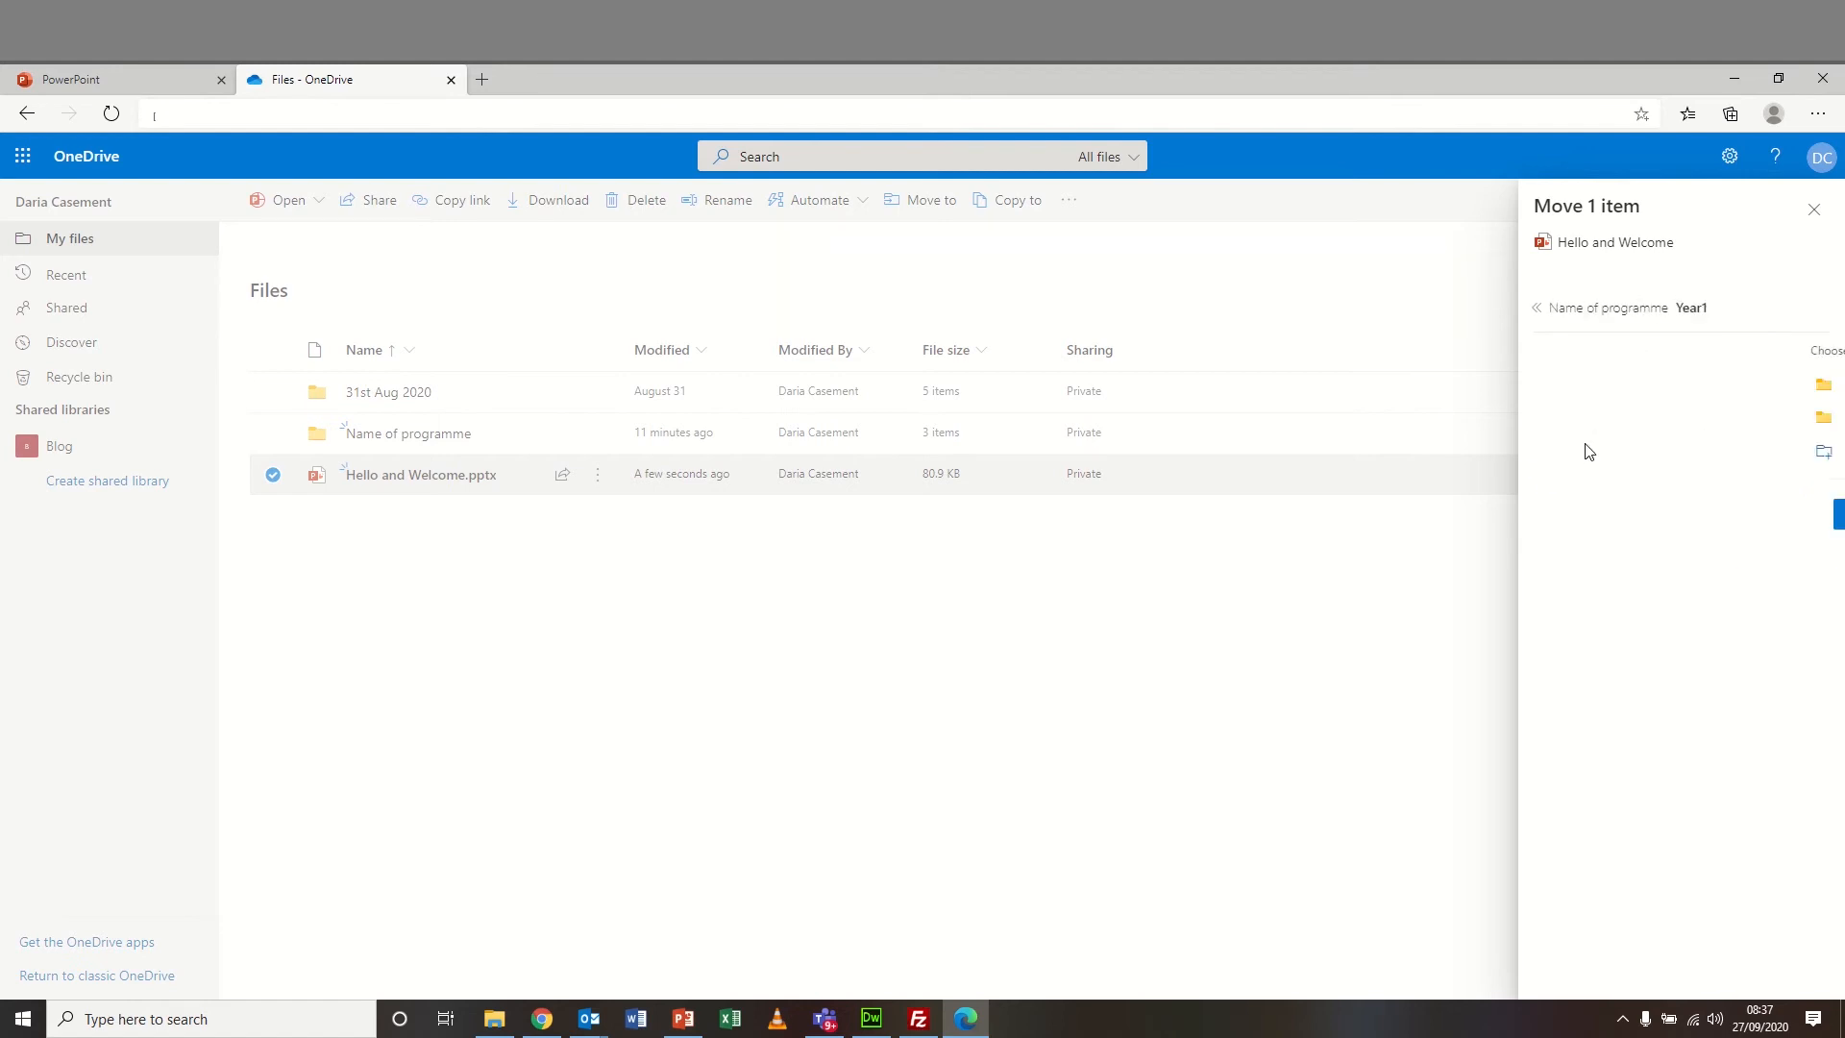
pyautogui.click(1602, 397)
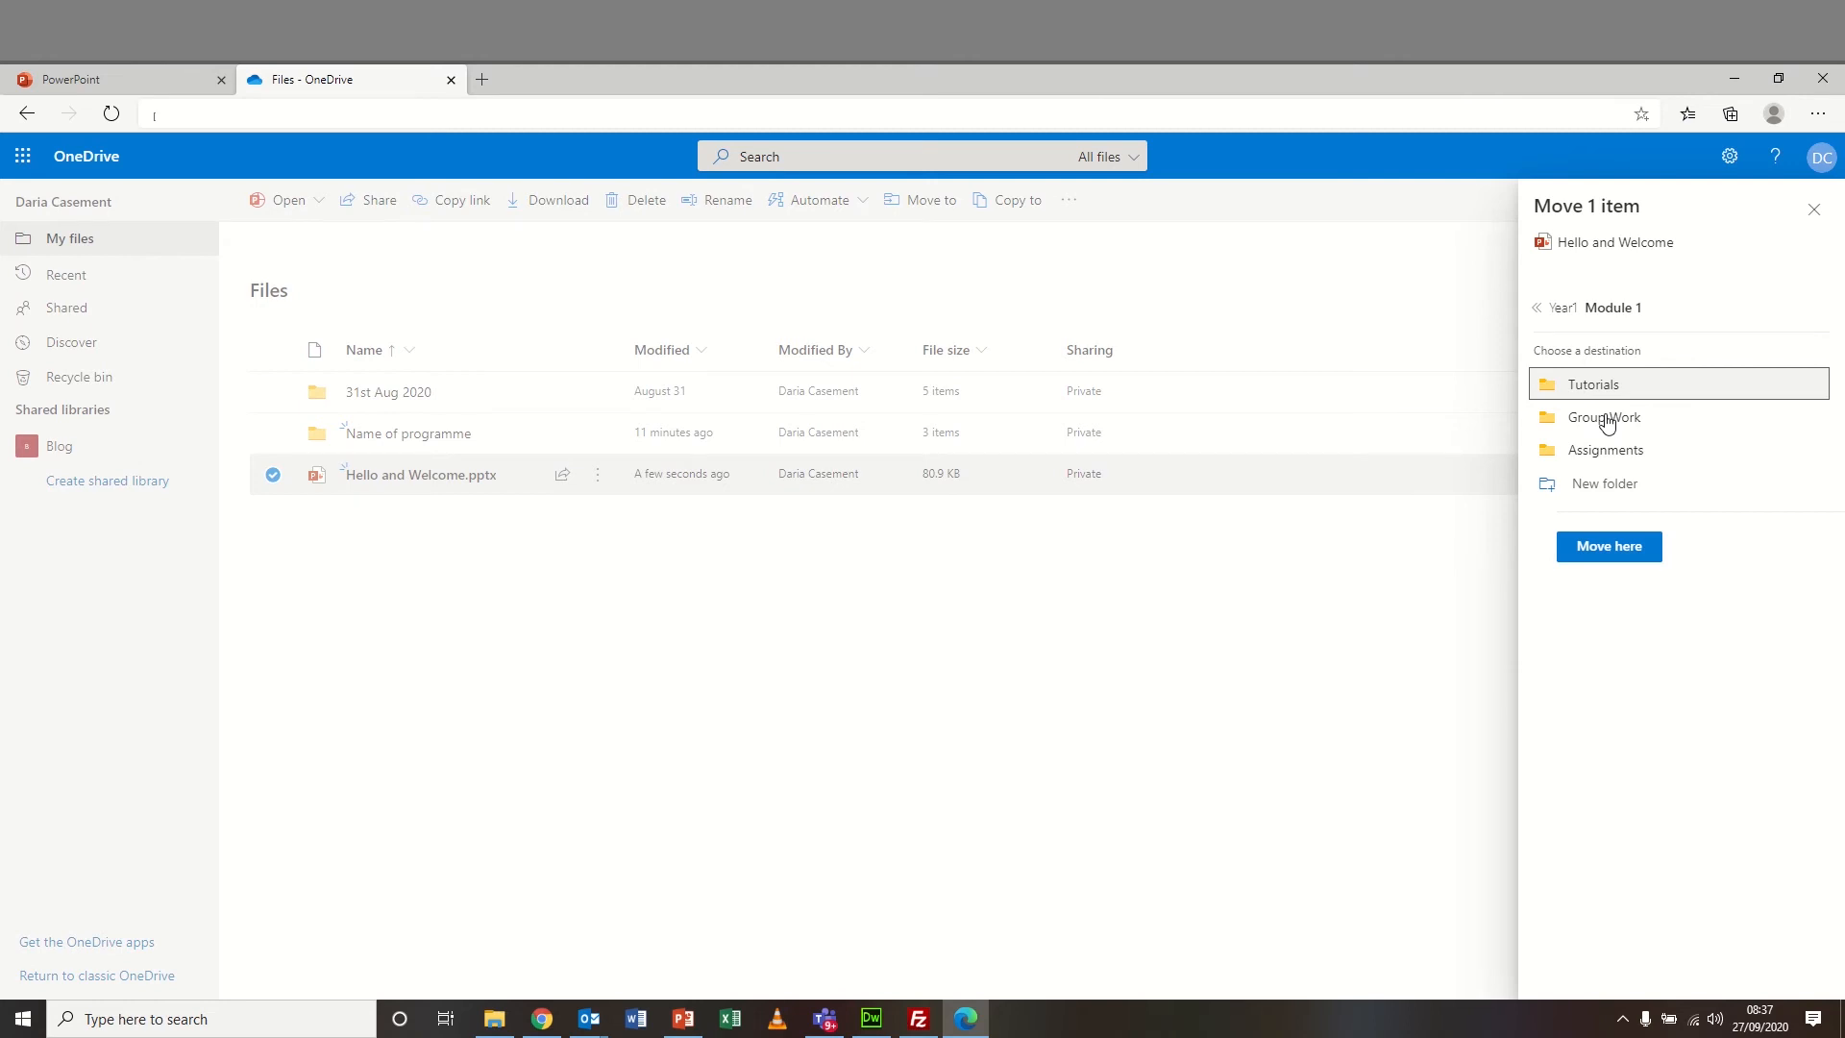
pyautogui.click(1605, 418)
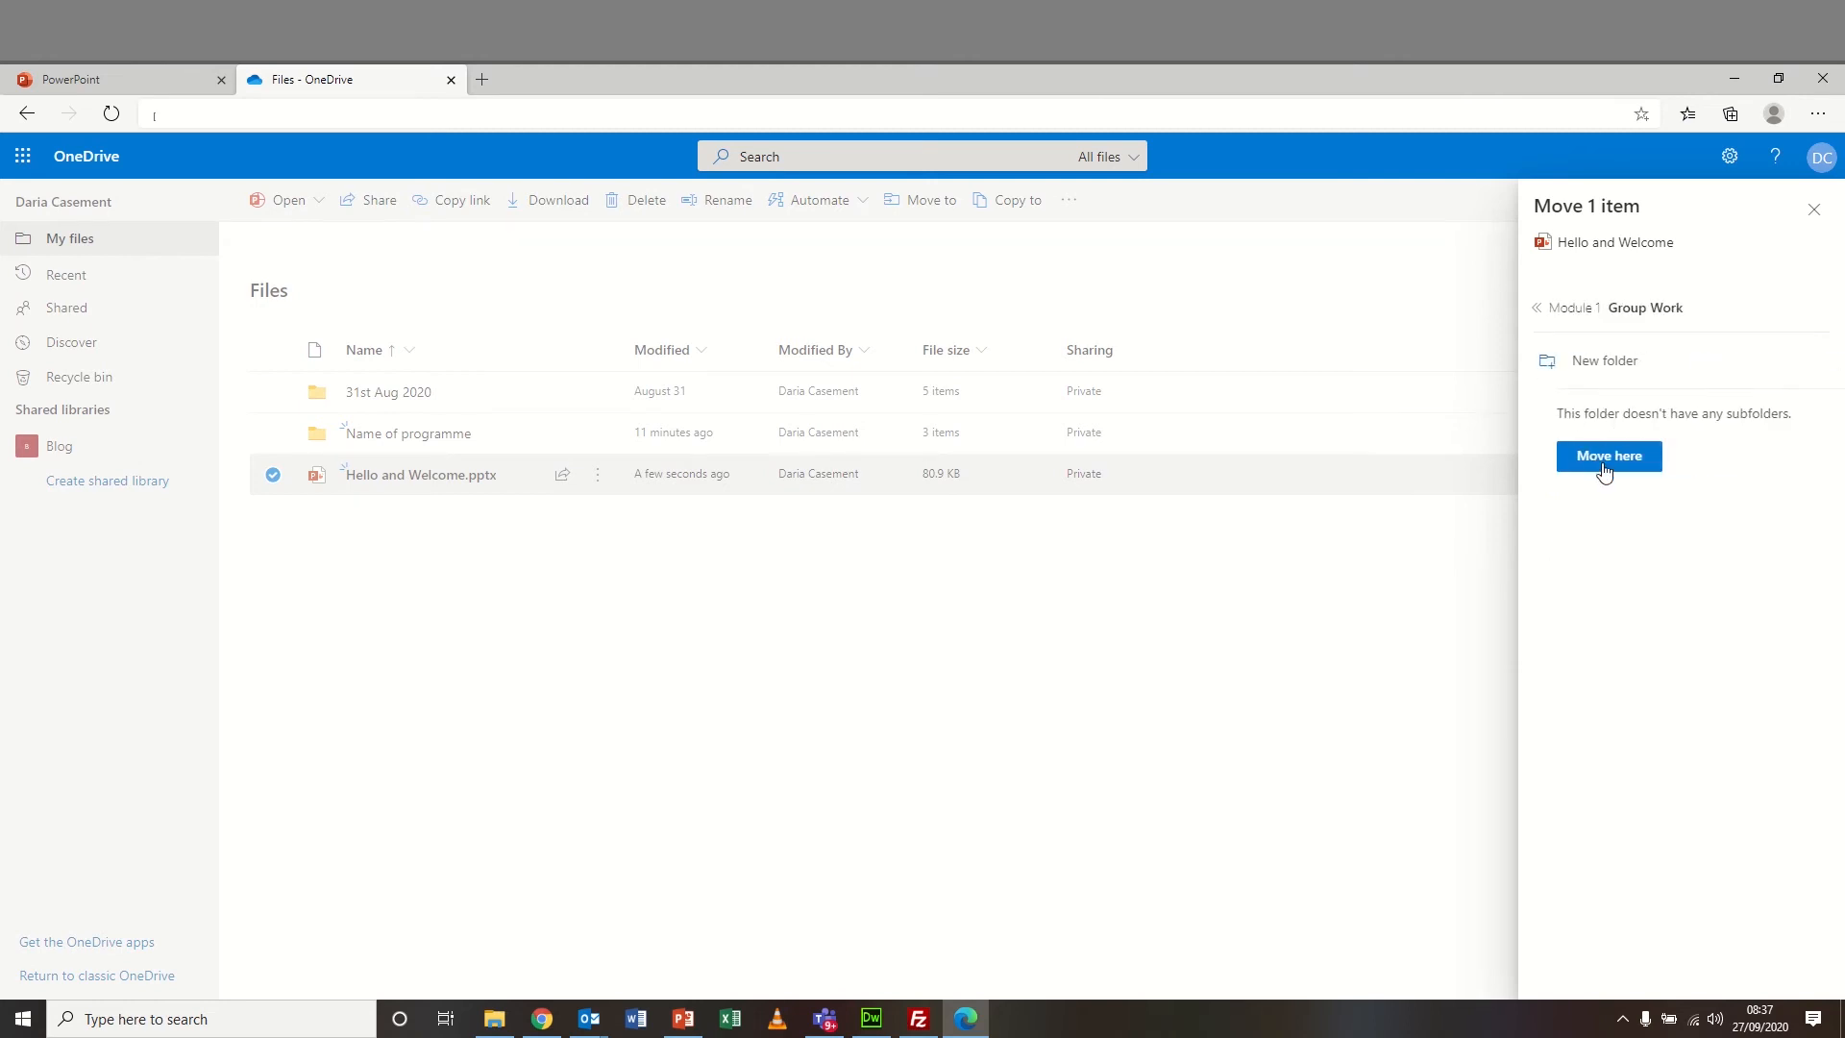
pyautogui.click(1624, 458)
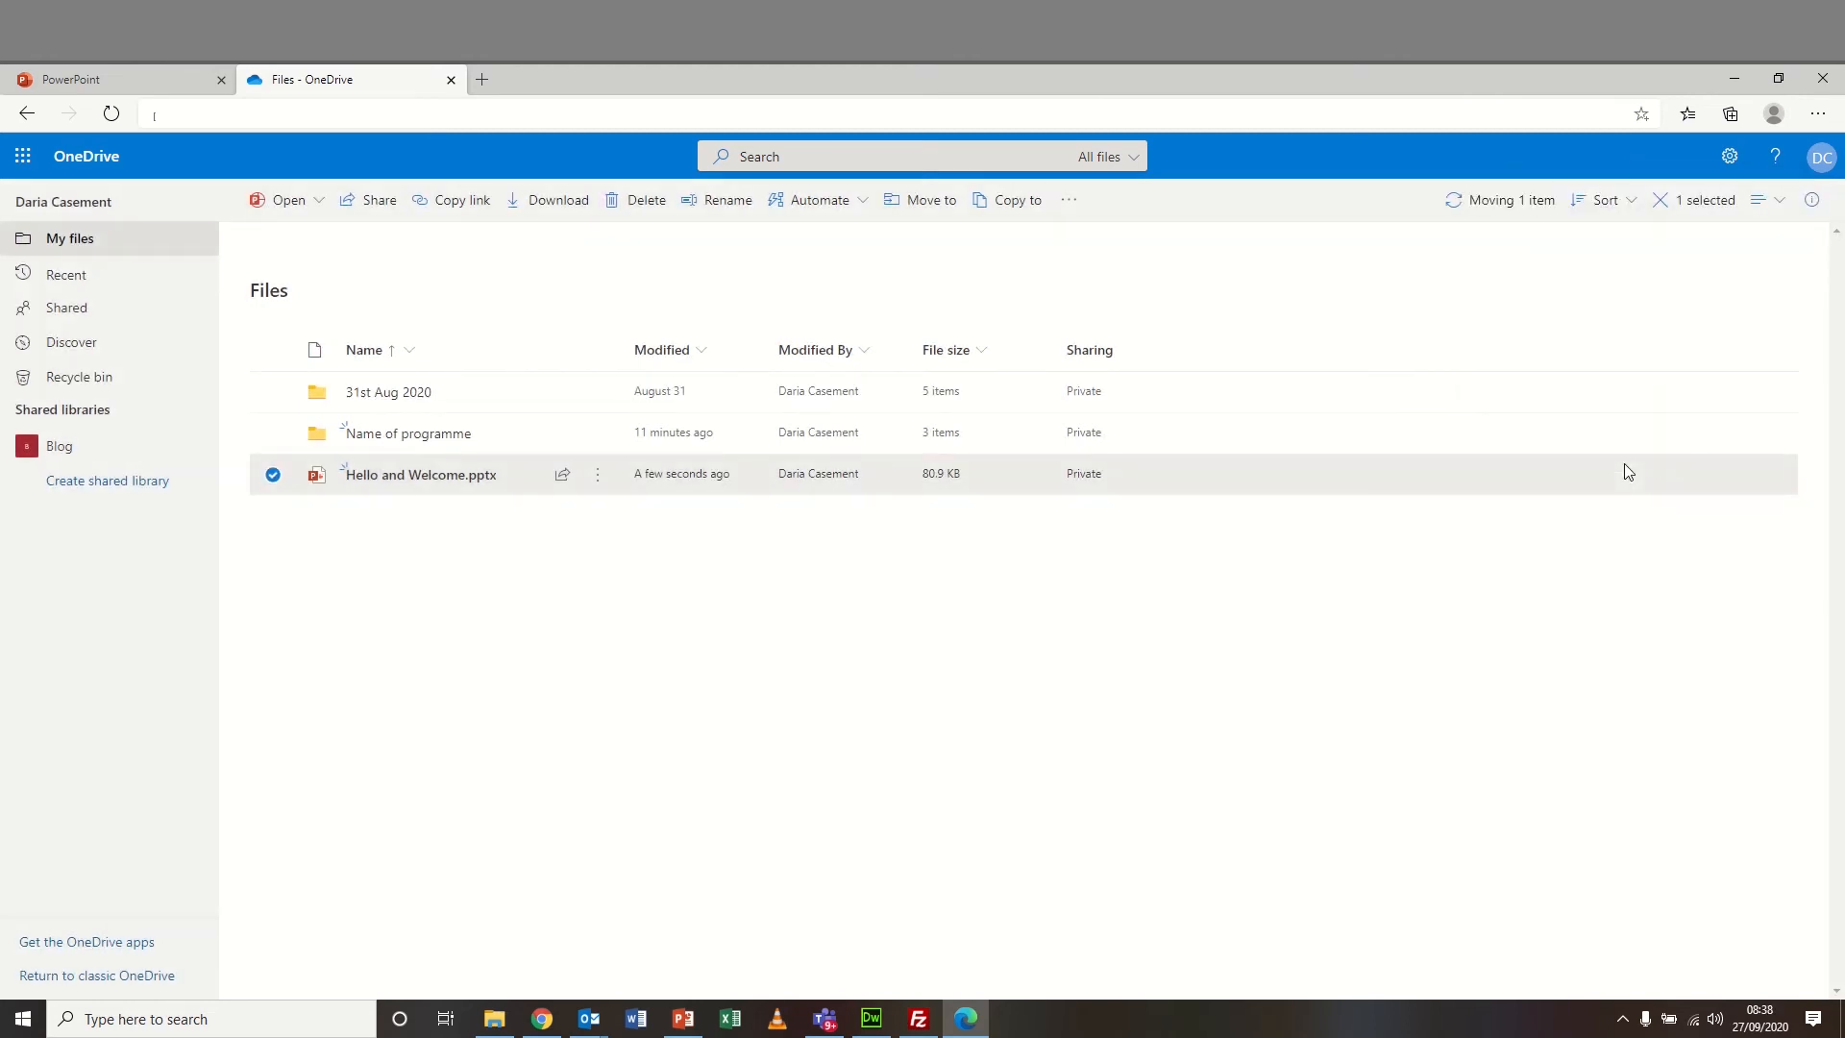
# - Browse through Name of programme, Year1 and Module 1 to the contents of the Group Work folder
pyautogui.click(432, 432)
pyautogui.click(349, 400)
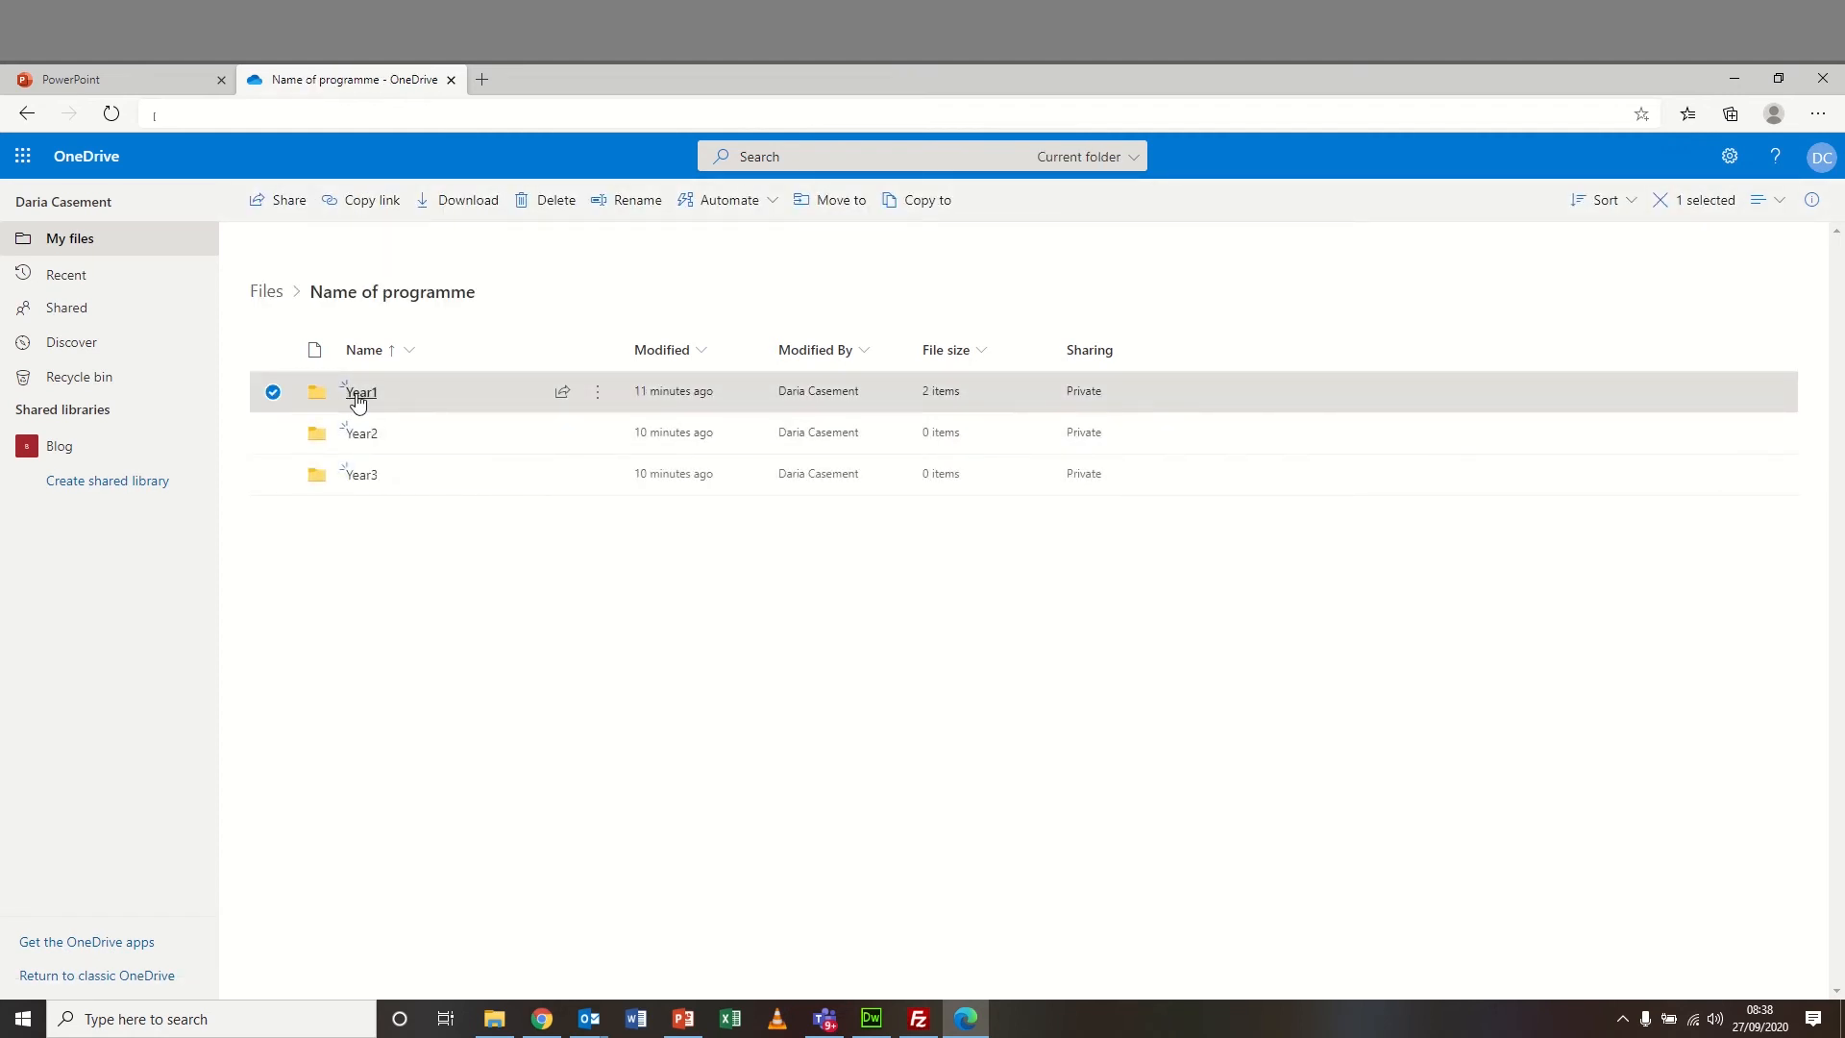
pyautogui.click(357, 394)
pyautogui.click(396, 398)
pyautogui.doubleClick(389, 450)
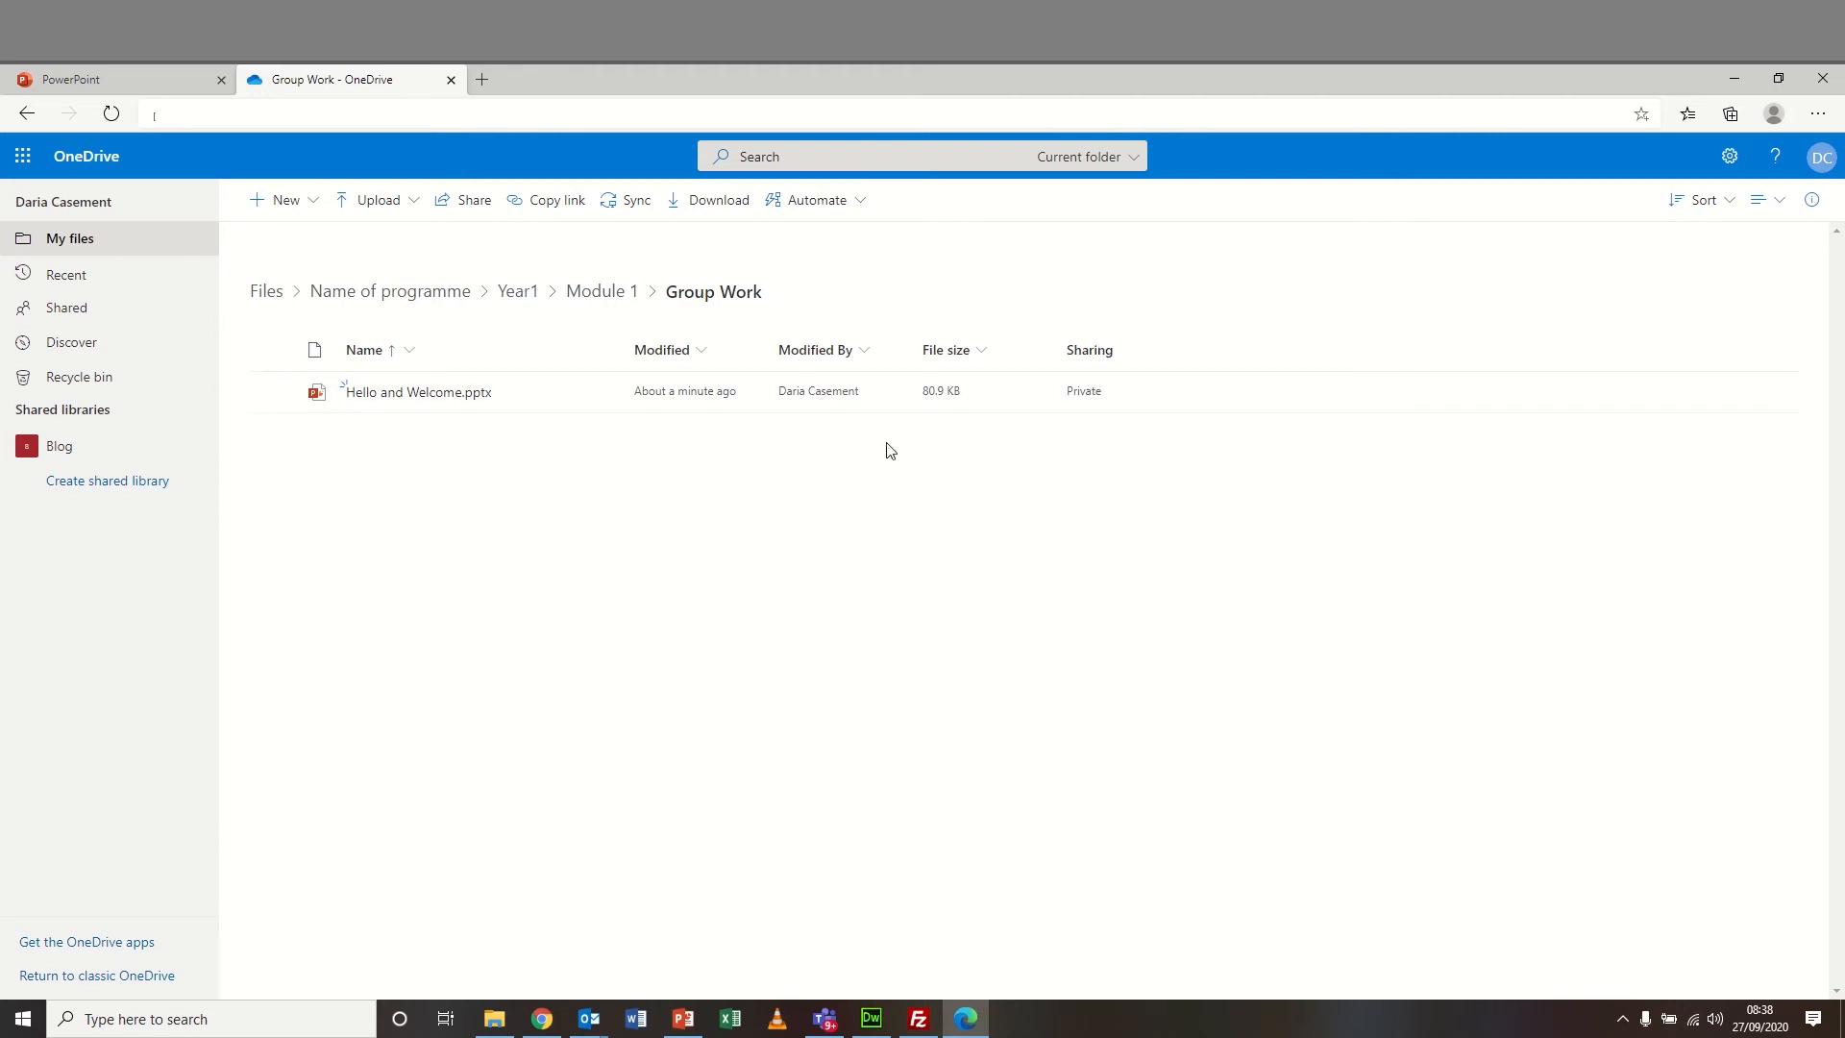
# - Open the sharing link settings of Hello and Welcome.pptx and examine who the link can work for
pyautogui.click(598, 396)
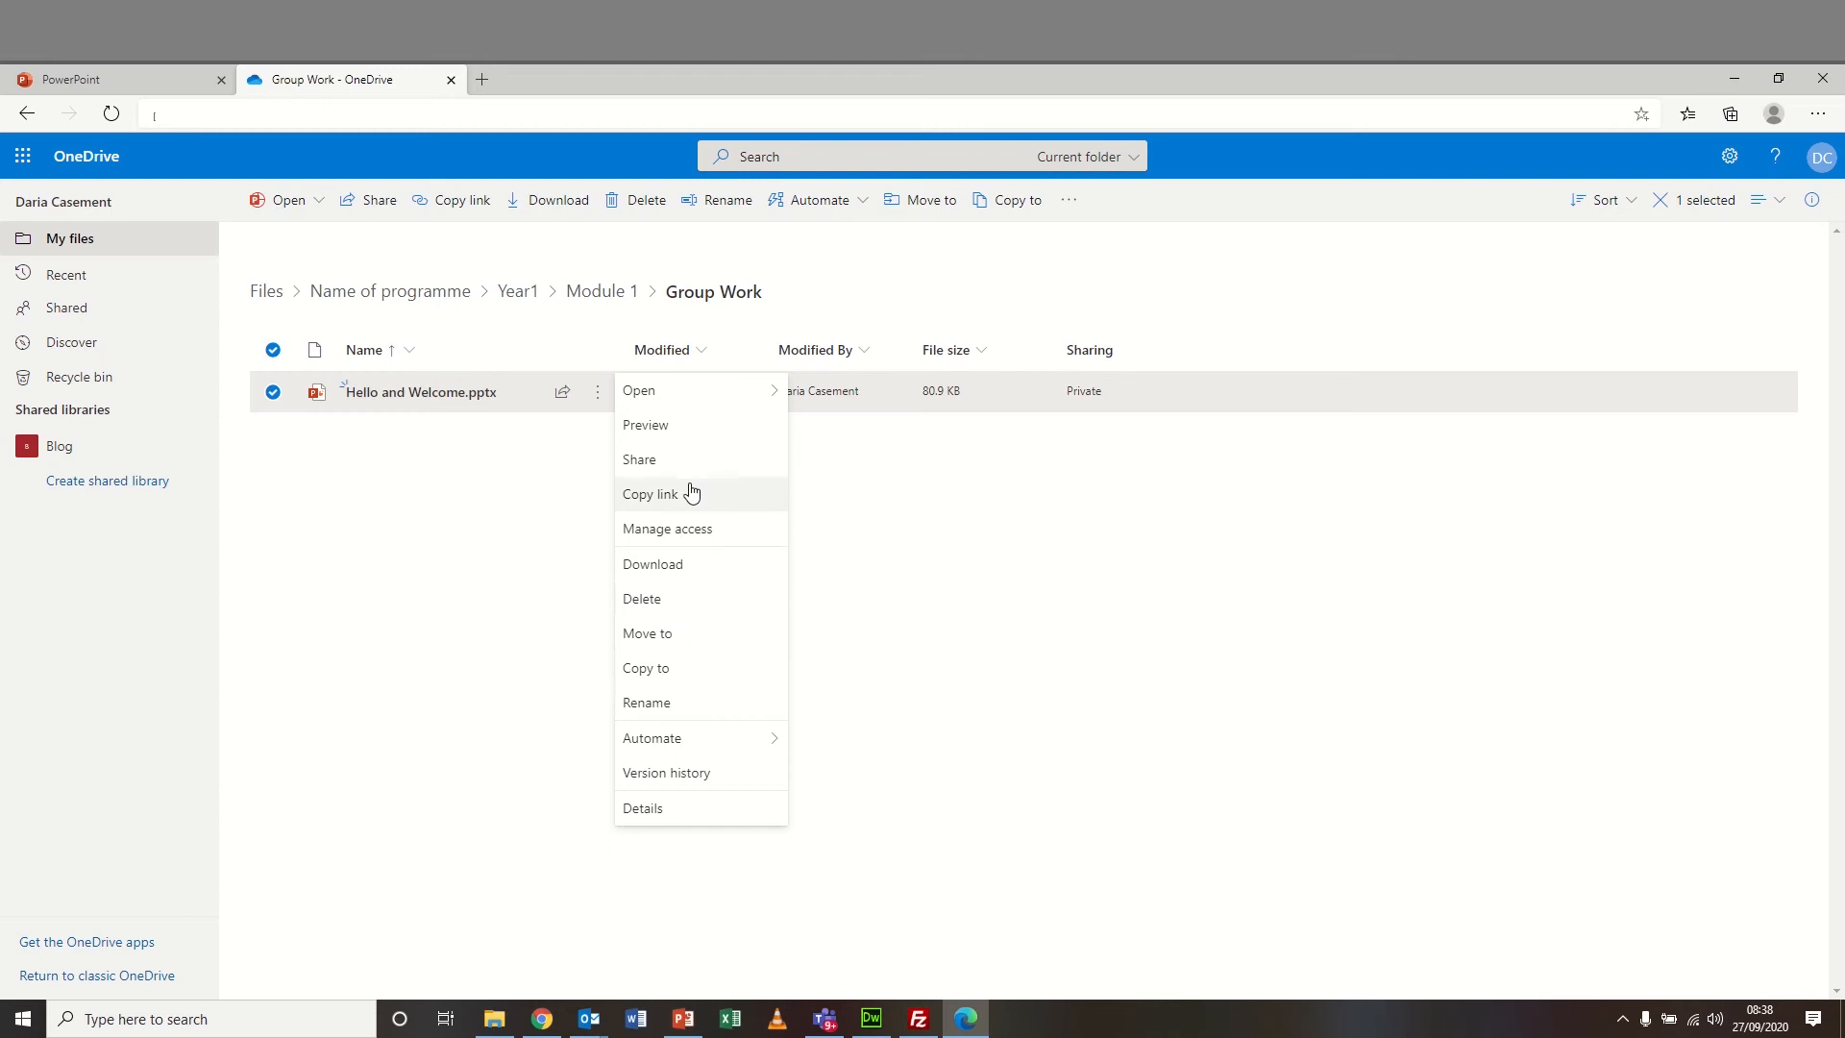
pyautogui.click(694, 461)
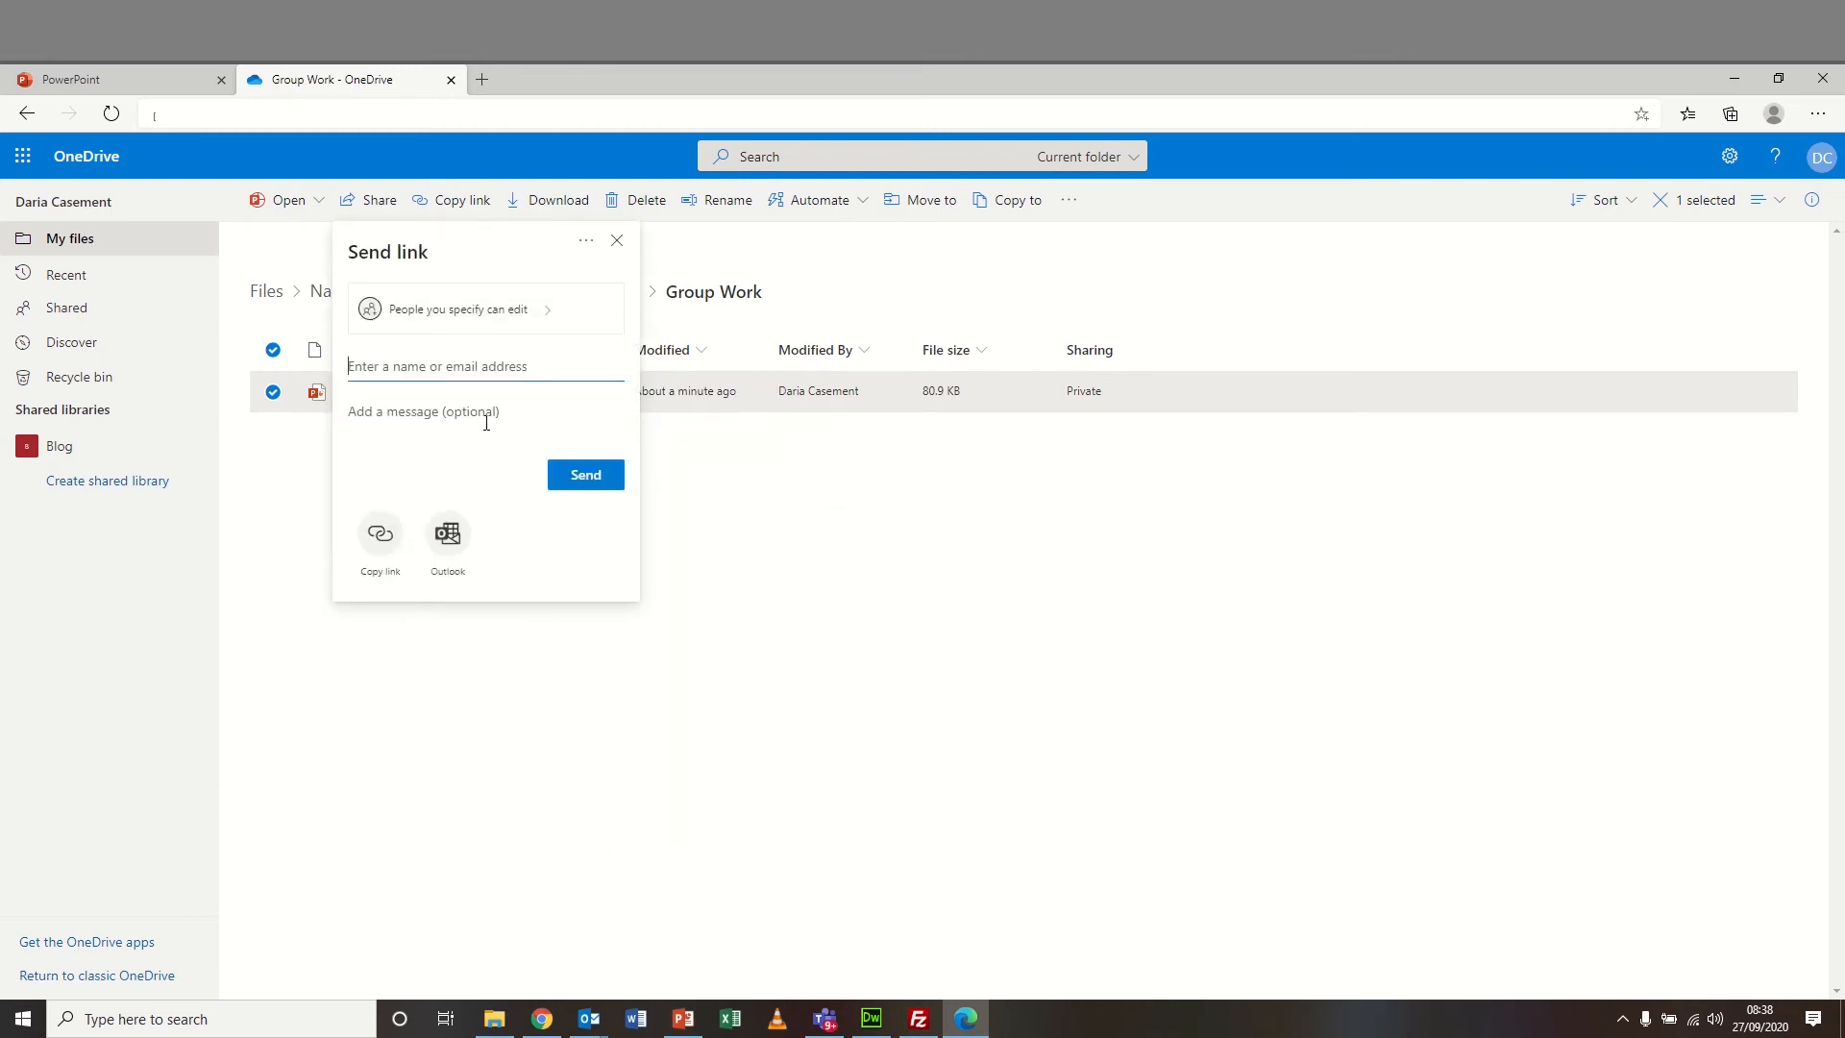
pyautogui.click(549, 314)
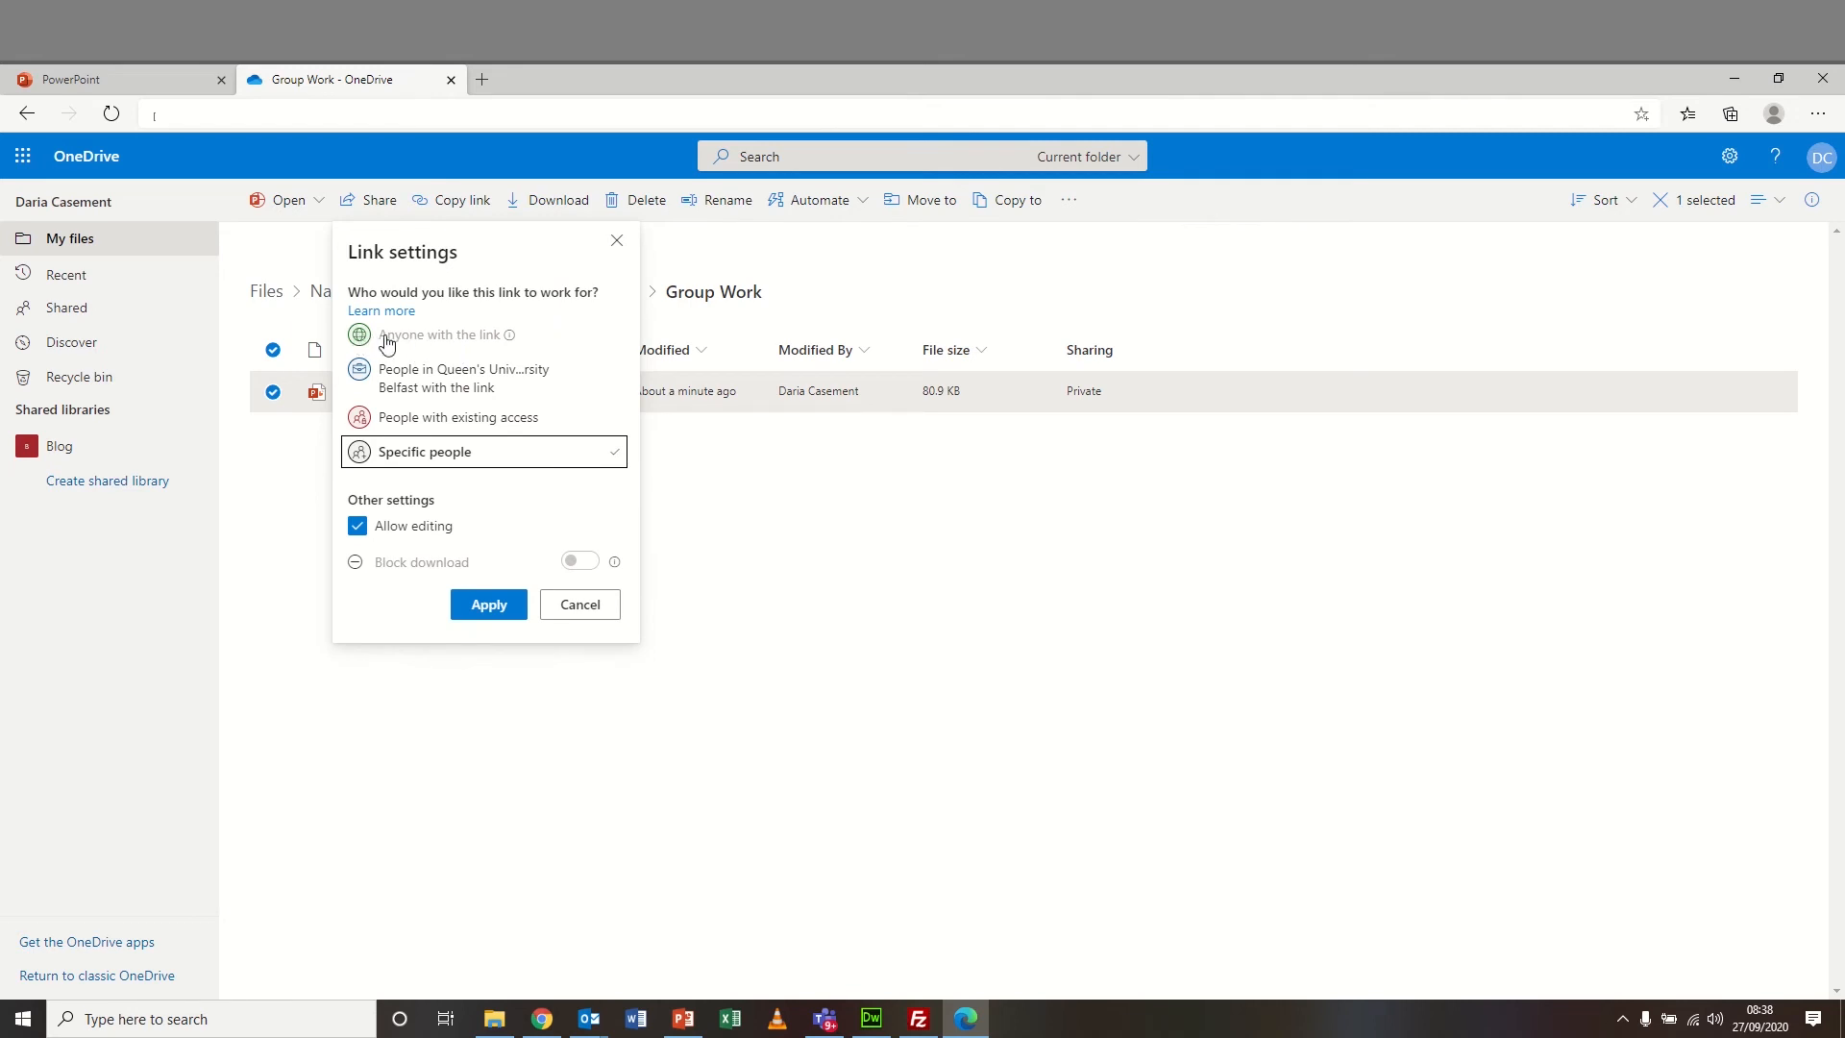
pyautogui.moveTo(516, 352)
# - Try disabling editing and blocking downloads in the link settings, and close sharing with editing allowed again
pyautogui.click(406, 534)
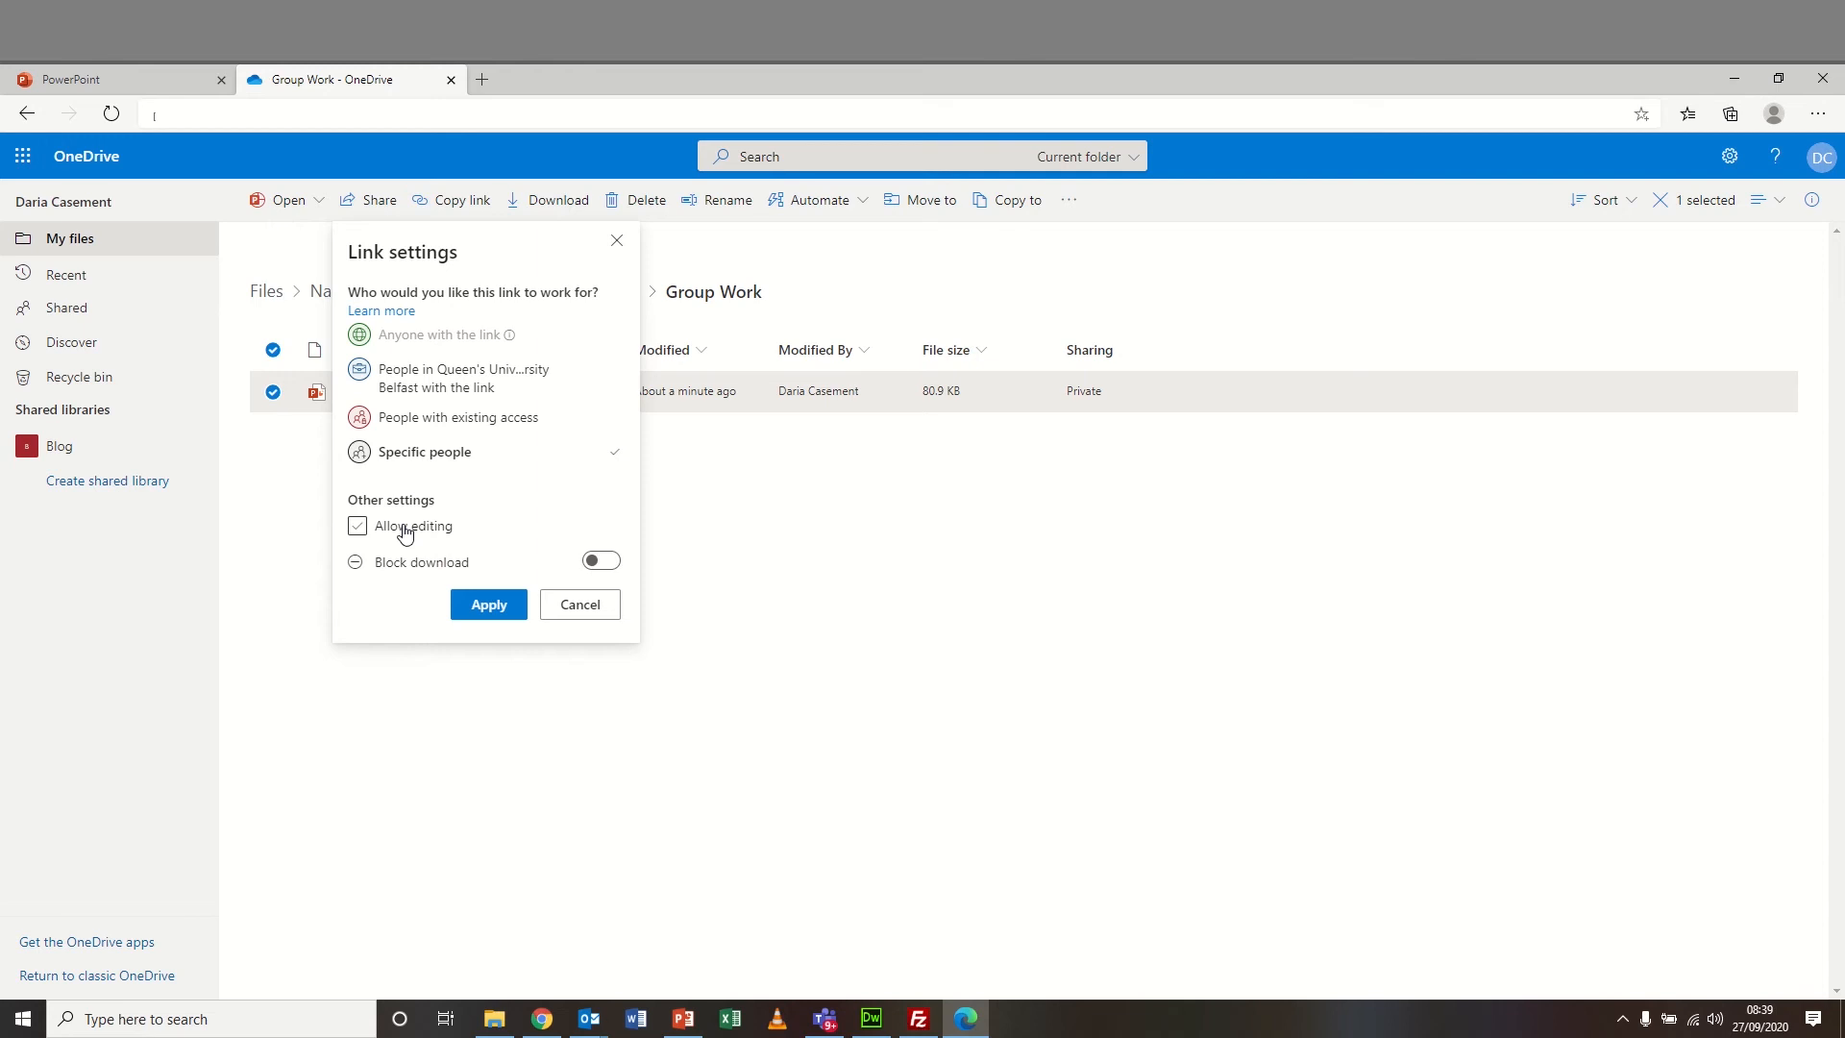
pyautogui.click(405, 534)
pyautogui.click(406, 535)
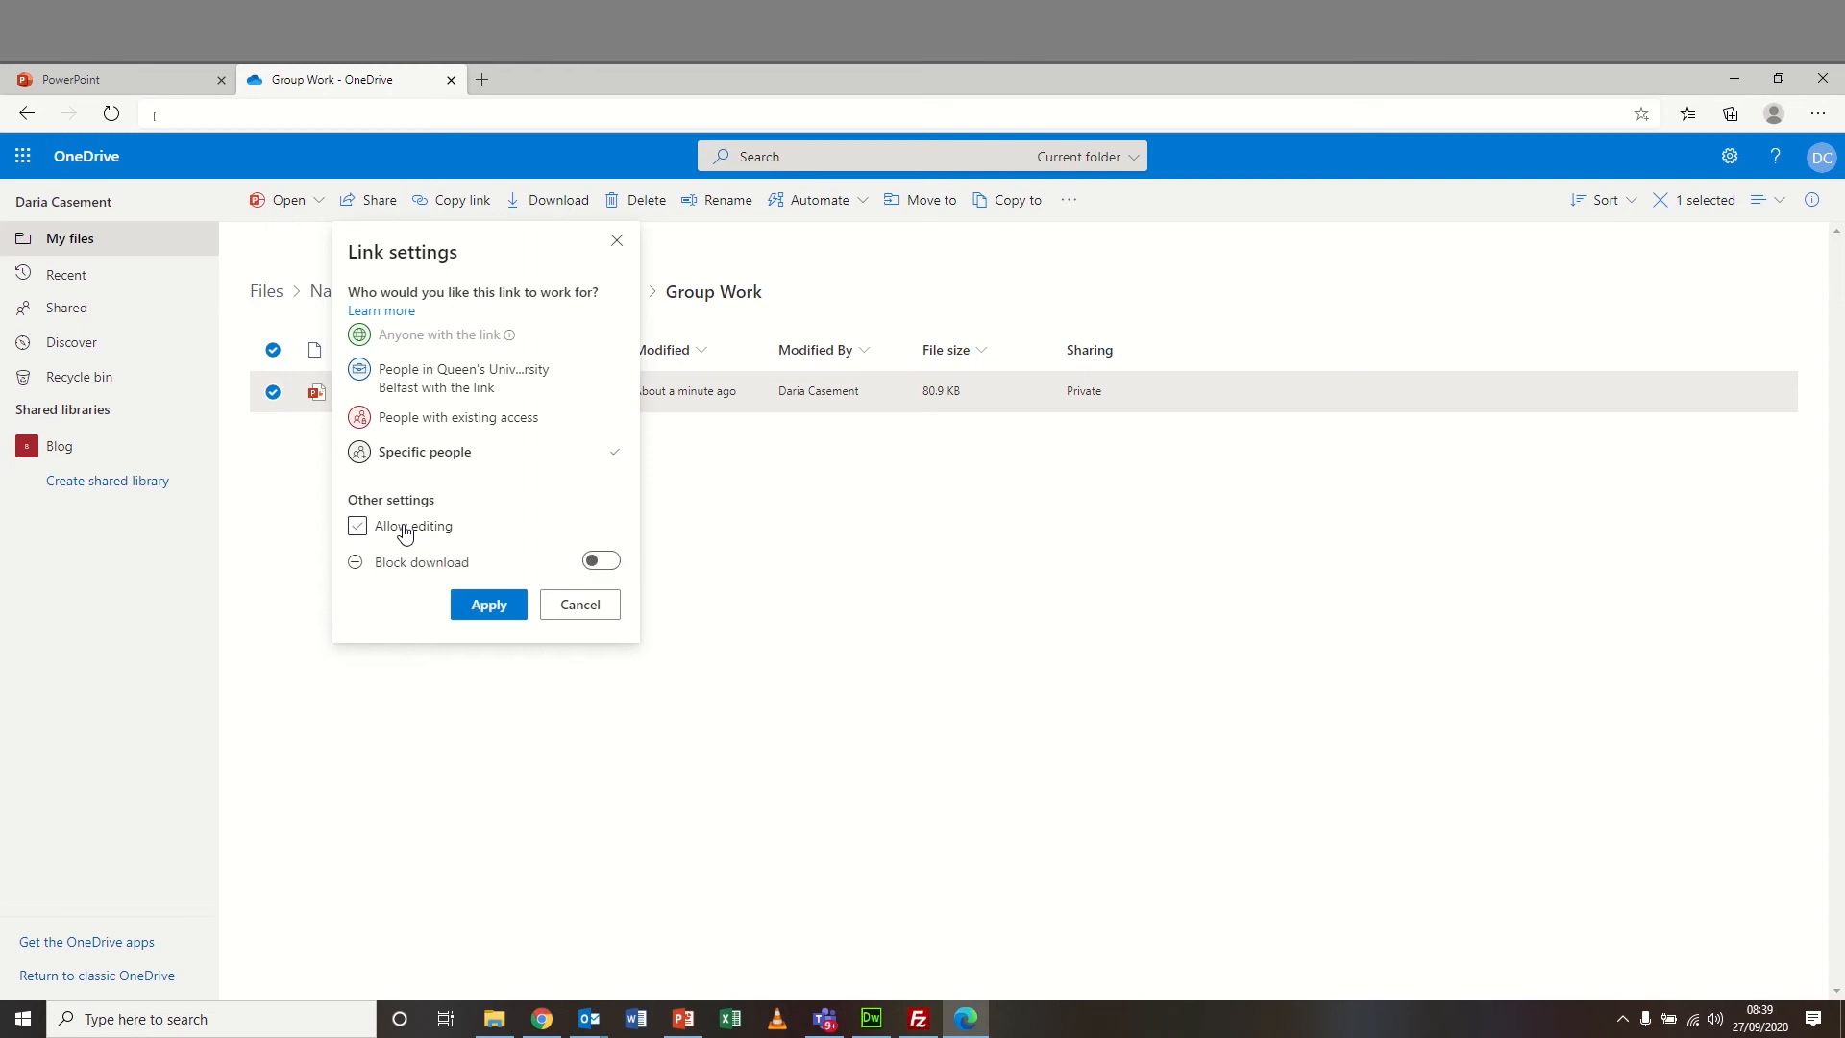
pyautogui.click(607, 563)
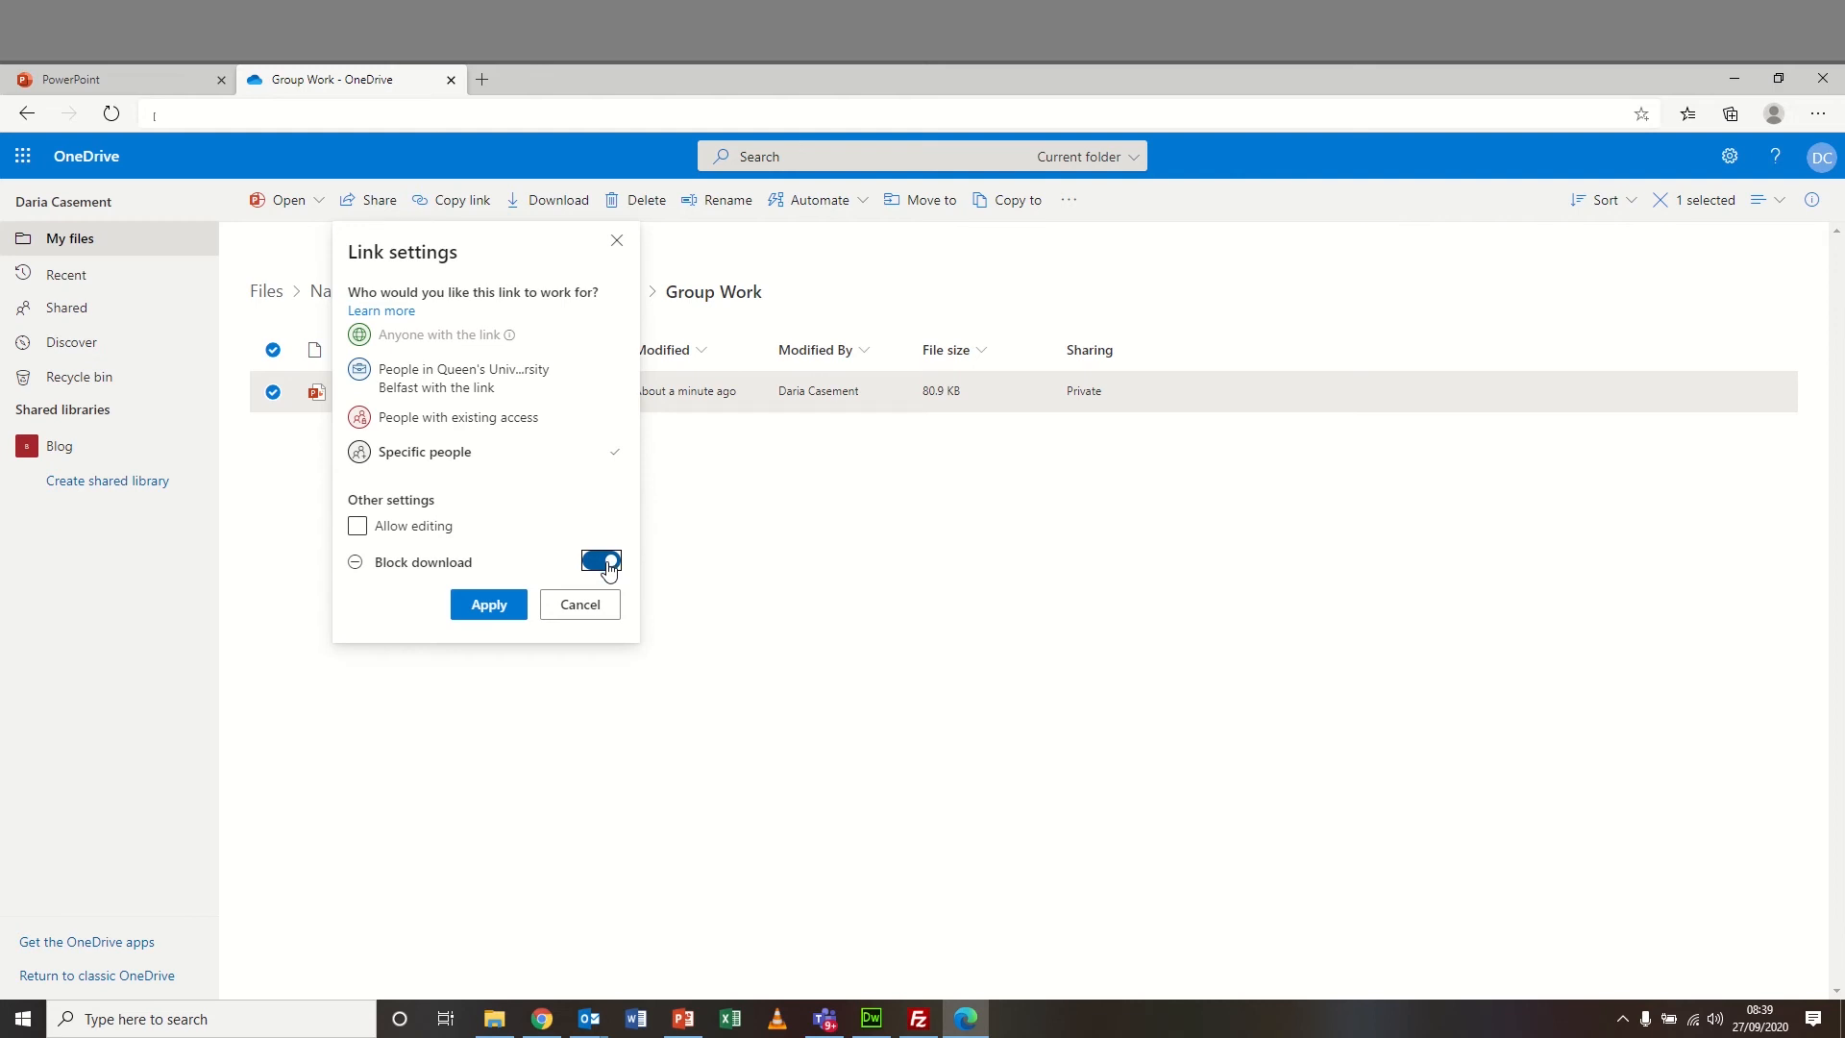
pyautogui.click(608, 566)
pyautogui.click(415, 529)
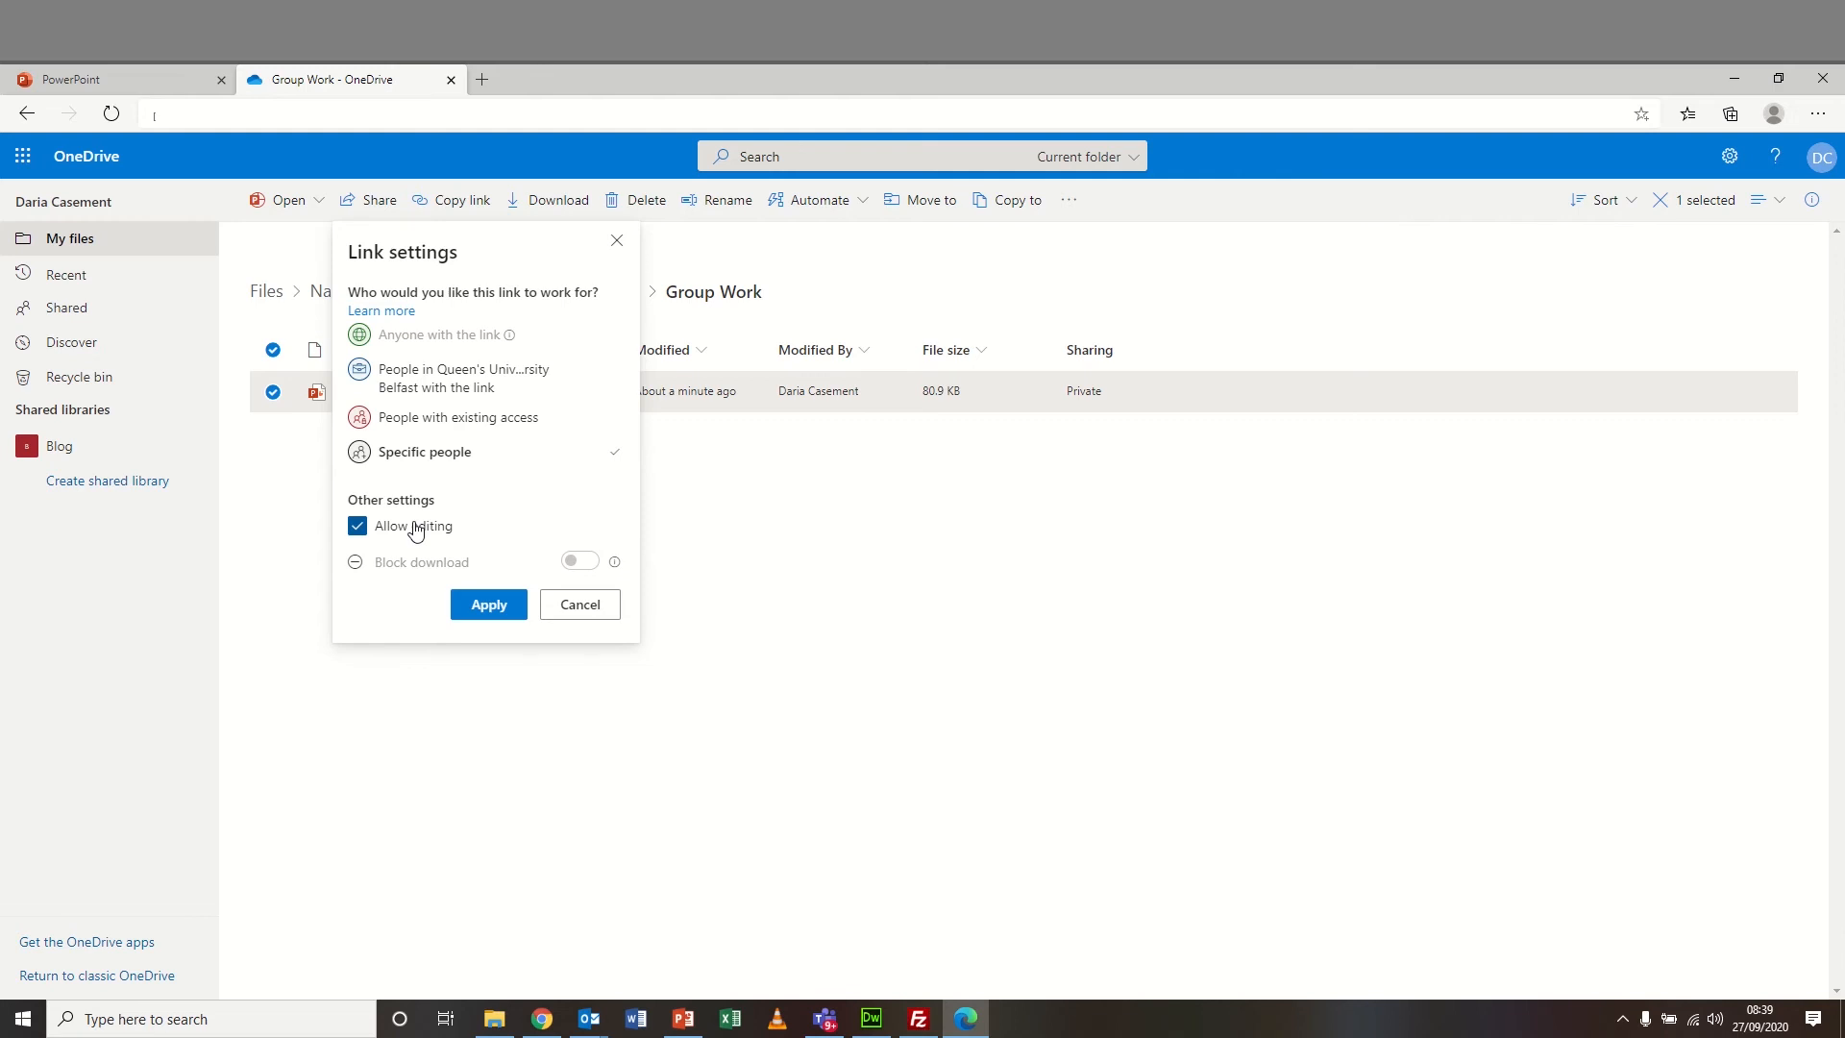
pyautogui.click(508, 607)
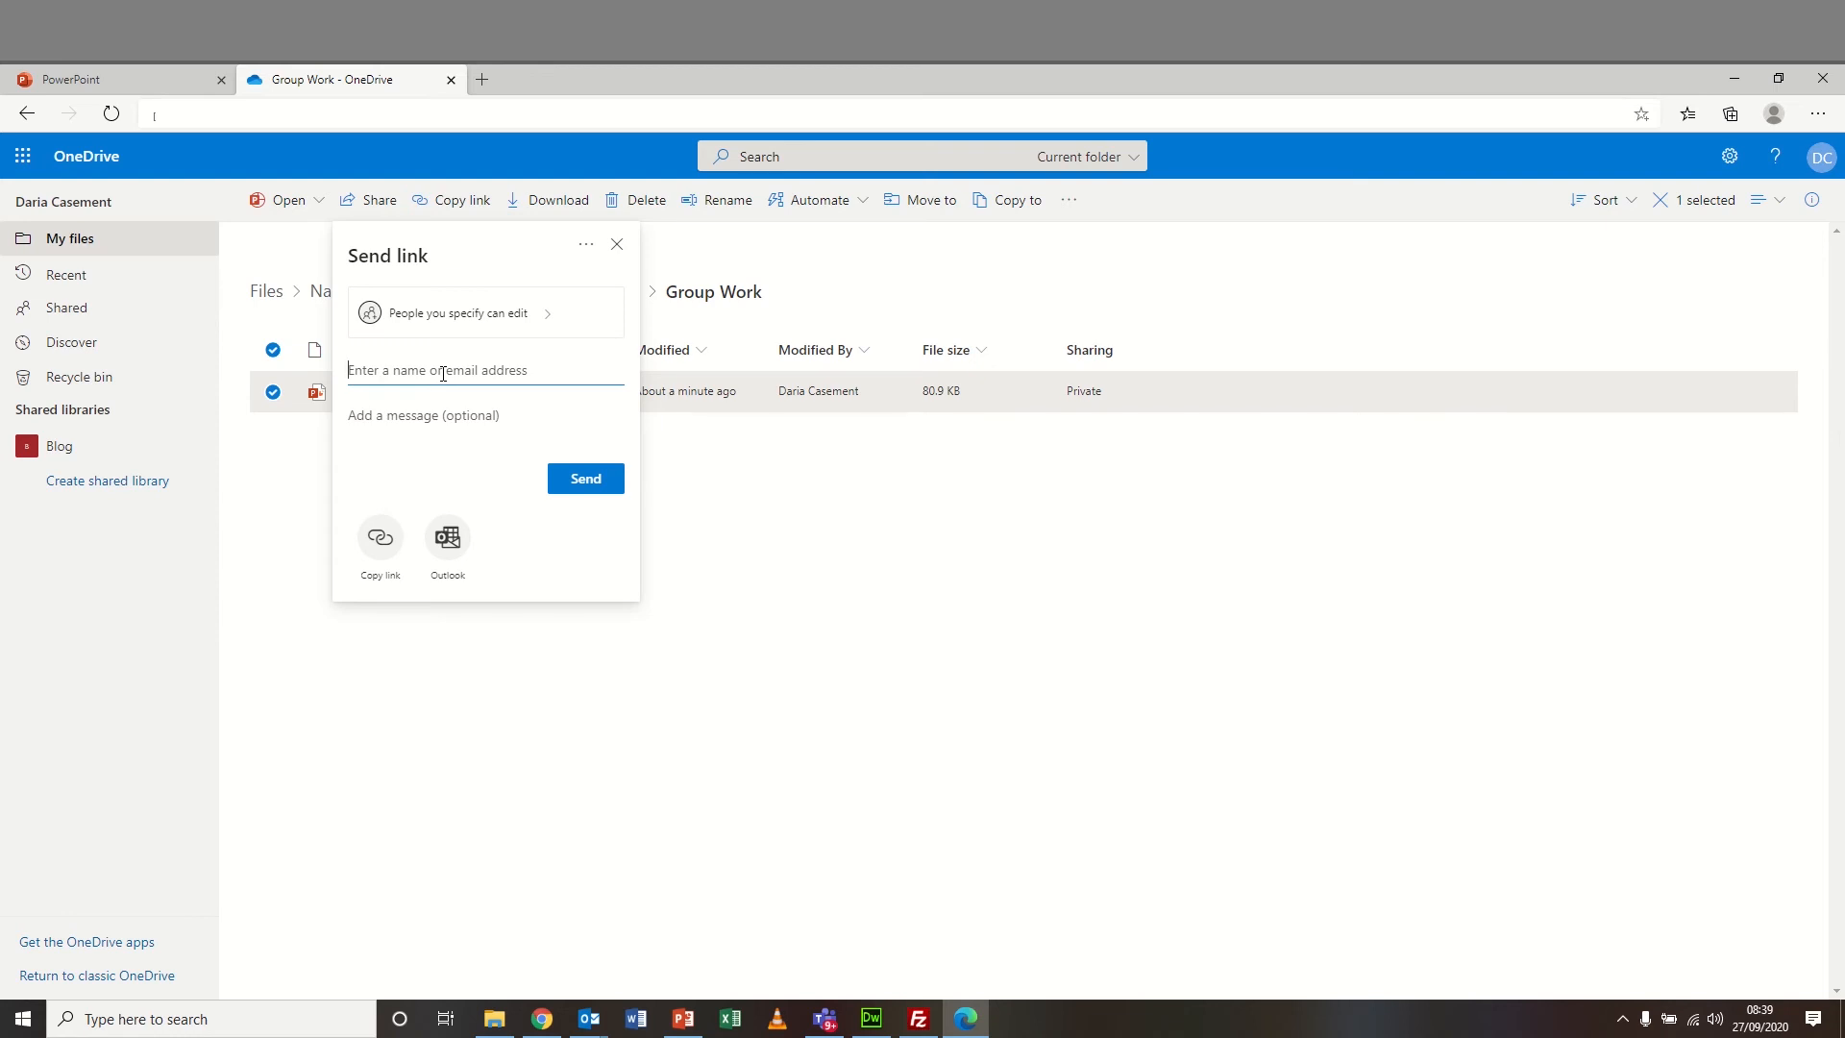
pyautogui.click(617, 246)
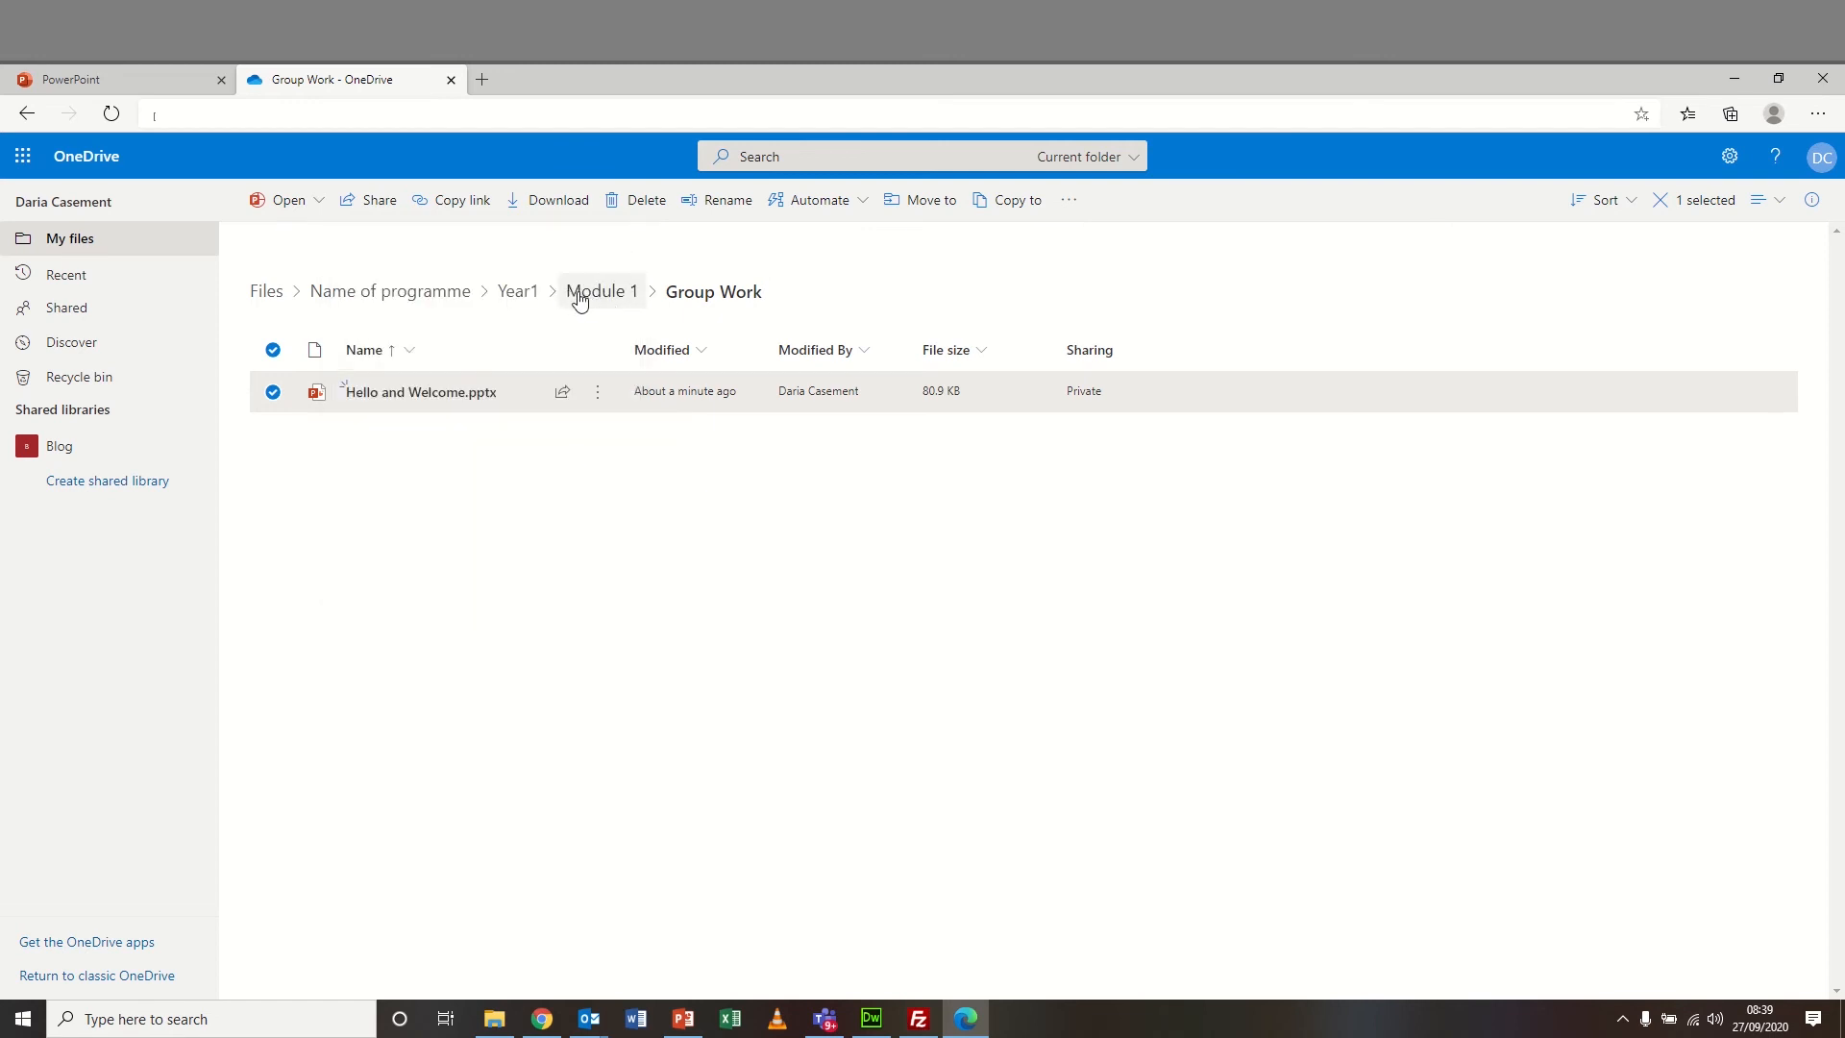
# - Examine the sharing link settings of the Group Work folder in Module 1, including Allow editing, and close them without sharing
pyautogui.click(615, 296)
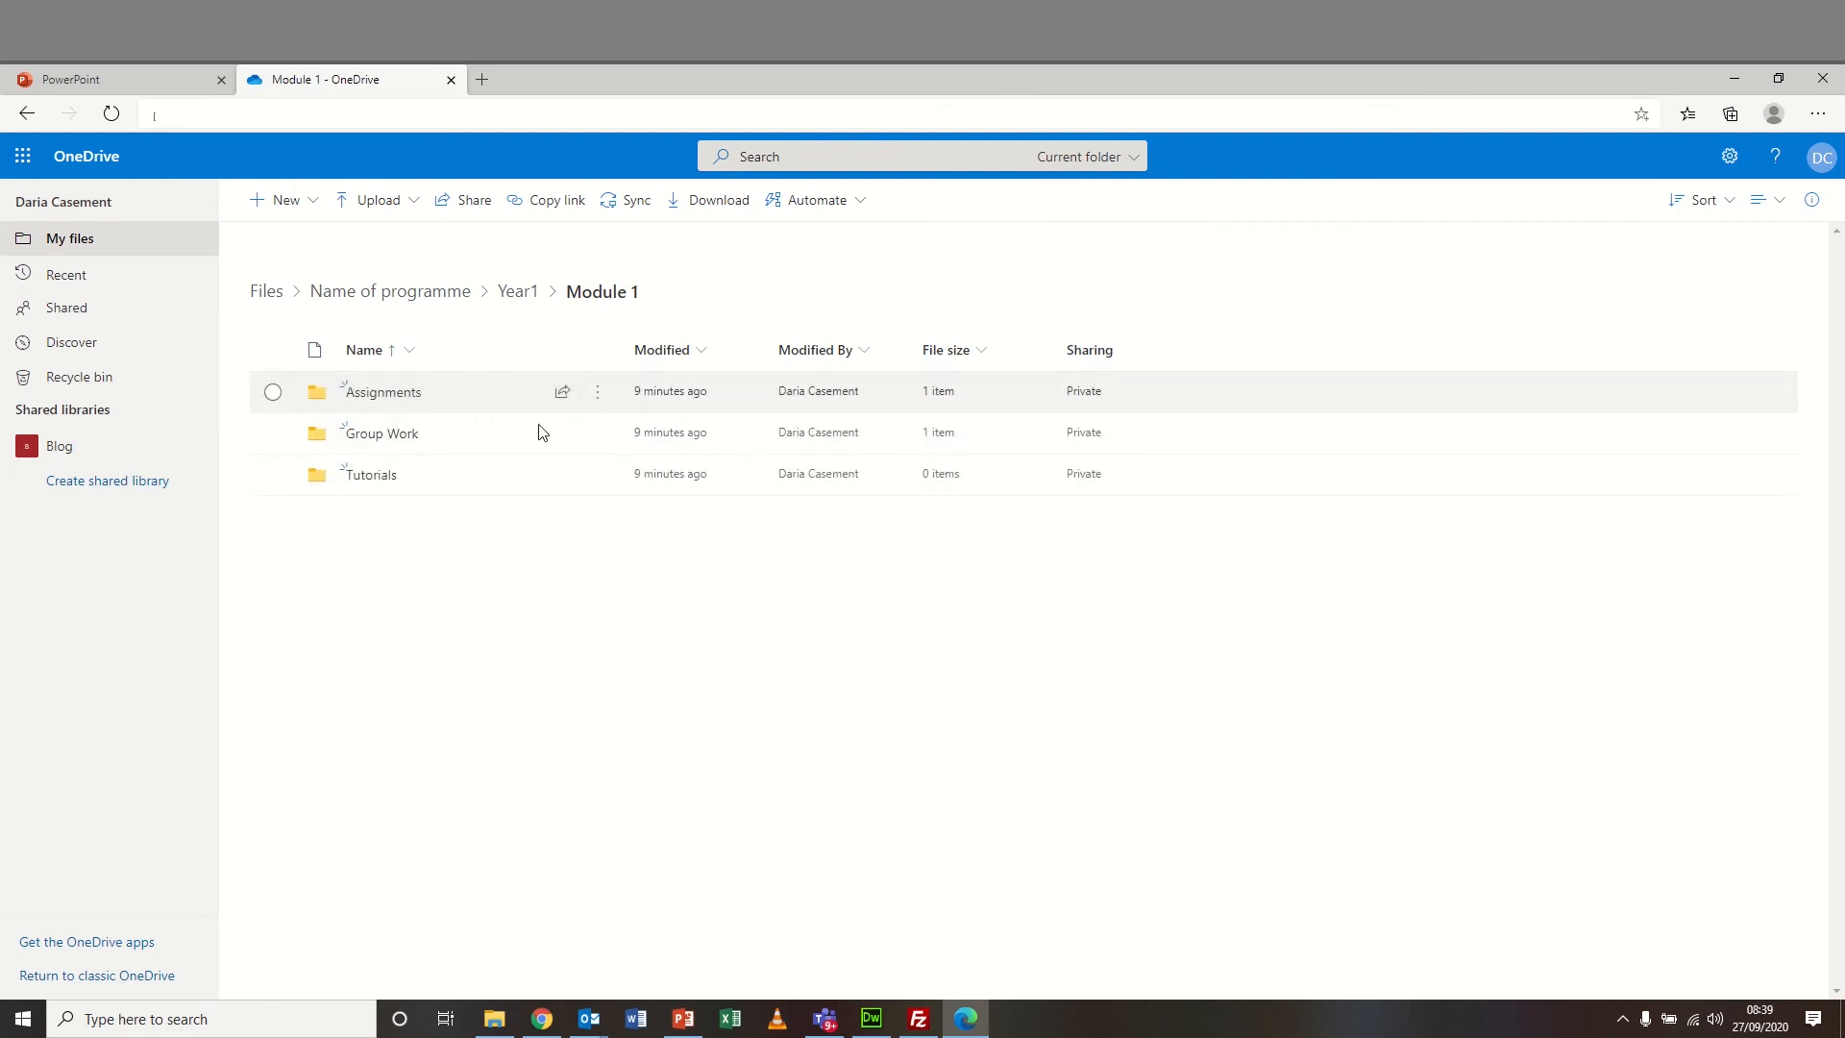
pyautogui.click(598, 433)
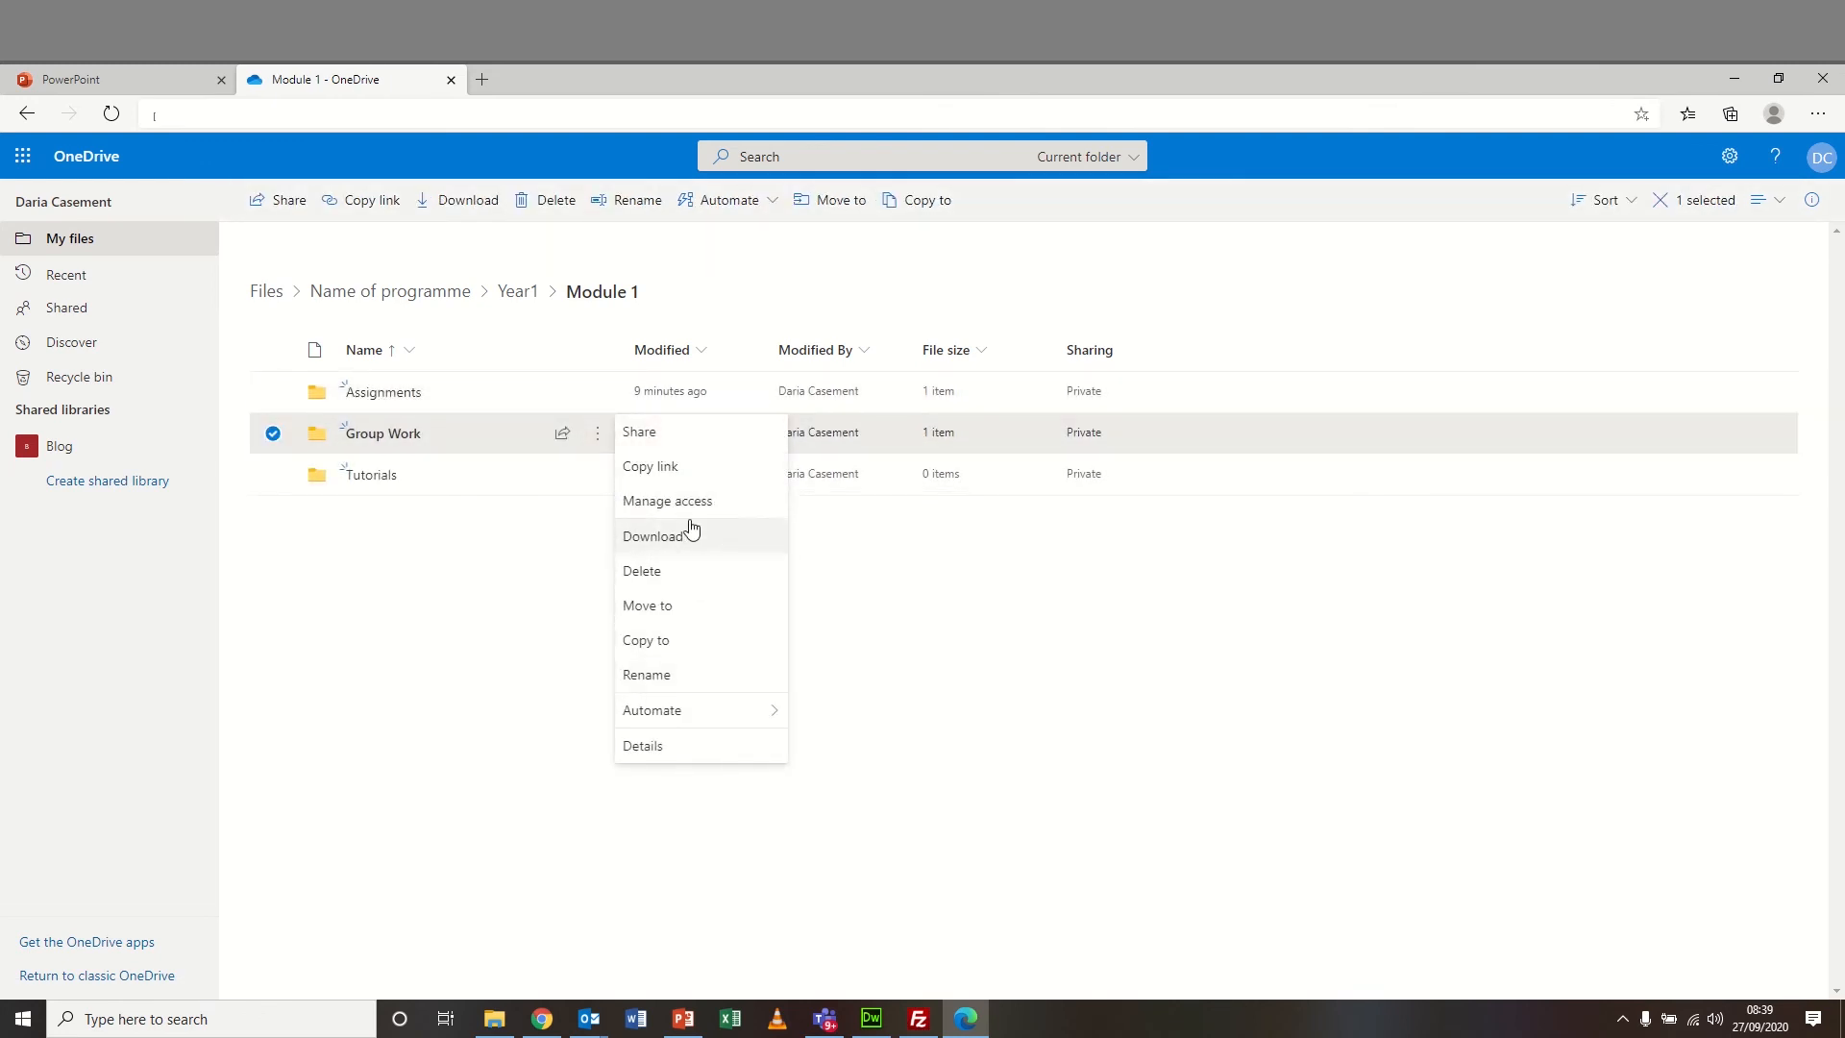
pyautogui.click(688, 438)
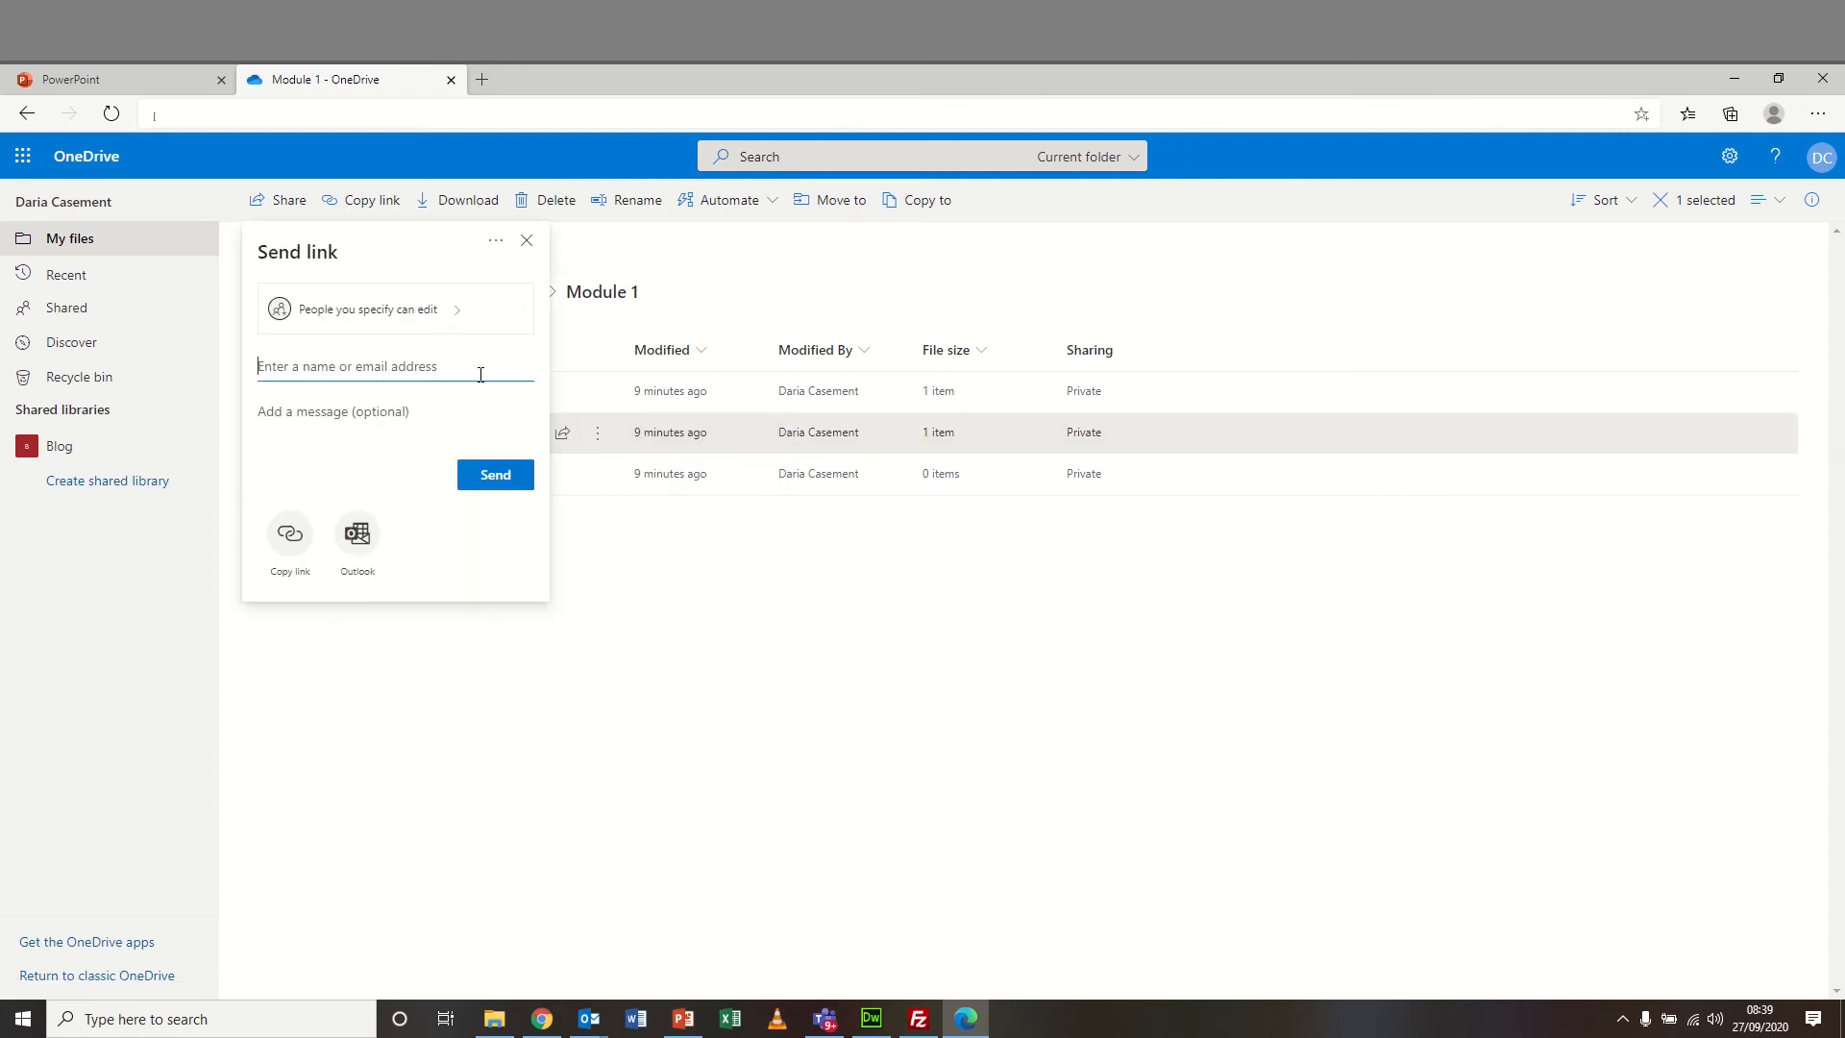
pyautogui.click(450, 310)
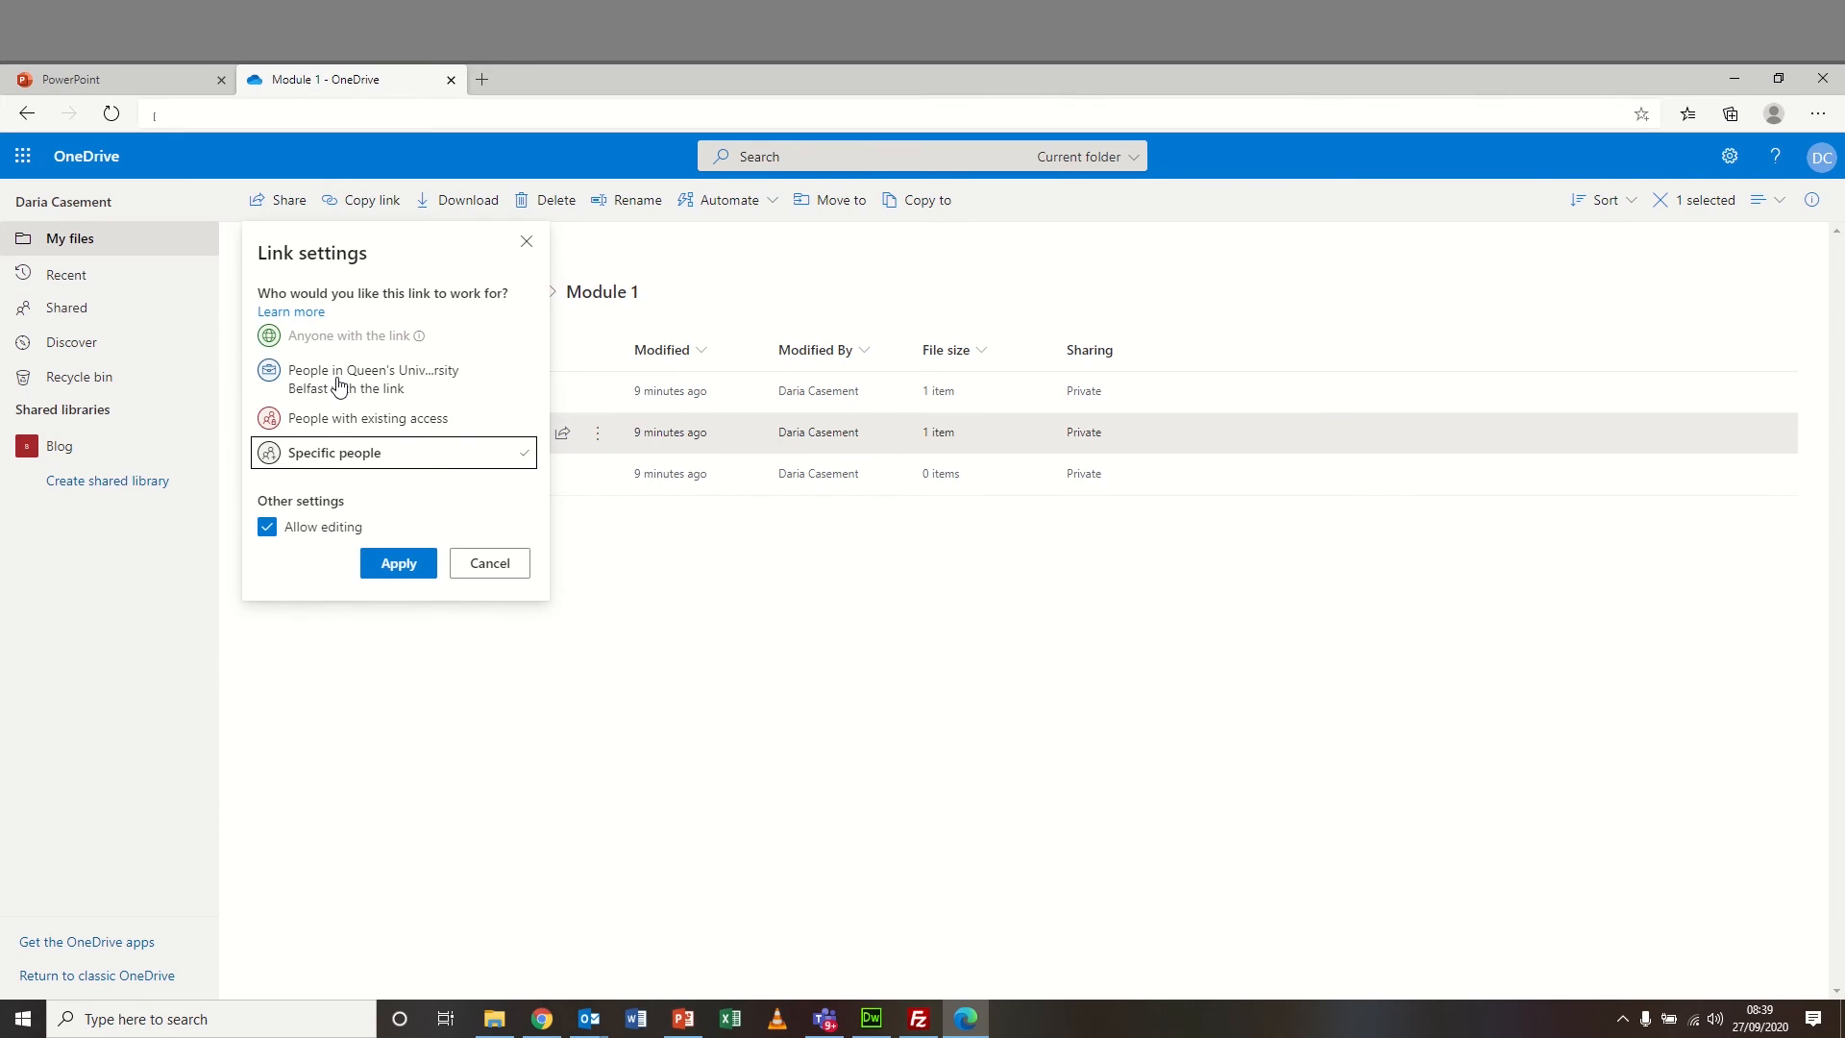
pyautogui.click(308, 538)
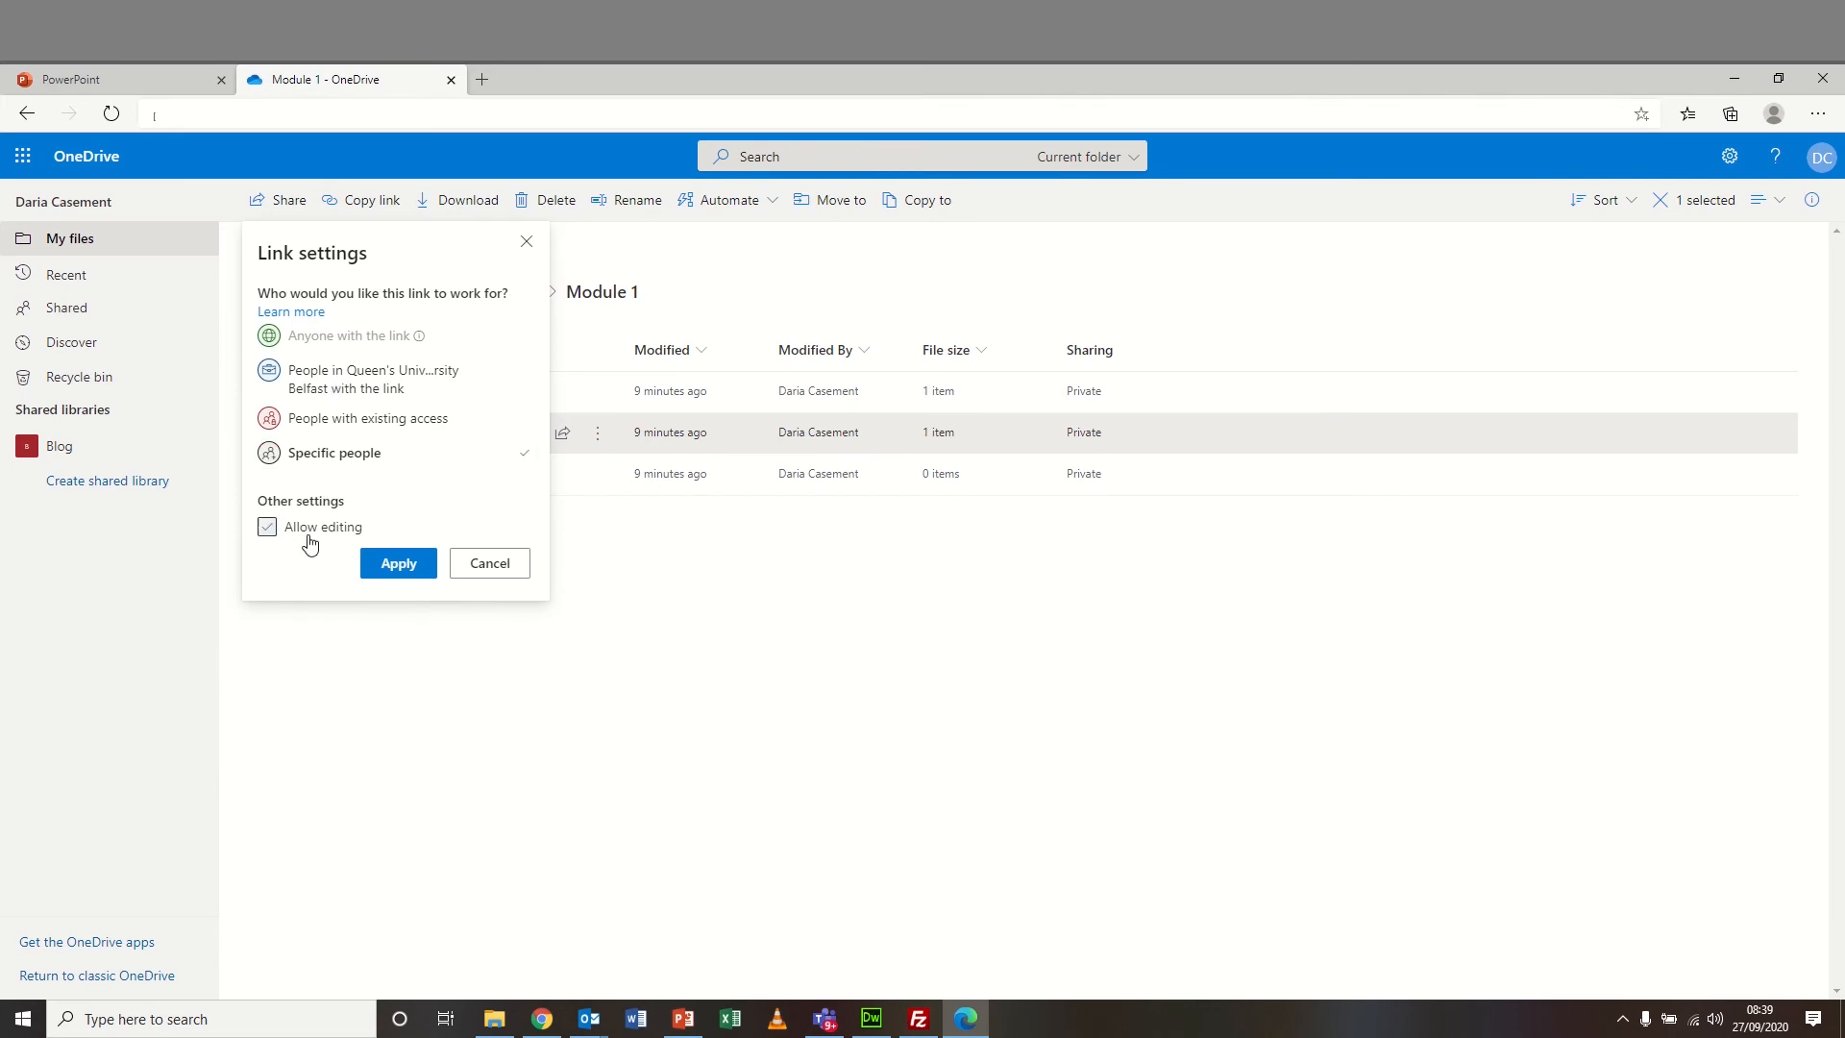
pyautogui.click(308, 538)
pyautogui.click(504, 564)
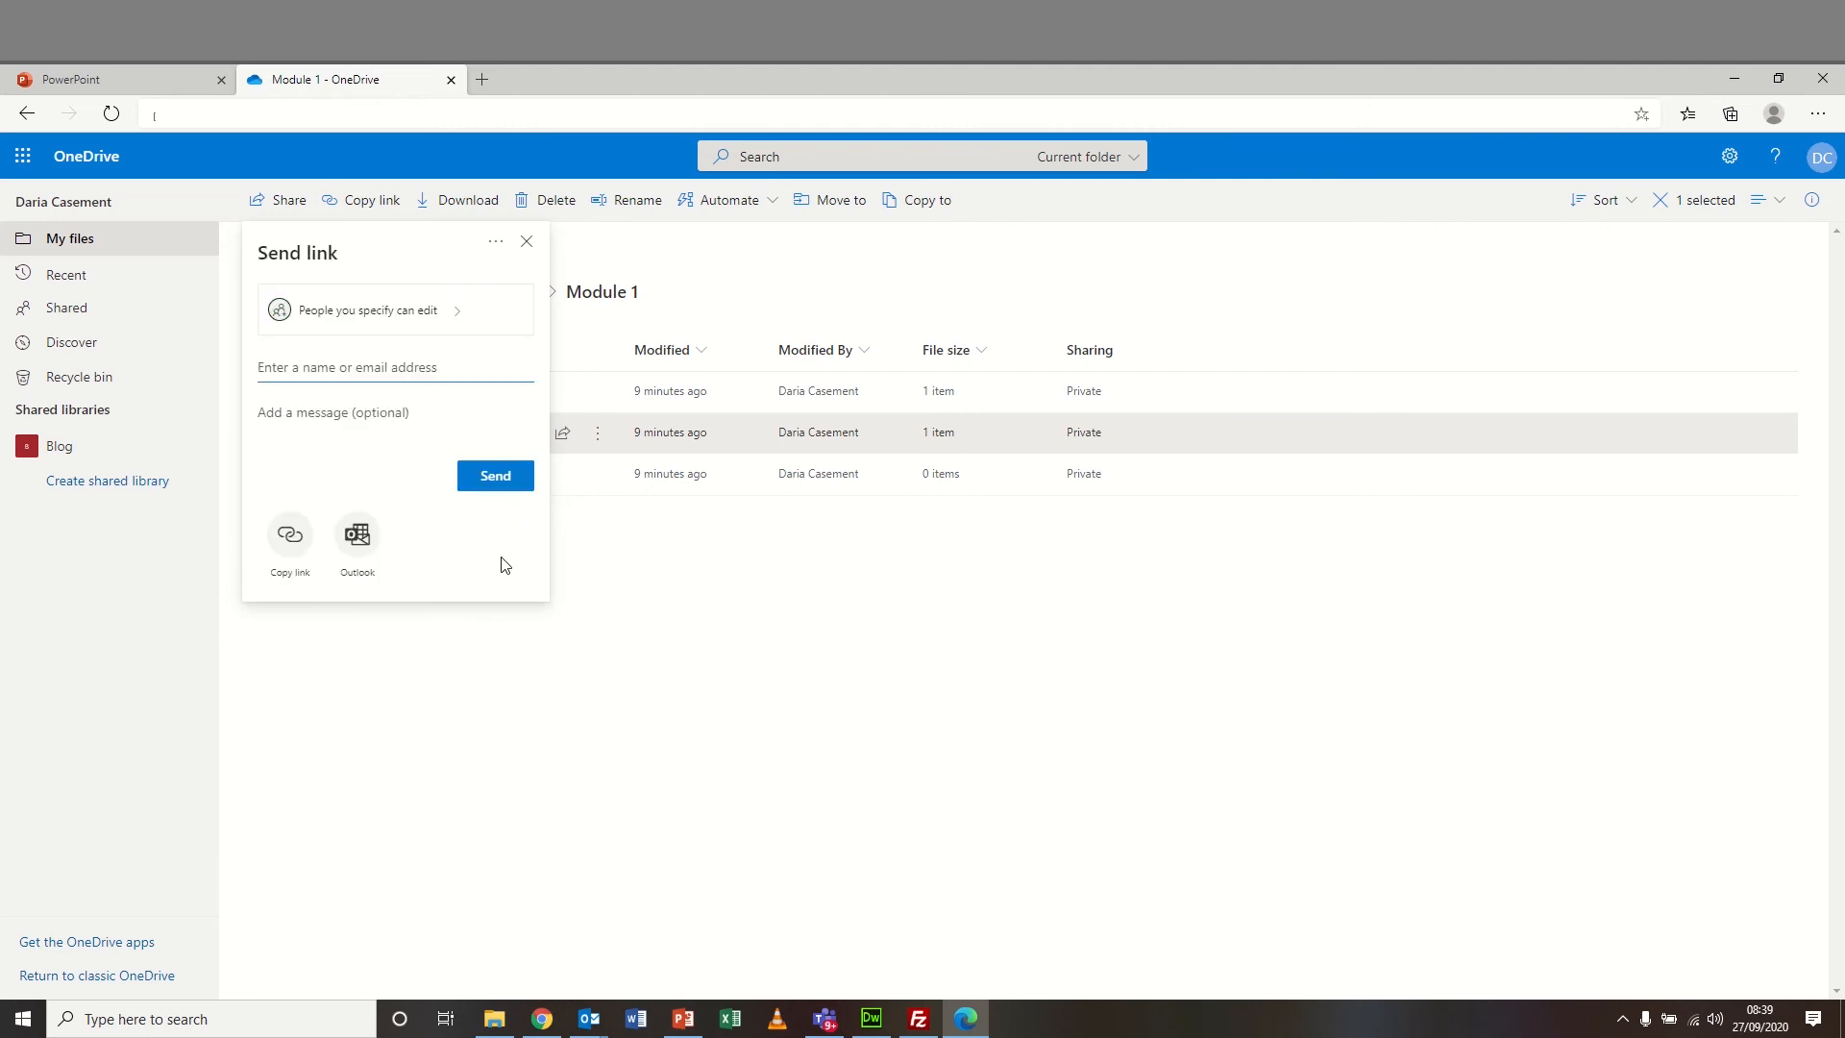
pyautogui.click(526, 241)
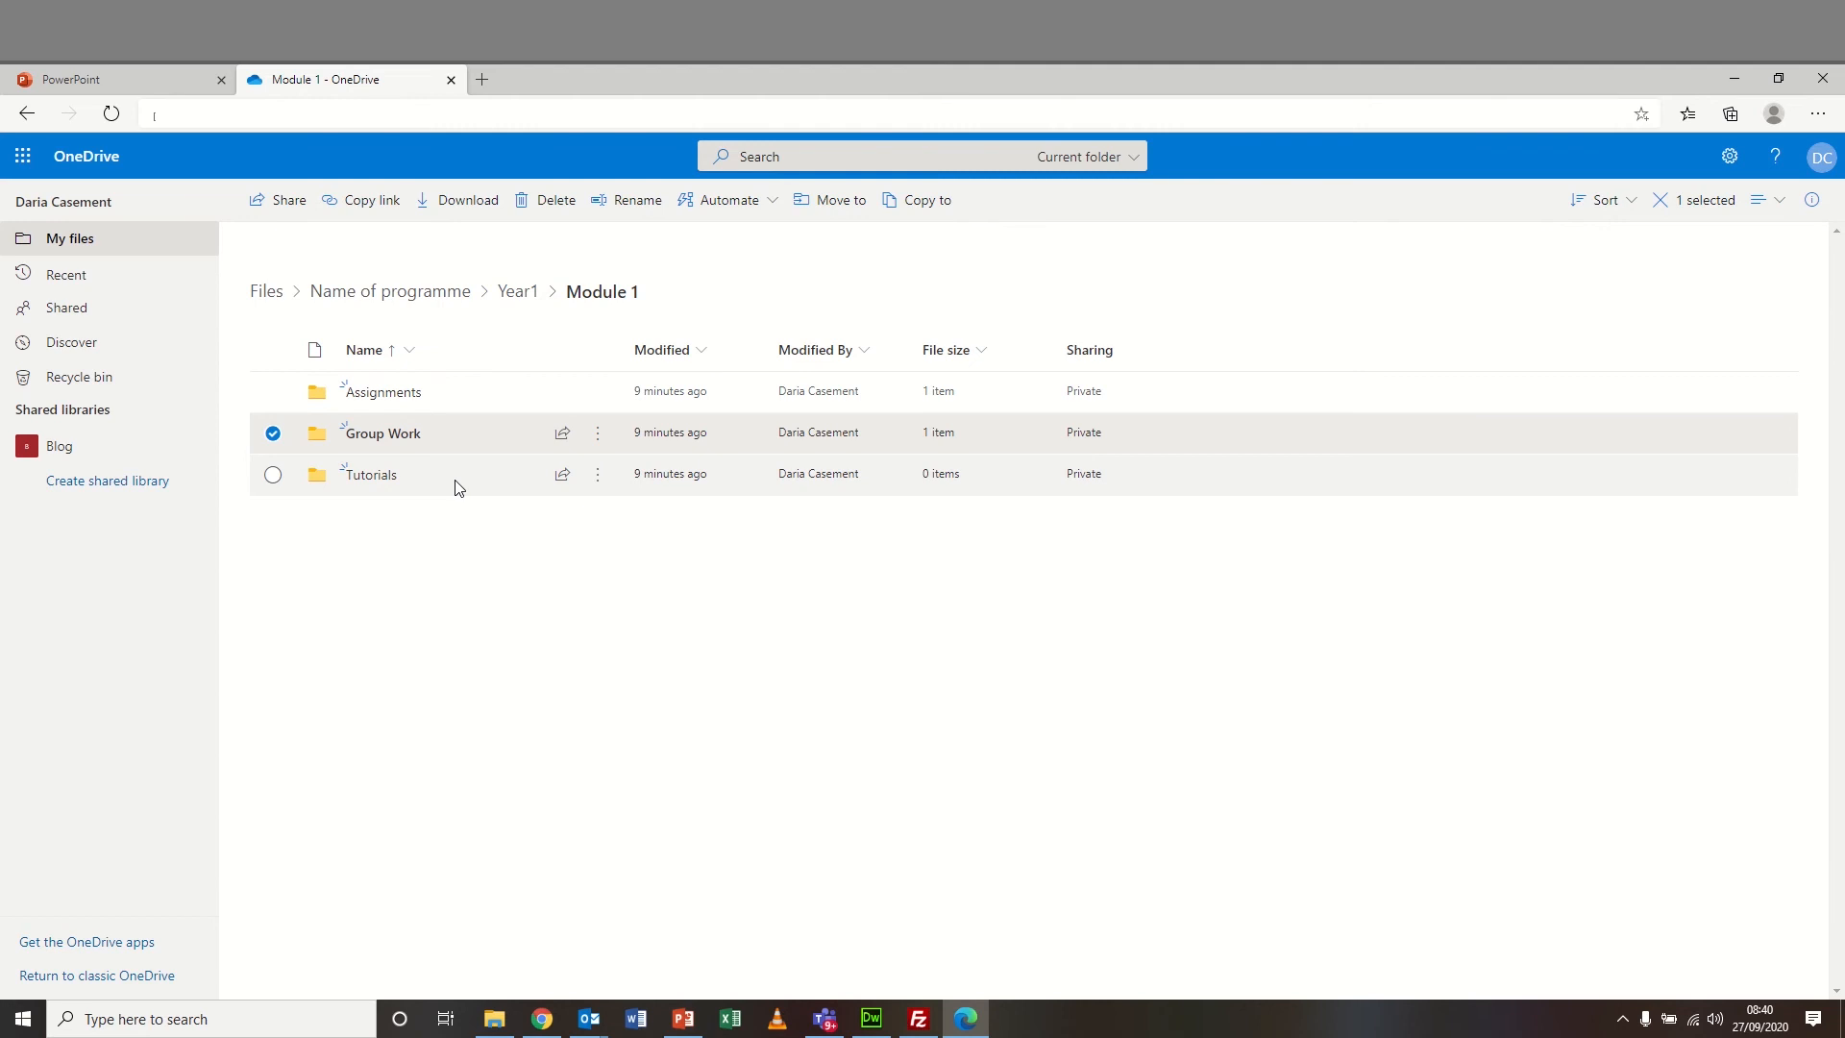
# - Download Hello and Welcome.pptx from the Group Work folder in Module 1 to the computer
pyautogui.click(408, 432)
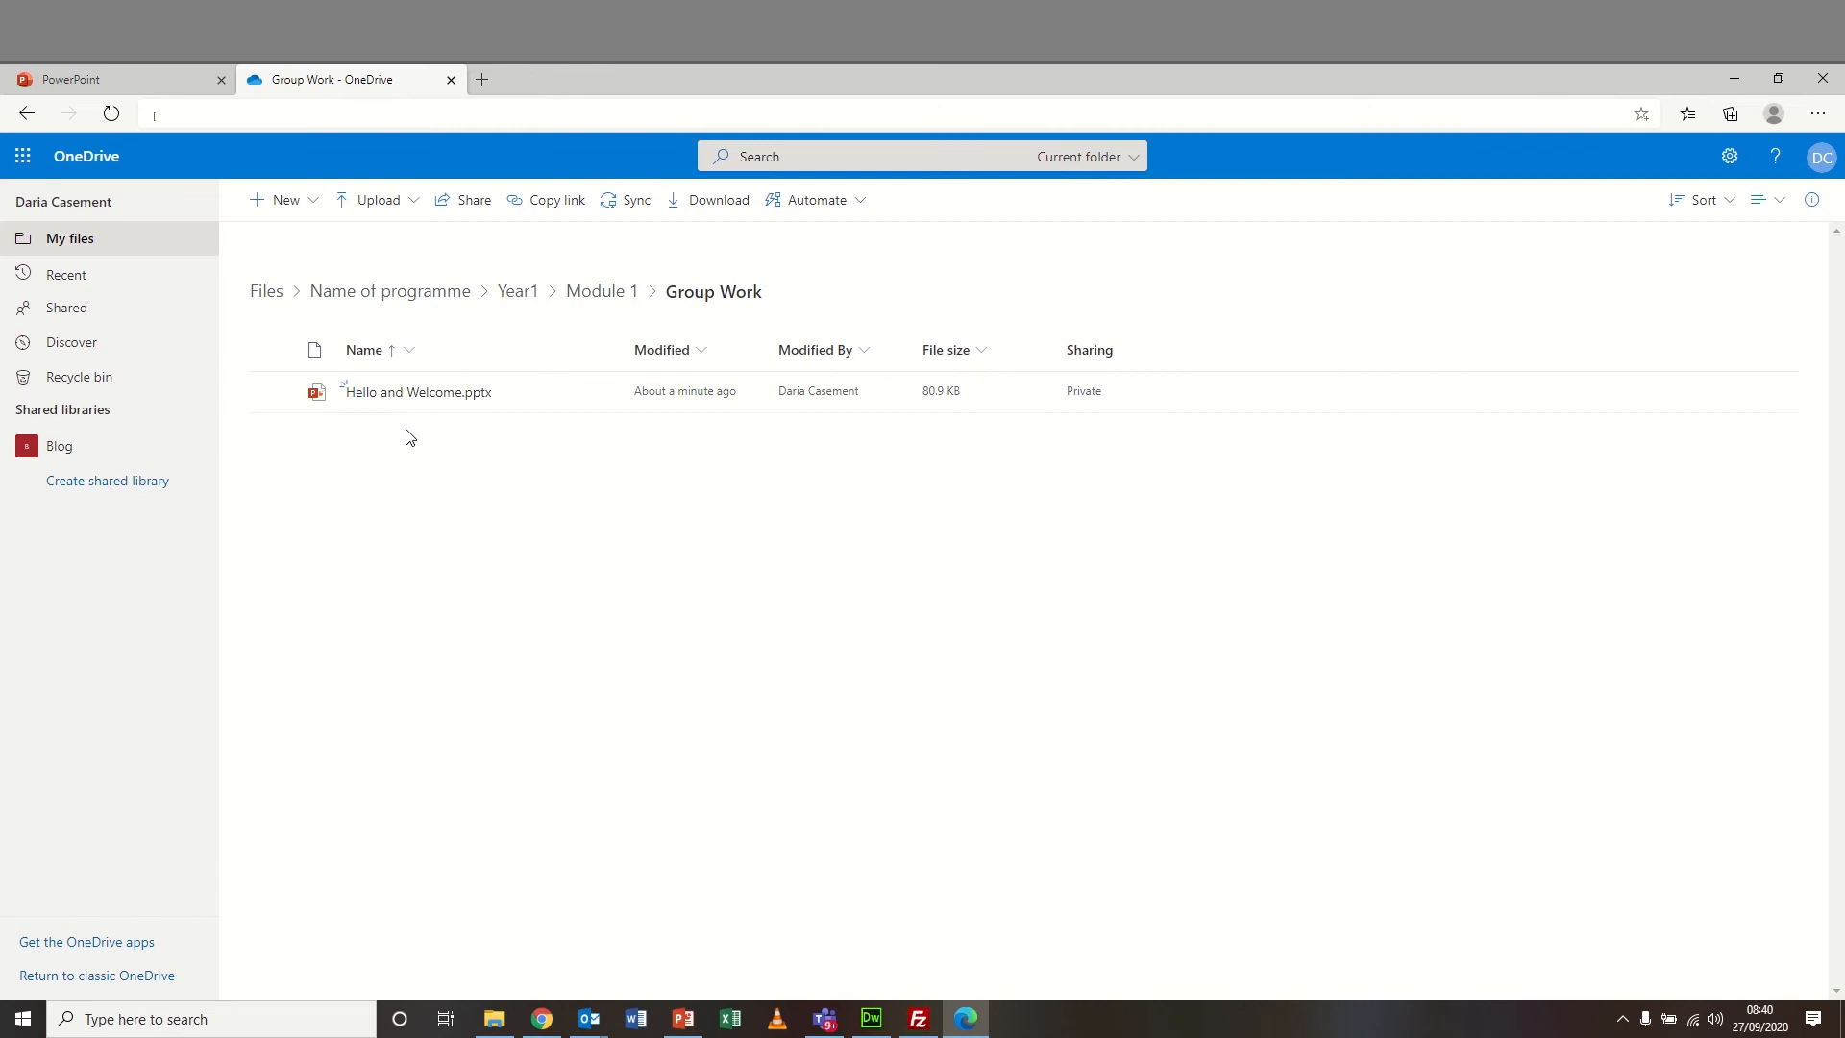
pyautogui.click(603, 397)
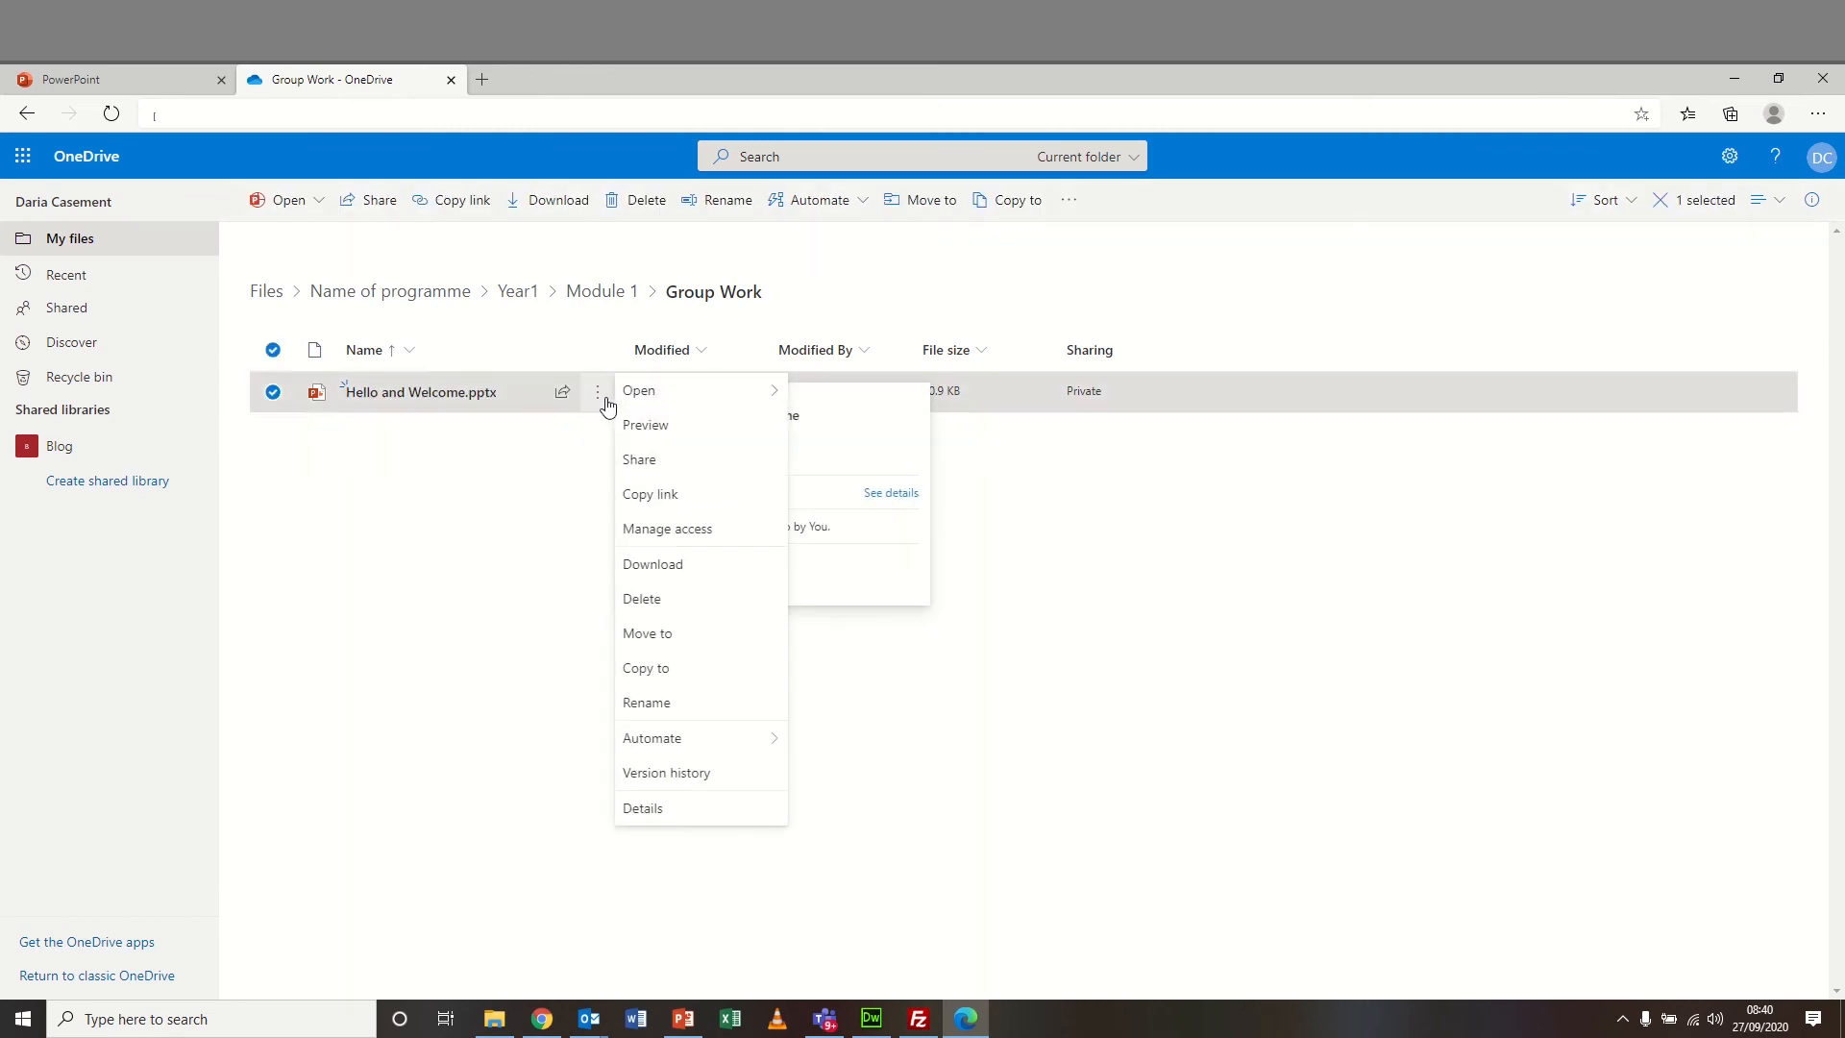
pyautogui.click(655, 567)
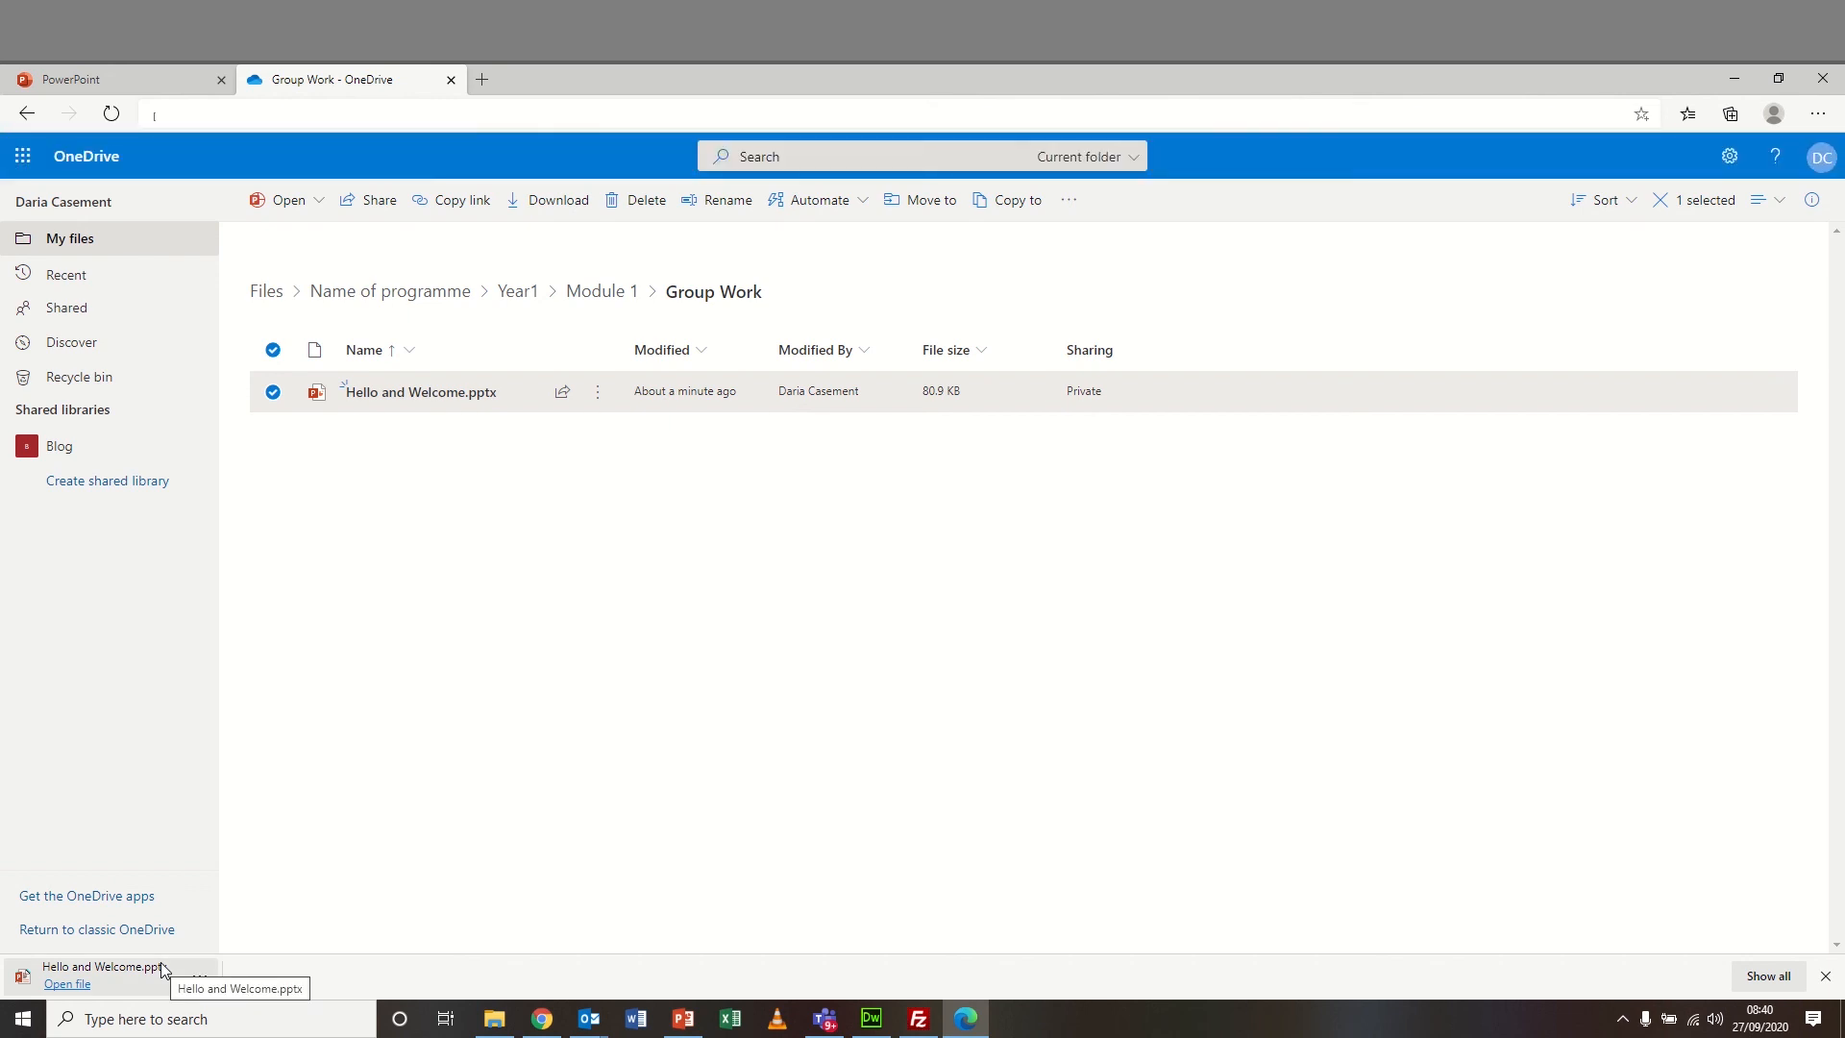
# - Switch to Word and create a blank document containing the text "This is a new word Document"
pyautogui.click(643, 1024)
pyautogui.click(676, 308)
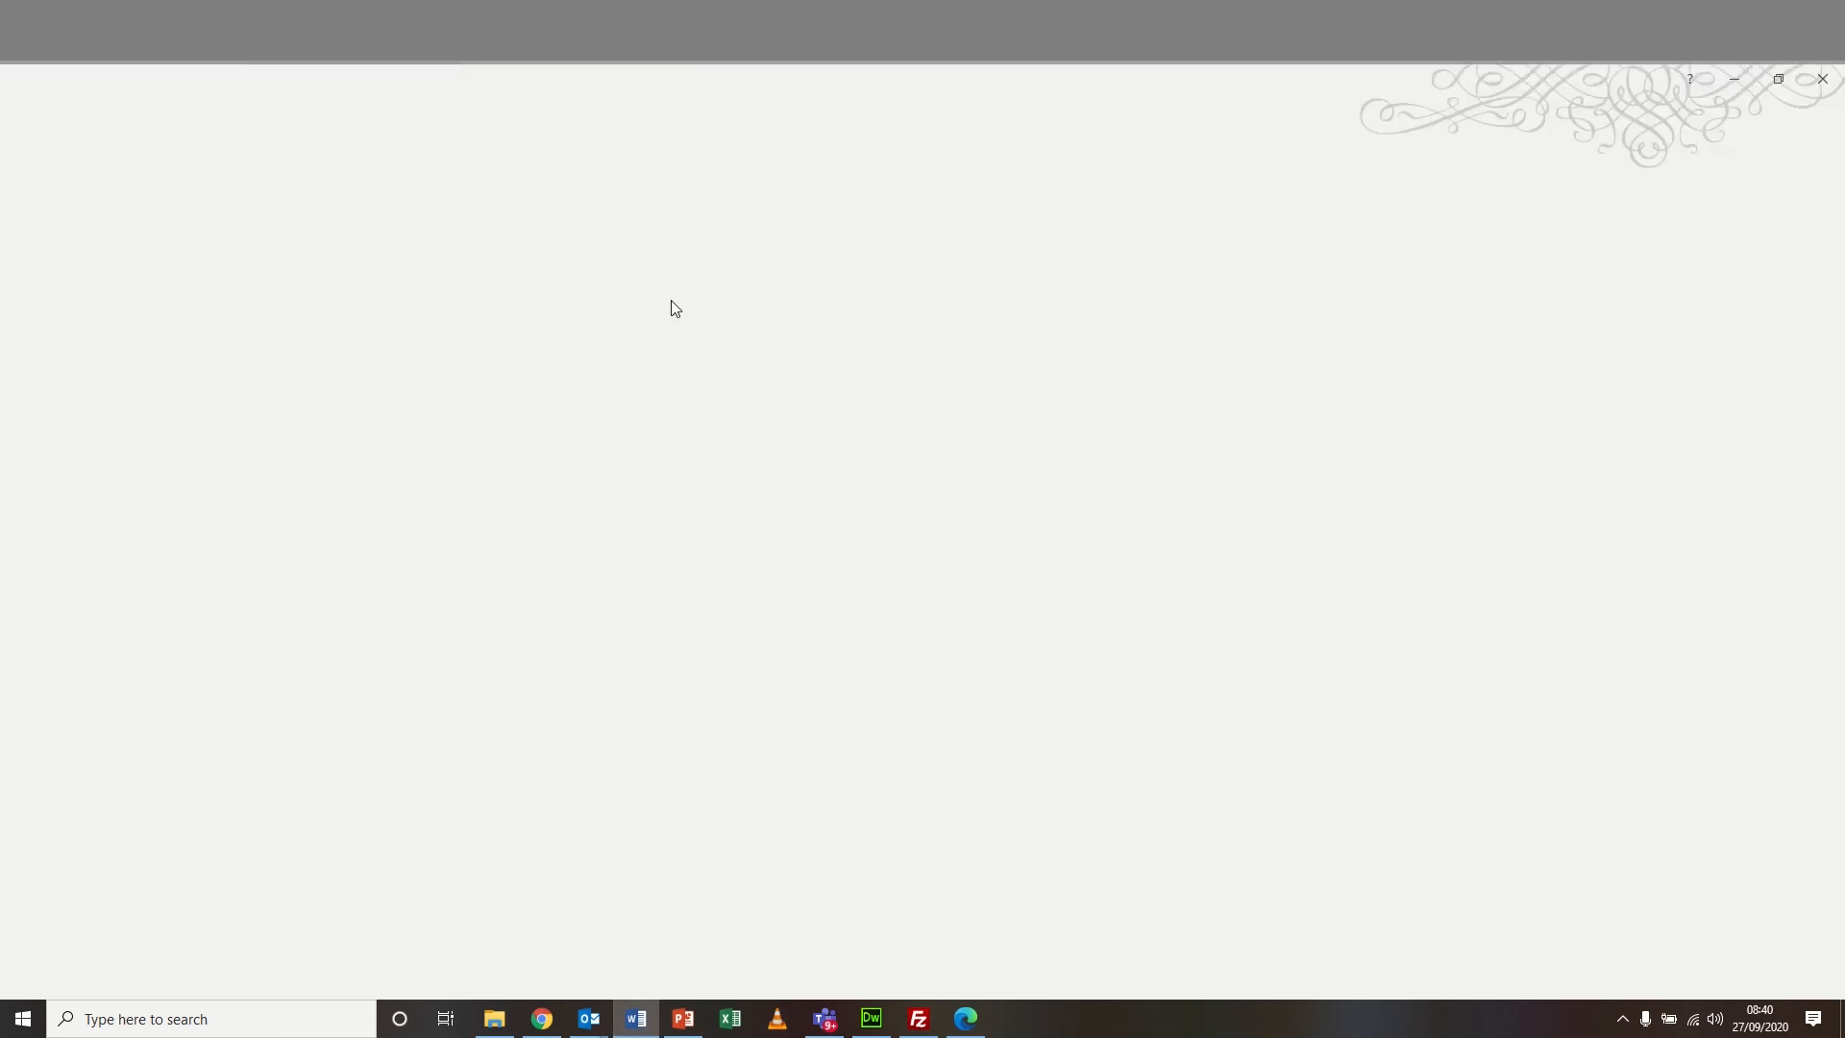
pyautogui.write('This is a new word Document')
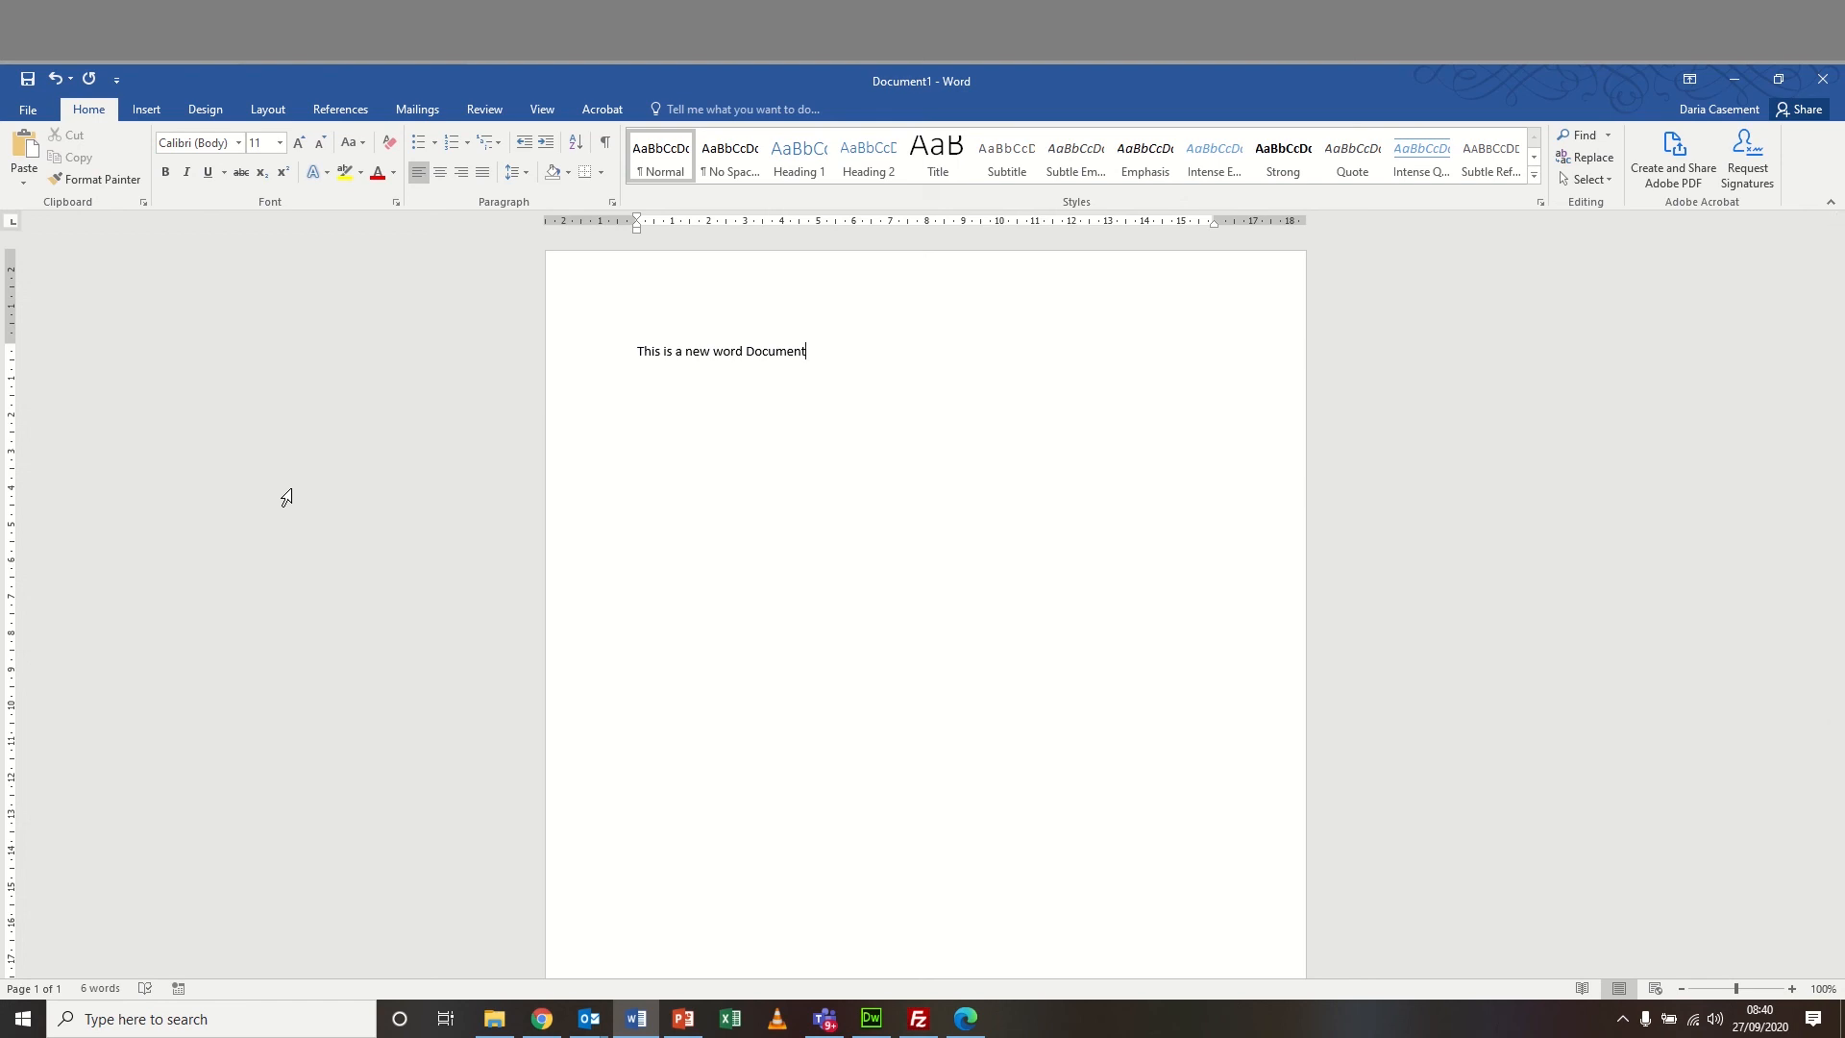
# - Save the document as "This is a new word Document" in the university OneDrive's Documents folder, and return to OneDrive in Edge
pyautogui.click(29, 112)
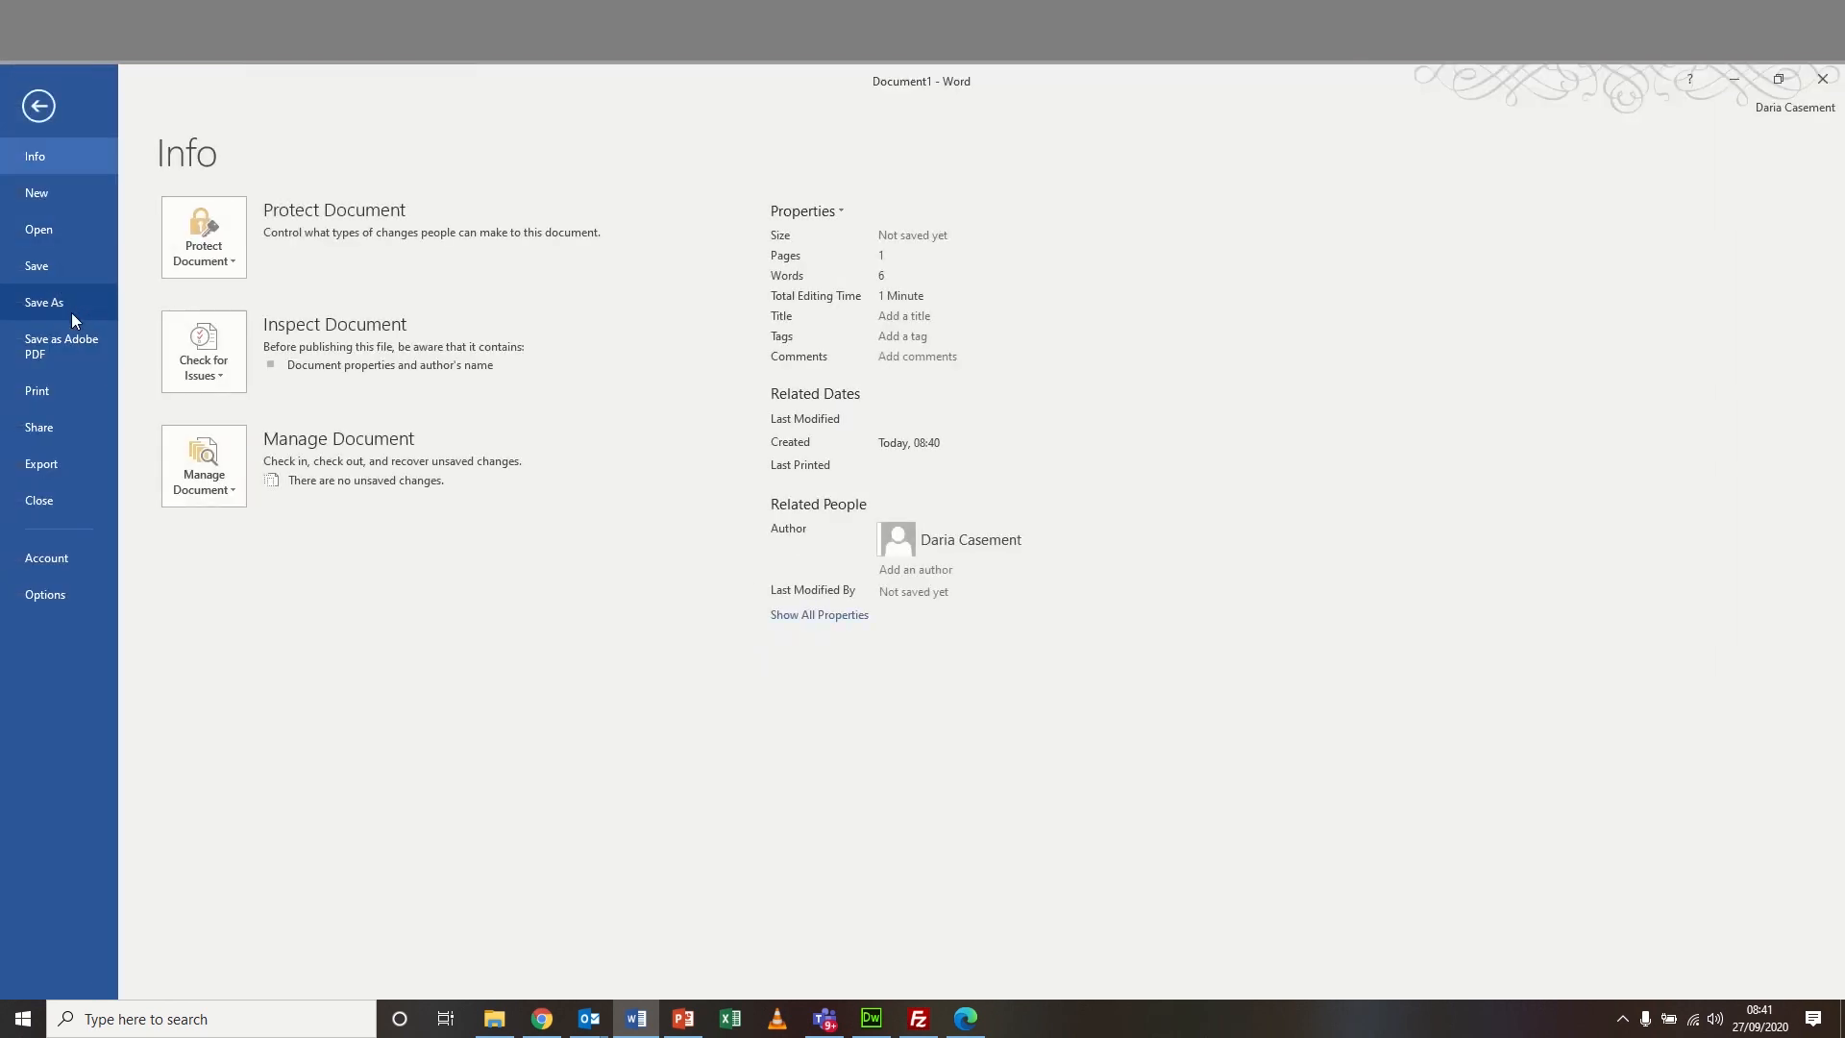
pyautogui.click(74, 304)
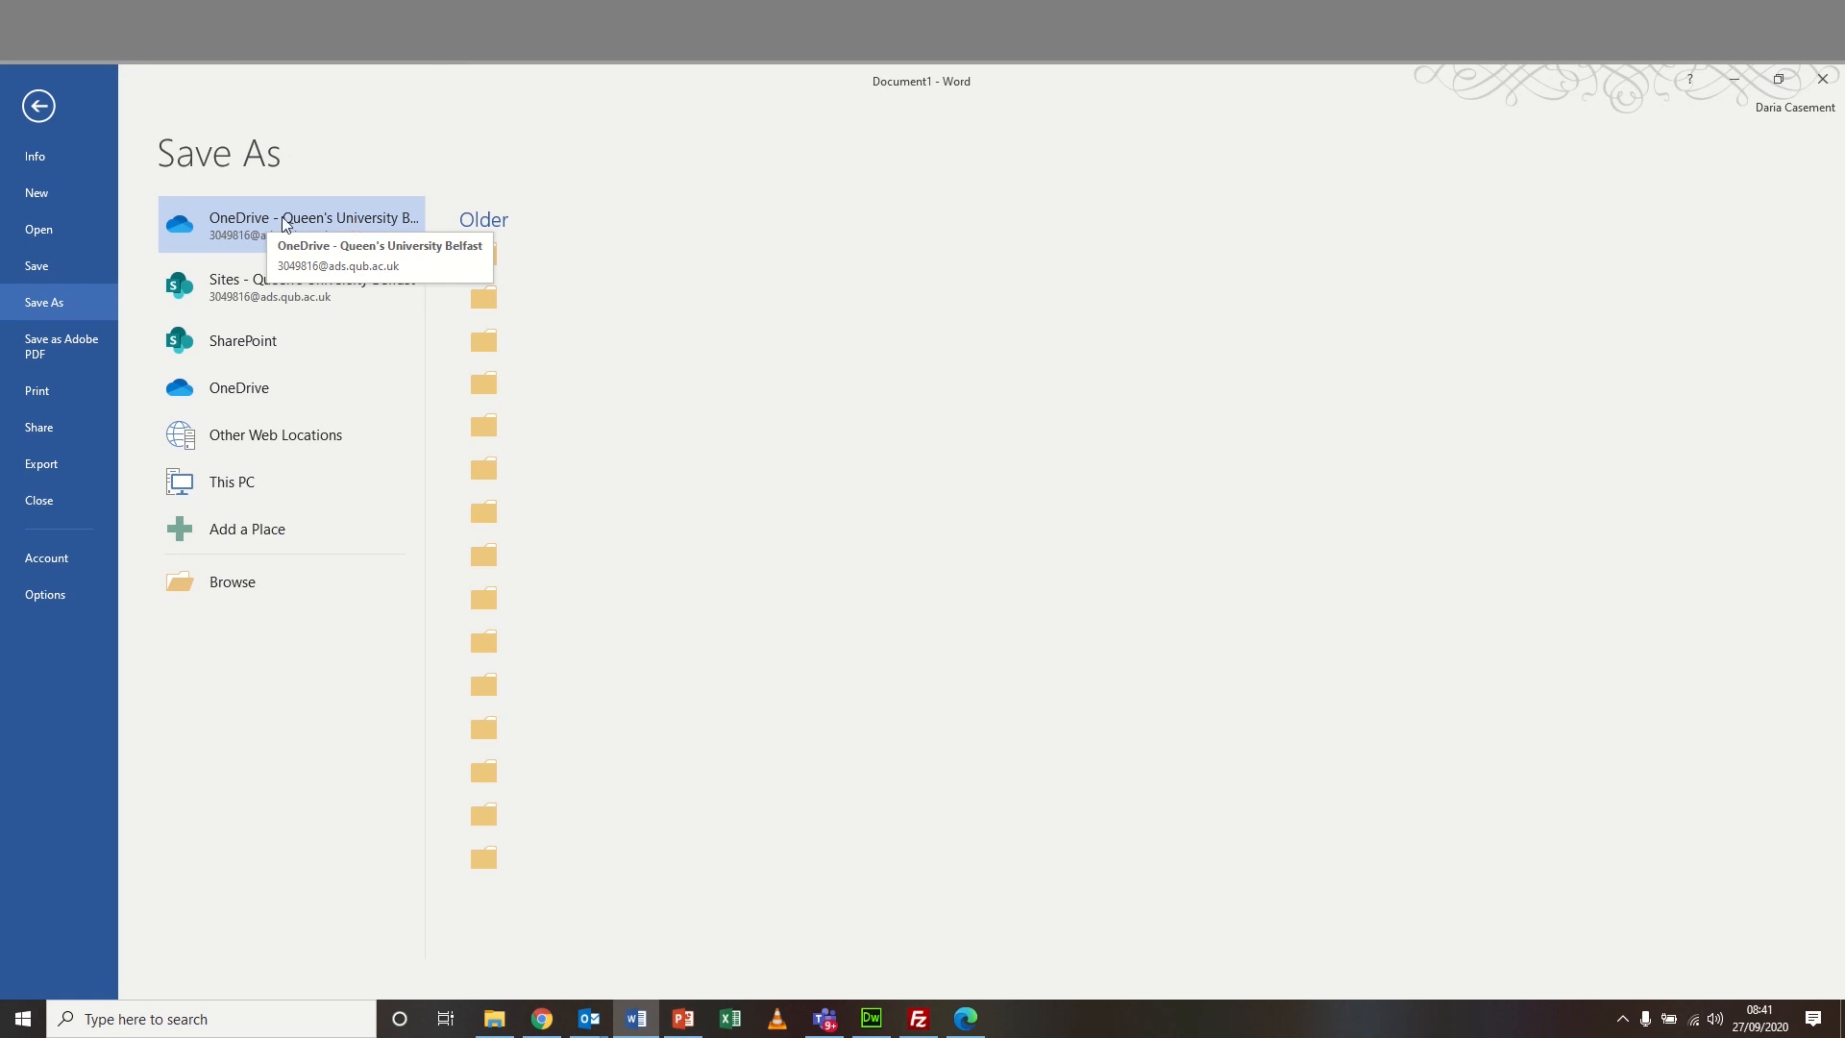
pyautogui.click(283, 218)
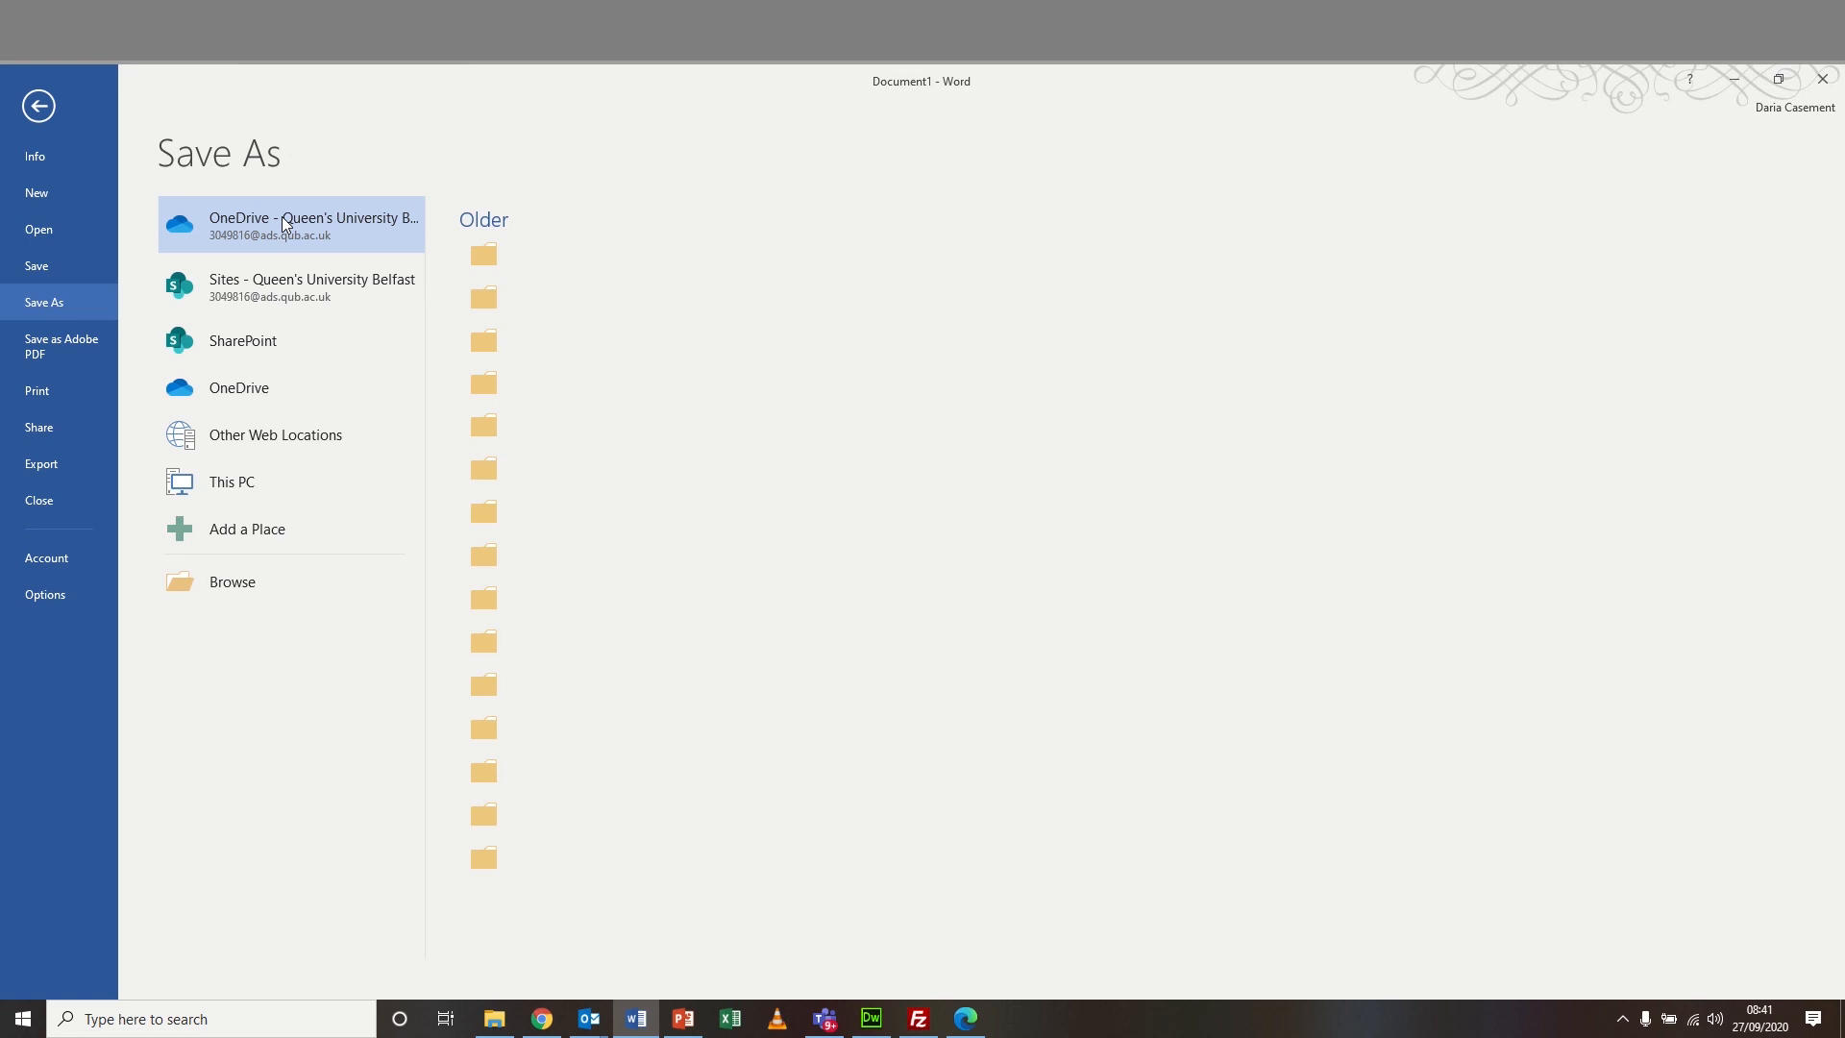
pyautogui.click(482, 382)
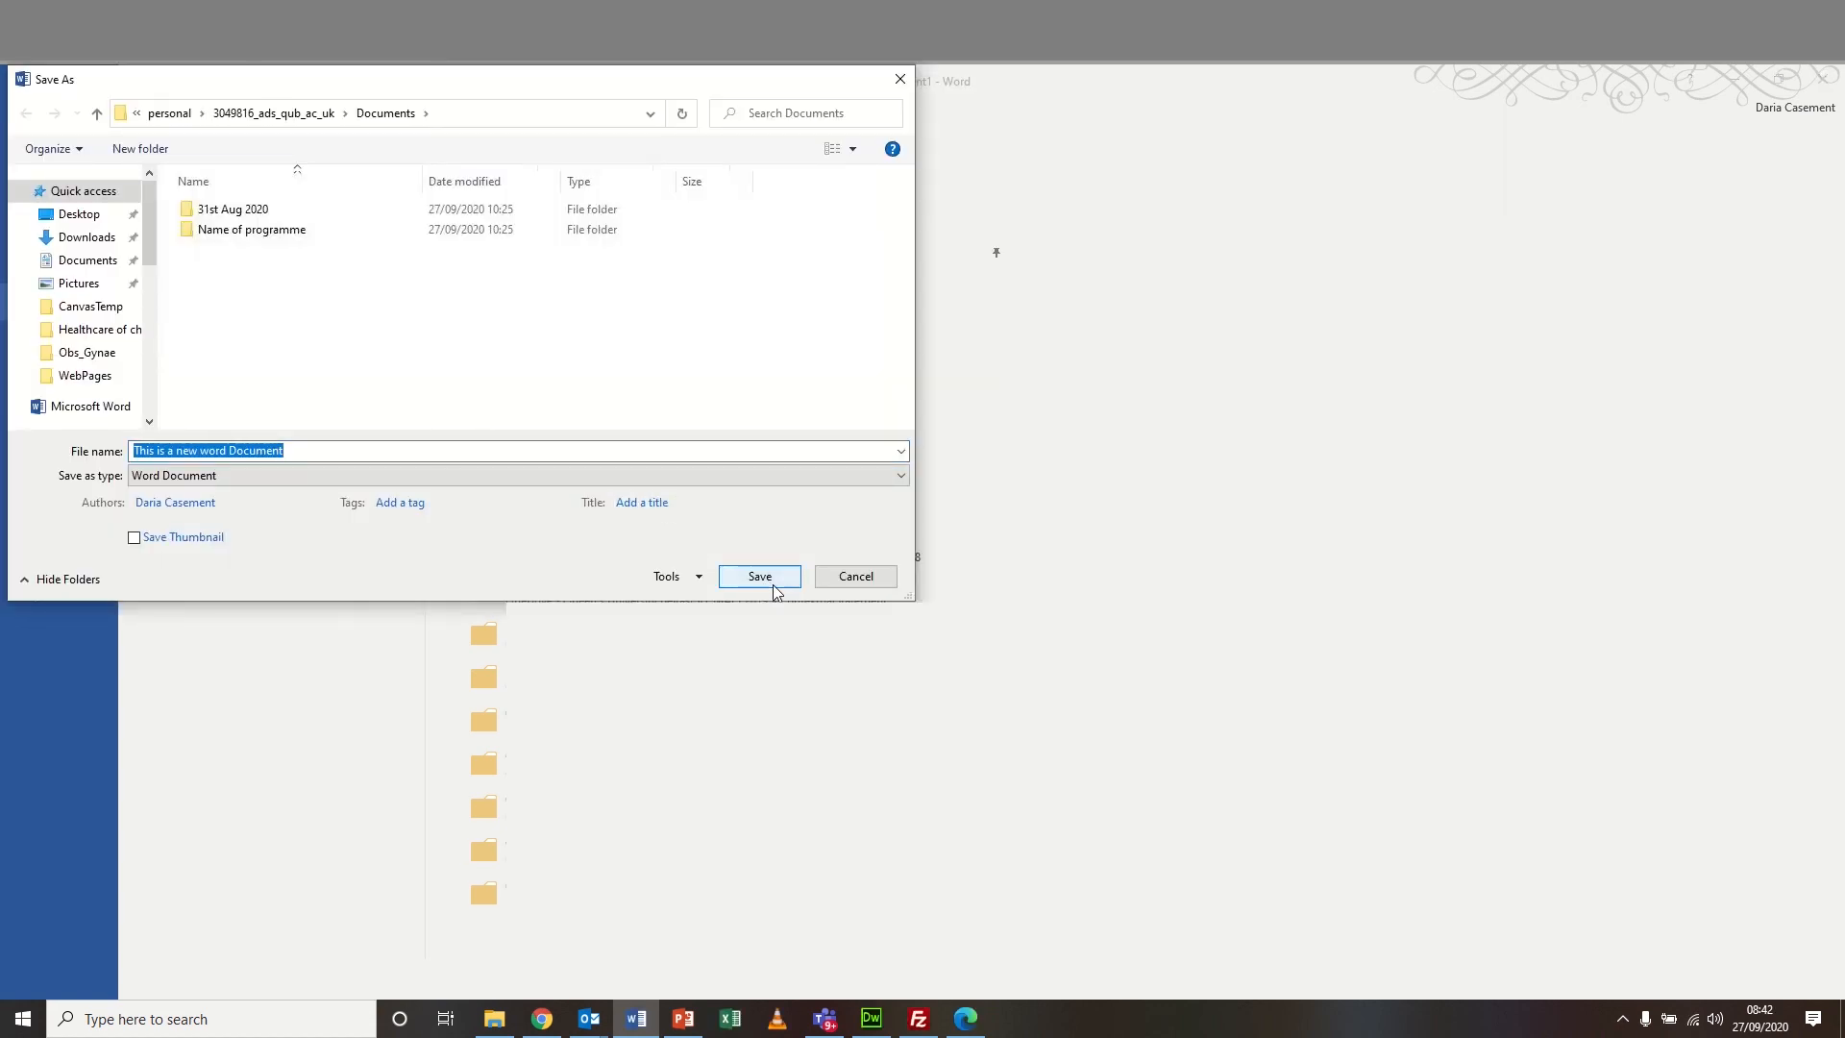
pyautogui.click(760, 576)
pyautogui.click(966, 1019)
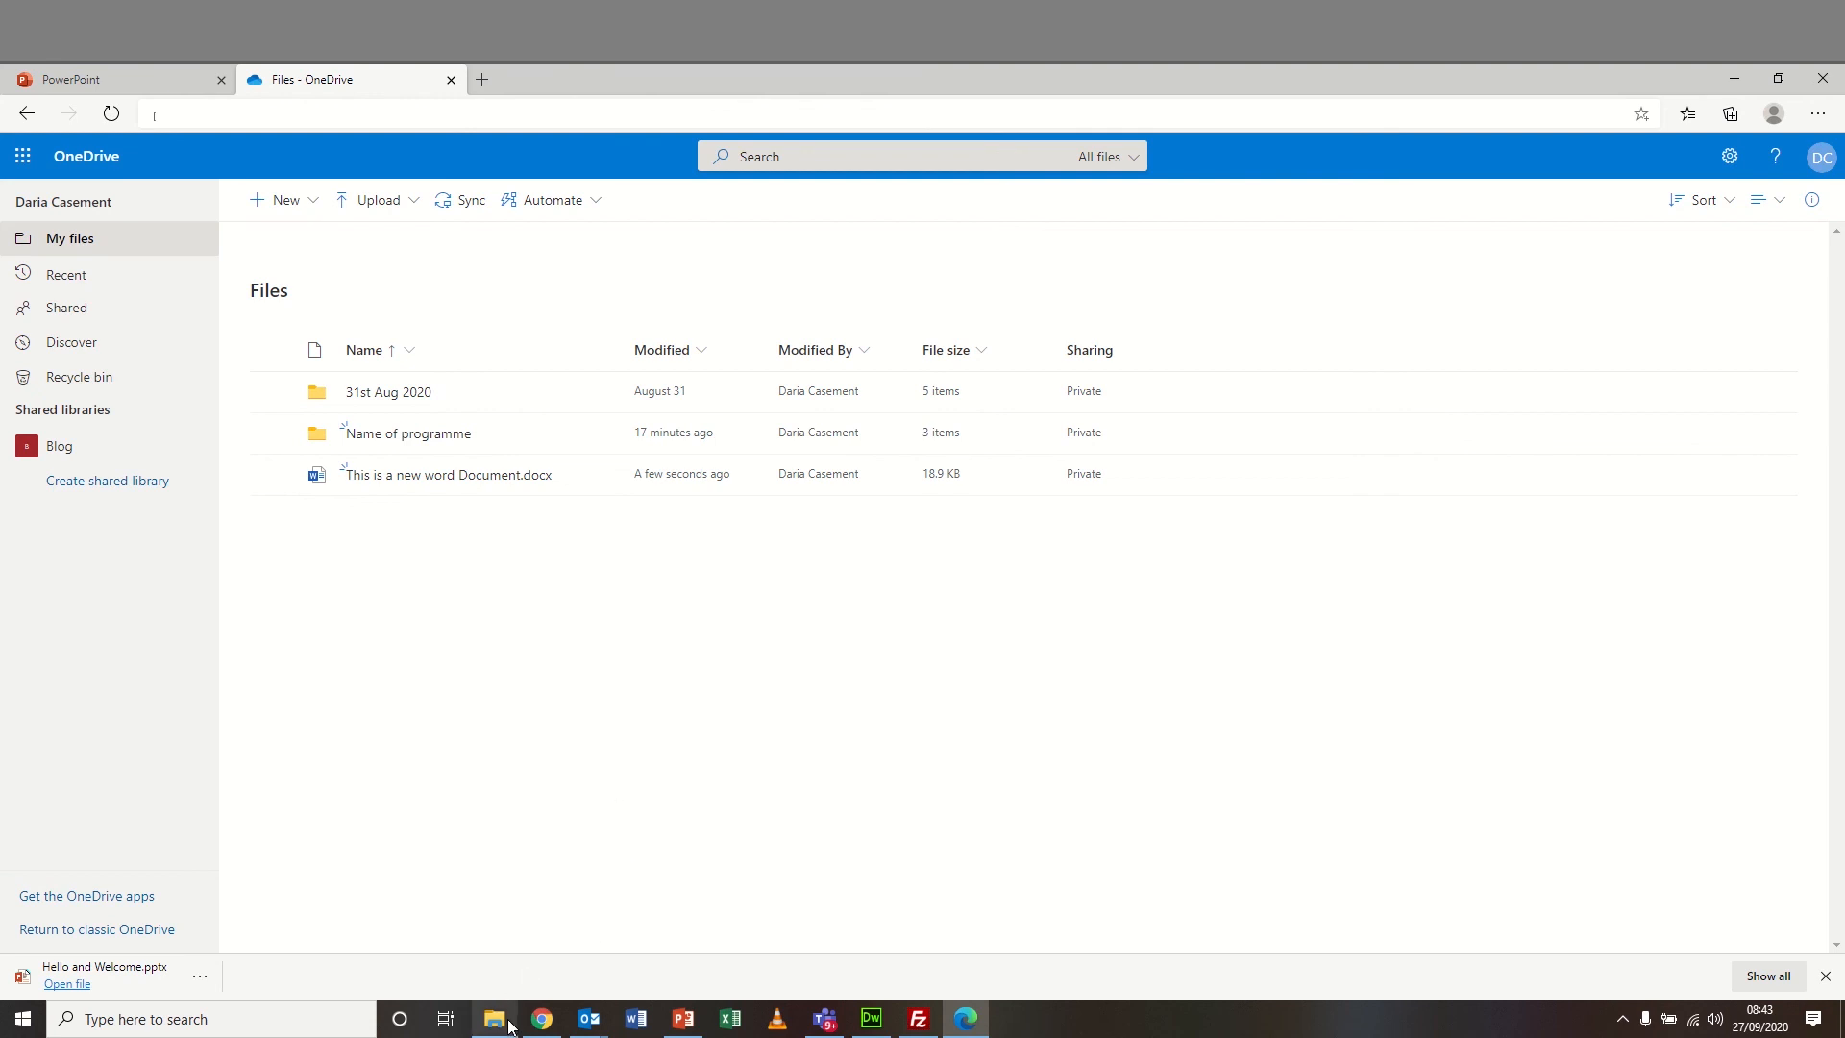
# - Upload Lit Review from the local My Documents folder in File Explorer to Name of programme > Year1 > Module 1 > Assignments
pyautogui.click(494, 1019)
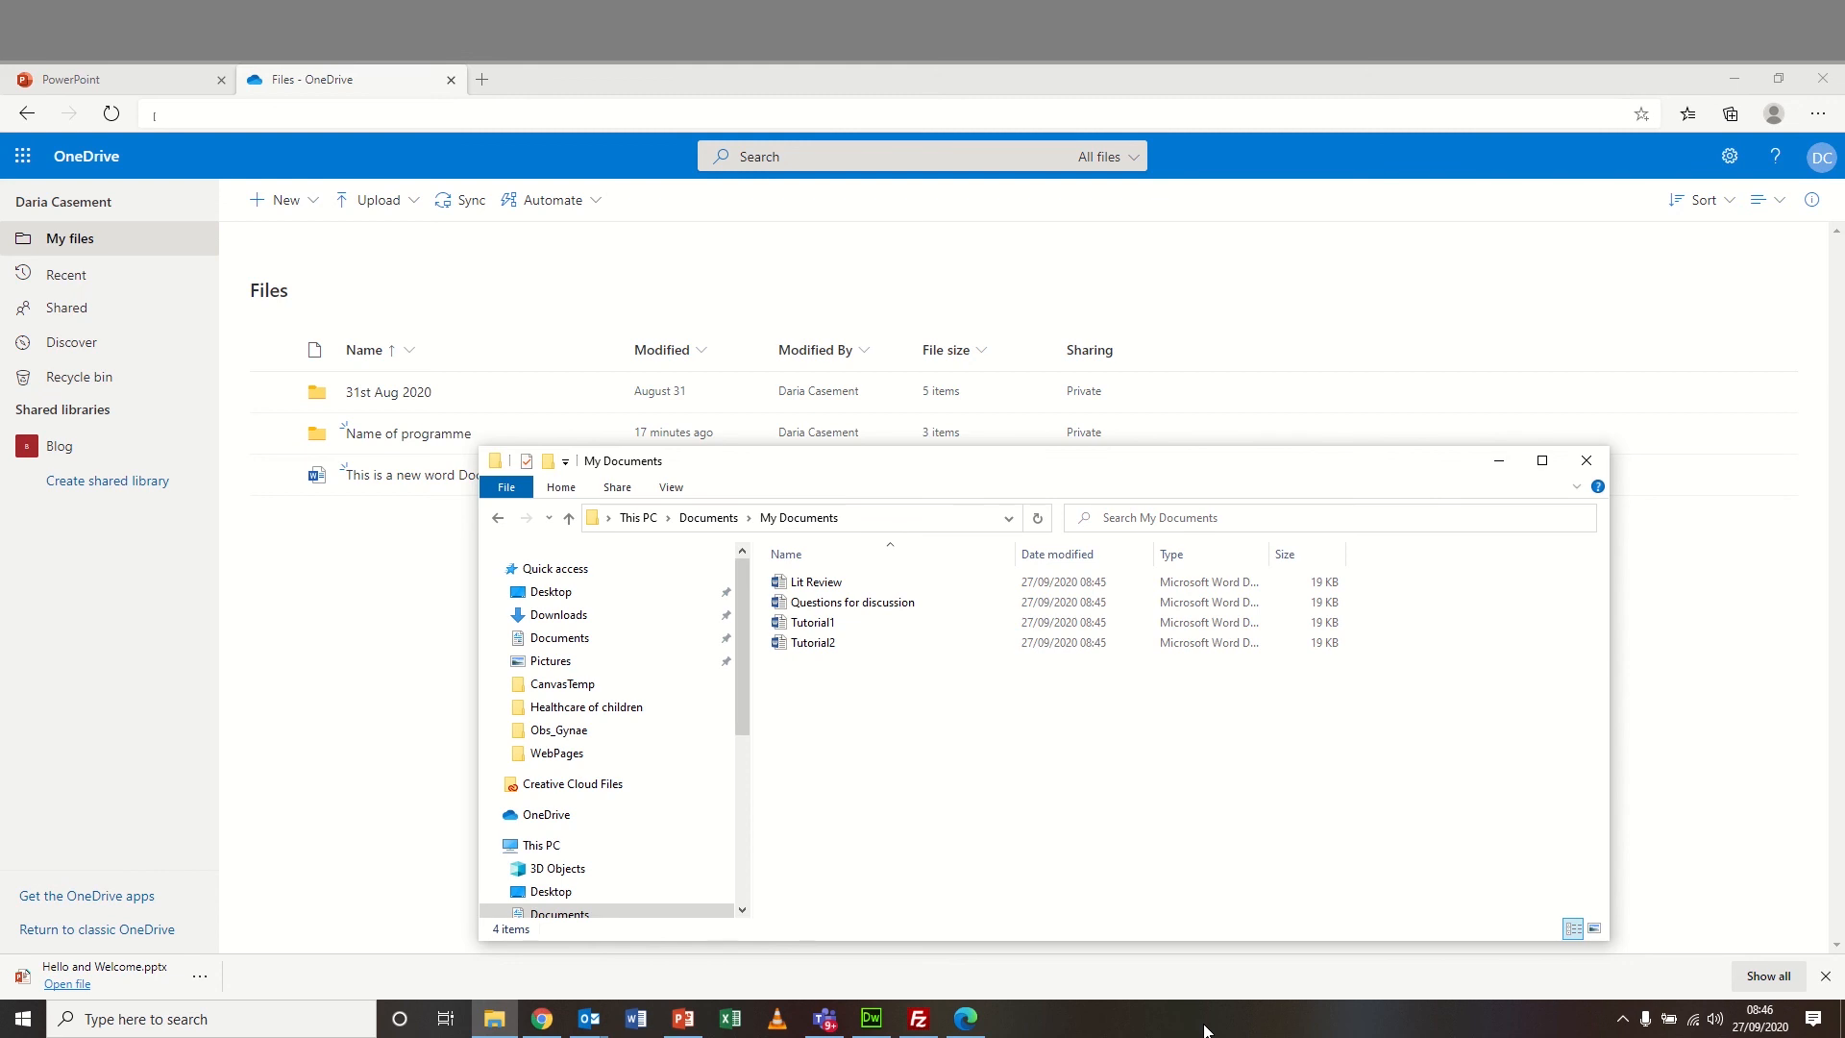
pyautogui.click(442, 437)
pyautogui.click(373, 394)
pyautogui.click(374, 396)
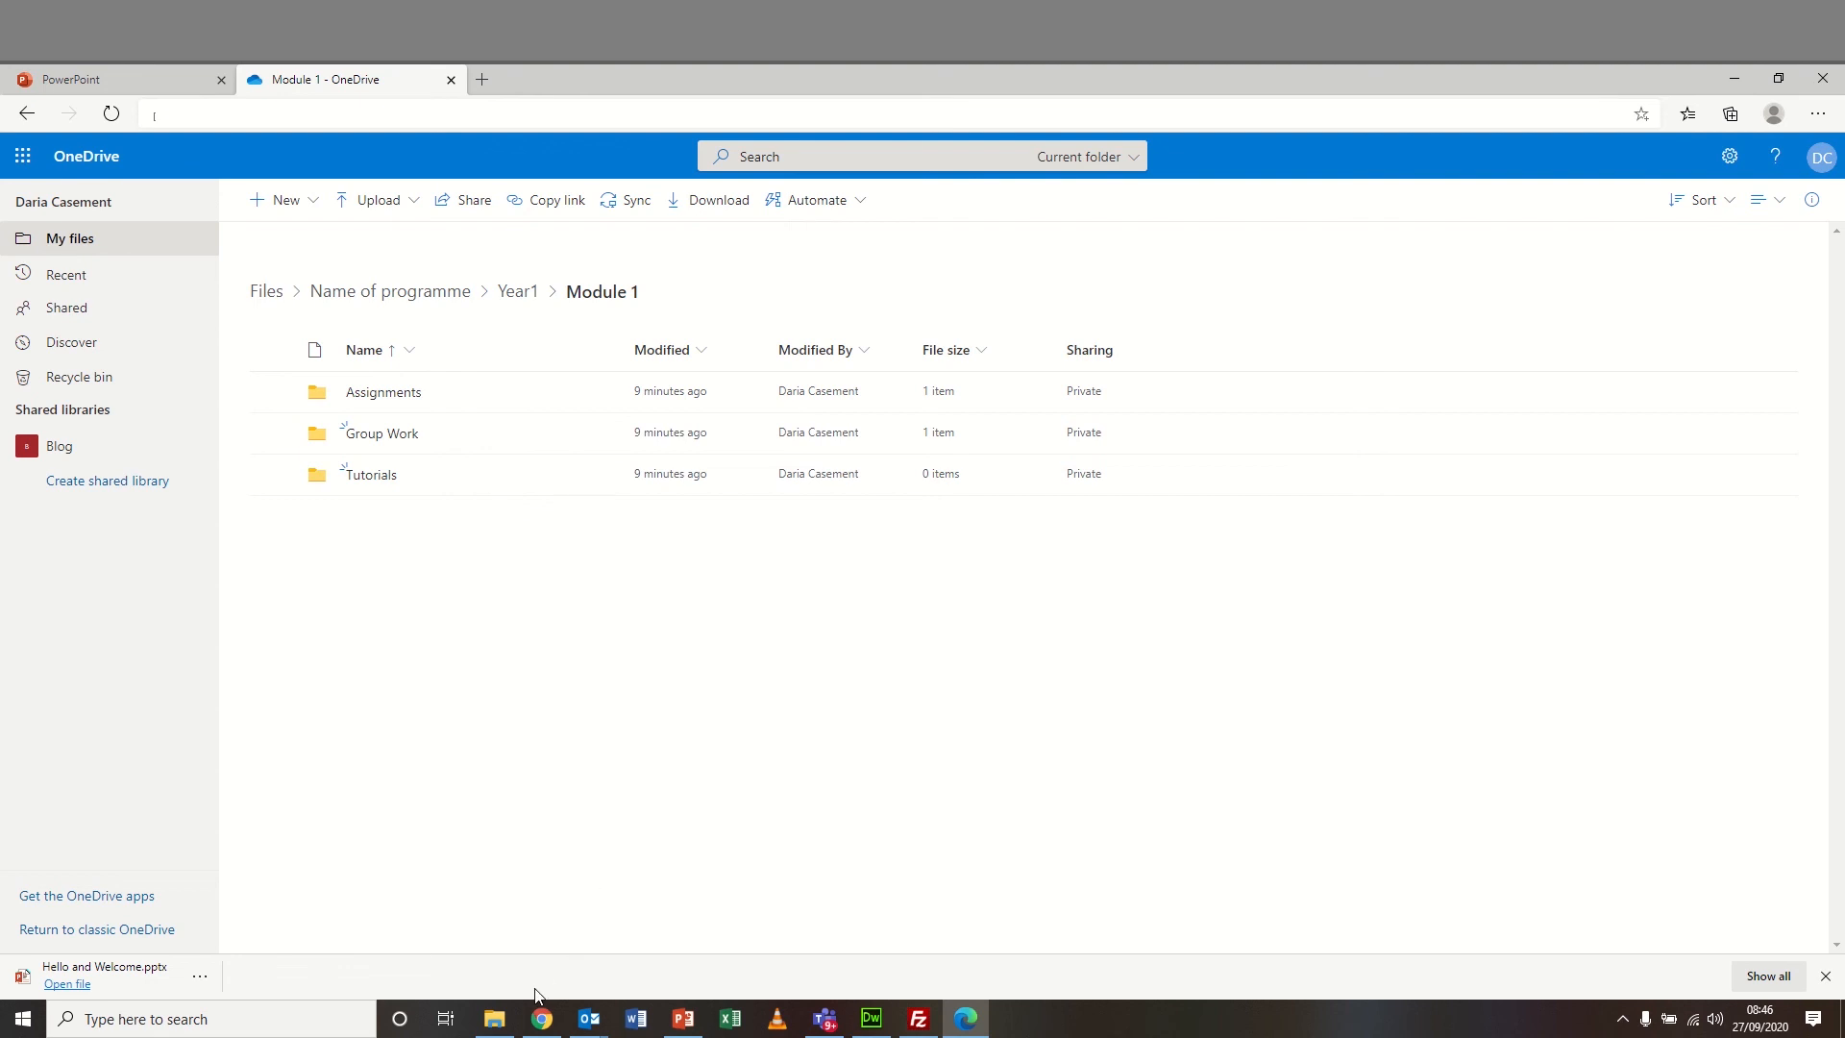
pyautogui.moveTo(499, 1027)
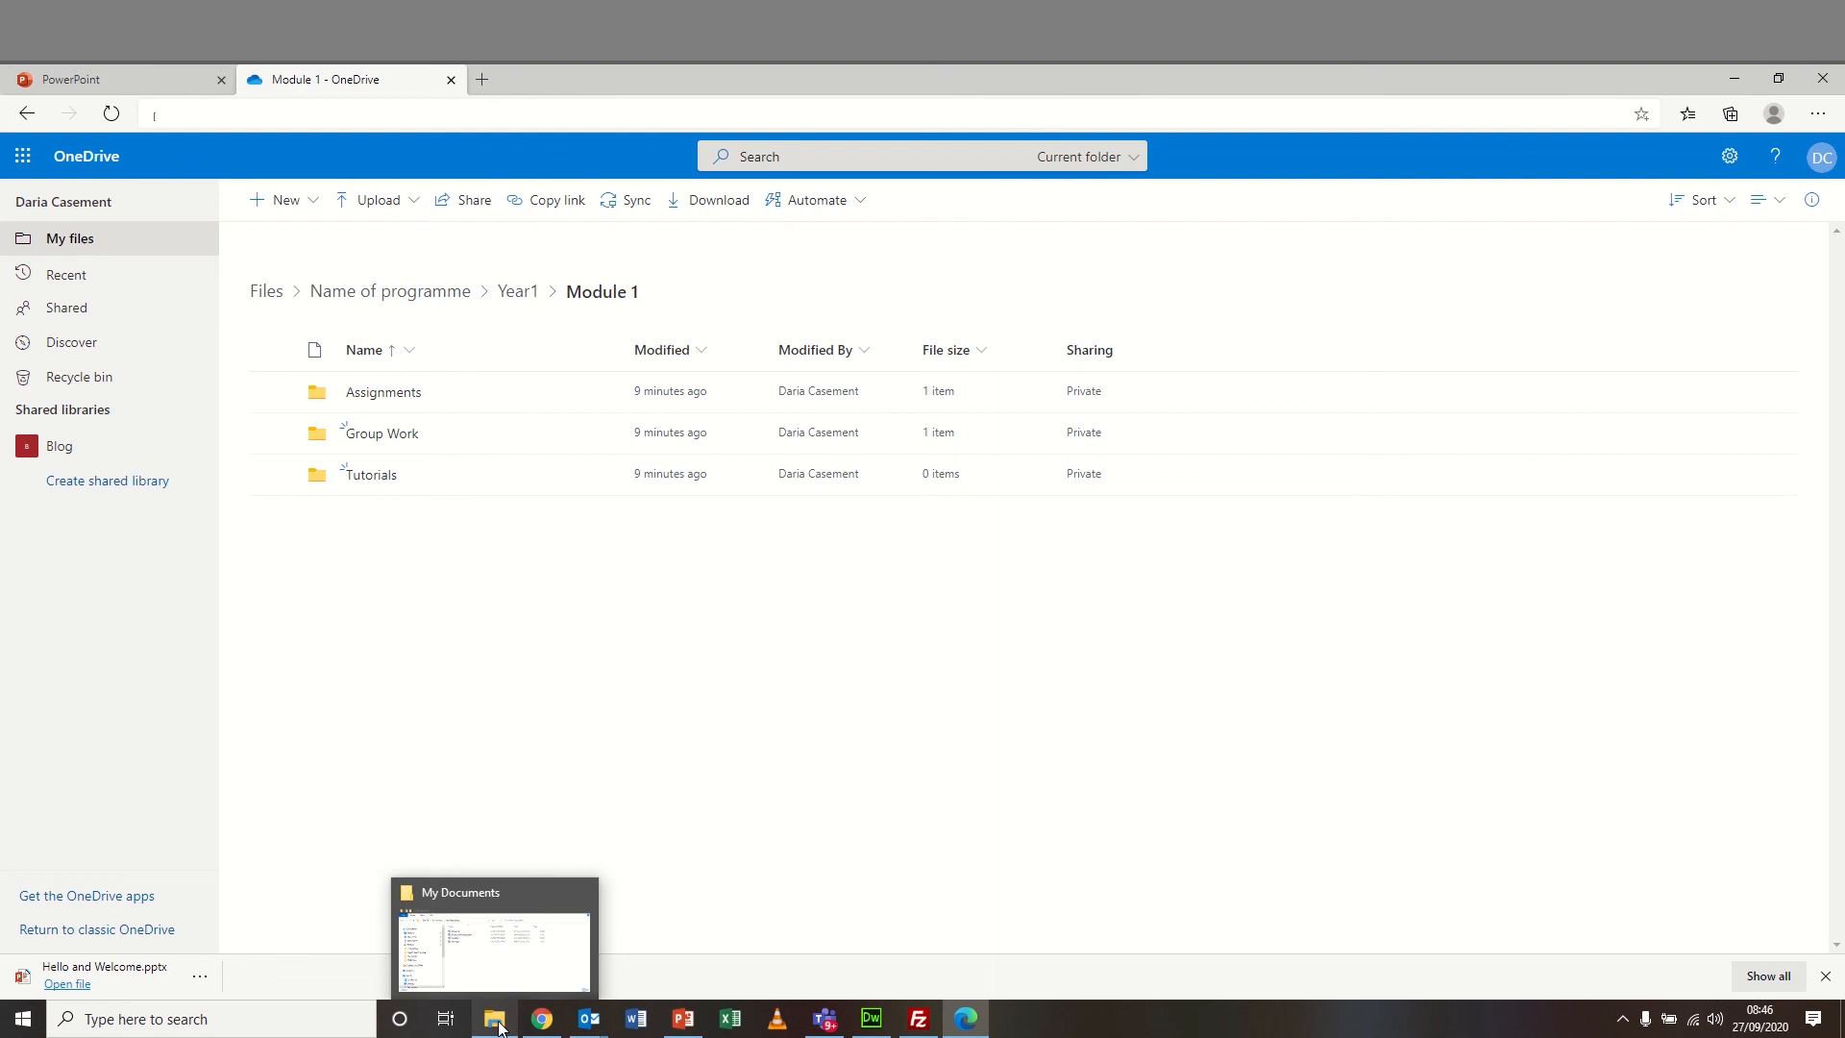
pyautogui.click(509, 959)
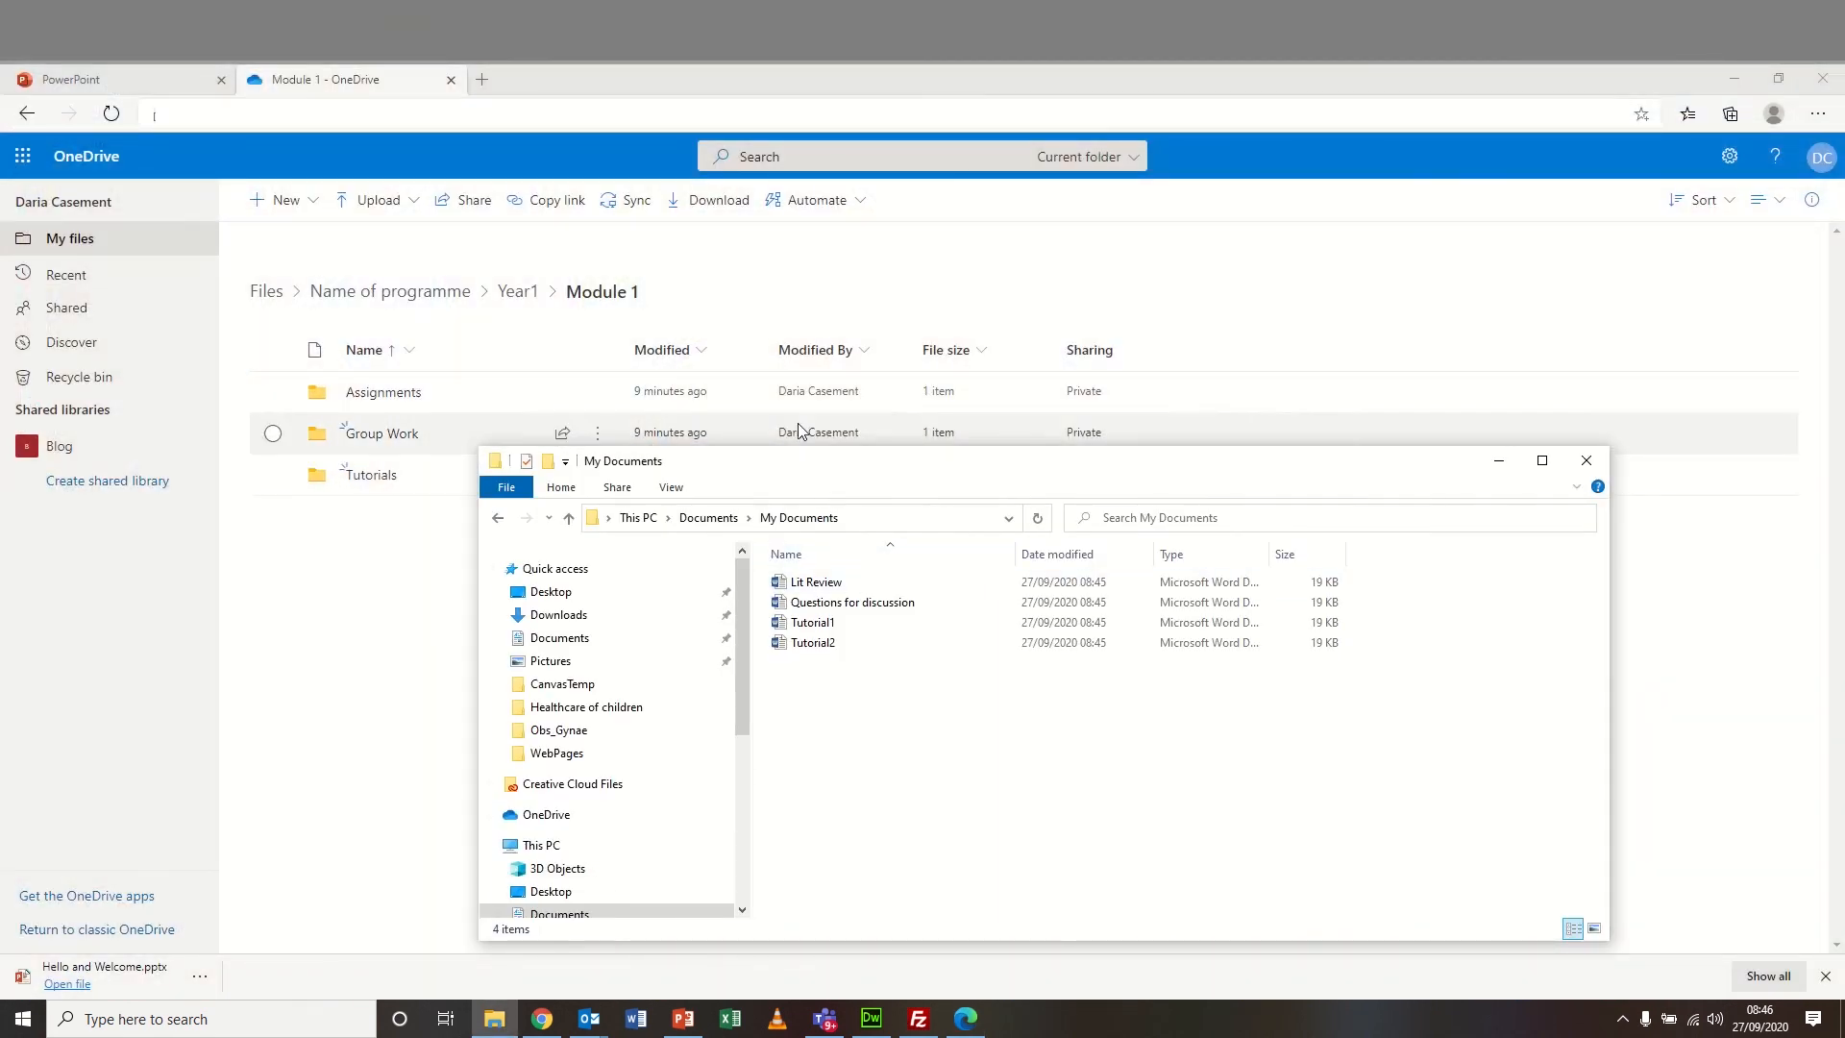
pyautogui.moveTo(809, 588); pyautogui.dragTo(402, 400)
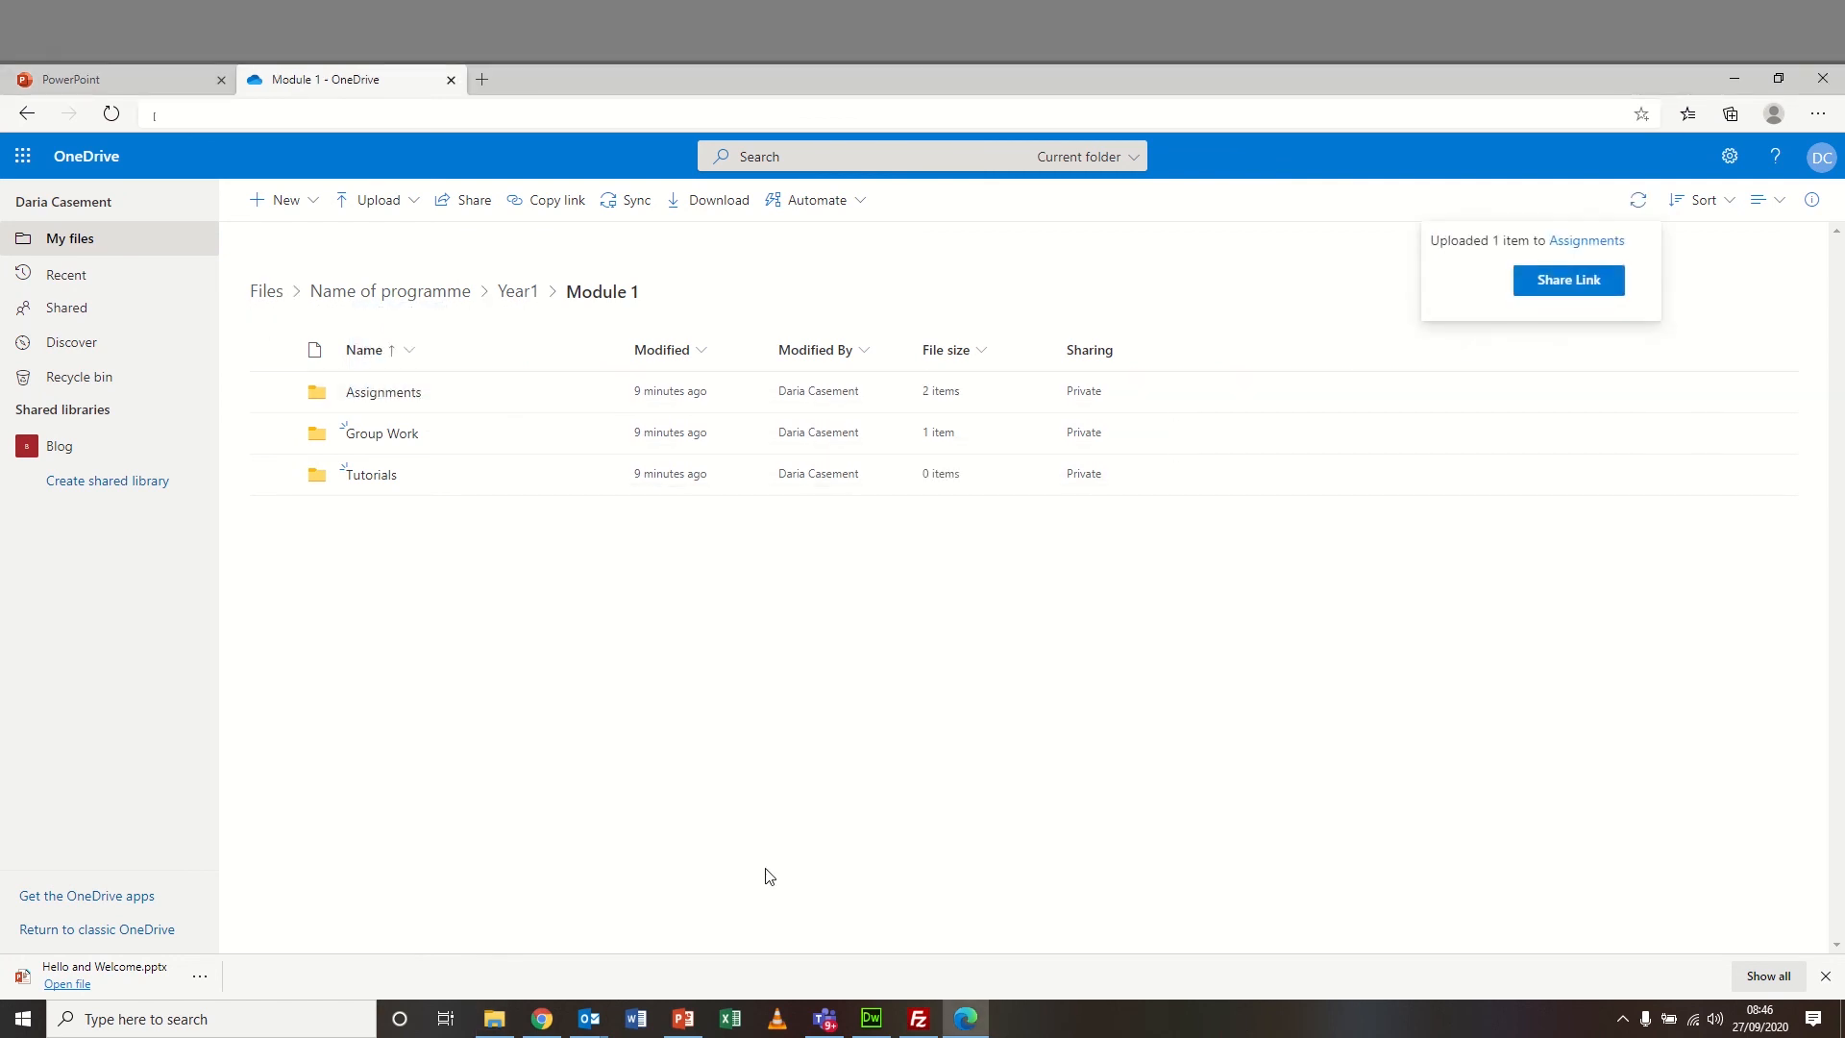
# - Upload Tutorial1 and Tutorial2 together from the local My Documents folder to the Tutorials folder in Module 1
pyautogui.click(495, 1018)
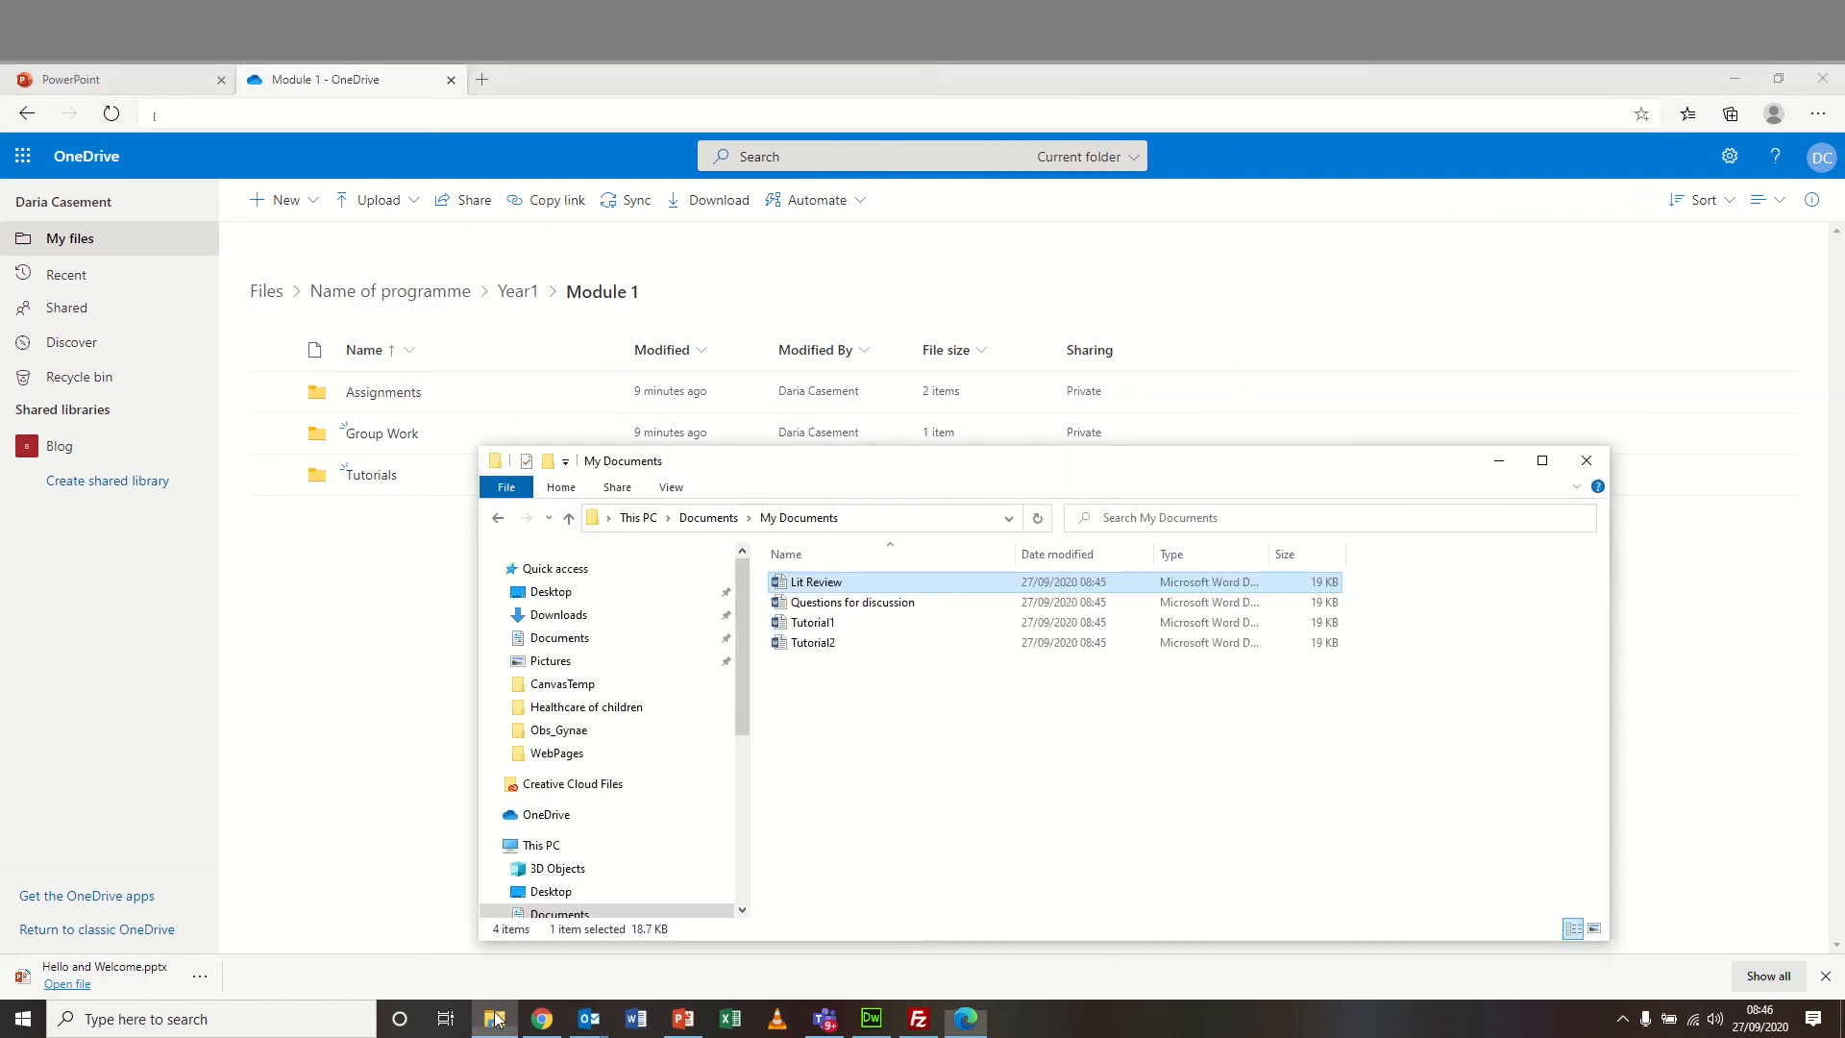
pyautogui.click(864, 640)
pyautogui.keyDown('ctrl'); pyautogui.click(846, 622); pyautogui.keyUp('ctrl')
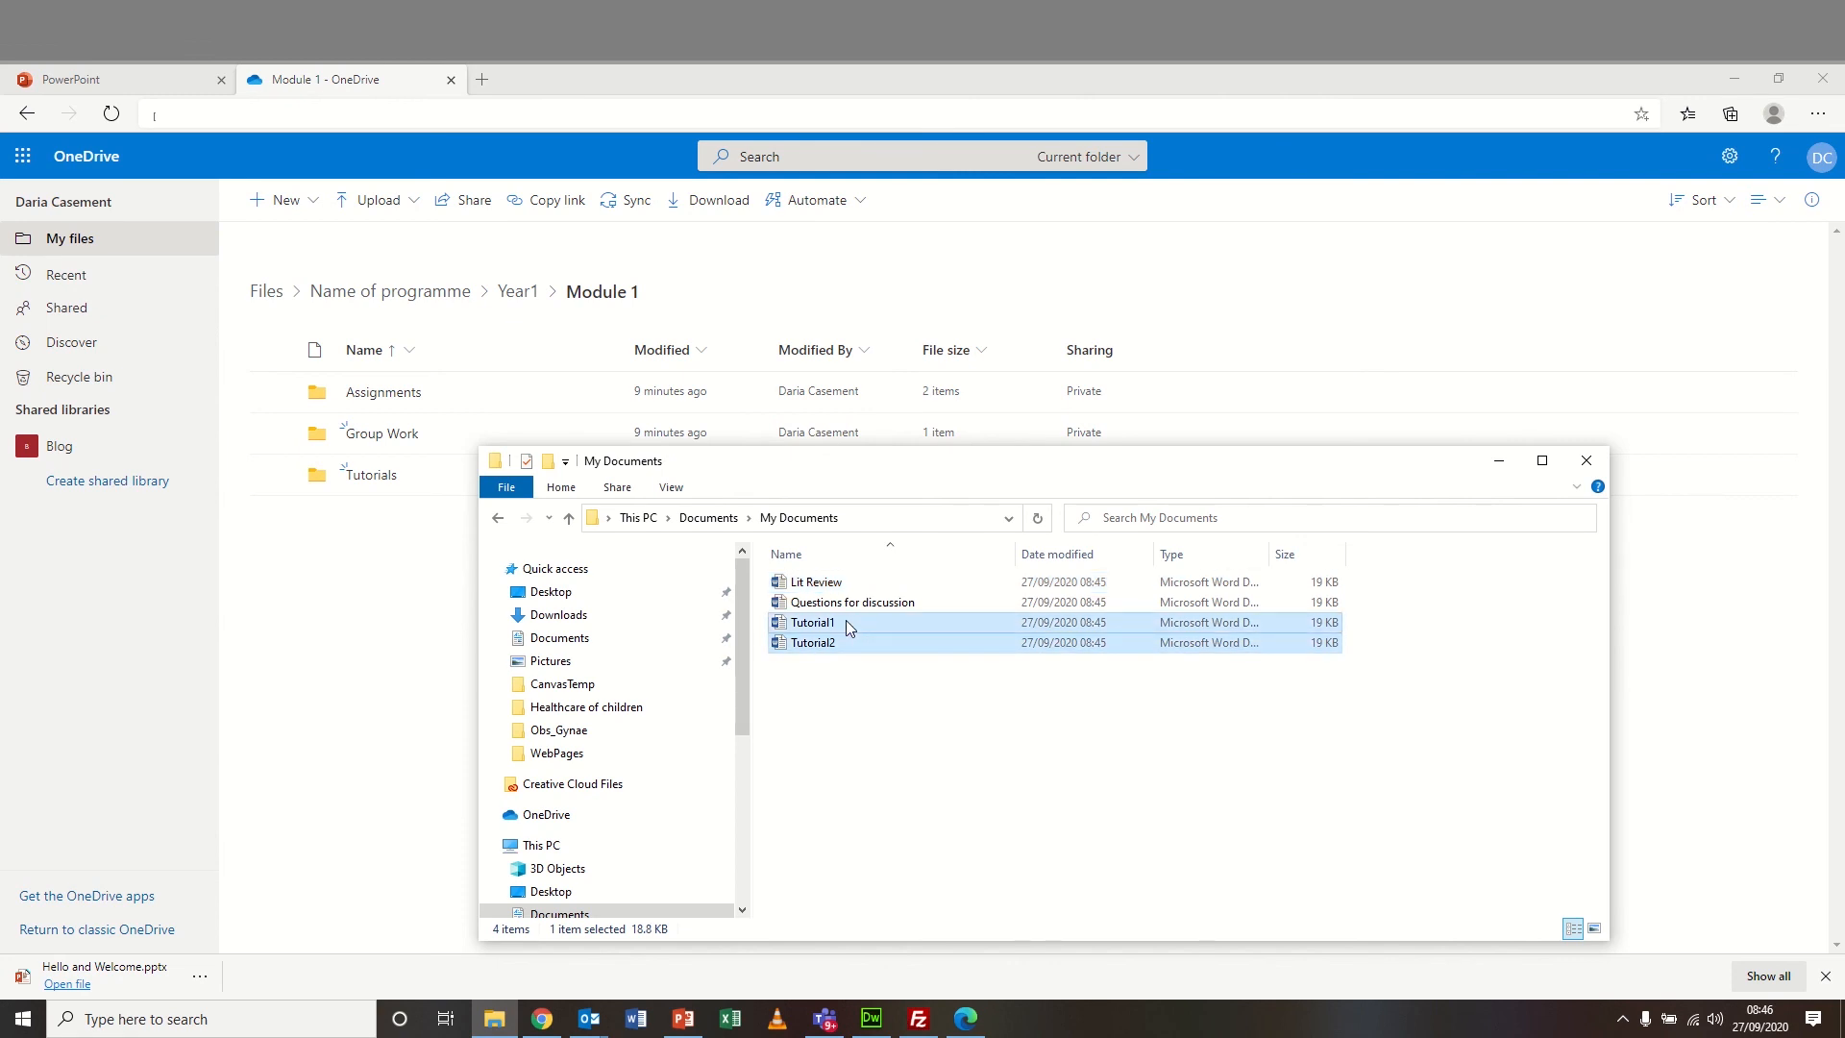
pyautogui.moveTo(795, 627); pyautogui.dragTo(387, 488)
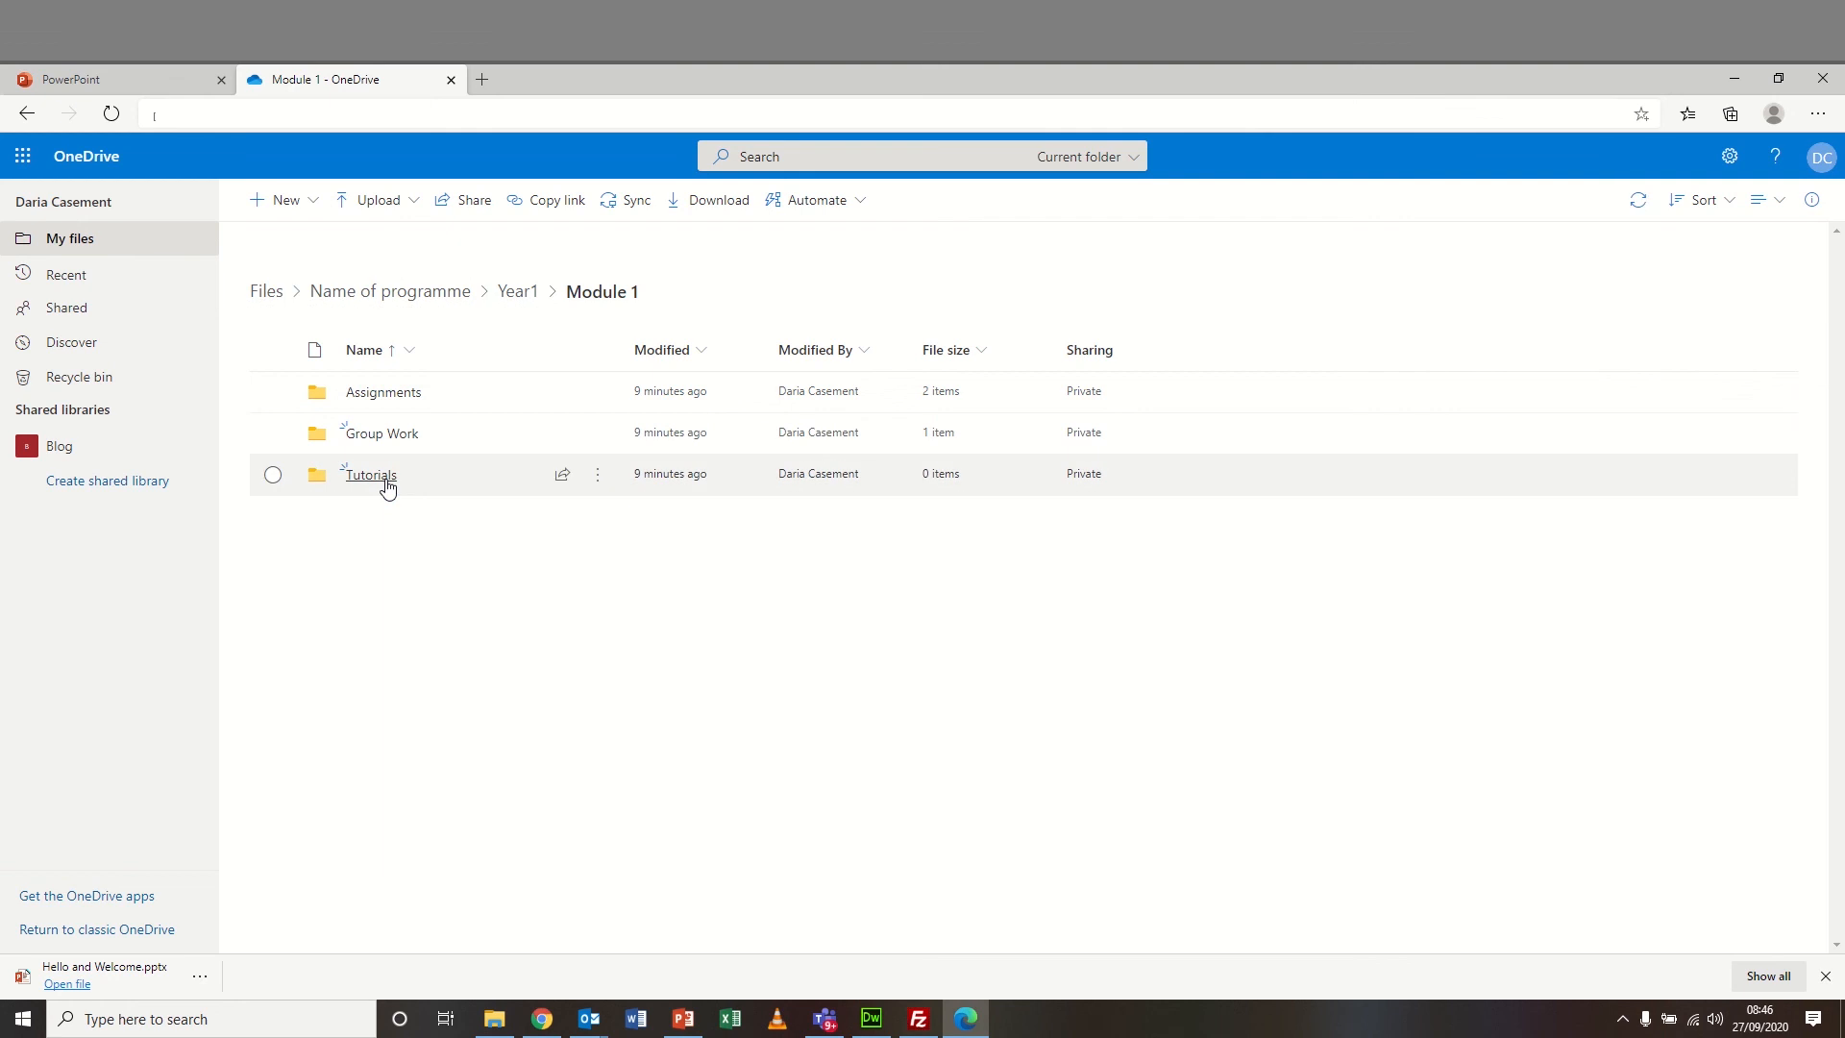
# - Upload Questions for discussion from the local My Documents folder to the Group Work folder in Module 1
pyautogui.click(494, 1018)
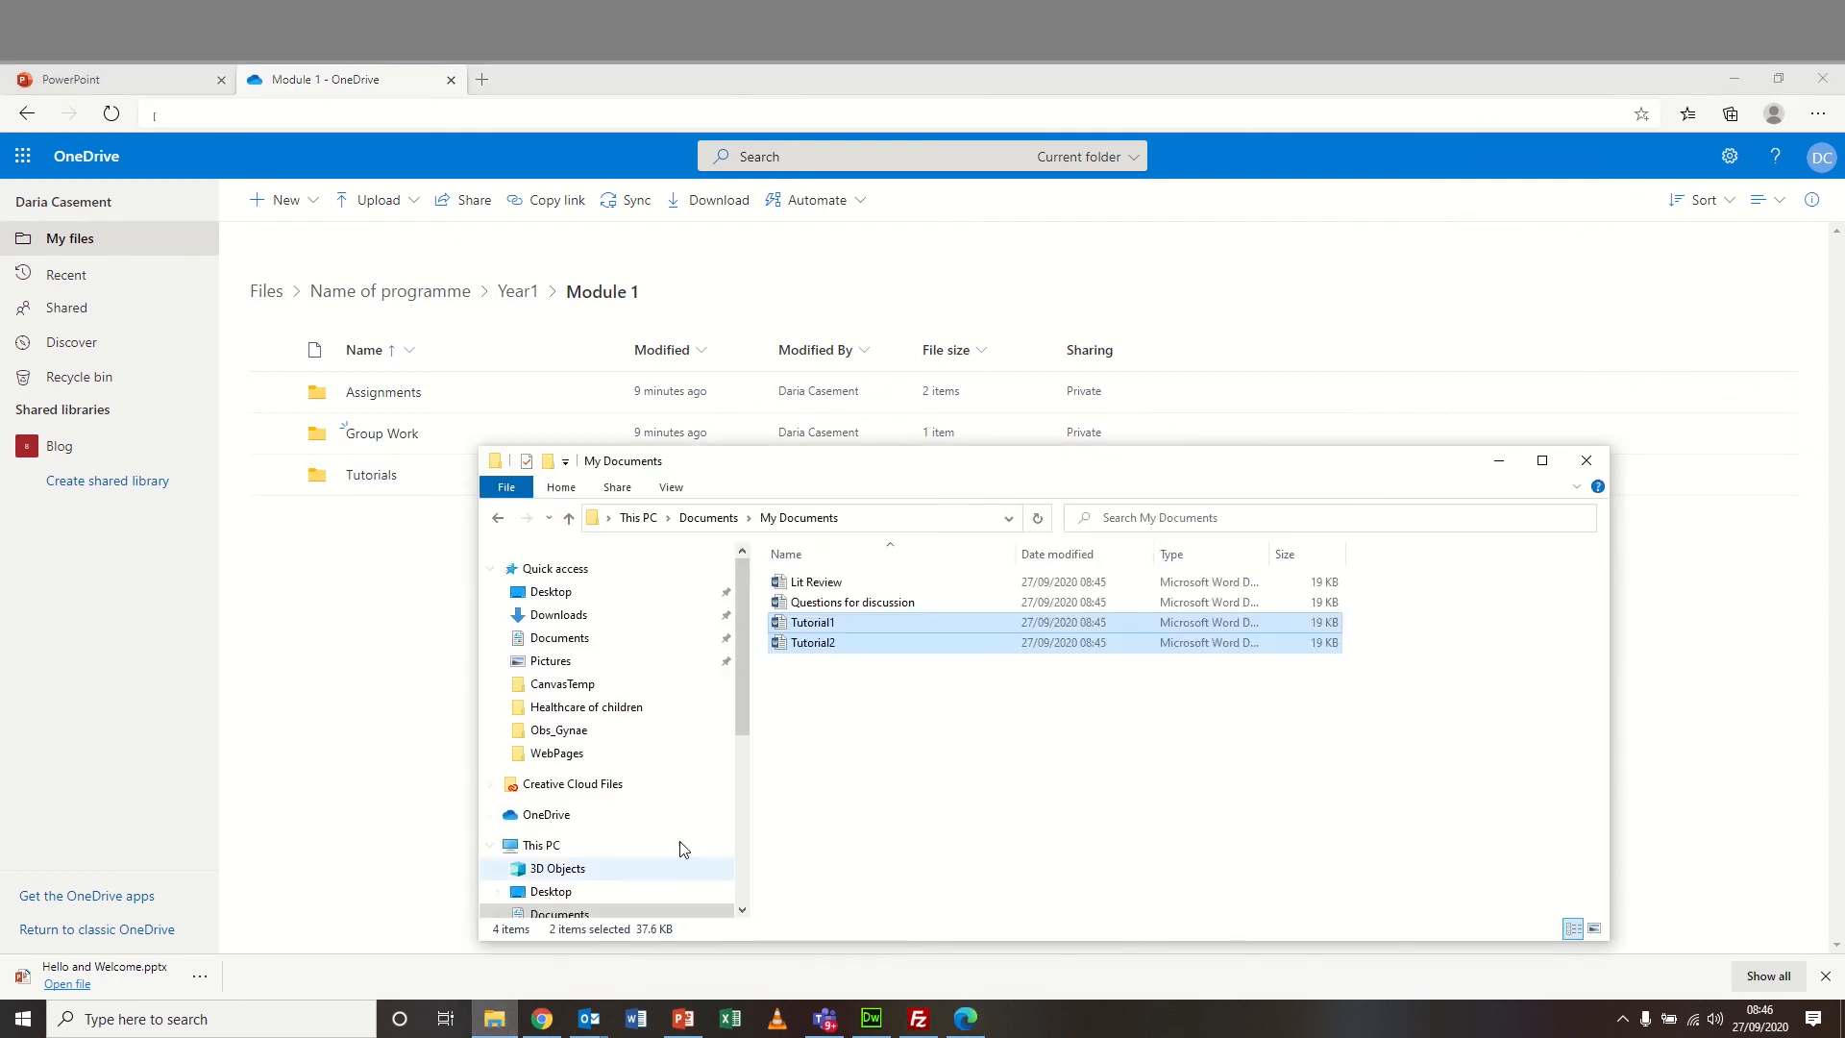
pyautogui.click(879, 605)
pyautogui.moveTo(825, 612); pyautogui.dragTo(401, 445)
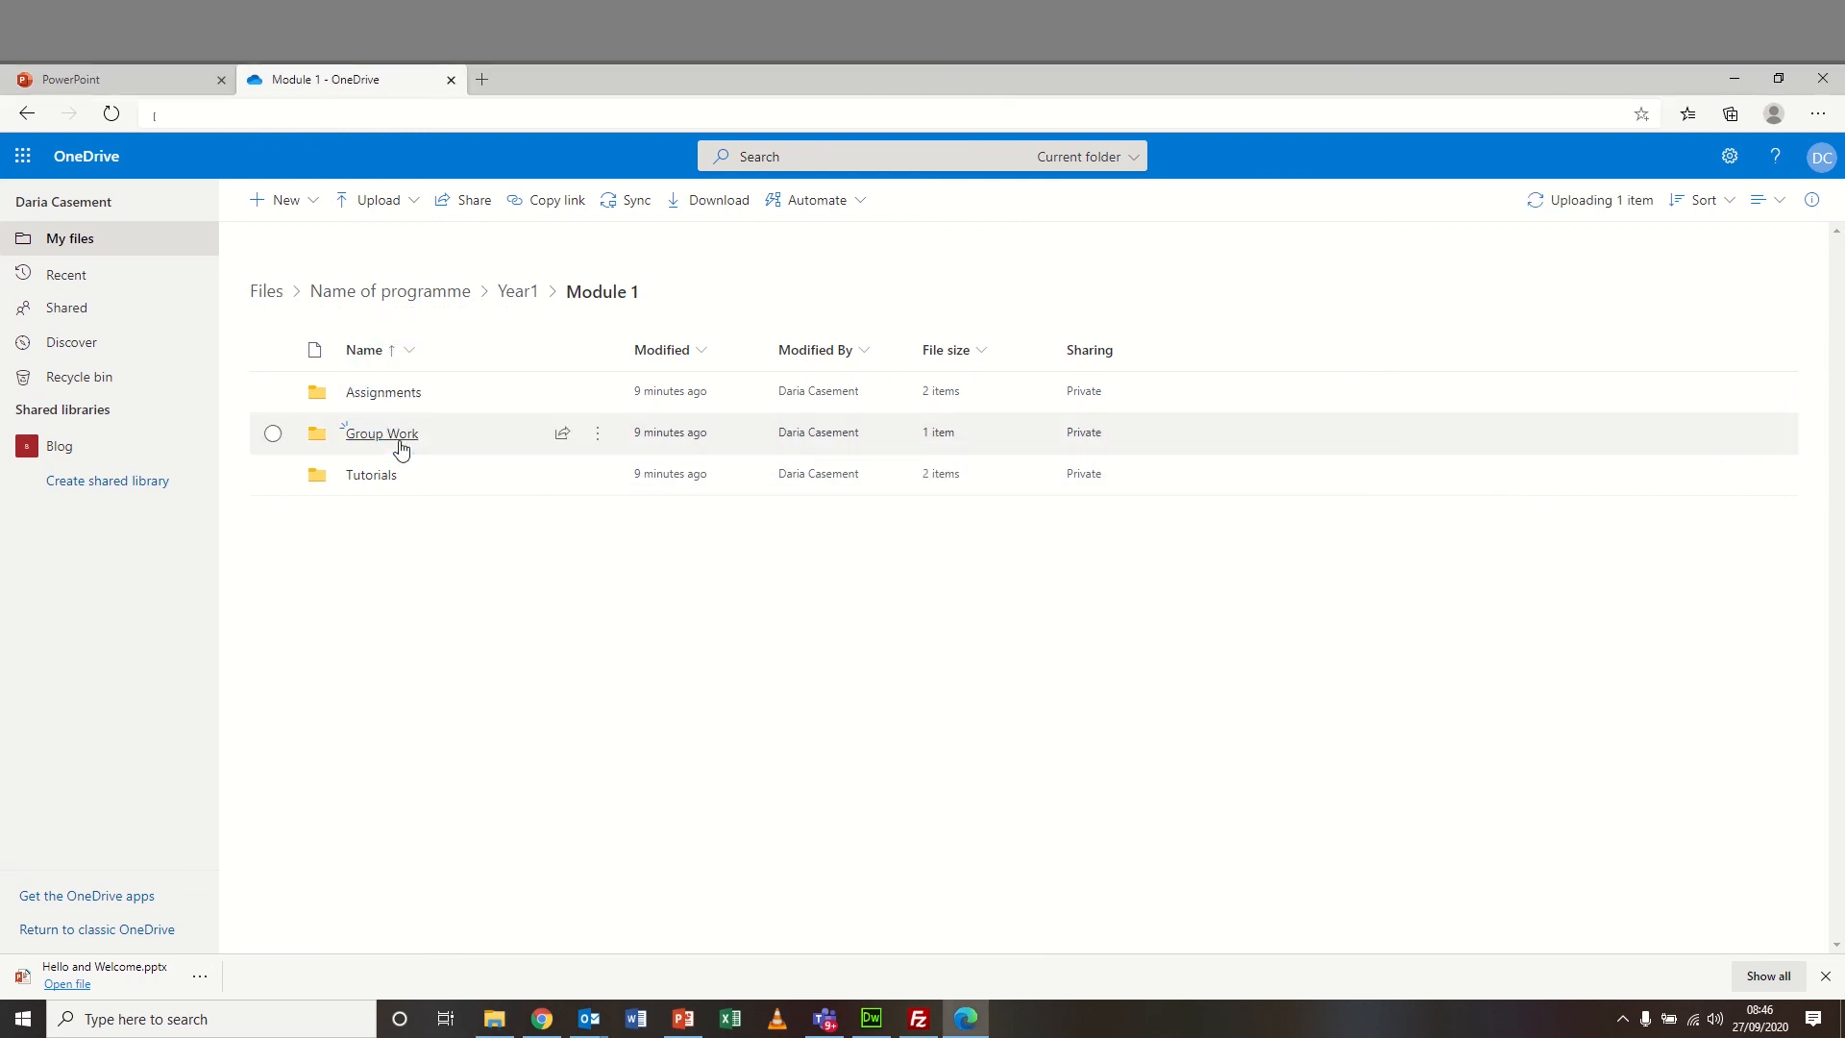
# - Check the uploaded files in the Assignments, Group Work and Tutorials folders of Module 1
pyautogui.click(385, 393)
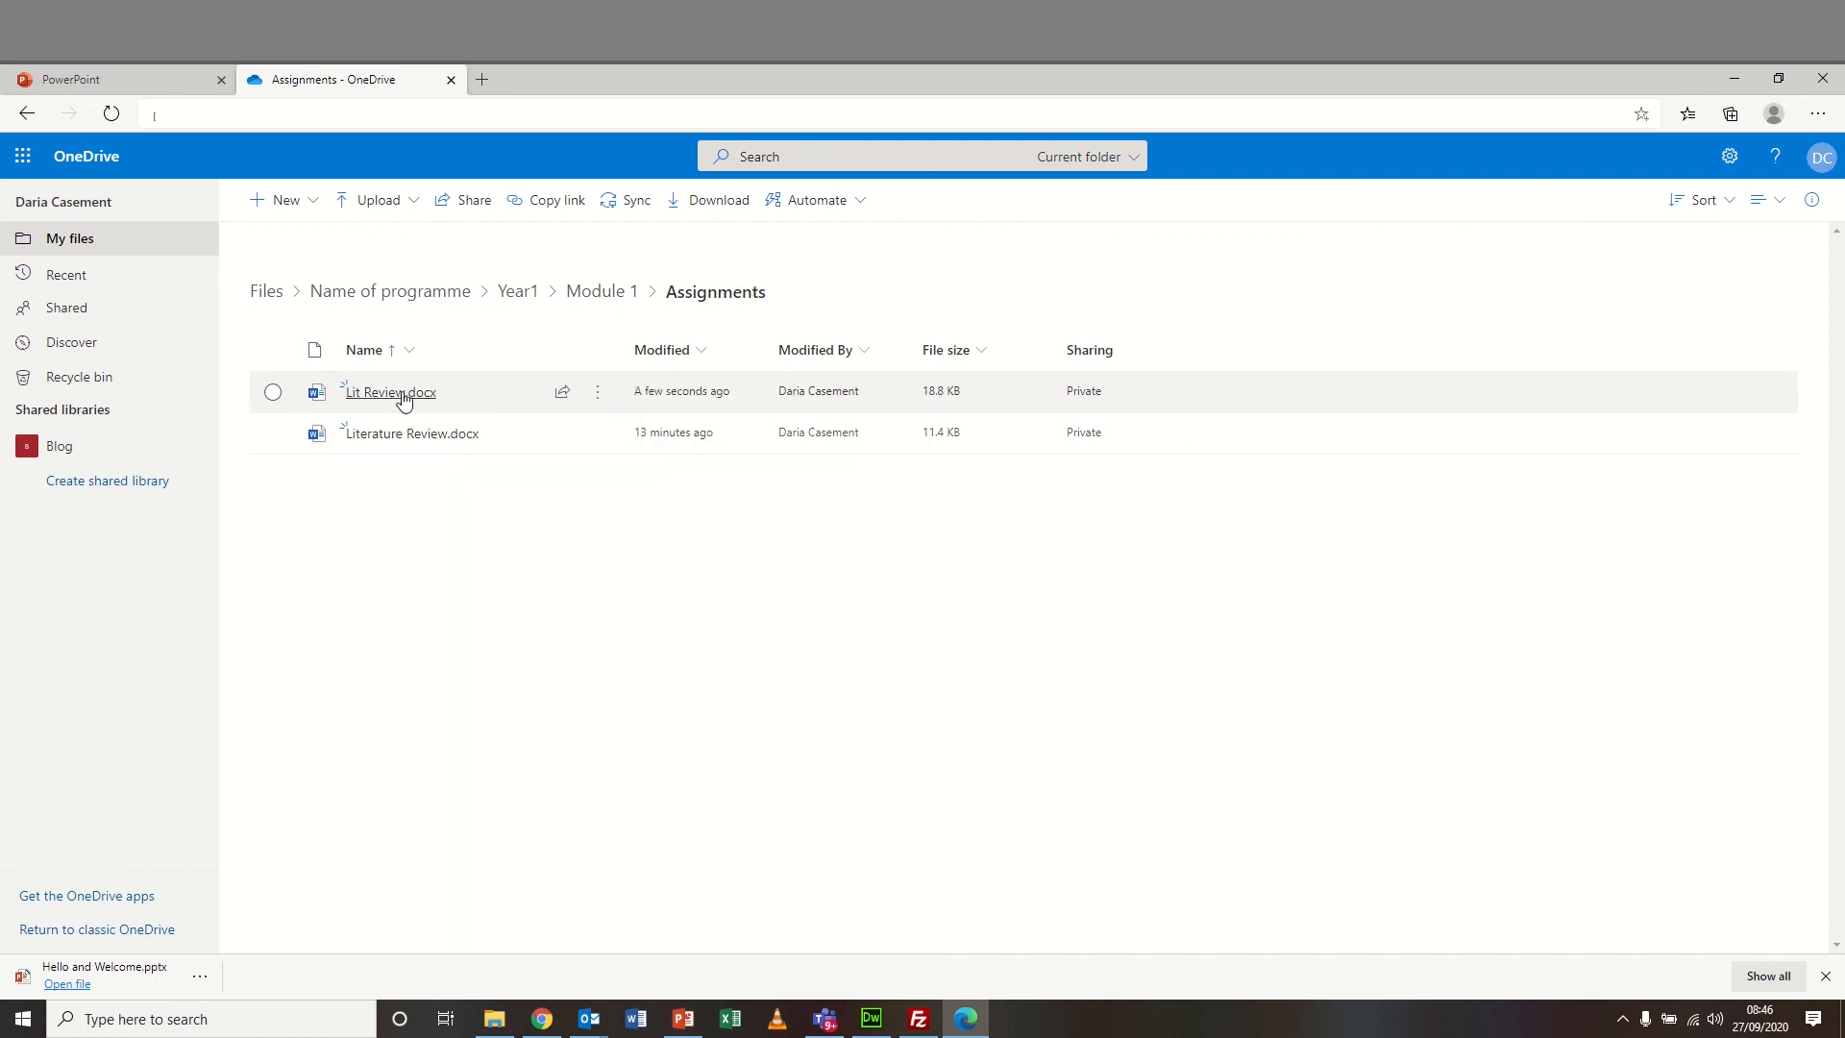
pyautogui.click(603, 292)
pyautogui.click(394, 434)
pyautogui.moveTo(384, 438)
pyautogui.click(616, 296)
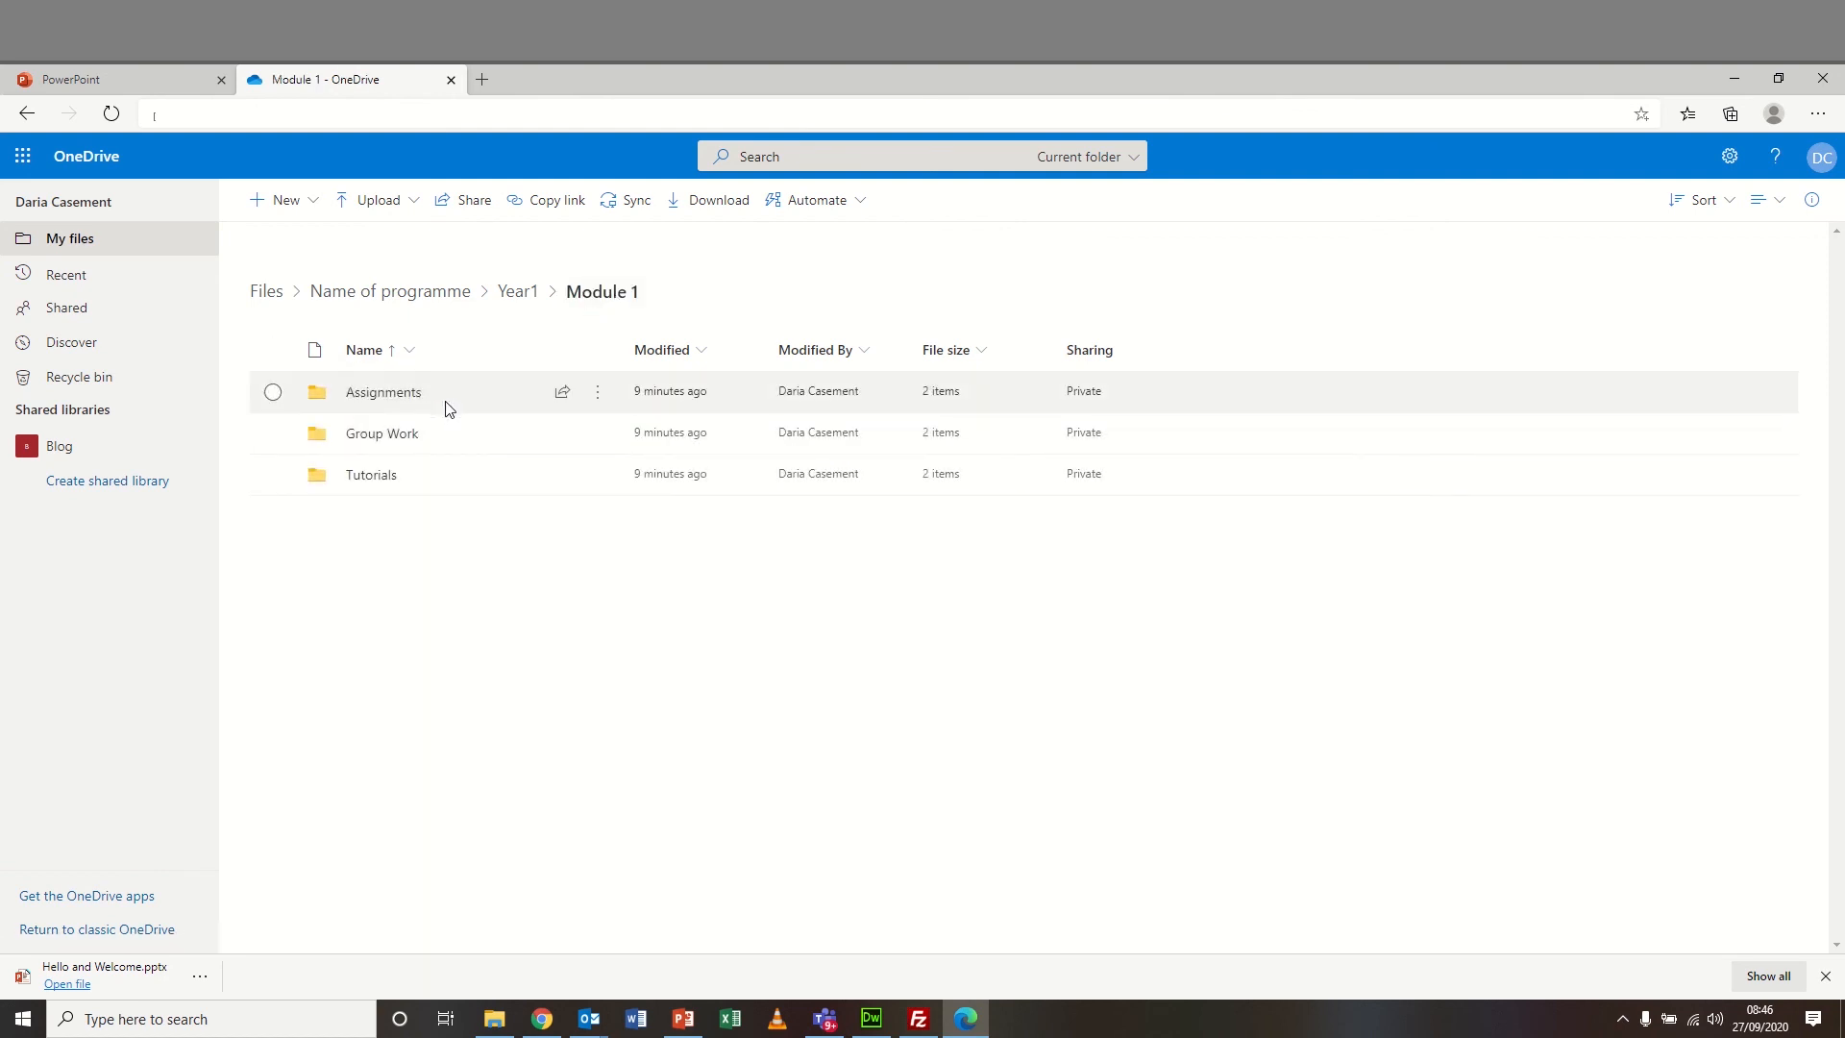
pyautogui.click(370, 476)
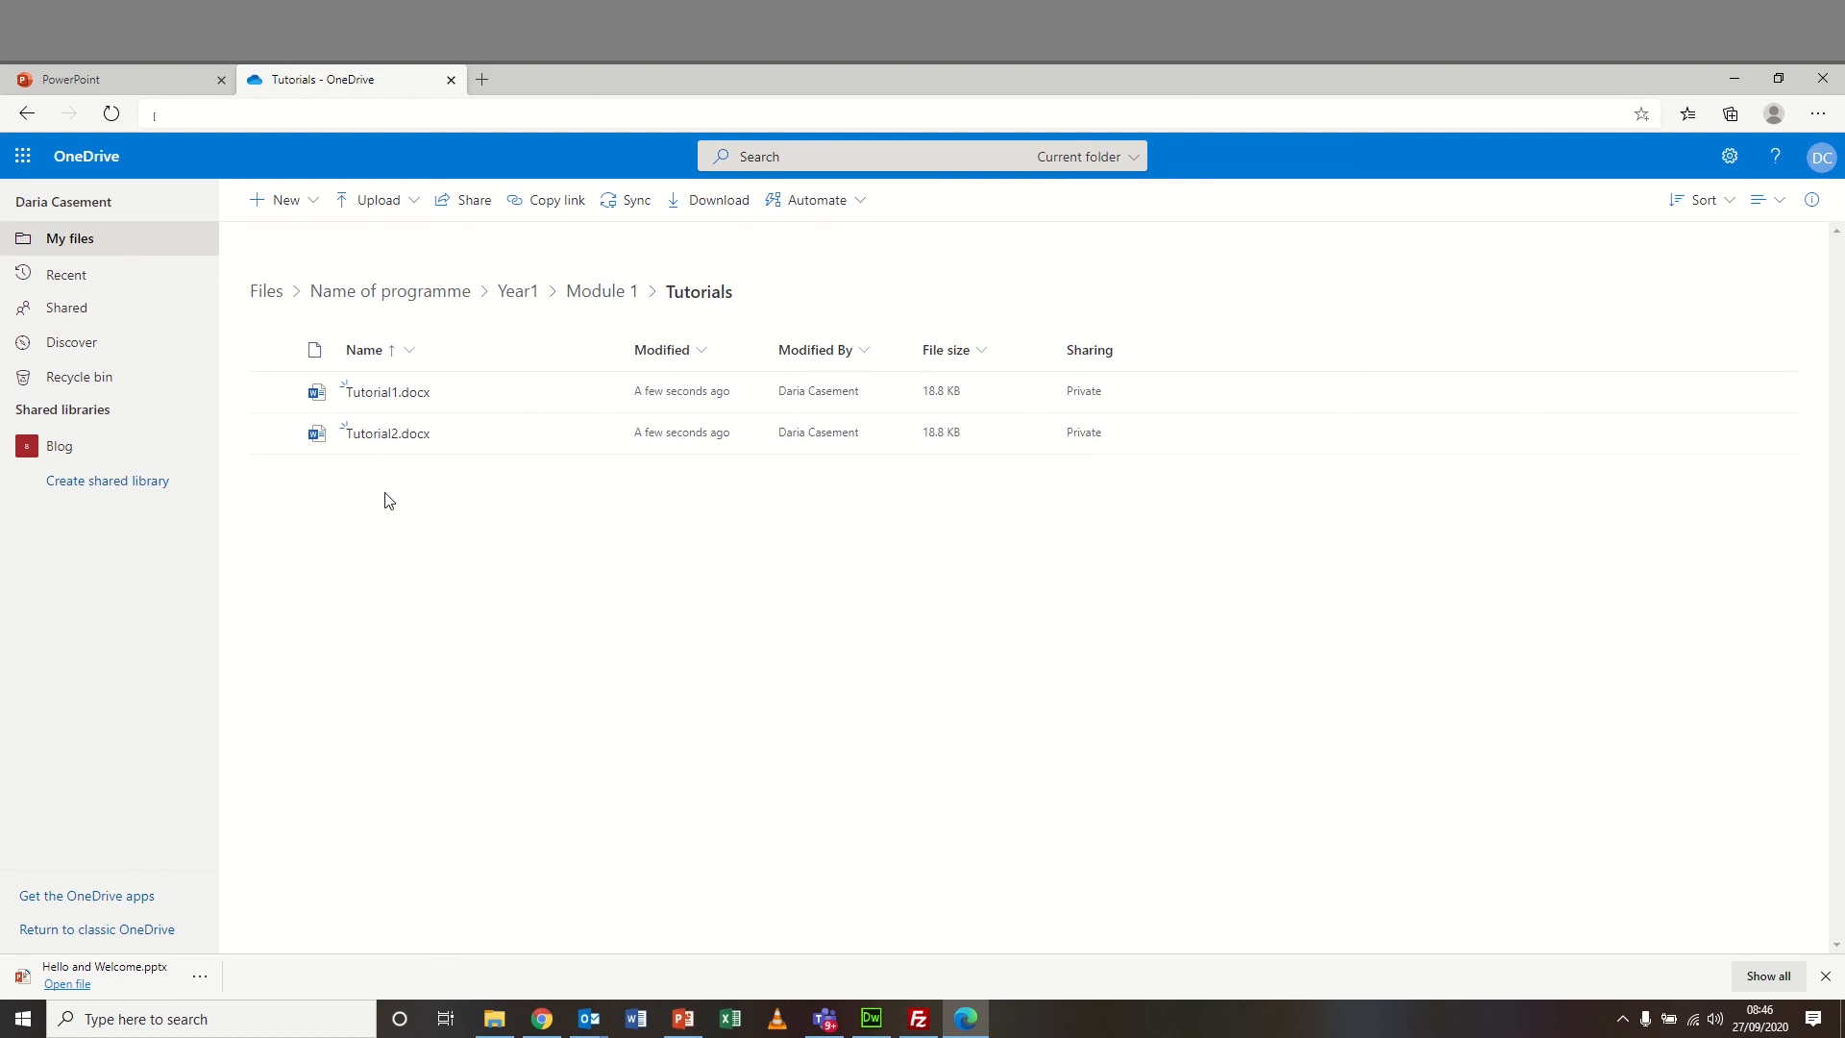